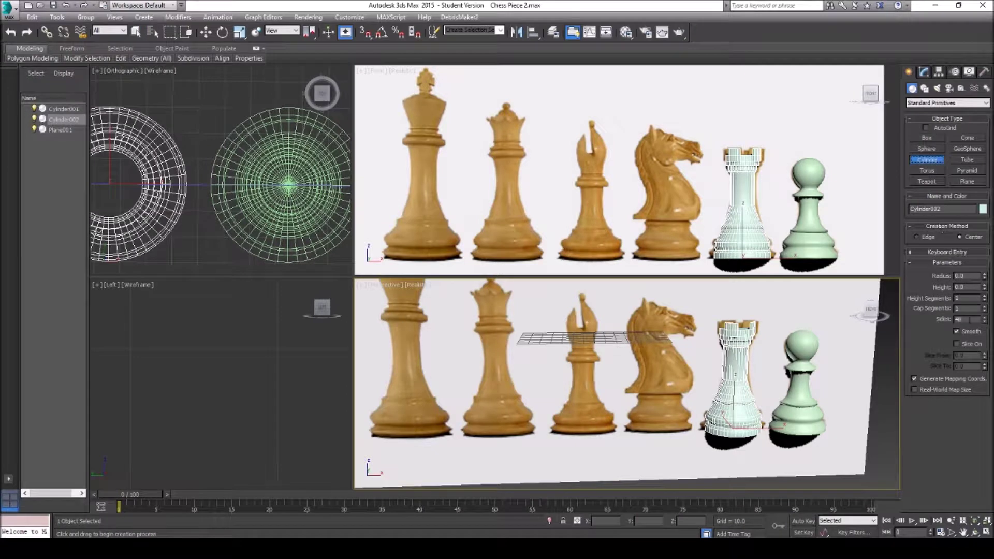
Create a 48-sided cylinder centred on the rook in the orthographic view, about 29.7 in radius and about 9.2 high.
{"action": "left_click", "coordinate": [963, 532]}
{"action": "left_click_drag", "start_coordinate": [139, 193], "coordinate": [254, 200]}
{"action": "right_click", "coordinate": [223, 190]}
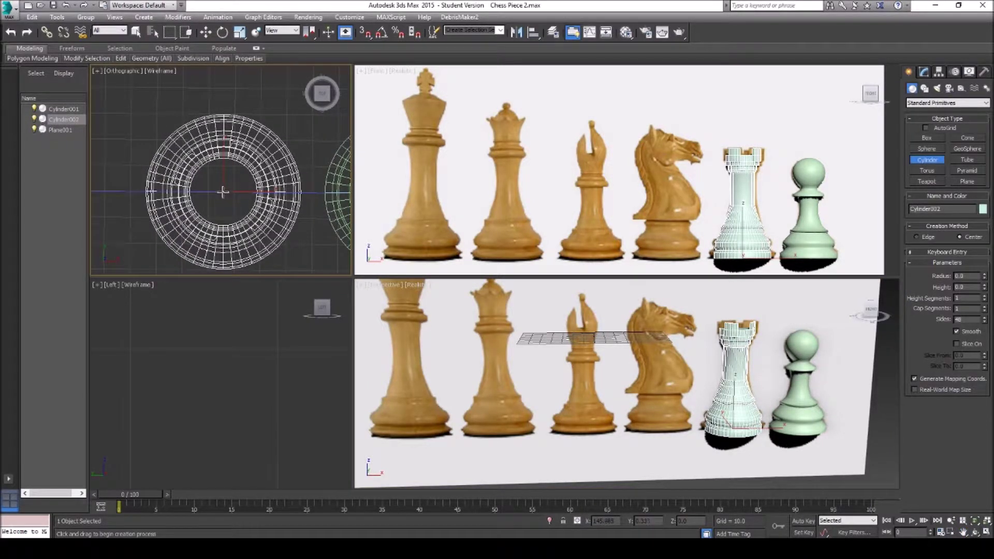
{"action": "left_click_drag", "start_coordinate": [222, 190], "coordinate": [288, 234]}
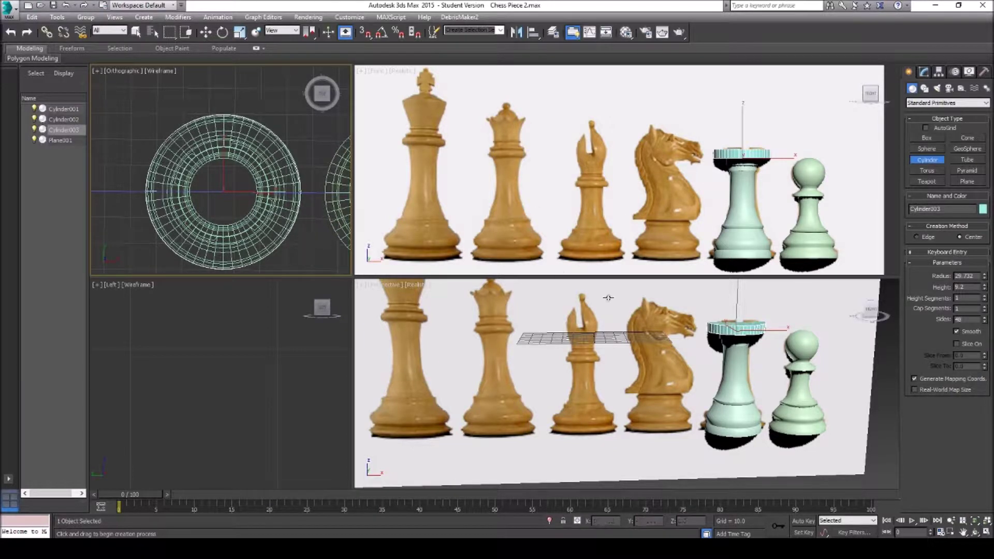
Move the new cylinder straight down so it lines up with the bottom ring of the rook's base.
{"action": "right_click", "coordinate": [742, 329]}
{"action": "right_click", "coordinate": [743, 333]}
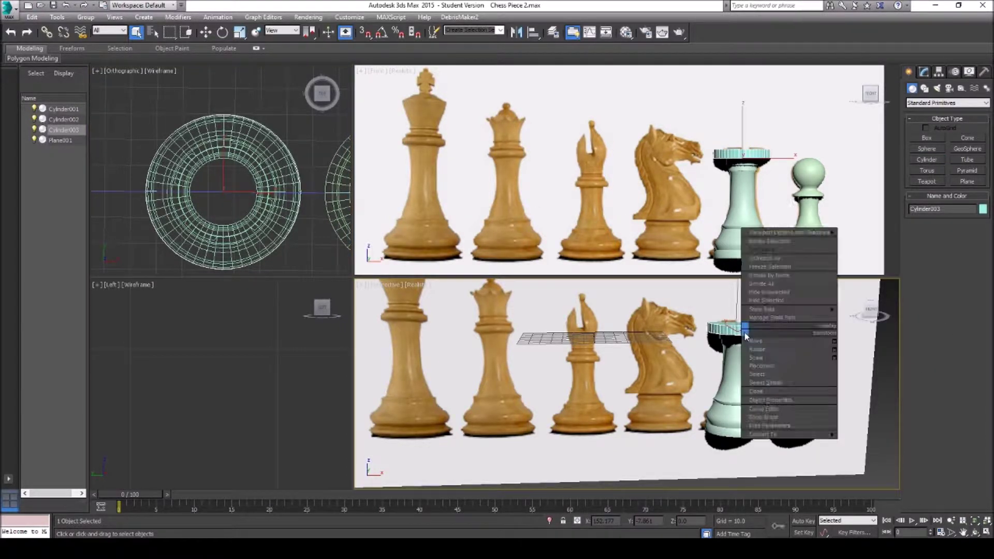
{"action": "left_click", "coordinate": [761, 343]}
{"action": "left_click_drag", "start_coordinate": [744, 306], "coordinate": [744, 397]}
{"action": "left_click", "coordinate": [964, 532]}
{"action": "left_click_drag", "start_coordinate": [707, 249], "coordinate": [609, 207]}
{"action": "scroll", "coordinate": [609, 206], "scroll_direction": "up", "scroll_amount": 8}
{"action": "left_click_drag", "start_coordinate": [668, 199], "coordinate": [452, 167]}
{"action": "key", "text": "w"}
{"action": "left_click_drag", "start_coordinate": [611, 186], "coordinate": [611, 187]}
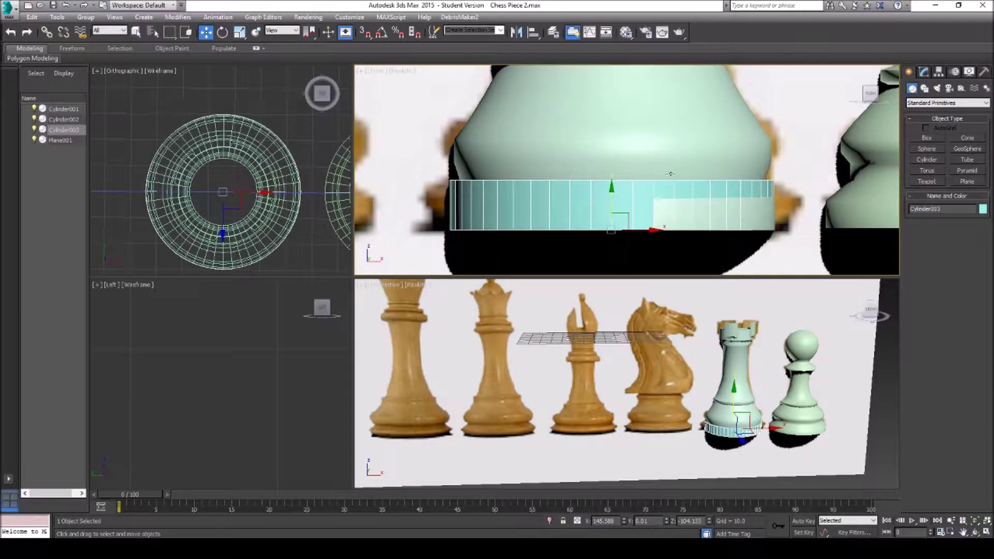
Convert the cylinder at the rook's base to an Editable Poly.
{"action": "right_click", "coordinate": [730, 407]}
{"action": "right_click", "coordinate": [734, 437]}
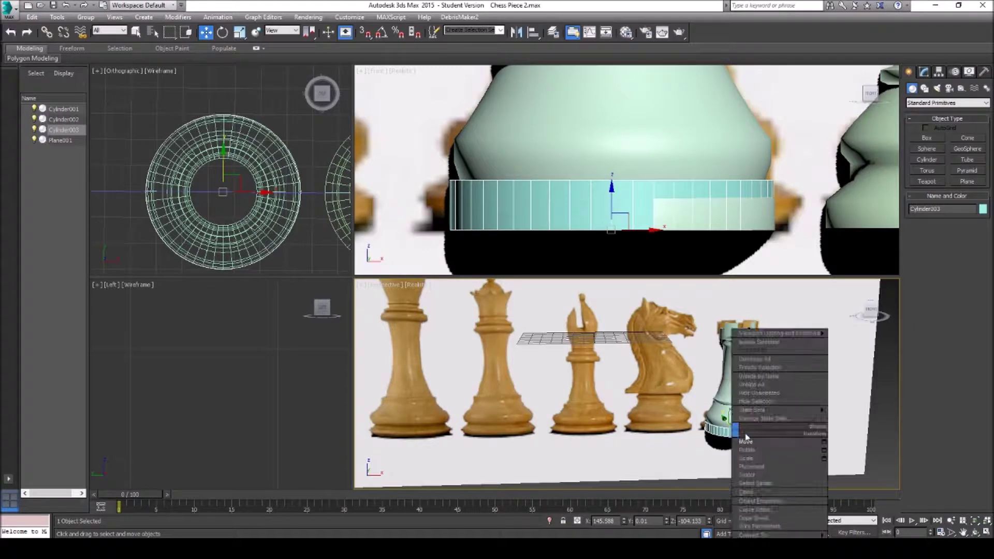
{"action": "mouse_move", "coordinate": [751, 535]}
{"action": "left_click", "coordinate": [860, 529]}
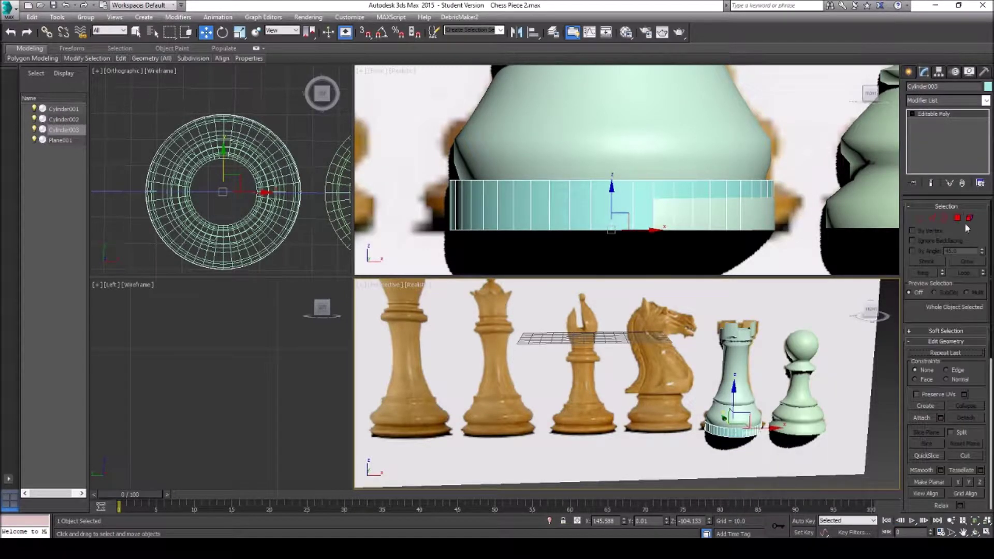
Select the cylinder's top polygon and lower it to make the disc thinner, then leave polygon editing.
{"action": "left_click", "coordinate": [957, 218]}
{"action": "key", "text": "ctrl+r"}
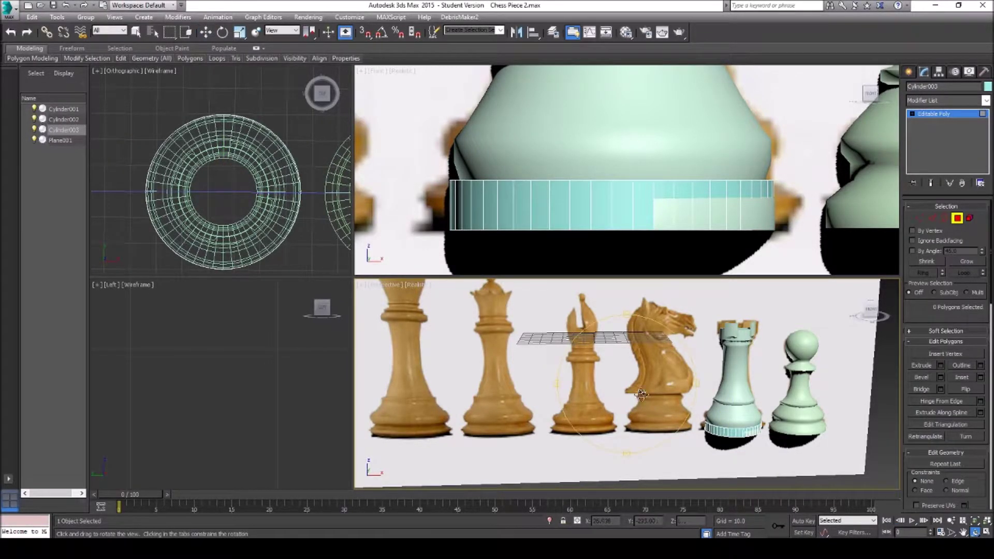
{"action": "left_click_drag", "start_coordinate": [654, 403], "coordinate": [630, 403]}
{"action": "key", "text": "w"}
{"action": "left_click", "coordinate": [729, 429]}
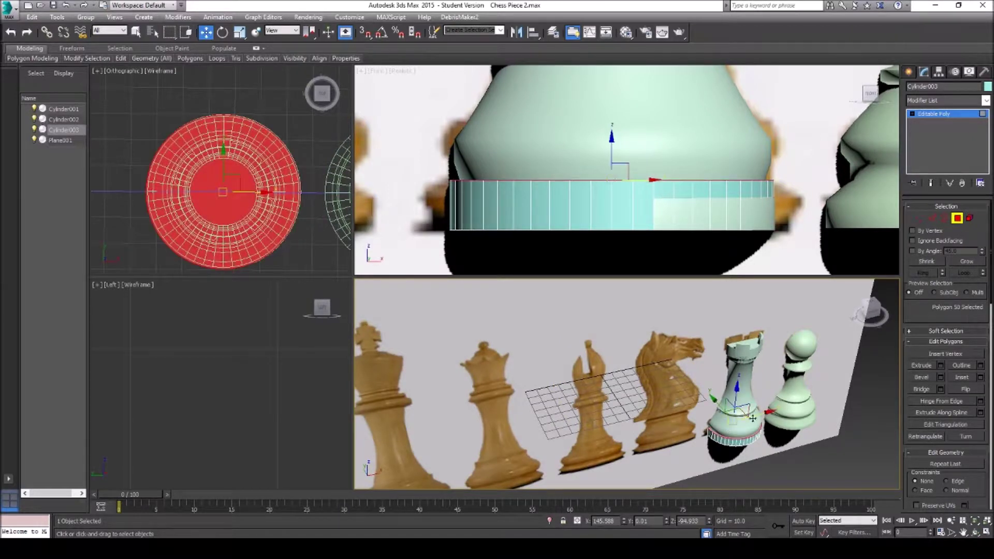
{"action": "left_click", "coordinate": [614, 148]}
{"action": "left_click_drag", "start_coordinate": [611, 144], "coordinate": [614, 163]}
{"action": "left_click", "coordinate": [957, 218]}
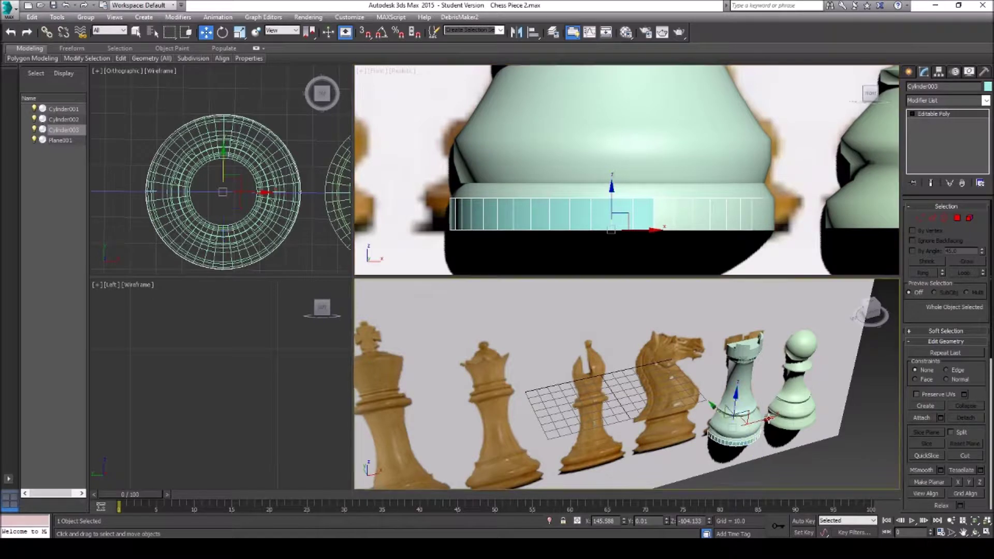
Move the thin cylinder along the X axis from the rook to the base of the king in the reference image.
{"action": "left_click_drag", "start_coordinate": [755, 453], "coordinate": [429, 474]}
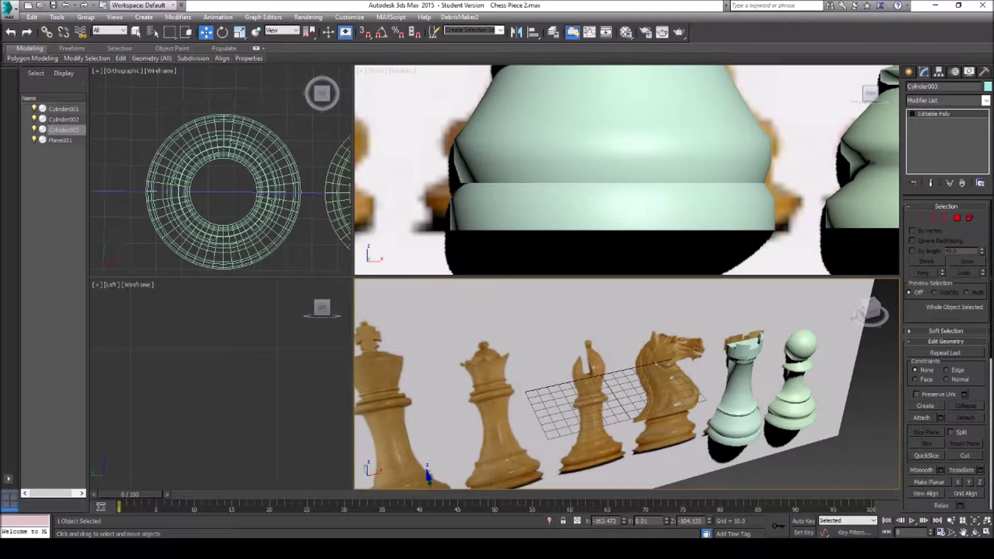
{"action": "left_click", "coordinate": [962, 532]}
{"action": "left_click_drag", "start_coordinate": [445, 394], "coordinate": [591, 318]}
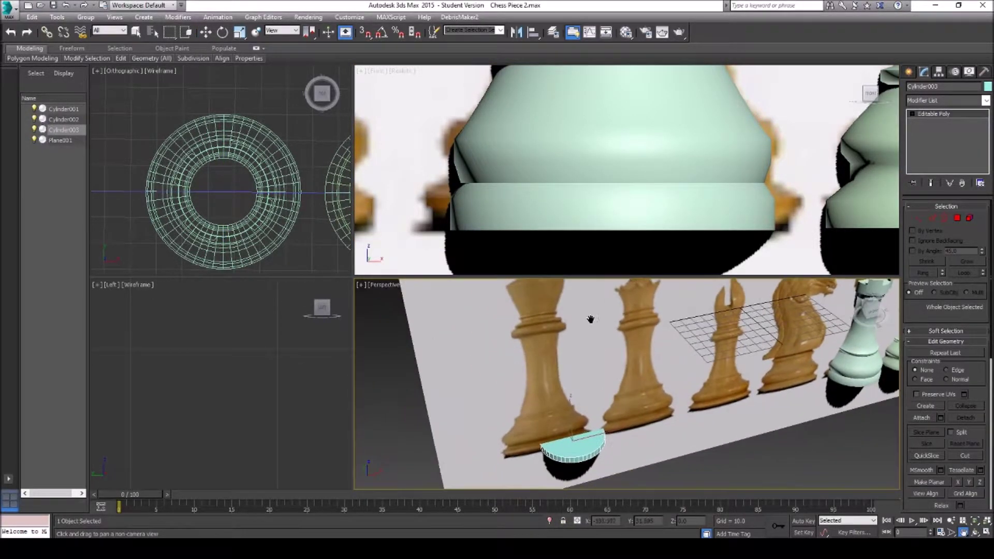
{"action": "right_click", "coordinate": [674, 439]}
{"action": "left_click_drag", "start_coordinate": [609, 433], "coordinate": [589, 432]}
{"action": "left_click", "coordinate": [964, 533]}
{"action": "left_click_drag", "start_coordinate": [527, 290], "coordinate": [530, 330]}
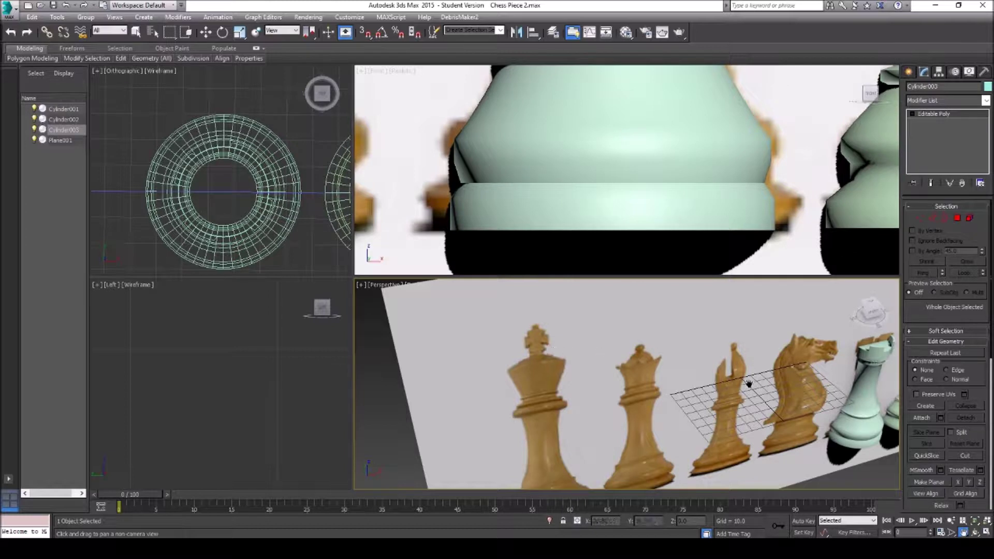
{"action": "mouse_move", "coordinate": [636, 371]}
{"action": "left_mouse_down"}
{"action": "mouse_move", "coordinate": [664, 331]}
{"action": "mouse_move", "coordinate": [656, 357]}
{"action": "left_mouse_up"}
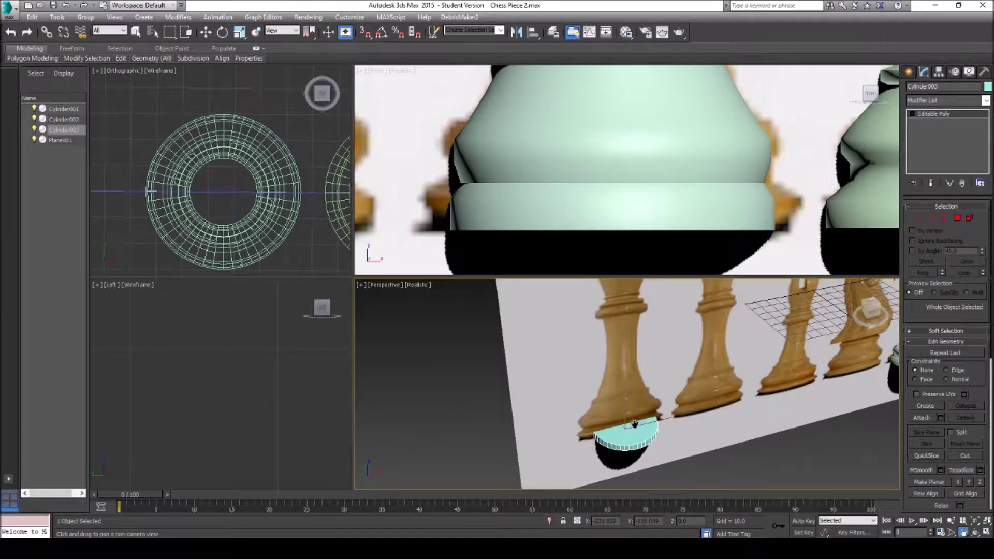
{"action": "scroll", "coordinate": [636, 422], "scroll_direction": "up", "scroll_amount": 4}
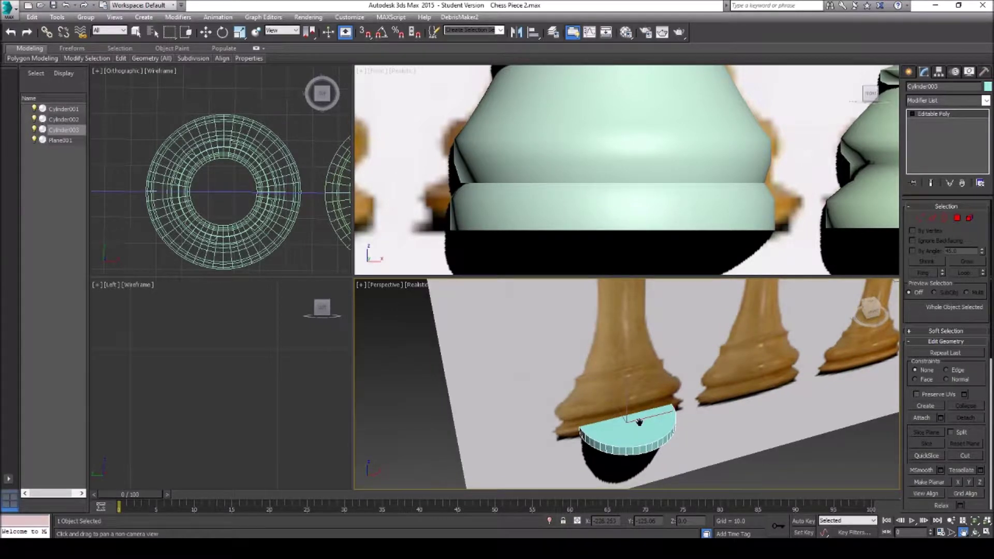
{"action": "key", "text": "w"}
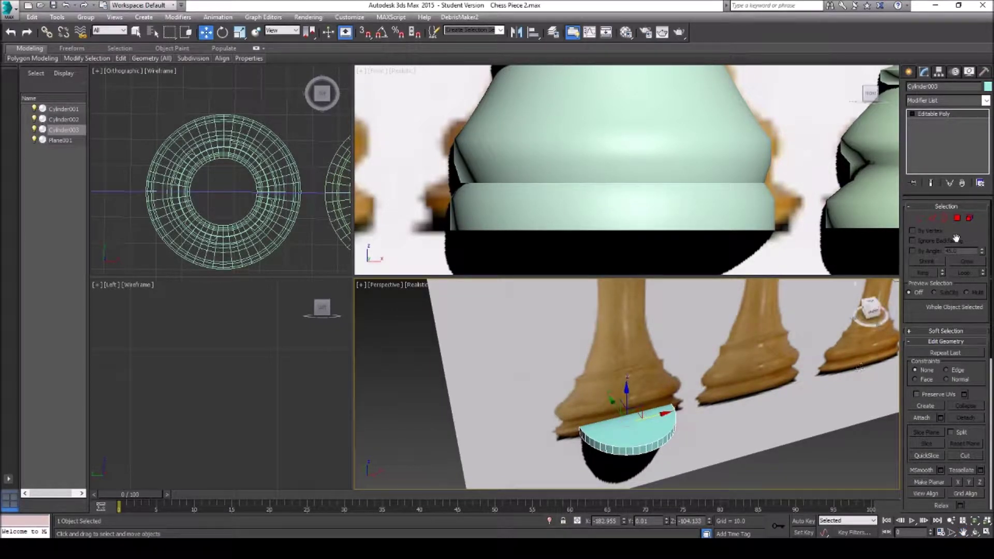
Scale the cylinder up in the horizontal plane to match the width of the king's base.
{"action": "right_click", "coordinate": [636, 430]}
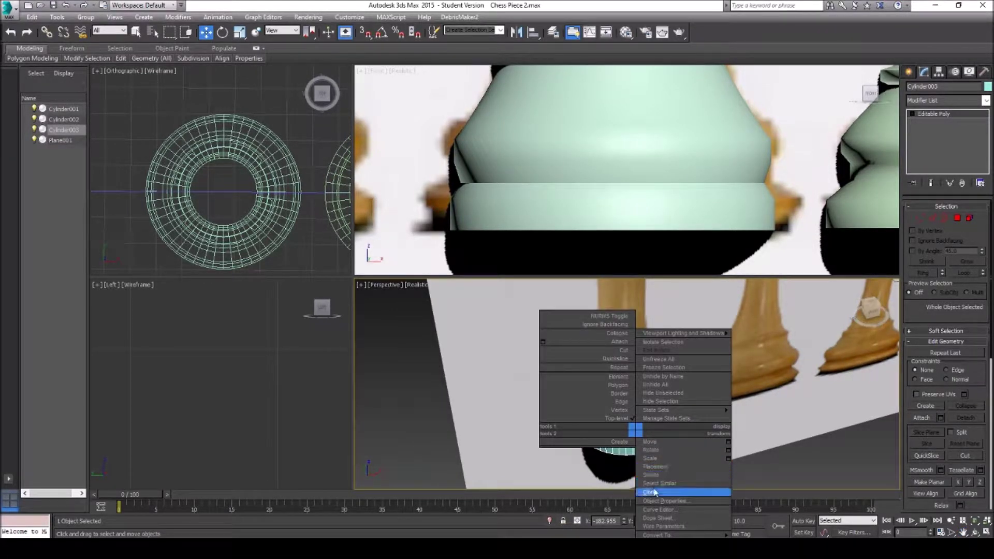
{"action": "left_click", "coordinate": [663, 458]}
{"action": "left_click", "coordinate": [962, 532]}
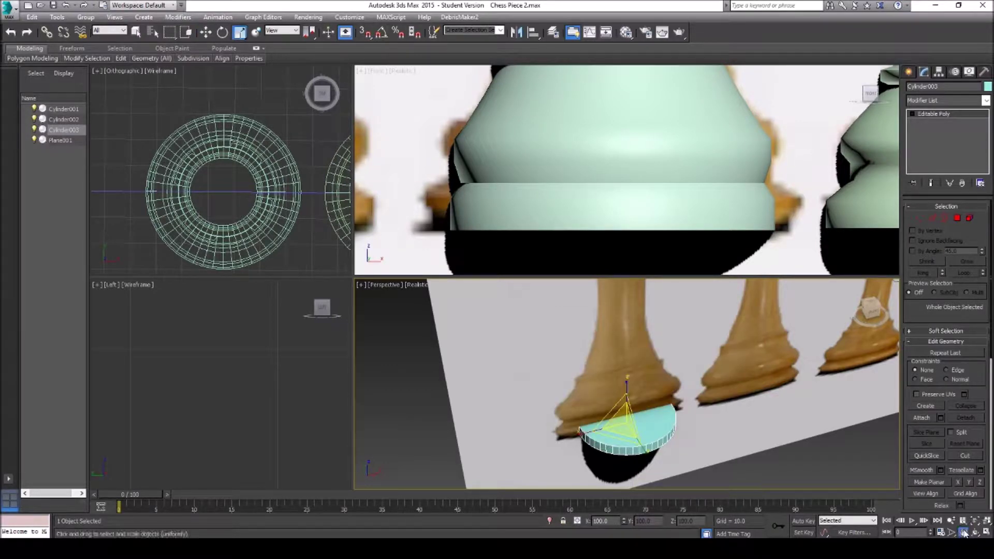
{"action": "scroll", "coordinate": [407, 164], "scroll_direction": "down", "scroll_amount": 5}
{"action": "left_click_drag", "start_coordinate": [456, 180], "coordinate": [720, 189]}
{"action": "left_click_drag", "start_coordinate": [471, 218], "coordinate": [558, 227]}
{"action": "scroll", "coordinate": [557, 226], "scroll_direction": "up", "scroll_amount": 5}
{"action": "right_click", "coordinate": [591, 225]}
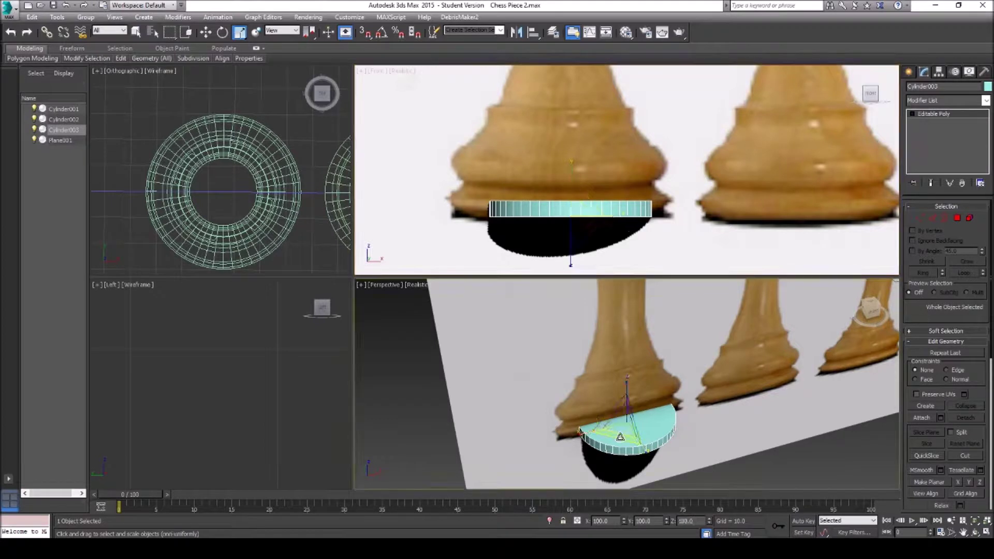
{"action": "left_click_drag", "start_coordinate": [621, 437], "coordinate": [621, 453]}
Shift the cylinder along the X axis to centre it under the king.
{"action": "right_click", "coordinate": [627, 430]}
{"action": "left_click", "coordinate": [645, 438]}
{"action": "left_click_drag", "start_coordinate": [658, 422], "coordinate": [654, 420]}
Bevel the cylinder's top polygon upward repeatedly to form the two stacked rings of the king's base.
{"action": "left_click", "coordinate": [958, 218]}
{"action": "left_click", "coordinate": [922, 377]}
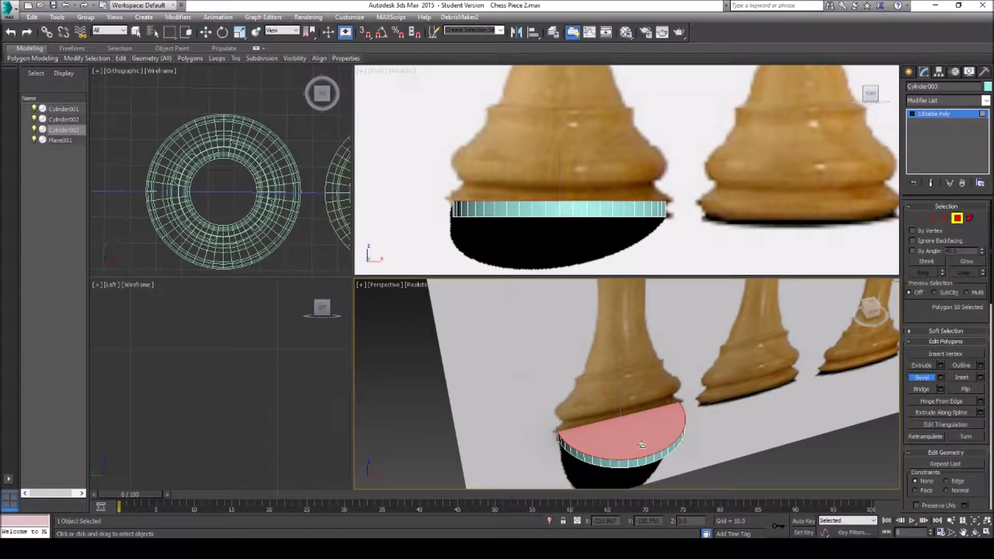
{"action": "left_click_drag", "start_coordinate": [638, 439], "coordinate": [642, 397]}
Extrude the top polygon slightly, then move its top ring of vertices down onto the upper edge of the base ring.
{"action": "left_click", "coordinate": [922, 365]}
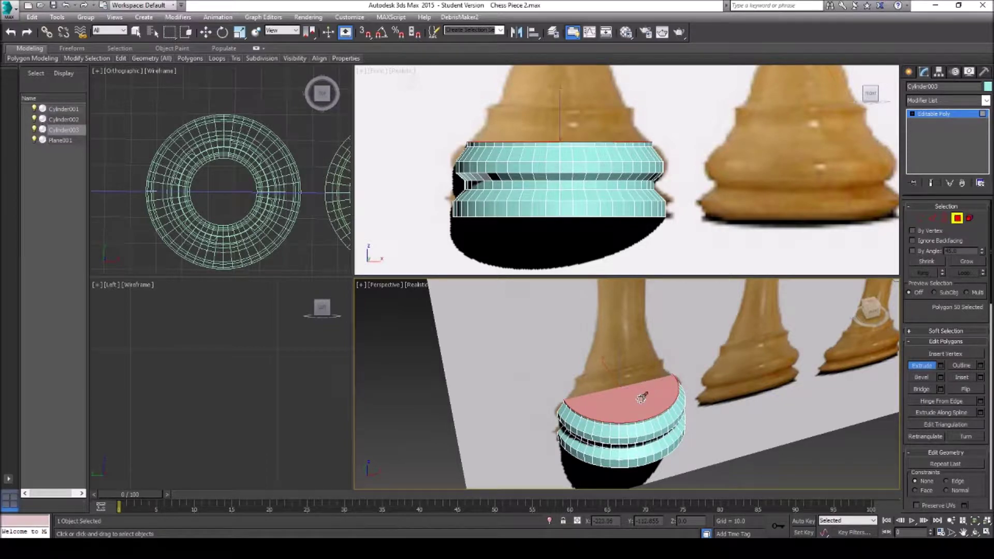
{"action": "left_click", "coordinate": [920, 218]}
{"action": "scroll", "coordinate": [506, 188], "scroll_direction": "up", "scroll_amount": 5}
{"action": "scroll", "coordinate": [517, 193], "scroll_direction": "down", "scroll_amount": 2}
{"action": "left_click_drag", "start_coordinate": [387, 114], "coordinate": [775, 147]}
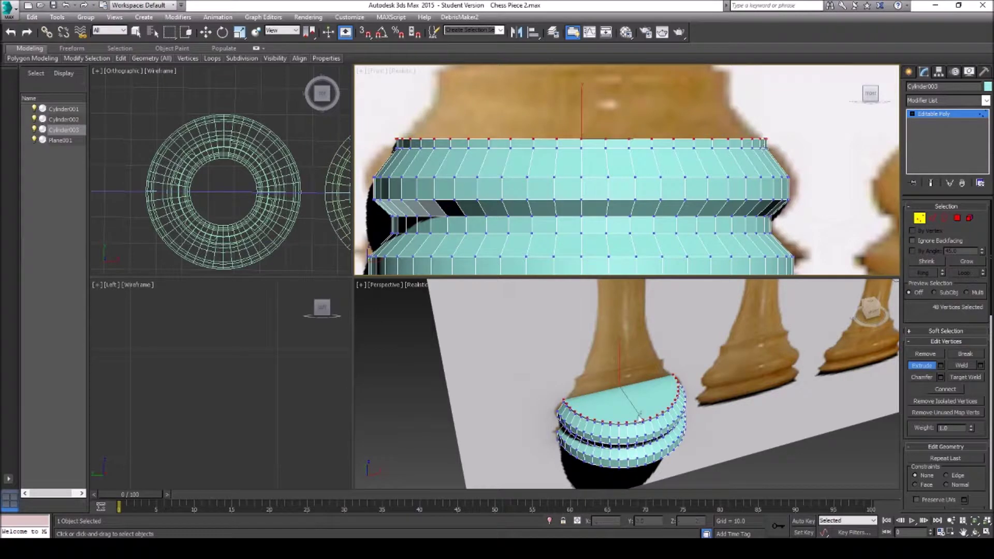
{"action": "right_click", "coordinate": [619, 358]}
{"action": "key", "text": "w"}
{"action": "left_click_drag", "start_coordinate": [619, 352], "coordinate": [621, 357]}
Scale the top ring of vertices slightly to fit the king's outline.
{"action": "right_click", "coordinate": [627, 404]}
{"action": "left_click", "coordinate": [642, 434]}
{"action": "left_click_drag", "start_coordinate": [616, 403], "coordinate": [615, 402]}
Convert the vertex selection to the top polygon and bevel it upward and inward along the king's base.
{"action": "left_click", "coordinate": [957, 218], "text": "ctrl"}
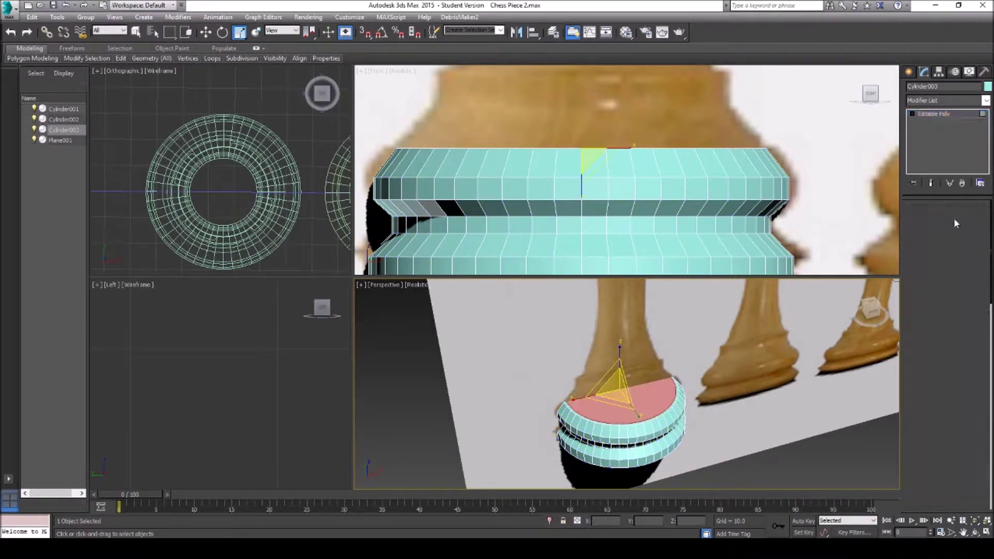
{"action": "left_click", "coordinate": [922, 378]}
{"action": "left_click_drag", "start_coordinate": [615, 408], "coordinate": [618, 402]}
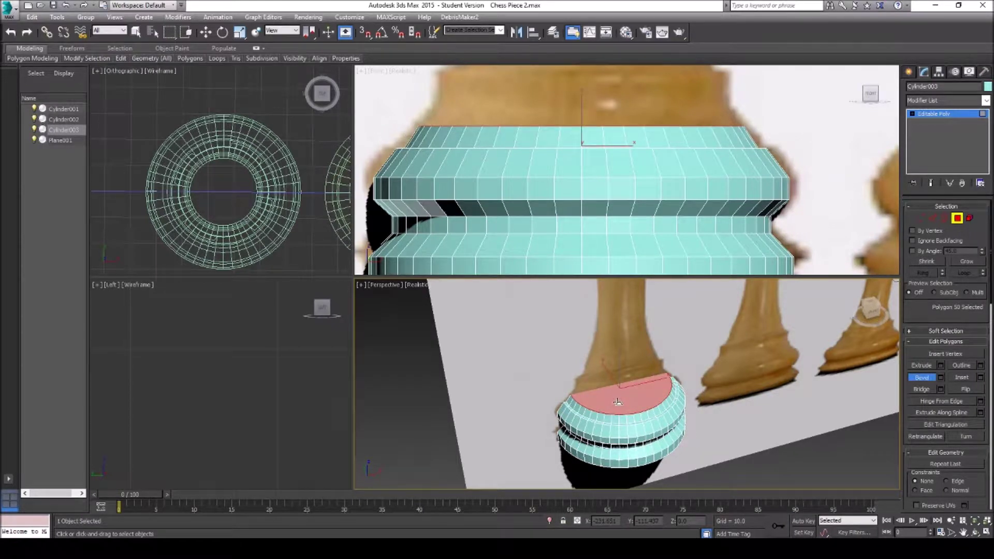
{"action": "left_click", "coordinate": [619, 405]}
Bevel the top polygon repeatedly to shape the king's sloped base, the small ring above it and the flared lower stem.
{"action": "left_click", "coordinate": [964, 533]}
{"action": "scroll", "coordinate": [587, 202], "scroll_direction": "down", "scroll_amount": 3}
{"action": "left_click_drag", "start_coordinate": [573, 154], "coordinate": [569, 242]}
{"action": "right_click", "coordinate": [599, 329]}
{"action": "left_click_drag", "start_coordinate": [629, 397], "coordinate": [626, 324]}
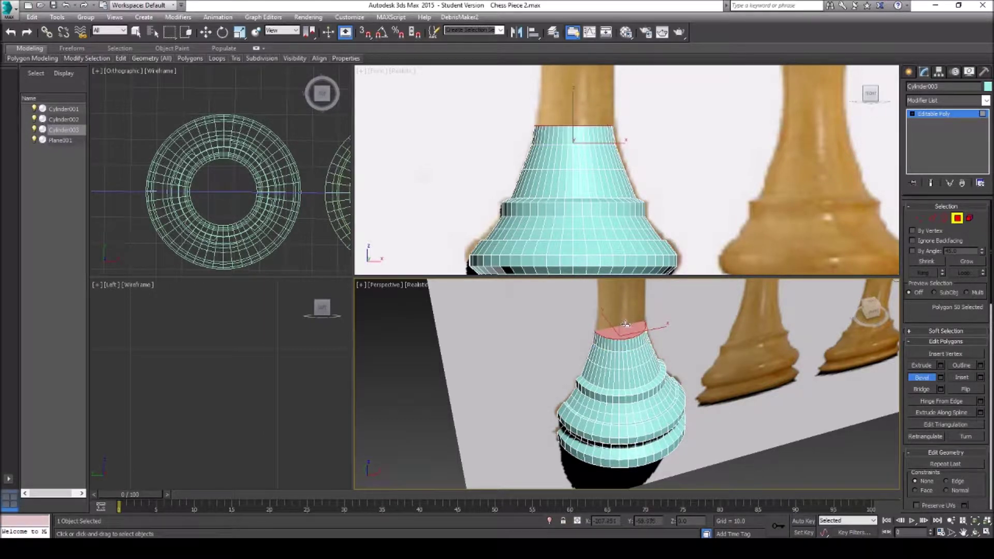
{"action": "left_click", "coordinate": [626, 325]}
Continue bevelling the top polygon up the king's stem, flaring it outward just below the collar.
{"action": "left_click", "coordinate": [963, 532]}
{"action": "left_click_drag", "start_coordinate": [814, 315], "coordinate": [776, 371]}
{"action": "left_click_drag", "start_coordinate": [559, 151], "coordinate": [520, 227]}
{"action": "right_click", "coordinate": [584, 384]}
{"action": "left_click_drag", "start_coordinate": [584, 385], "coordinate": [584, 284]}
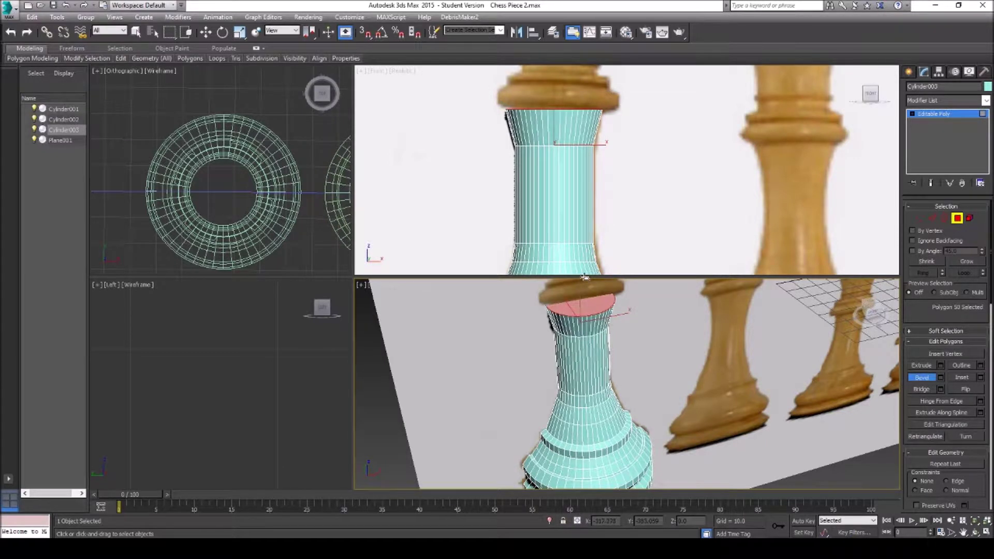
{"action": "left_click", "coordinate": [585, 276]}
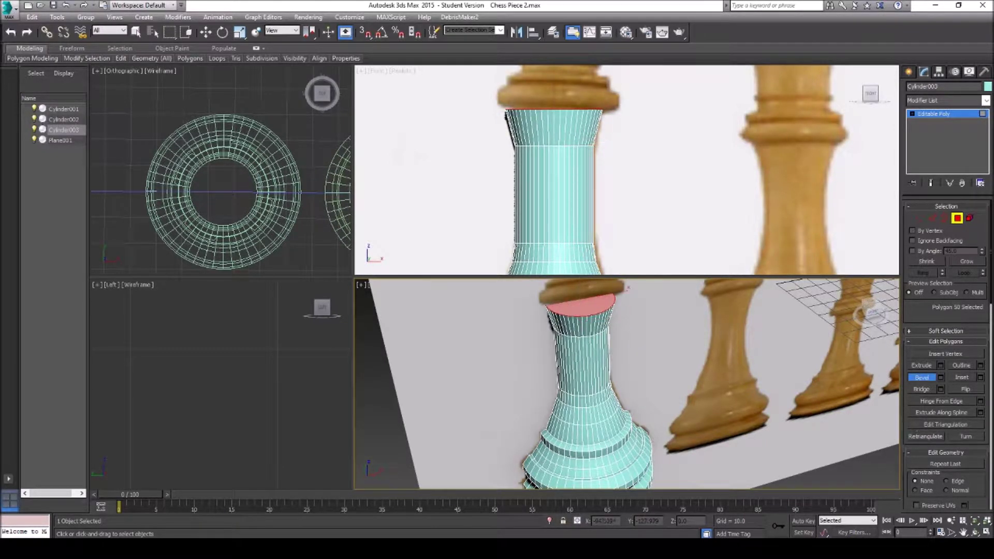
Extrude the stem's top polygon by a small amount at the underside of the king's collar.
{"action": "middle_click_drag", "start_coordinate": [518, 156], "coordinate": [566, 247]}
{"action": "key", "text": "ctrl+shift+b"}
{"action": "left_click", "coordinate": [922, 365]}
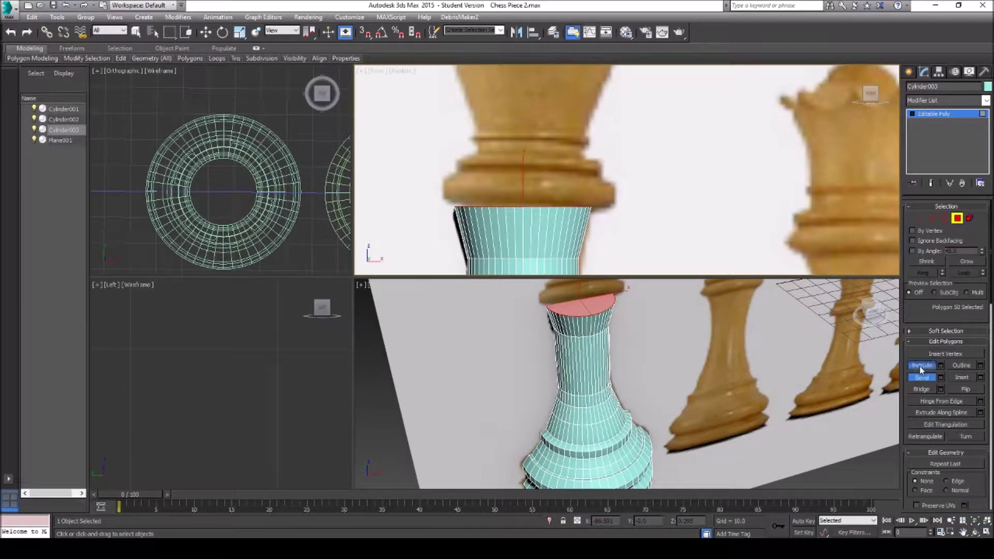
{"action": "left_click", "coordinate": [575, 305]}
{"action": "left_click_drag", "start_coordinate": [575, 305], "coordinate": [575, 302]}
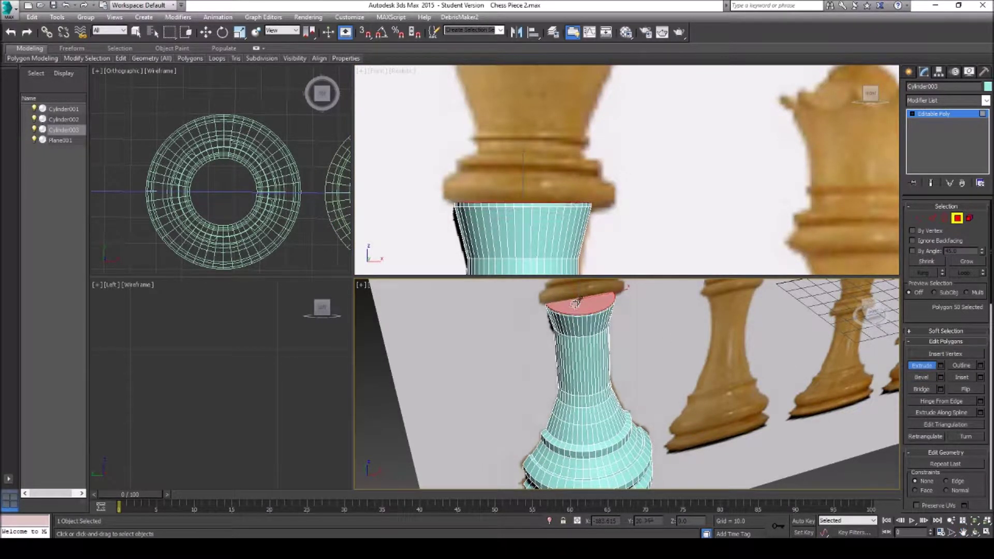
Select the stem's top ring of vertices and lower it onto the ring directly beneath.
{"action": "left_click", "coordinate": [919, 219]}
{"action": "scroll", "coordinate": [446, 220], "scroll_direction": "up", "scroll_amount": 3}
{"action": "left_click_drag", "start_coordinate": [435, 147], "coordinate": [483, 164]}
{"action": "left_click_drag", "start_coordinate": [757, 192], "coordinate": [758, 193]}
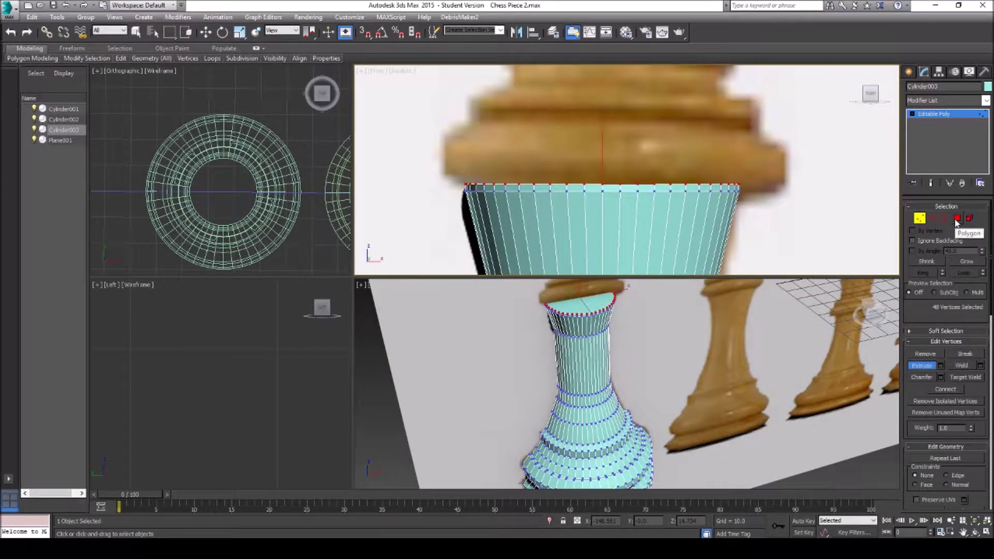
{"action": "right_click", "coordinate": [605, 171]}
{"action": "left_click", "coordinate": [613, 182]}
{"action": "left_click_drag", "start_coordinate": [613, 182], "coordinate": [613, 191]}
Scale the stem's top polygon outward toward the width of the king's collar.
{"action": "left_click", "coordinate": [958, 218]}
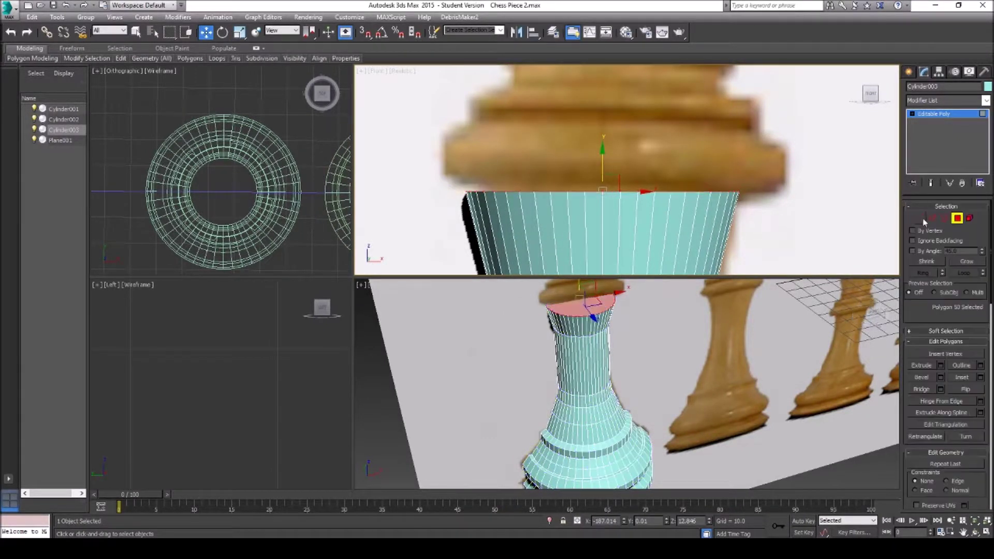
{"action": "right_click", "coordinate": [591, 314]}
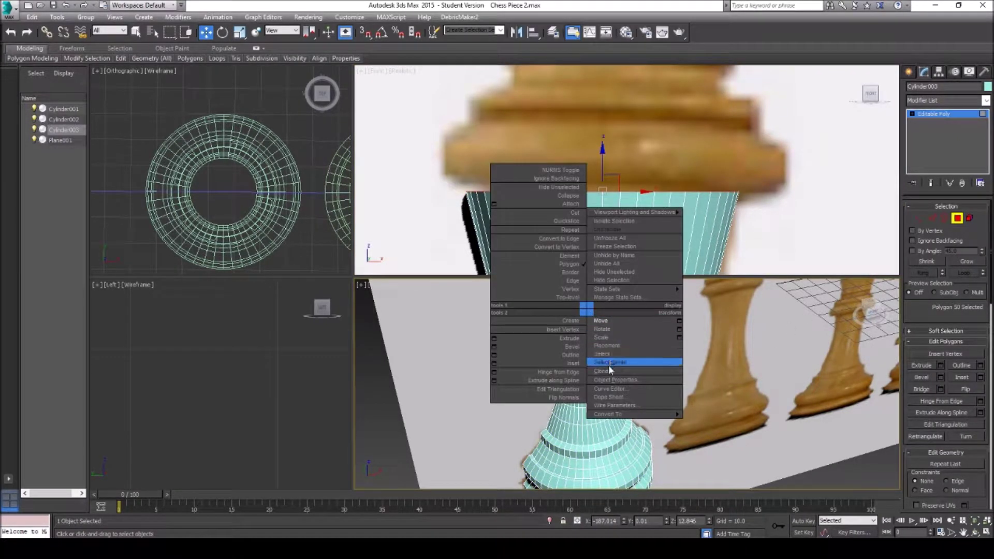
{"action": "left_click", "coordinate": [601, 337]}
{"action": "left_click_drag", "start_coordinate": [572, 312], "coordinate": [574, 313]}
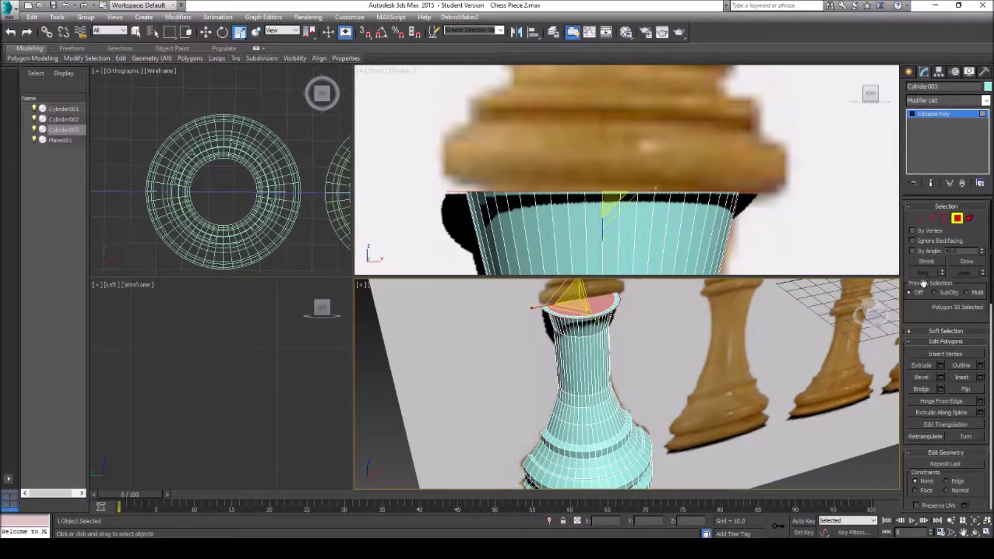
Extrude the top polygon upward as the collar's vertical band, then bevel it inward to form the collar's upper slope and rim.
{"action": "left_click", "coordinate": [922, 365]}
{"action": "left_click_drag", "start_coordinate": [579, 304], "coordinate": [579, 290]}
{"action": "left_click", "coordinate": [922, 377]}
{"action": "left_click", "coordinate": [963, 533]}
{"action": "left_click_drag", "start_coordinate": [542, 338], "coordinate": [569, 359]}
{"action": "scroll", "coordinate": [522, 337], "scroll_direction": "up", "scroll_amount": 4}
{"action": "left_click", "coordinate": [570, 364]}
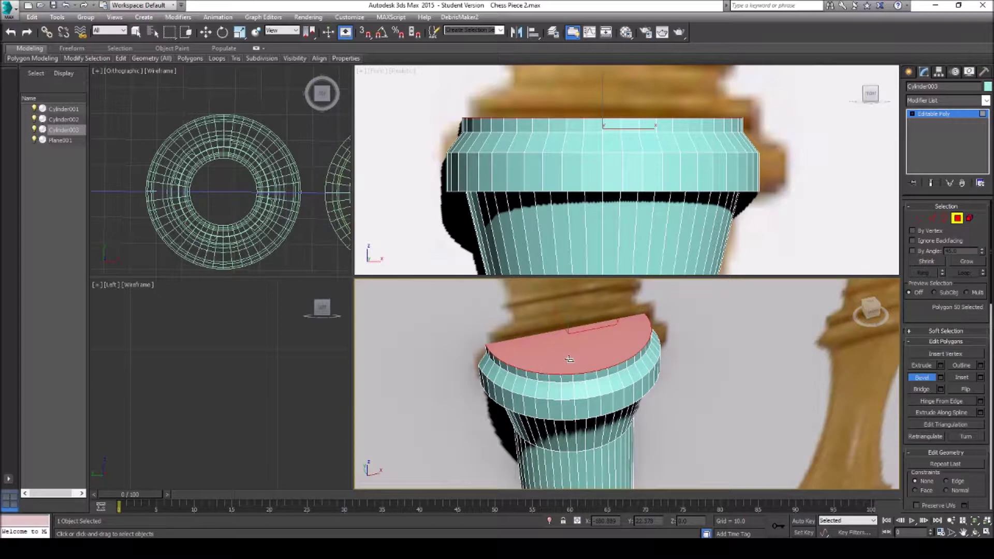
{"action": "left_click", "coordinate": [570, 360]}
{"action": "left_click", "coordinate": [963, 532]}
{"action": "left_click_drag", "start_coordinate": [627, 284], "coordinate": [577, 304]}
{"action": "scroll", "coordinate": [546, 207], "scroll_direction": "down", "scroll_amount": 5}
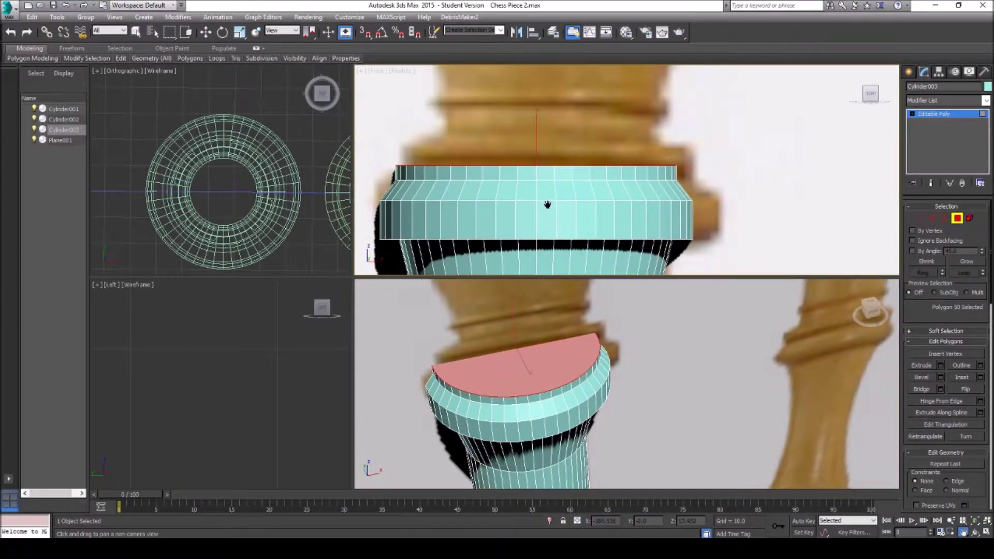
{"action": "scroll", "coordinate": [517, 224], "scroll_direction": "up", "scroll_amount": 4}
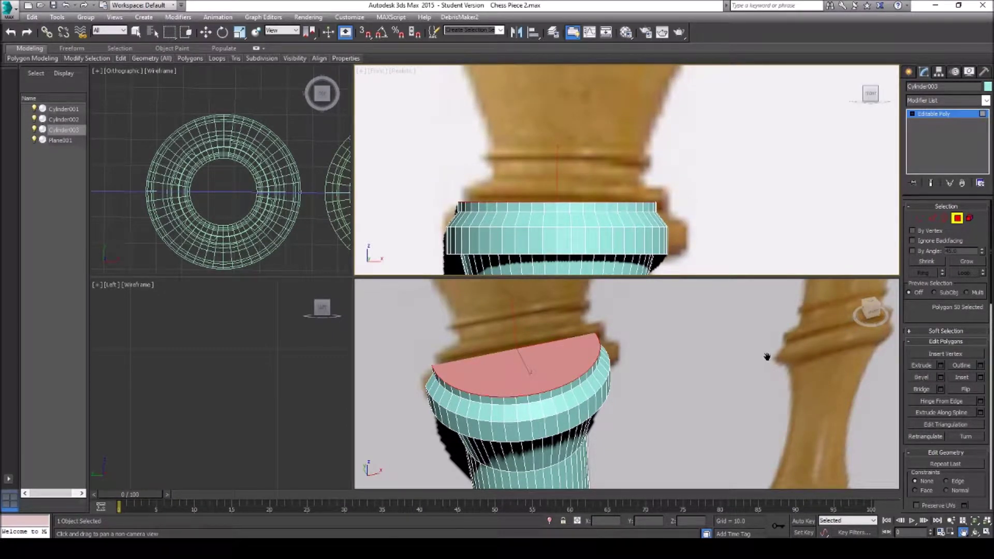
Bevel the collar's top polygon outward into a second rim, then up and inward to form the slope and narrow band above it.
{"action": "right_click", "coordinate": [544, 371]}
{"action": "left_click_drag", "start_coordinate": [547, 376], "coordinate": [548, 374]}
{"action": "left_click", "coordinate": [548, 370]}
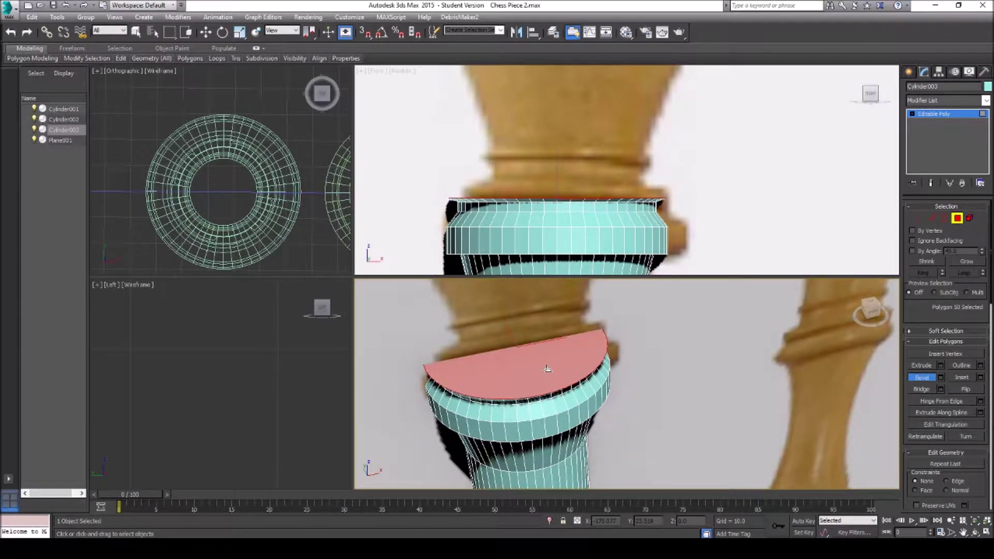
{"action": "left_click_drag", "start_coordinate": [542, 373], "coordinate": [521, 344]}
{"action": "left_click", "coordinate": [547, 375]}
{"action": "left_click", "coordinate": [528, 351]}
{"action": "left_click", "coordinate": [521, 344]}
Extrude the top polygon slightly and lower its new ring of vertices onto the ring directly beneath.
{"action": "left_click", "coordinate": [927, 367]}
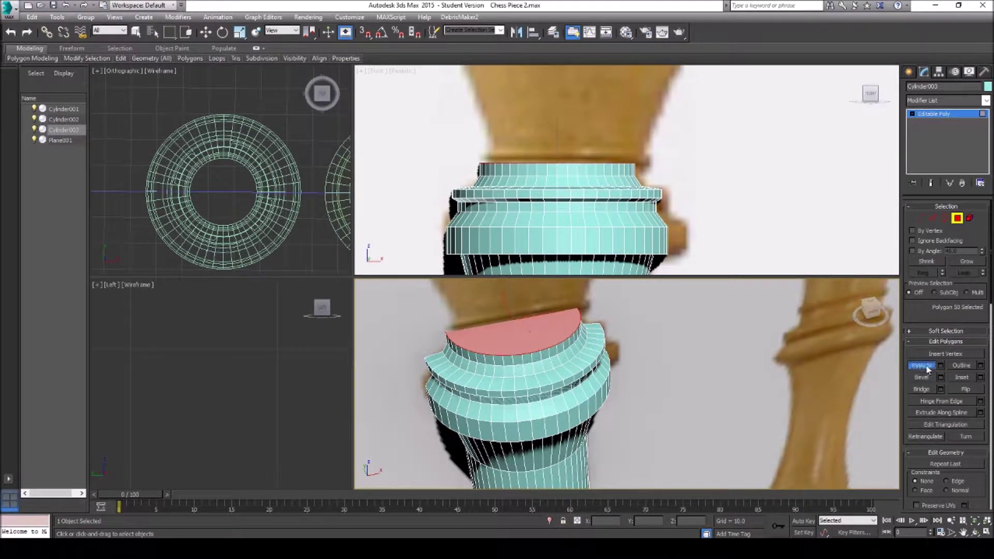
{"action": "left_click_drag", "start_coordinate": [523, 340], "coordinate": [525, 336]}
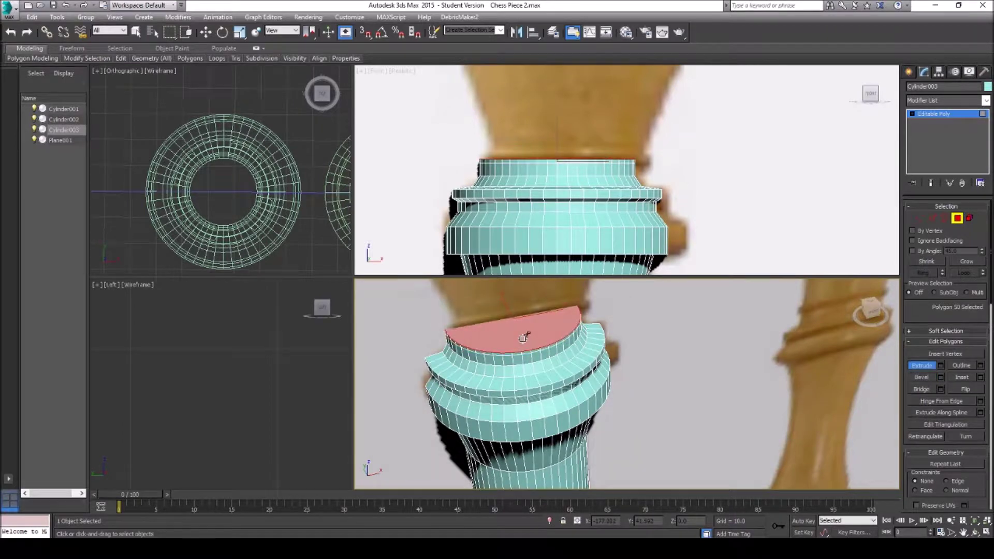
{"action": "left_click", "coordinate": [919, 218]}
{"action": "scroll", "coordinate": [484, 318], "scroll_direction": "up", "scroll_amount": 1}
{"action": "scroll", "coordinate": [528, 195], "scroll_direction": "up", "scroll_amount": 4}
{"action": "left_click_drag", "start_coordinate": [394, 155], "coordinate": [734, 198]}
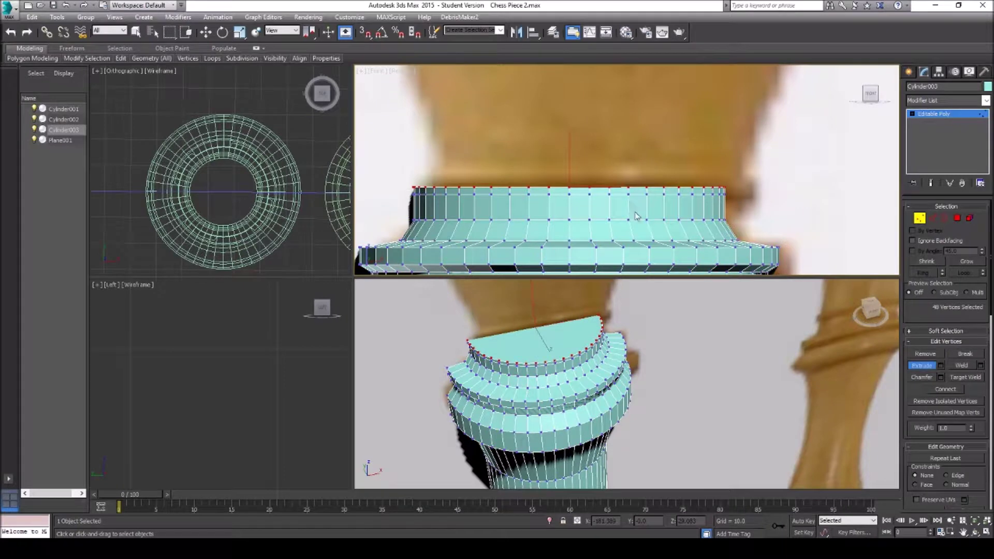
{"action": "right_click", "coordinate": [588, 170]}
{"action": "right_click", "coordinate": [586, 169]}
{"action": "left_click", "coordinate": [601, 182]}
{"action": "left_click_drag", "start_coordinate": [570, 165], "coordinate": [570, 172]}
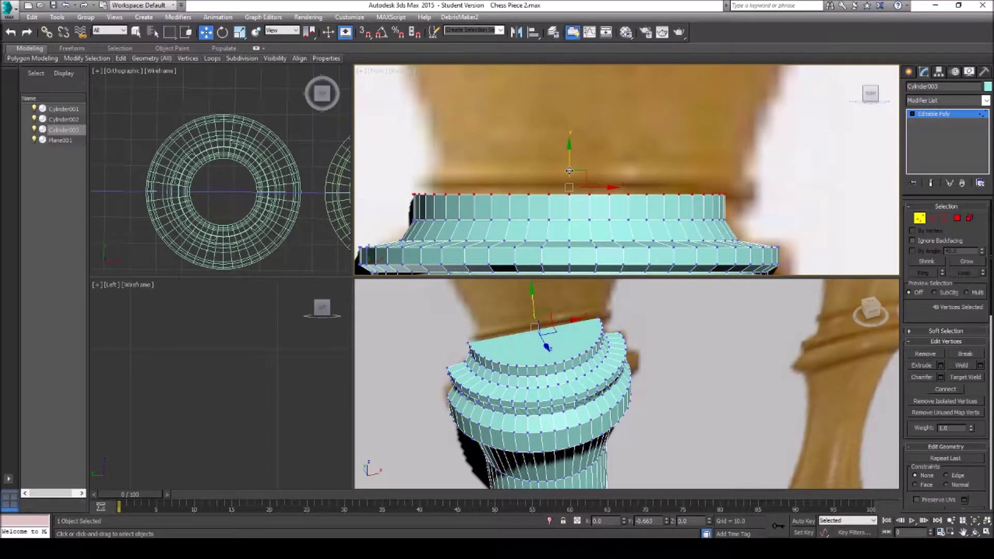
Scale the top polygon outward to the width of the uppermost collar ring and extrude it upward as a vertical band.
{"action": "key", "text": "4"}
{"action": "right_click", "coordinate": [551, 349]}
{"action": "right_click", "coordinate": [550, 349]}
{"action": "left_click", "coordinate": [574, 373]}
{"action": "left_click_drag", "start_coordinate": [530, 343], "coordinate": [572, 341]}
{"action": "left_click", "coordinate": [922, 365]}
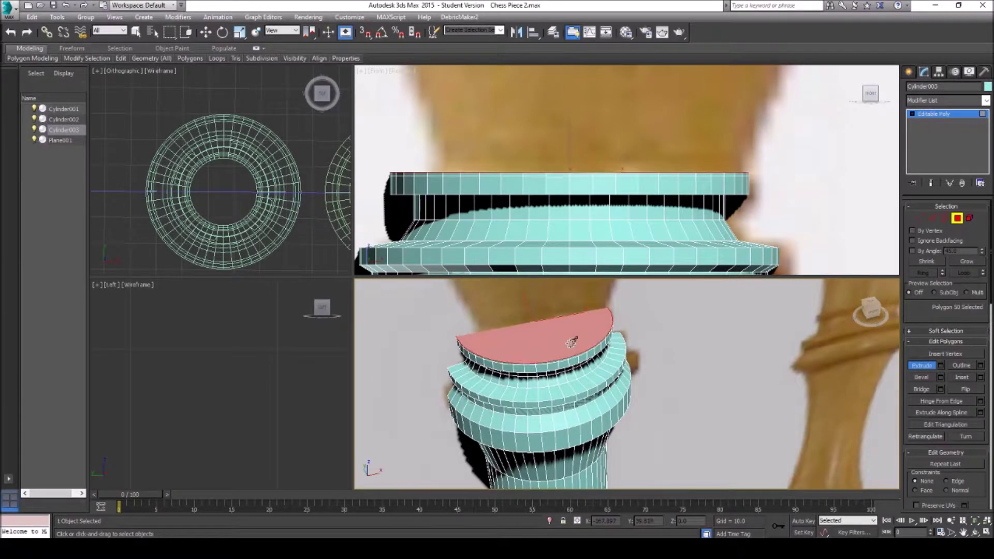
Select the uppermost collar ring's top vertices and lower them onto the ring just below.
{"action": "left_click", "coordinate": [919, 218], "text": "ctrl"}
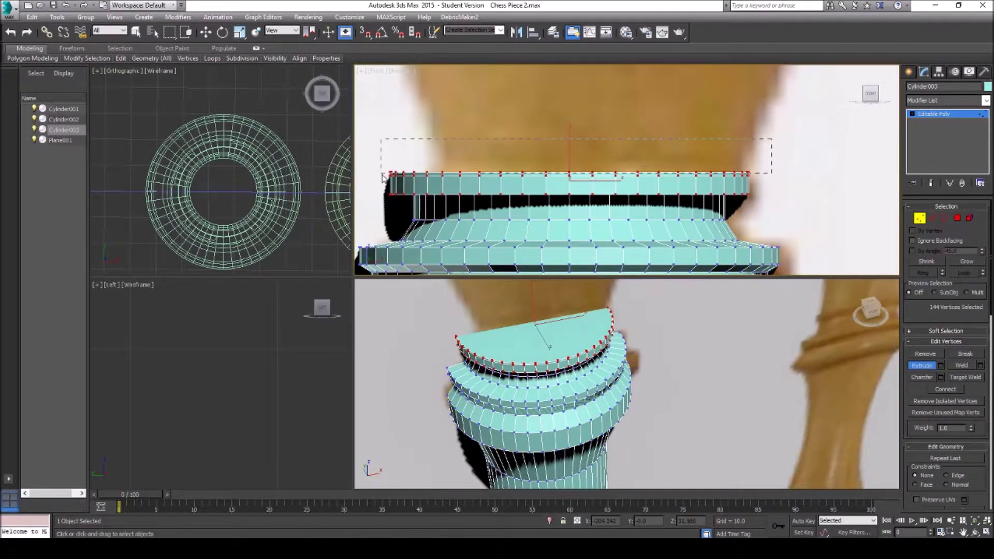
{"action": "left_click_drag", "start_coordinate": [384, 177], "coordinate": [384, 175]}
{"action": "key", "text": "r"}
{"action": "key", "text": "w"}
{"action": "left_click_drag", "start_coordinate": [570, 136], "coordinate": [570, 140]}
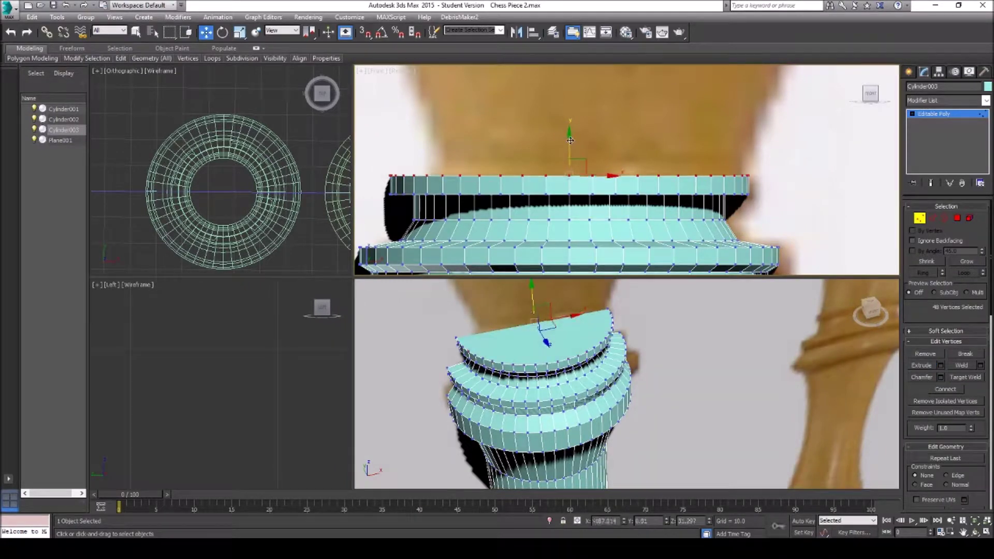
Scale the top polygon slightly inward, then bevel it upward to form the collar's last band and the start of the head.
{"action": "left_click", "coordinate": [958, 218]}
{"action": "right_click", "coordinate": [560, 334]}
{"action": "left_click", "coordinate": [601, 359]}
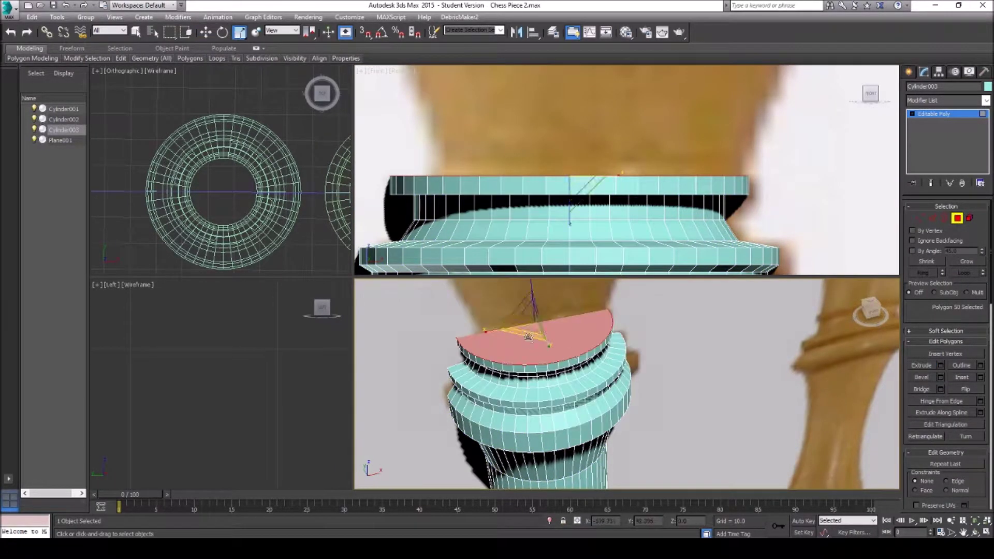
{"action": "left_click", "coordinate": [922, 377]}
{"action": "left_click_drag", "start_coordinate": [553, 346], "coordinate": [552, 331]}
{"action": "left_click", "coordinate": [552, 340]}
{"action": "left_click", "coordinate": [553, 327]}
Bevel the top polygon upward and outward to flare the lower part of the king's head along the reference.
{"action": "left_click", "coordinate": [963, 532]}
{"action": "scroll", "coordinate": [559, 215], "scroll_direction": "down", "scroll_amount": 5}
{"action": "mouse_move", "coordinate": [556, 213]}
{"action": "left_mouse_down"}
{"action": "mouse_move", "coordinate": [544, 231]}
{"action": "mouse_move", "coordinate": [535, 227]}
{"action": "mouse_move", "coordinate": [576, 194]}
{"action": "mouse_move", "coordinate": [568, 211]}
{"action": "left_mouse_up"}
{"action": "scroll", "coordinate": [570, 215], "scroll_direction": "up", "scroll_amount": 4}
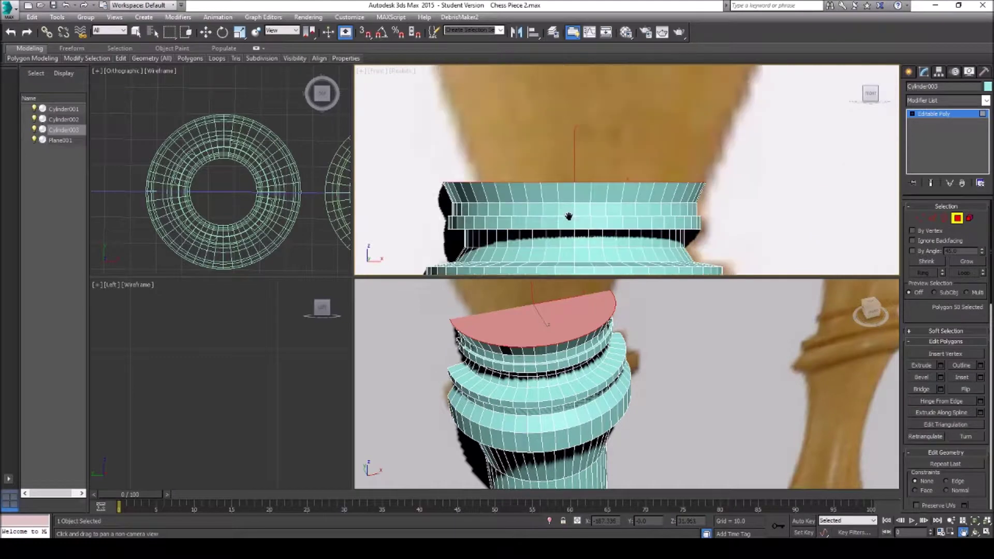
{"action": "key", "text": "w"}
{"action": "left_click", "coordinate": [926, 381]}
{"action": "left_click_drag", "start_coordinate": [537, 324], "coordinate": [539, 312]}
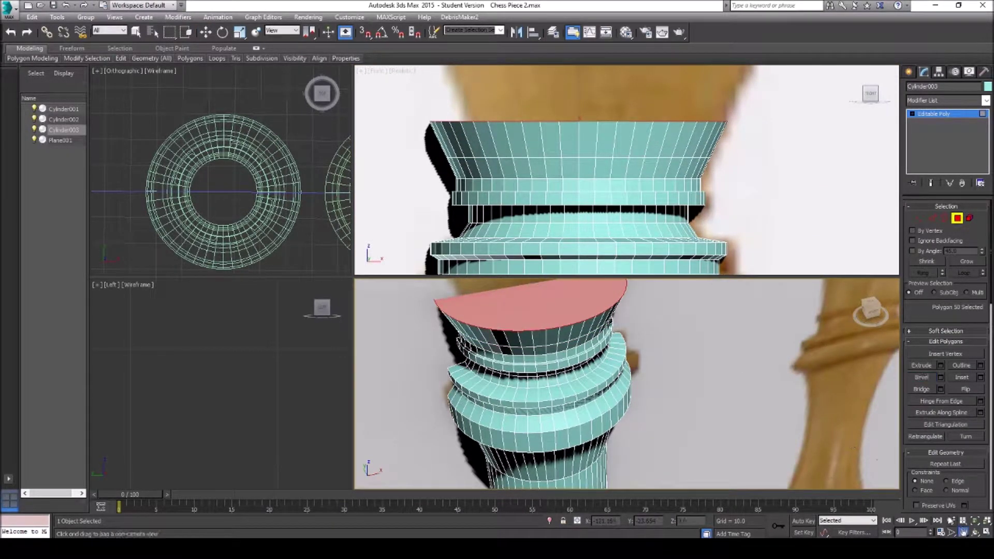
Bevel the top polygon further up to the head's widest edge, then inward in stages to form its sloping shoulders.
{"action": "scroll", "coordinate": [492, 181], "scroll_direction": "down", "scroll_amount": 4}
{"action": "middle_click_drag", "start_coordinate": [490, 179], "coordinate": [516, 224]}
{"action": "left_click_drag", "start_coordinate": [550, 313], "coordinate": [552, 293]}
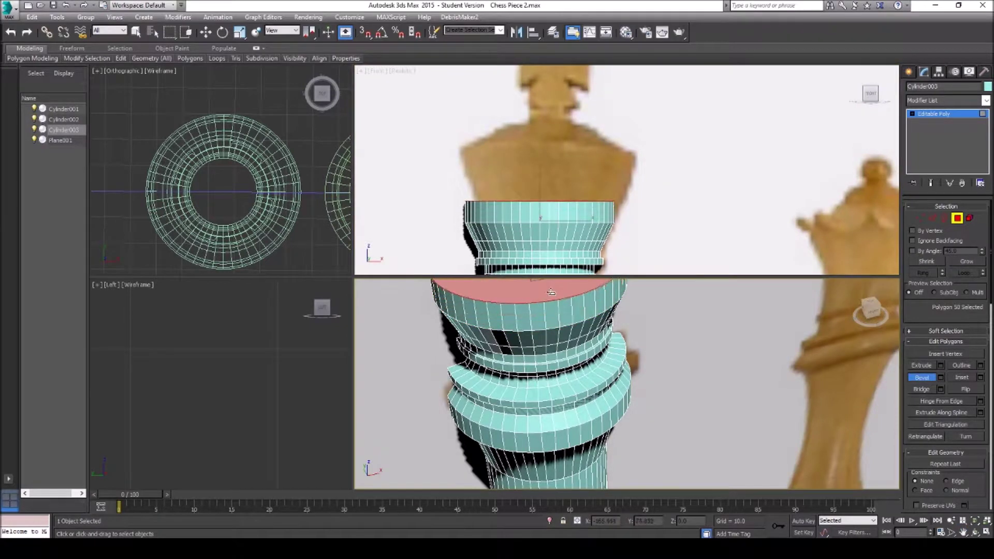
{"action": "left_click", "coordinate": [556, 287]}
{"action": "middle_click_drag", "start_coordinate": [557, 286], "coordinate": [547, 395]}
{"action": "left_click_drag", "start_coordinate": [547, 396], "coordinate": [507, 319]}
{"action": "middle_click_drag", "start_coordinate": [602, 305], "coordinate": [618, 404]}
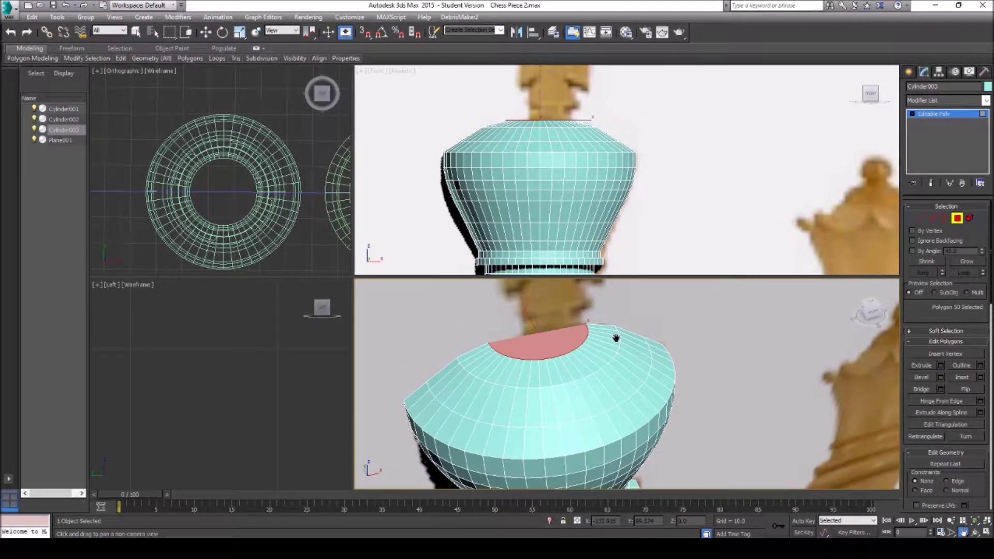
{"action": "left_click_drag", "start_coordinate": [593, 381], "coordinate": [581, 379]}
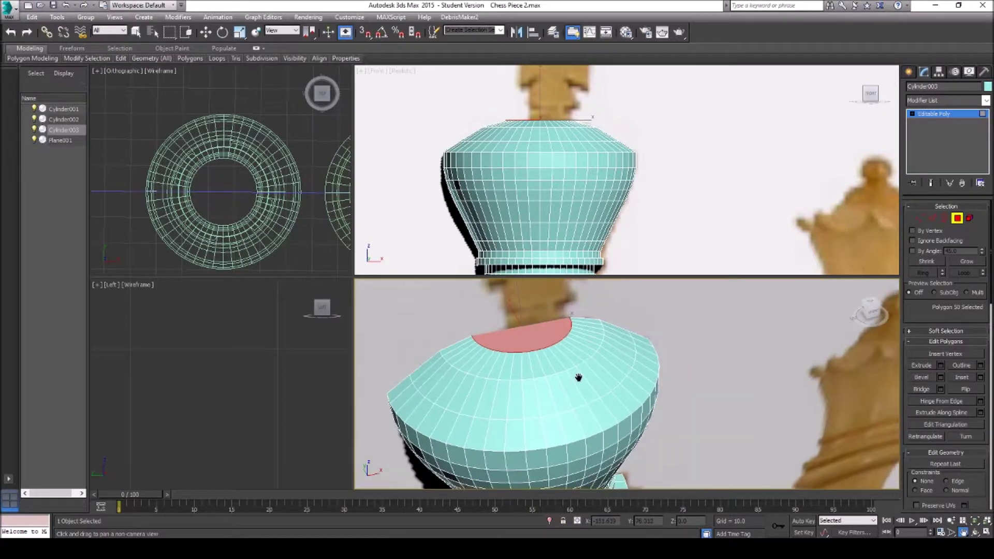
Leave polygon editing and move the whole king piece forward, clear of the reference image plane.
{"action": "left_click", "coordinate": [958, 218]}
{"action": "left_click", "coordinate": [965, 533]}
{"action": "left_click", "coordinate": [965, 534]}
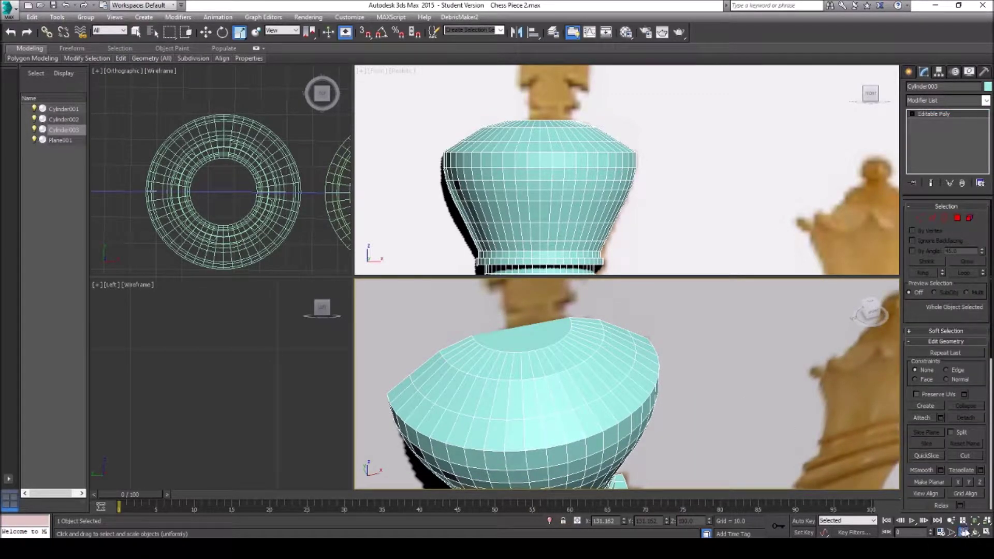
{"action": "scroll", "coordinate": [626, 406], "scroll_direction": "down", "scroll_amount": 5}
{"action": "middle_click_drag", "start_coordinate": [760, 401], "coordinate": [660, 363], "text": "alt"}
{"action": "right_click", "coordinate": [634, 404]}
{"action": "left_click", "coordinate": [648, 415]}
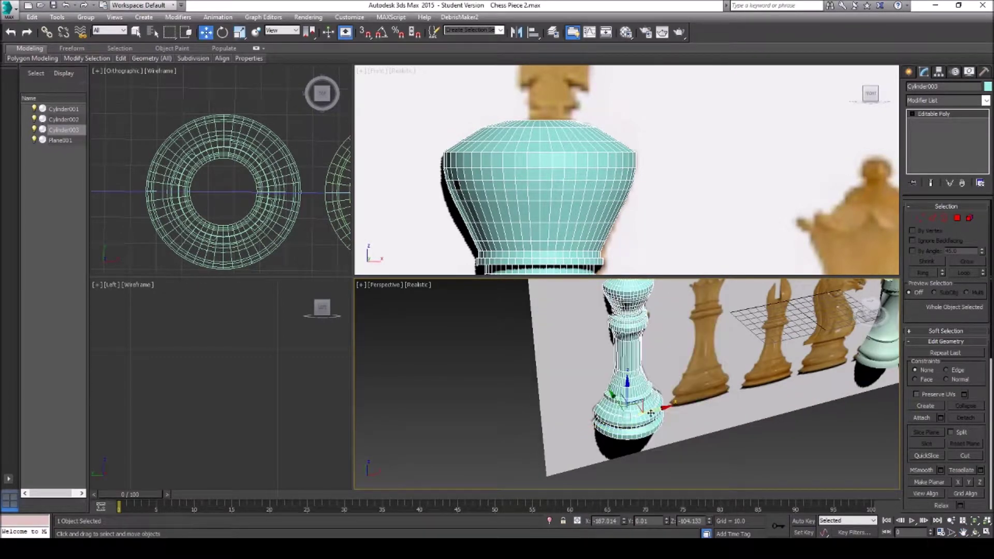
{"action": "left_click_drag", "start_coordinate": [612, 394], "coordinate": [627, 416]}
{"action": "left_click", "coordinate": [964, 532]}
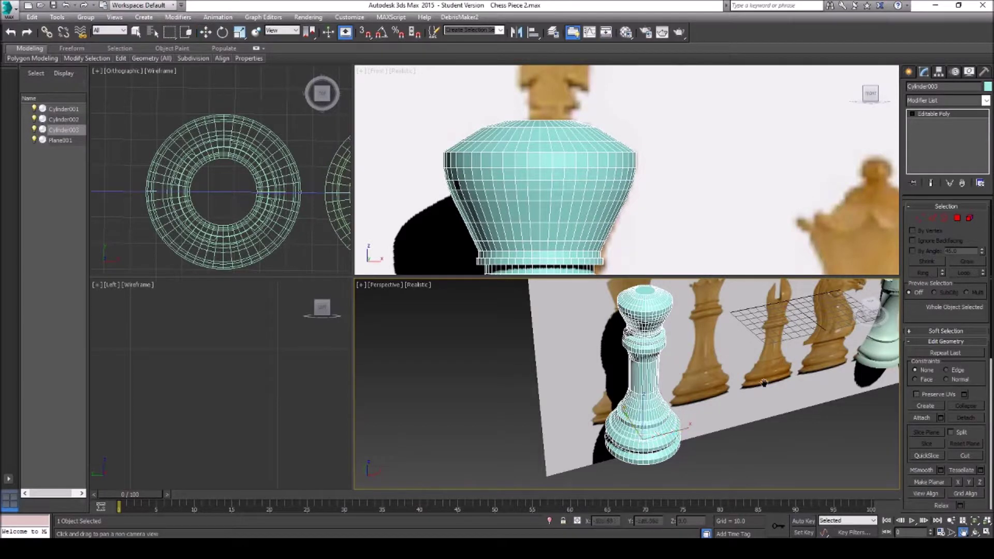
{"action": "scroll", "coordinate": [523, 338], "scroll_direction": "up", "scroll_amount": 8}
{"action": "left_click_drag", "start_coordinate": [532, 340], "coordinate": [441, 342]}
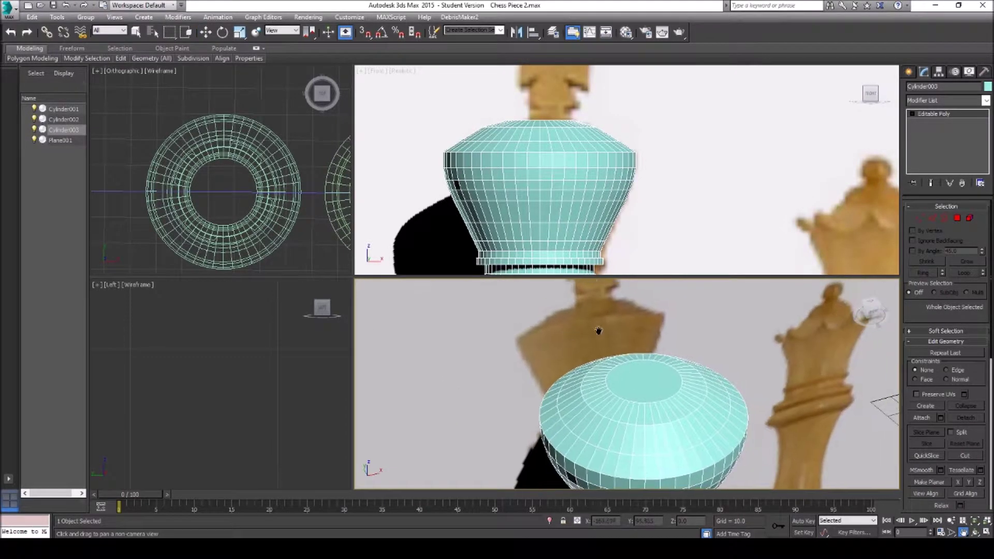
Bevel the head's top polygon inward and slightly upward to narrow it toward the base of the cross.
{"action": "left_click", "coordinate": [957, 218]}
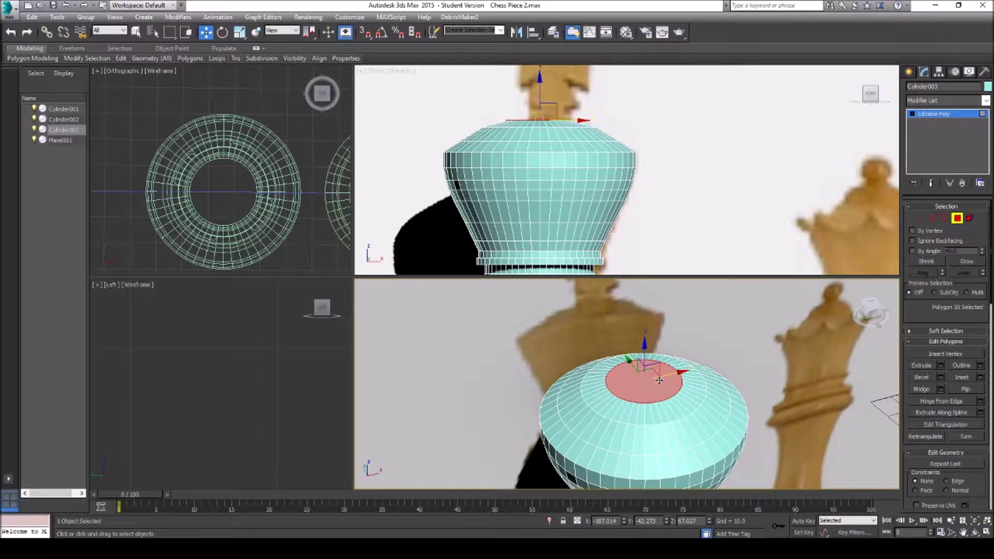
{"action": "left_click", "coordinate": [922, 377]}
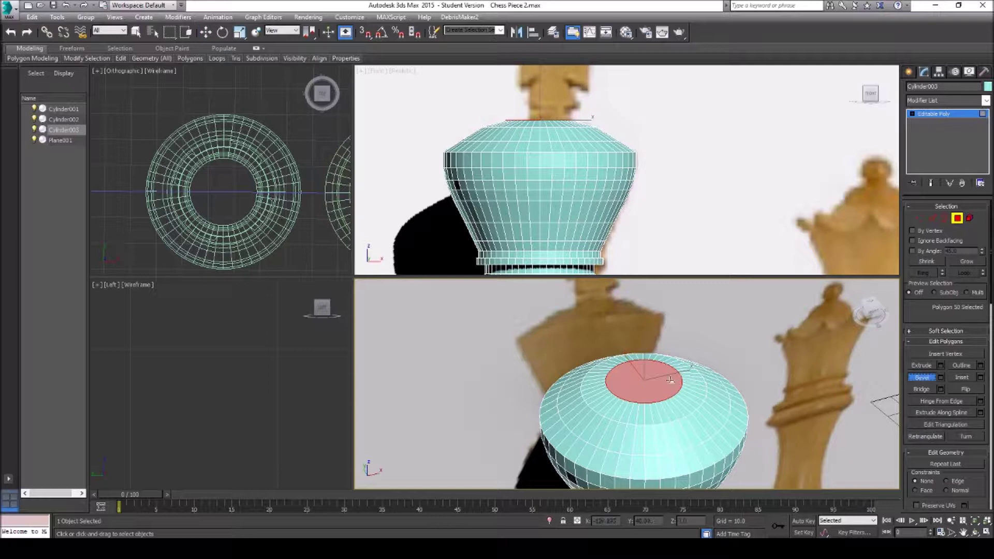
{"action": "left_click_drag", "start_coordinate": [645, 383], "coordinate": [644, 381]}
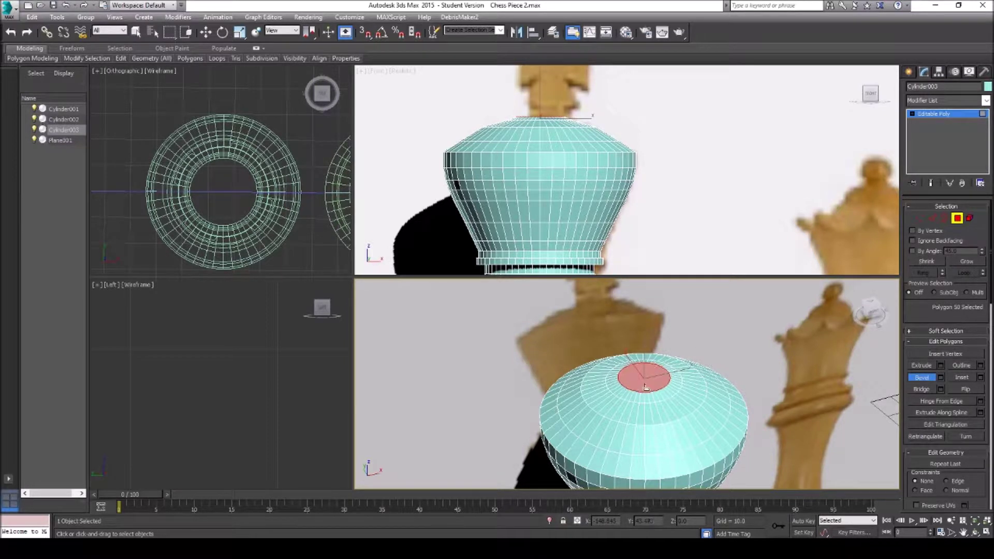
Select the rear arc of vertices on the head's top ring, as seen from above.
{"action": "left_click", "coordinate": [964, 534]}
{"action": "left_click", "coordinate": [975, 532]}
{"action": "left_click_drag", "start_coordinate": [591, 383], "coordinate": [658, 375]}
{"action": "scroll", "coordinate": [658, 375], "scroll_direction": "up", "scroll_amount": 5}
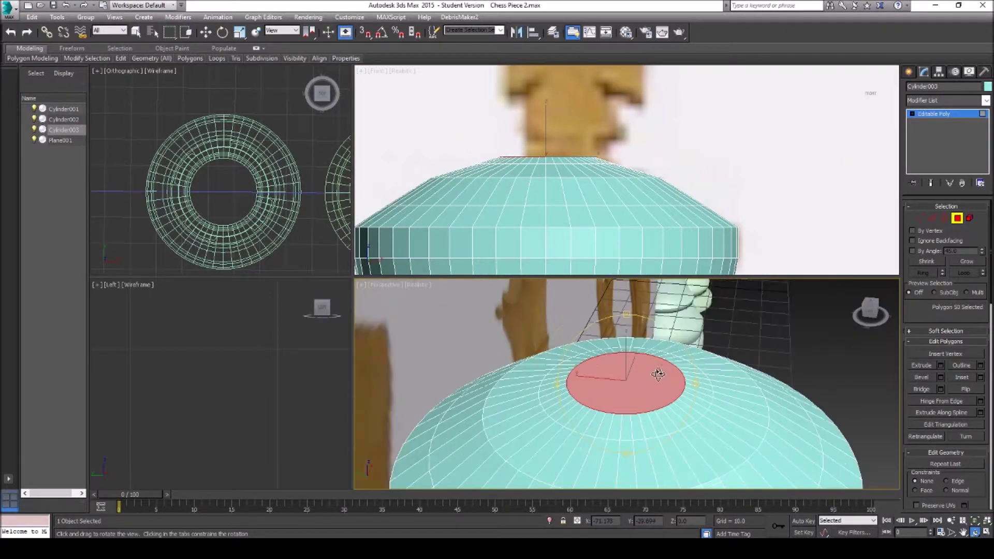
{"action": "key", "text": "w"}
{"action": "key", "text": "1"}
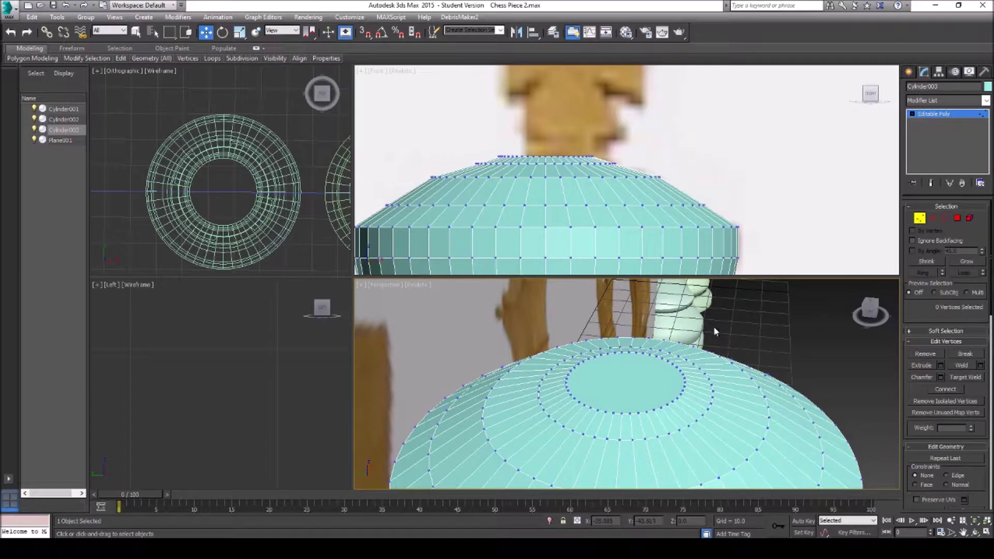
{"action": "left_click", "coordinate": [963, 532]}
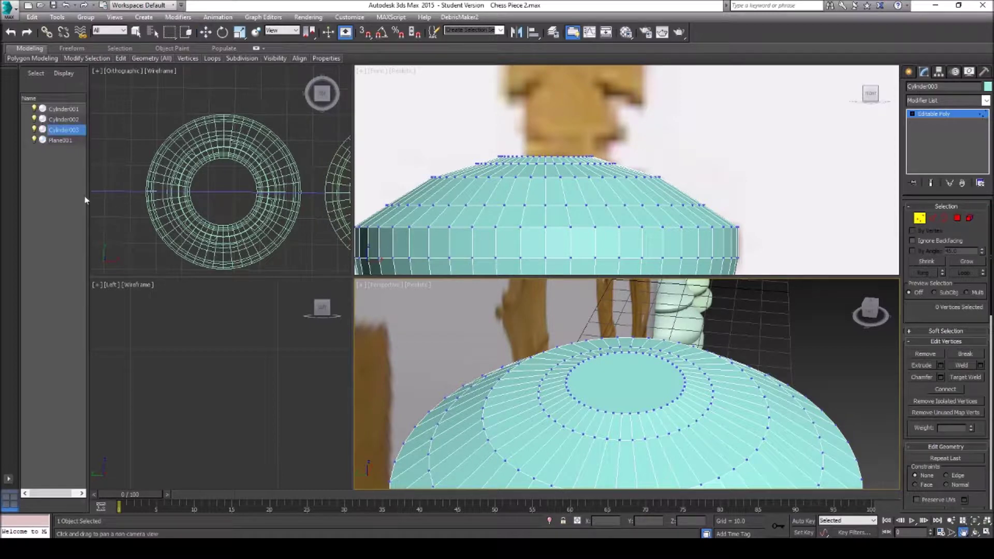
{"action": "left_click_drag", "start_coordinate": [155, 184], "coordinate": [350, 203]}
{"action": "scroll", "coordinate": [197, 202], "scroll_direction": "down", "scroll_amount": 5}
{"action": "left_click_drag", "start_coordinate": [148, 205], "coordinate": [257, 182]}
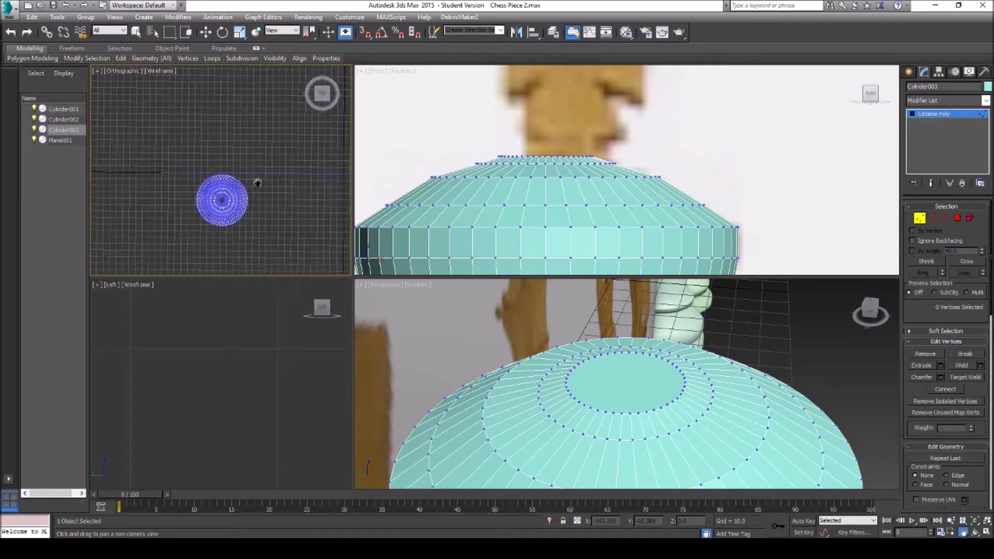
{"action": "scroll", "coordinate": [217, 205], "scroll_direction": "up", "scroll_amount": 5}
{"action": "scroll", "coordinate": [261, 202], "scroll_direction": "up", "scroll_amount": 6}
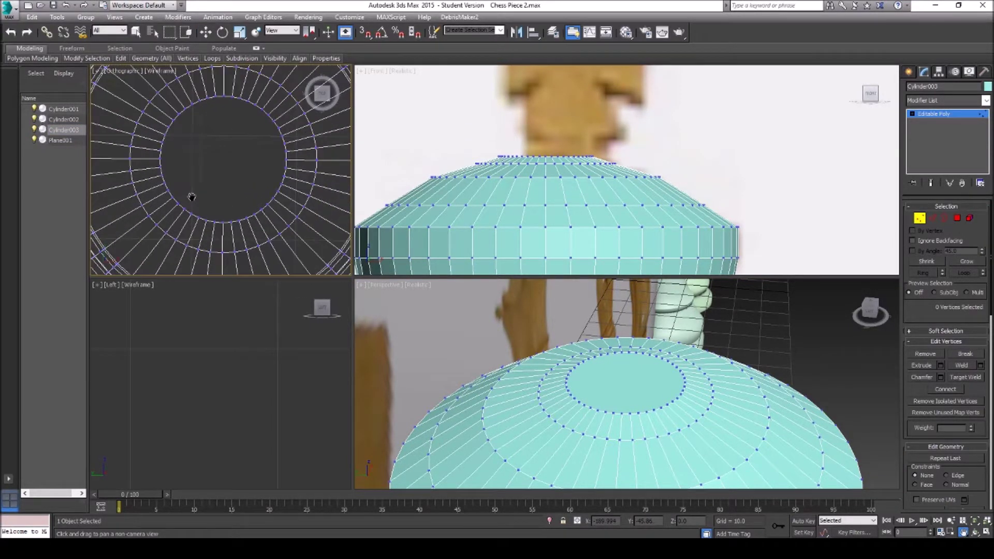
{"action": "key", "text": "Escape"}
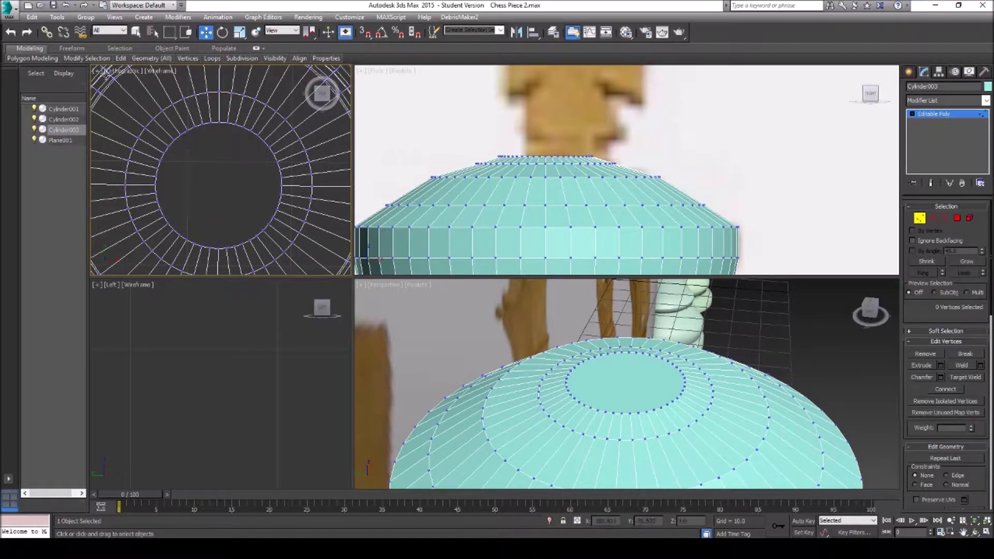
{"action": "left_click", "coordinate": [11, 9]}
{"action": "key", "text": "Escape"}
{"action": "left_click_drag", "start_coordinate": [235, 137], "coordinate": [275, 161]}
Extrude the head's top polygon upward as the base of the king's cross.
{"action": "left_click", "coordinate": [957, 218]}
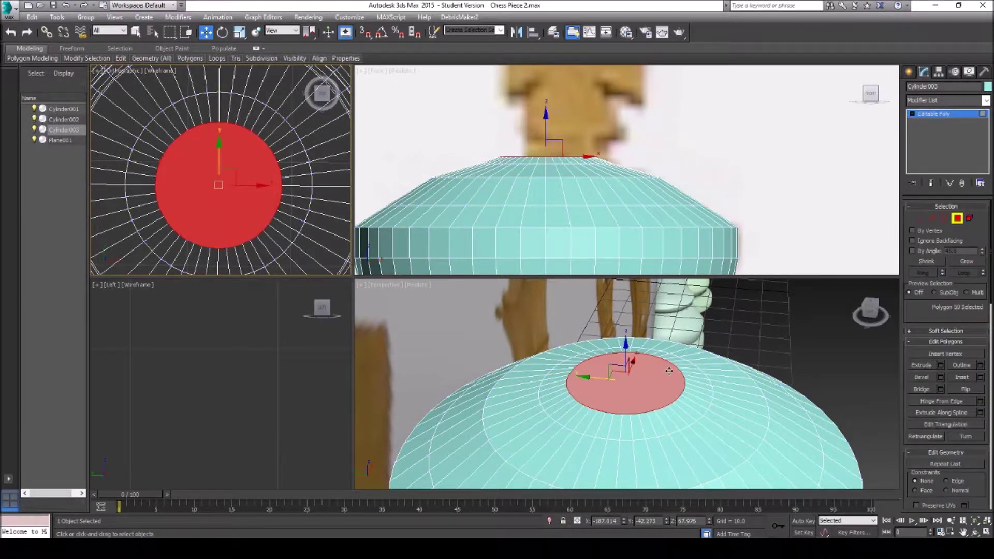
{"action": "left_click", "coordinate": [922, 365]}
{"action": "left_click_drag", "start_coordinate": [642, 381], "coordinate": [645, 374]}
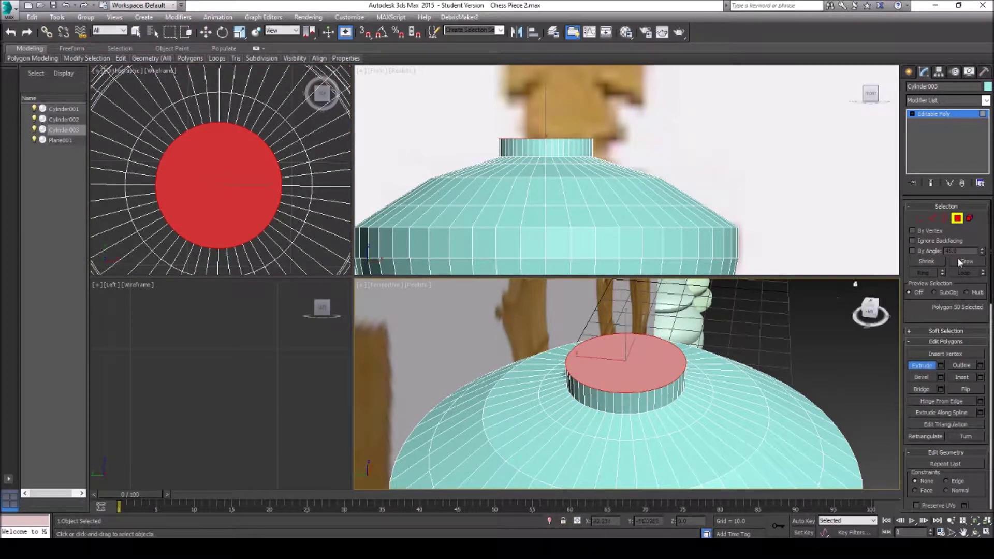
Make the rear arc of the cross base's vertices planar along Y and move the flattened edge toward the centre.
{"action": "left_click", "coordinate": [921, 219]}
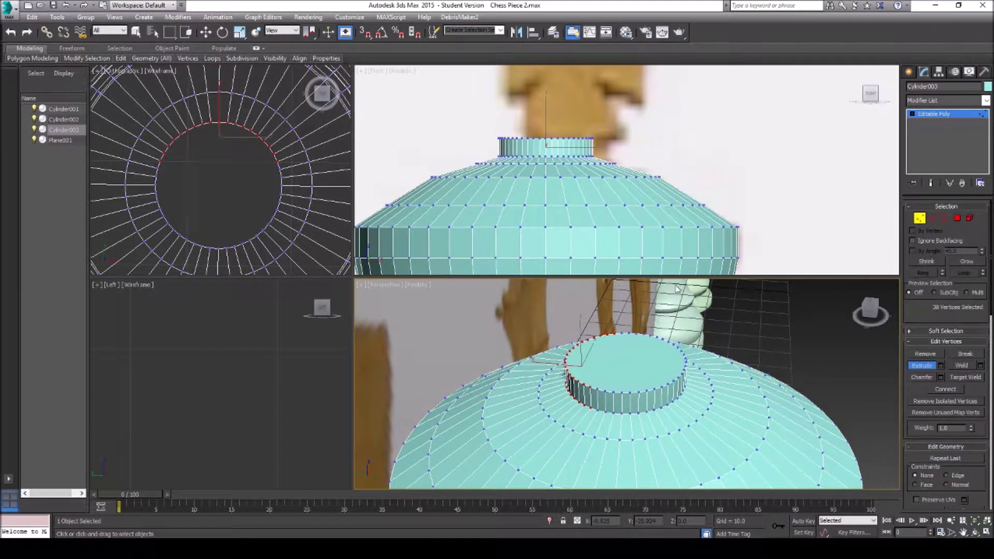
{"action": "scroll", "coordinate": [927, 356], "scroll_direction": "down", "scroll_amount": 5}
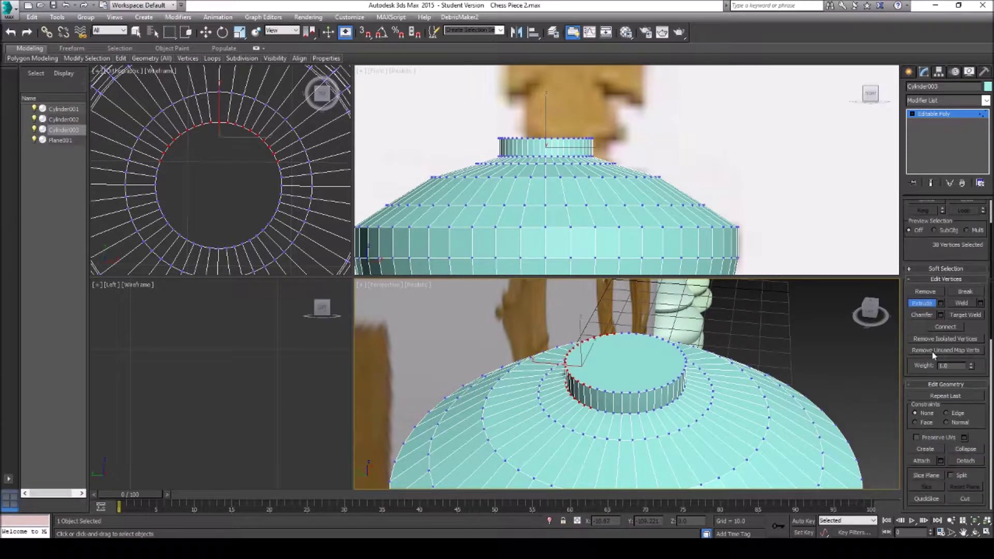
{"action": "scroll", "coordinate": [958, 358], "scroll_direction": "down", "scroll_amount": 2}
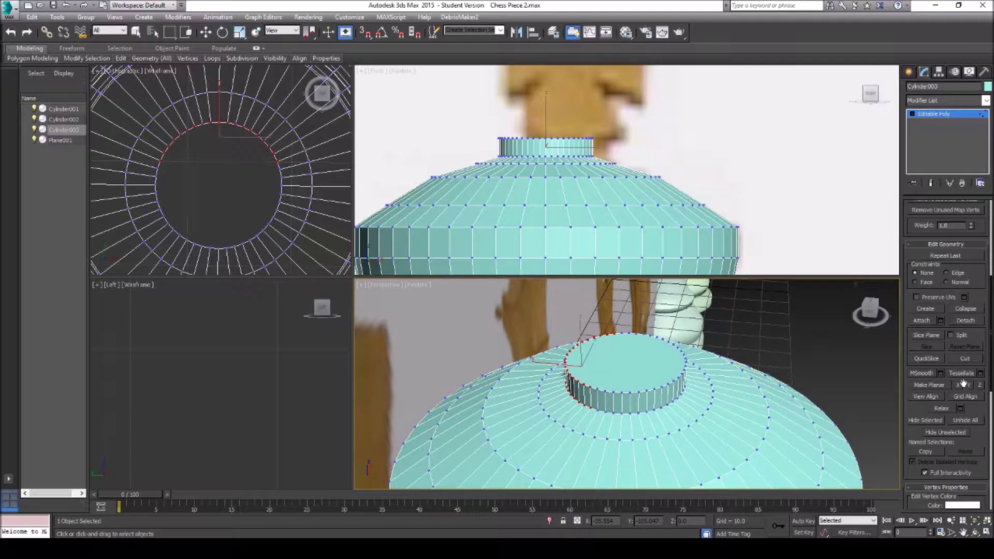
{"action": "left_click", "coordinate": [970, 385]}
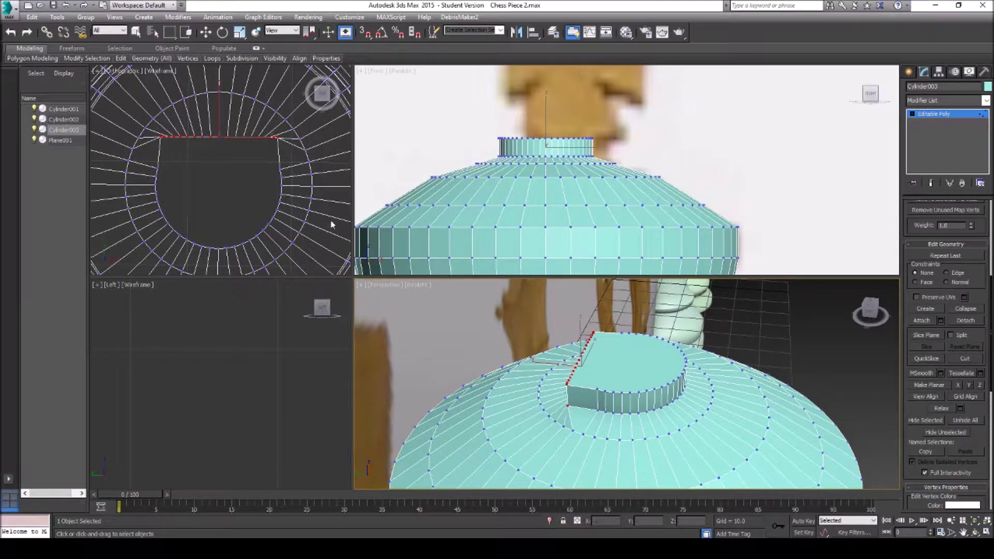
{"action": "right_click", "coordinate": [237, 151]}
{"action": "key", "text": "w"}
{"action": "left_click_drag", "start_coordinate": [219, 110], "coordinate": [219, 125]}
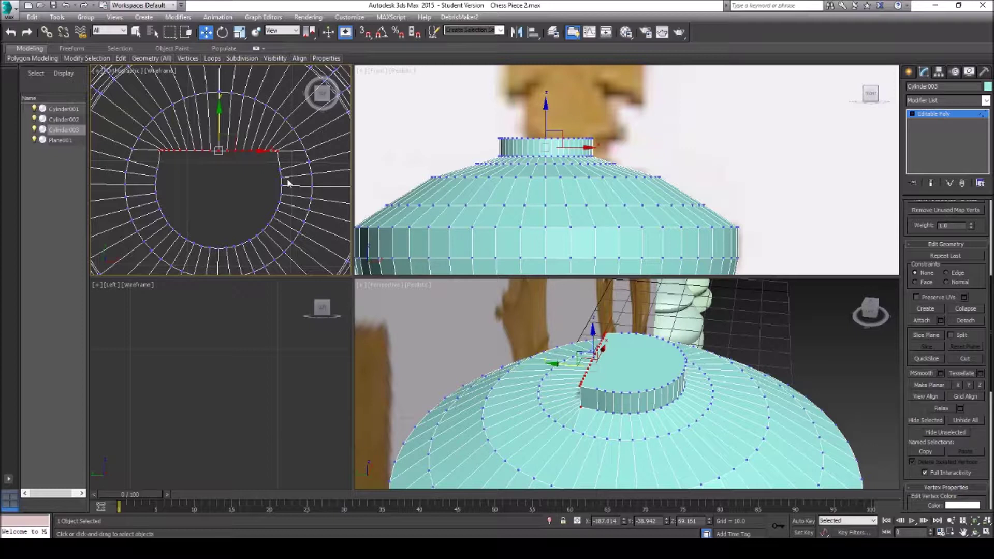
Make the front arc of the cross base's vertices planar along Y and move the flattened edge toward the centre.
{"action": "left_click_drag", "start_coordinate": [230, 218], "coordinate": [157, 235]}
{"action": "left_click_drag", "start_coordinate": [259, 251], "coordinate": [179, 237]}
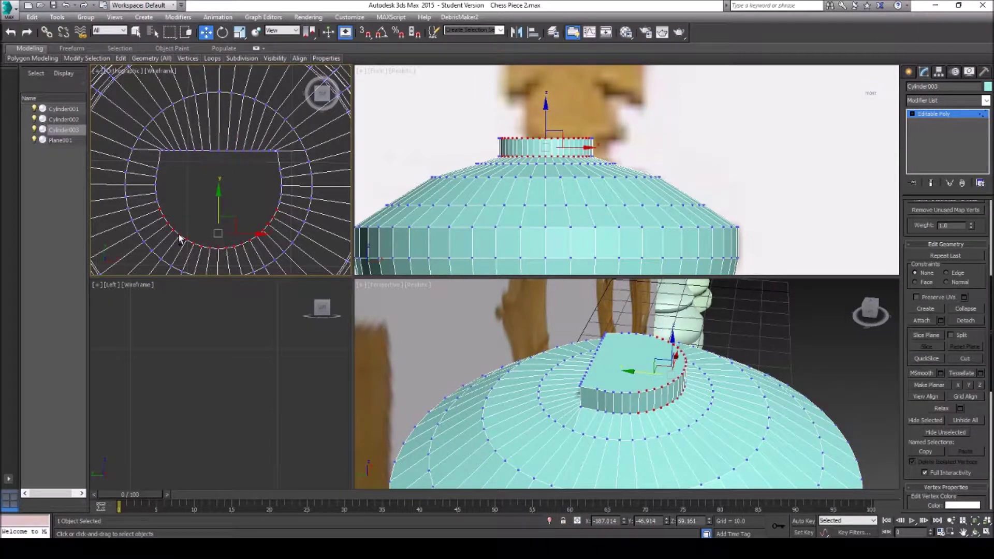
{"action": "left_click", "coordinate": [970, 385]}
{"action": "right_click", "coordinate": [627, 375]}
{"action": "left_click_drag", "start_coordinate": [633, 371], "coordinate": [621, 363]}
{"action": "middle_click_drag", "start_coordinate": [660, 406], "coordinate": [632, 358]}
{"action": "scroll", "coordinate": [642, 395], "scroll_direction": "down", "scroll_amount": 8}
{"action": "scroll", "coordinate": [631, 358], "scroll_direction": "up", "scroll_amount": 6}
{"action": "middle_click_drag", "start_coordinate": [576, 326], "coordinate": [589, 344]}
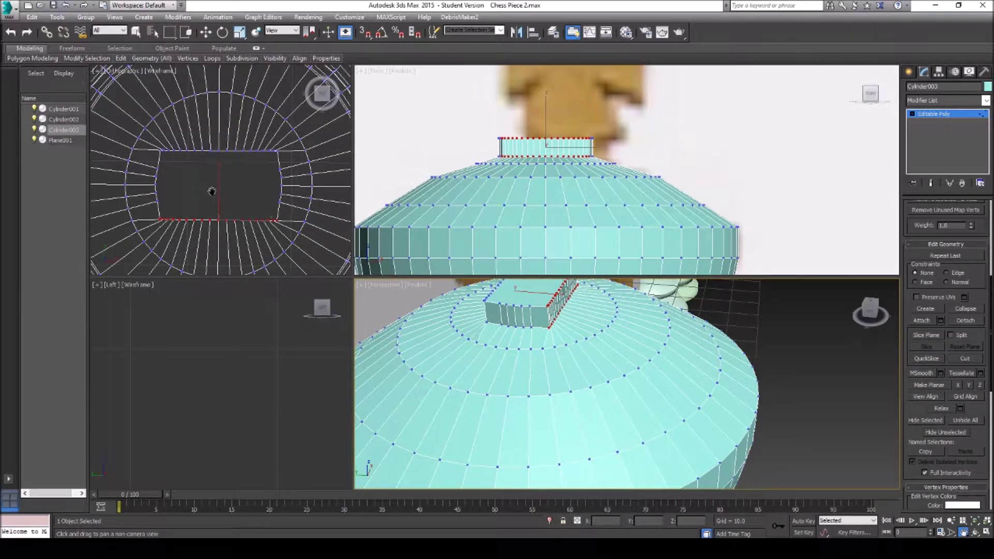
Make the vertices of the cross base's left and right ends, corners included, planar along X to square off the block.
{"action": "key", "text": "w"}
{"action": "left_click_drag", "start_coordinate": [150, 144], "coordinate": [163, 227]}
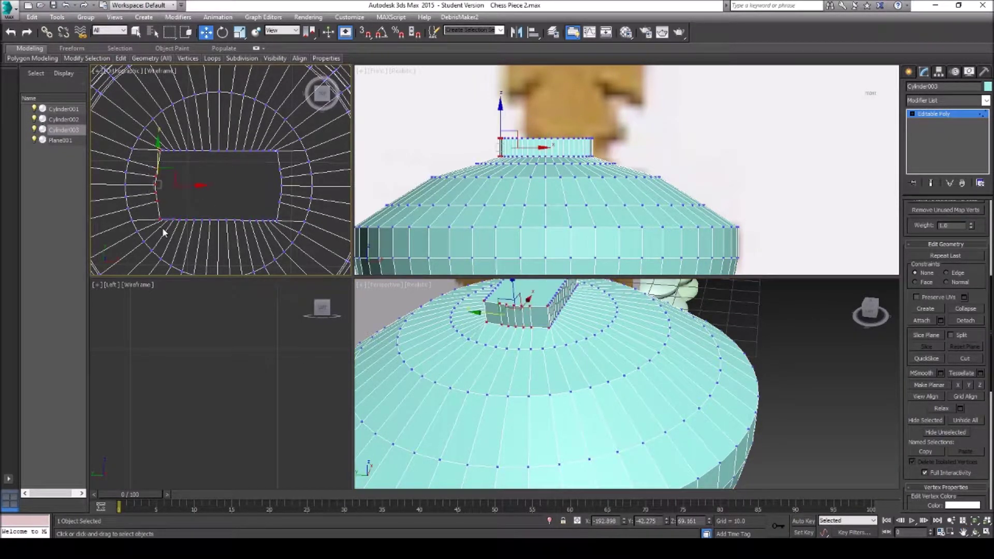
{"action": "left_click", "coordinate": [959, 385]}
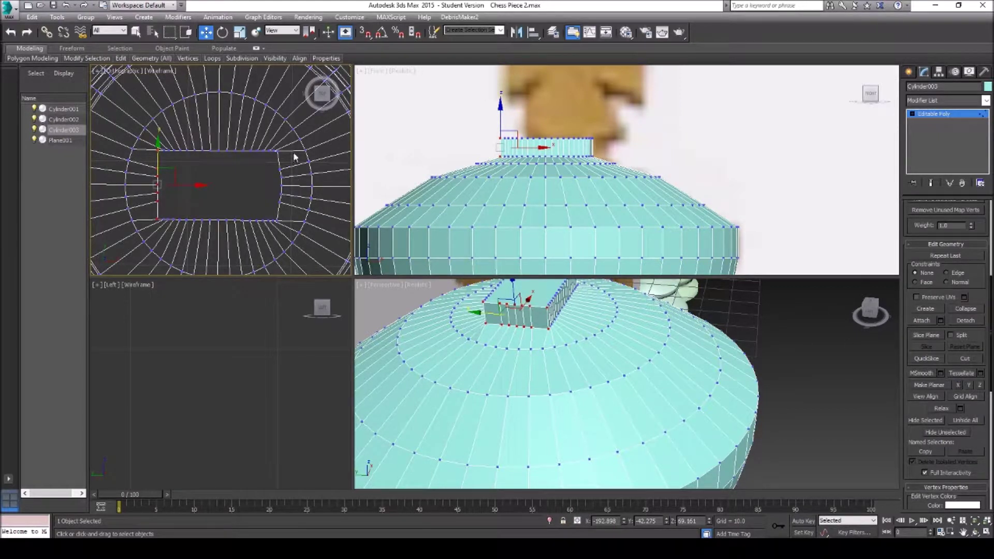
{"action": "left_click_drag", "start_coordinate": [293, 150], "coordinate": [286, 216]}
{"action": "left_click_drag", "start_coordinate": [277, 234], "coordinate": [276, 229]}
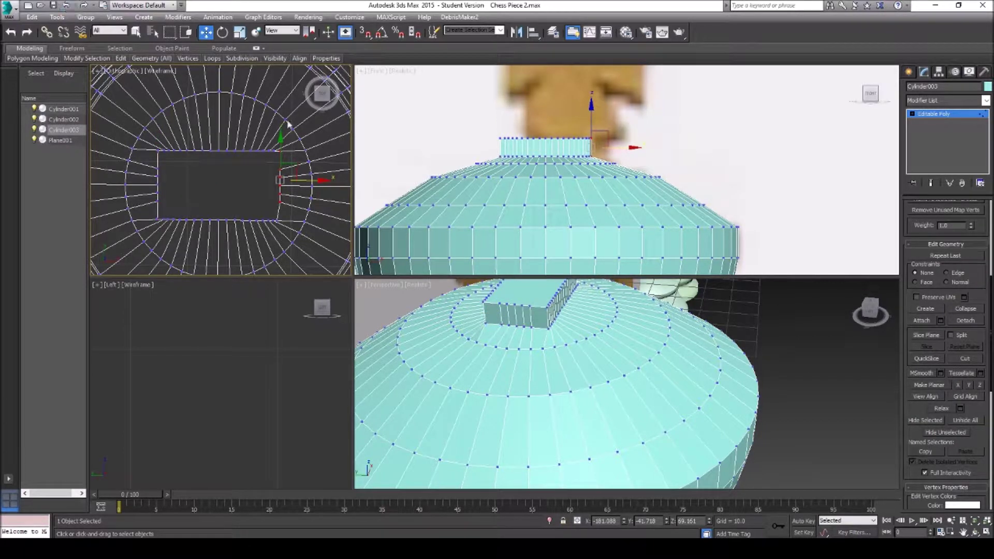
{"action": "left_click_drag", "start_coordinate": [291, 210], "coordinate": [277, 228], "text": "ctrl"}
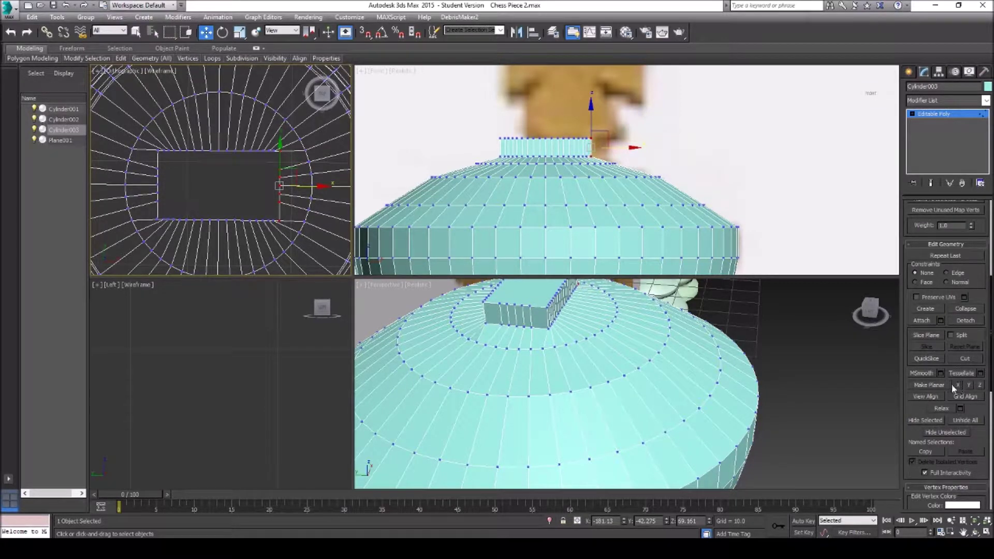
Collapse the five vertices between the corners on the upper edge of the cross base's left end into one.
{"action": "left_click", "coordinate": [964, 533]}
{"action": "left_click_drag", "start_coordinate": [590, 384], "coordinate": [553, 444]}
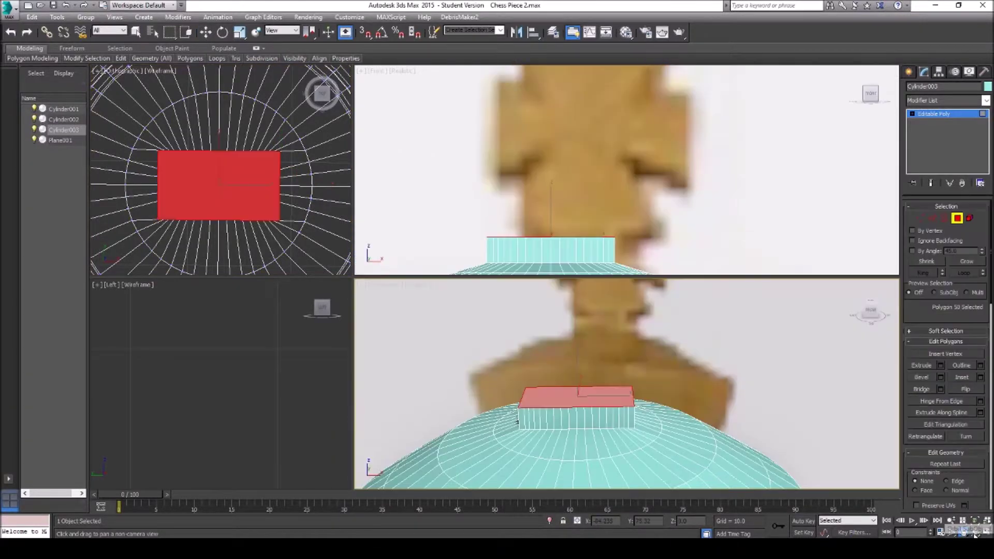
{"action": "left_click", "coordinate": [975, 533]}
{"action": "mouse_move", "coordinate": [724, 385]}
{"action": "left_mouse_down"}
{"action": "mouse_move", "coordinate": [727, 394]}
{"action": "mouse_move", "coordinate": [724, 385]}
{"action": "left_mouse_up"}
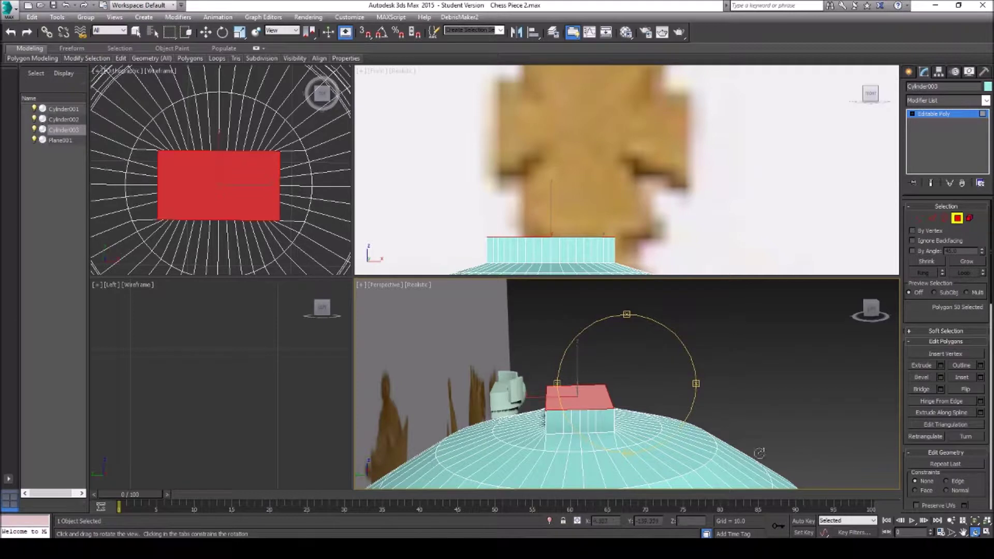
{"action": "left_click", "coordinate": [920, 218]}
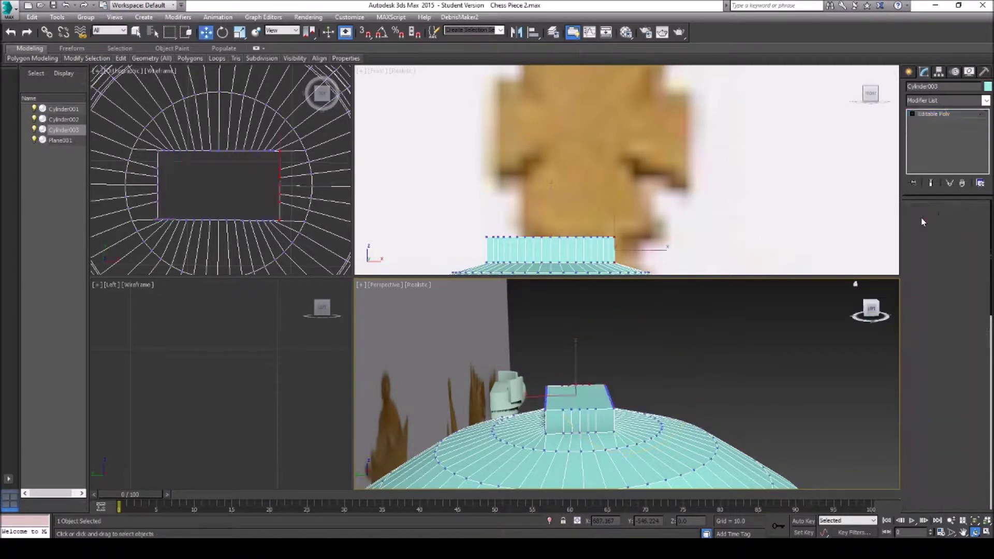
{"action": "left_click", "coordinate": [963, 533]}
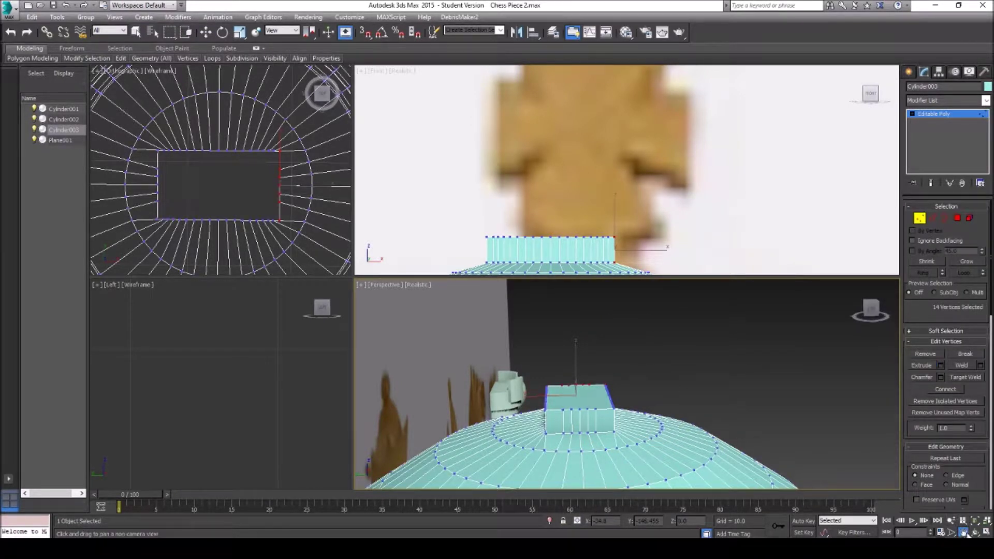
{"action": "scroll", "coordinate": [623, 406], "scroll_direction": "up", "scroll_amount": 5}
{"action": "left_click_drag", "start_coordinate": [623, 406], "coordinate": [590, 391]}
{"action": "right_click", "coordinate": [573, 375]}
{"action": "left_click", "coordinate": [575, 371]}
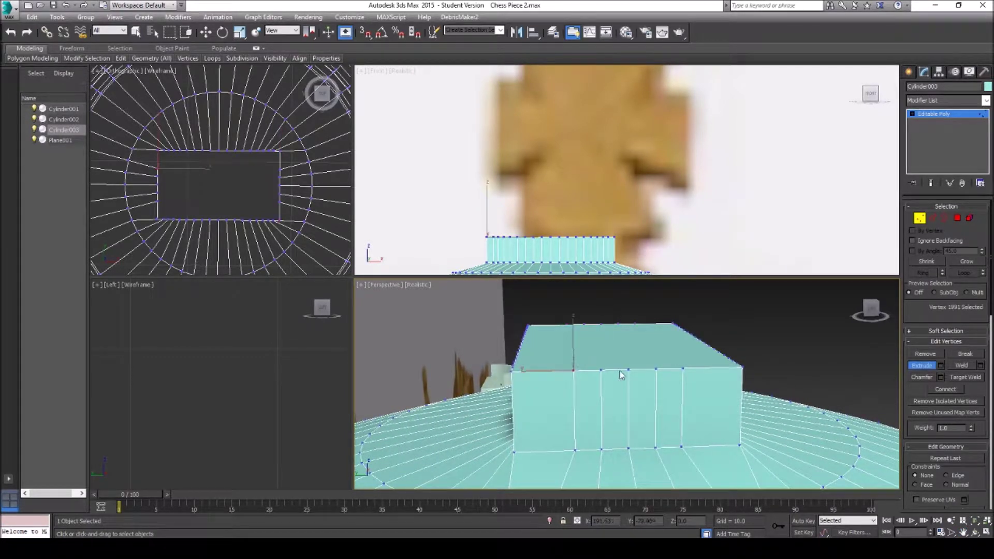
{"action": "left_click", "coordinate": [628, 369], "text": "ctrl"}
{"action": "left_click", "coordinate": [629, 369], "text": "ctrl"}
{"action": "left_click", "coordinate": [656, 368], "text": "ctrl"}
{"action": "left_click", "coordinate": [683, 369], "text": "ctrl"}
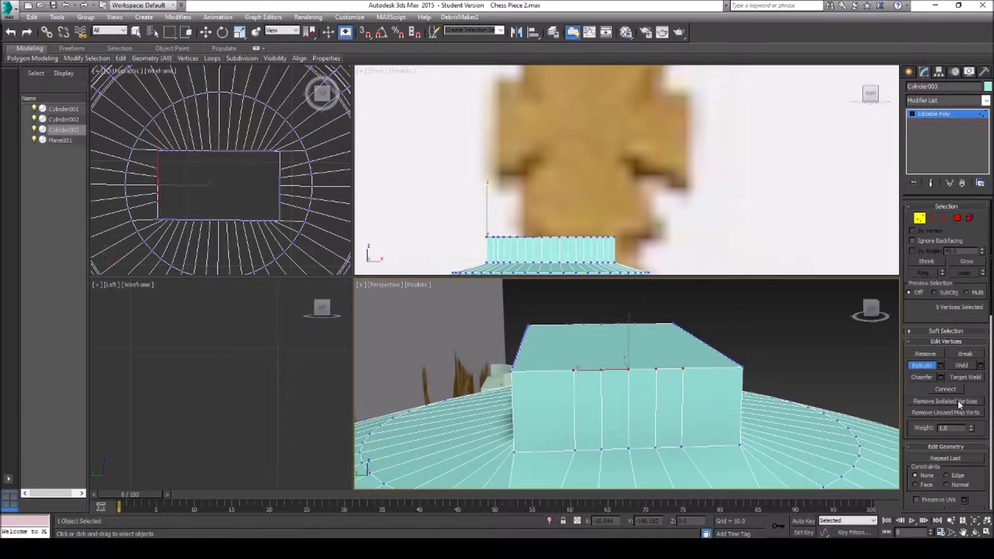
{"action": "scroll", "coordinate": [959, 404], "scroll_direction": "down", "scroll_amount": 3}
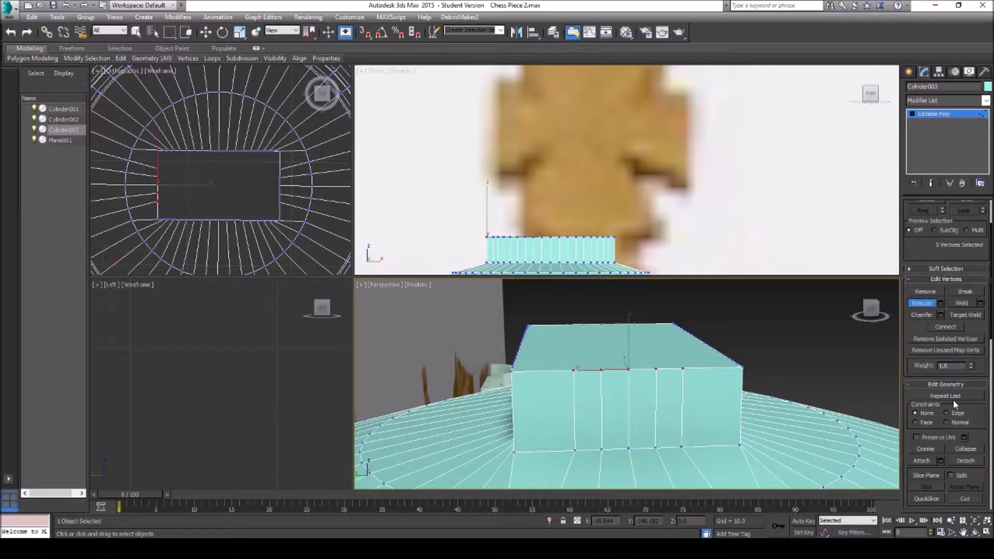
{"action": "scroll", "coordinate": [956, 405], "scroll_direction": "up", "scroll_amount": 2}
{"action": "scroll", "coordinate": [958, 376], "scroll_direction": "down", "scroll_amount": 1}
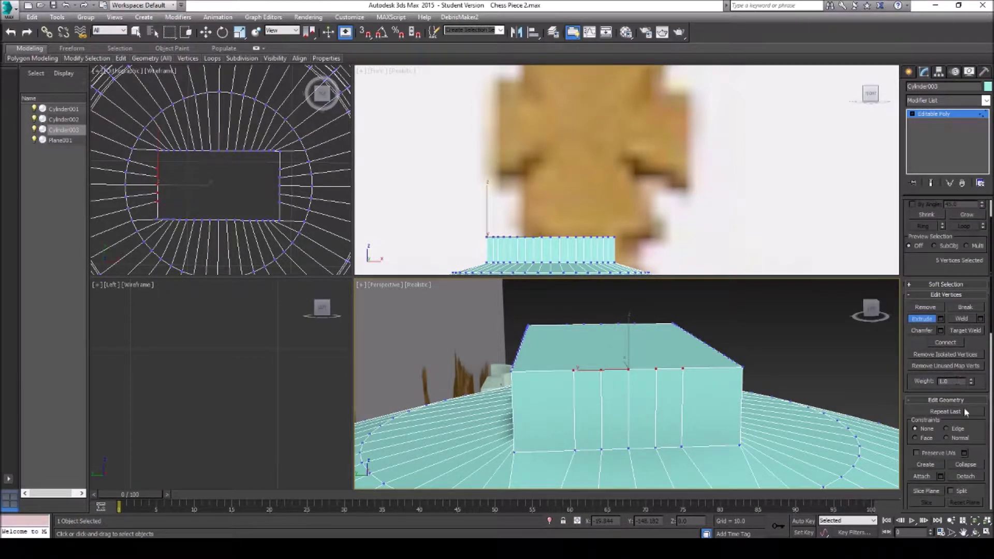
{"action": "left_click", "coordinate": [962, 465]}
Collapse the five vertices between the corners on the lower edge of the cross base's left end into one.
{"action": "scroll", "coordinate": [646, 430], "scroll_direction": "down", "scroll_amount": 3}
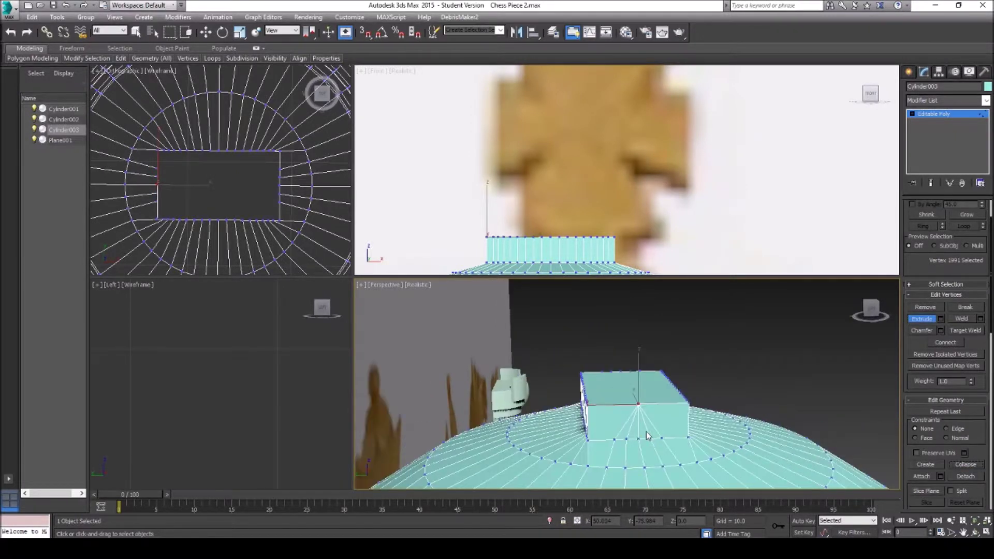
{"action": "left_click", "coordinate": [599, 444]}
{"action": "left_click", "coordinate": [620, 444], "text": "ctrl"}
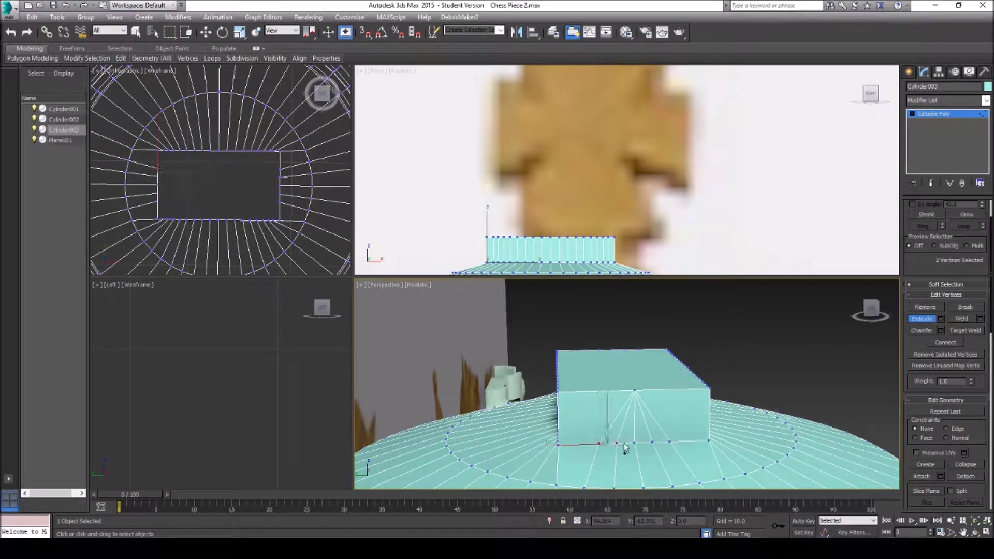
{"action": "left_click", "coordinate": [635, 442], "text": "ctrl"}
{"action": "left_click", "coordinate": [652, 442], "text": "ctrl"}
{"action": "left_click", "coordinate": [669, 441], "text": "ctrl"}
{"action": "left_click", "coordinate": [966, 464]}
Collapse the five vertices between the corners on the upper edge of the cross base's right end into one.
{"action": "left_click", "coordinate": [976, 535]}
{"action": "left_click_drag", "start_coordinate": [653, 386], "coordinate": [572, 386]}
{"action": "left_click", "coordinate": [963, 532]}
{"action": "left_click_drag", "start_coordinate": [802, 424], "coordinate": [518, 383]}
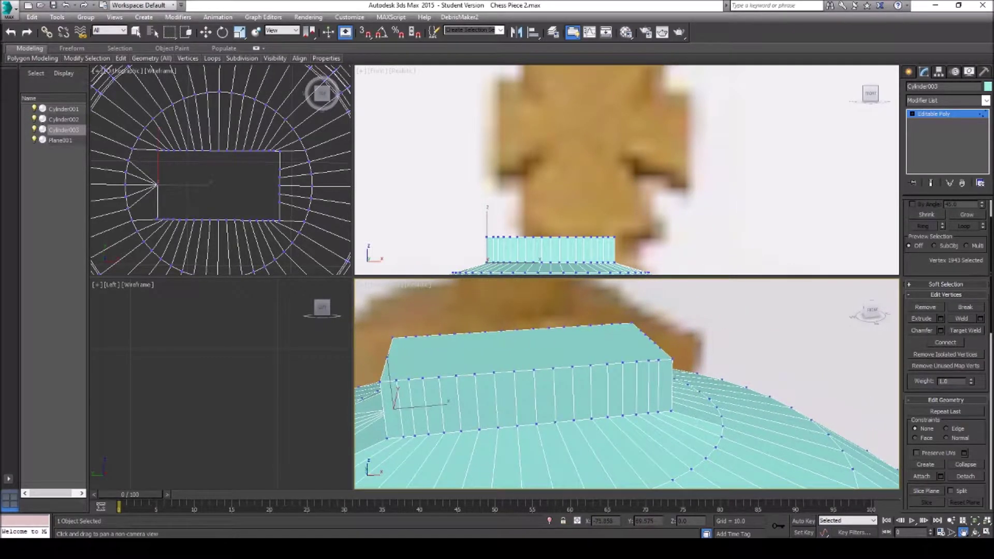
{"action": "left_click", "coordinate": [975, 534]}
{"action": "left_click_drag", "start_coordinate": [735, 402], "coordinate": [605, 387]}
{"action": "left_click", "coordinate": [962, 532]}
{"action": "left_click_drag", "start_coordinate": [696, 422], "coordinate": [730, 364]}
{"action": "right_click", "coordinate": [575, 349]}
{"action": "left_click", "coordinate": [562, 343]}
{"action": "left_click", "coordinate": [583, 337], "text": "ctrl"}
{"action": "left_click", "coordinate": [620, 328], "text": "ctrl"}
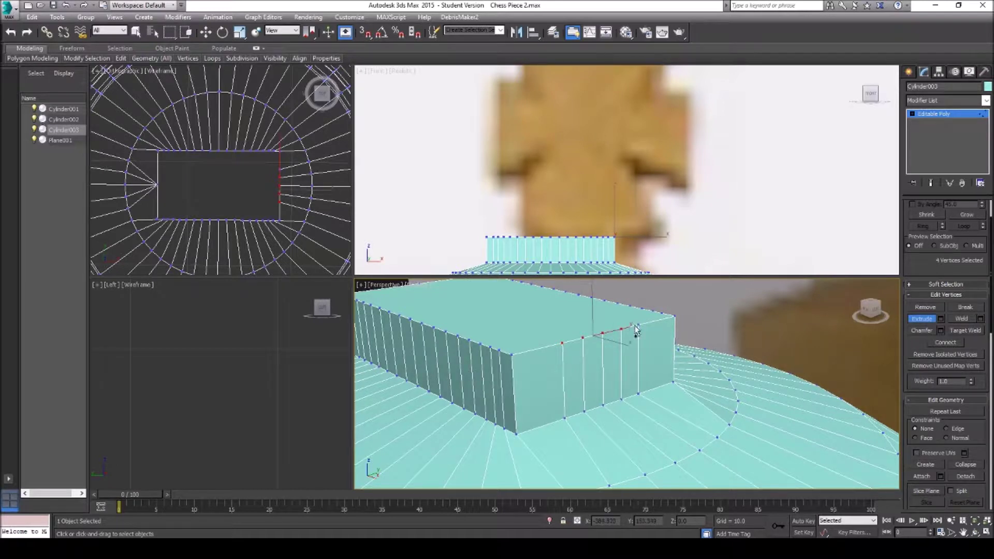
{"action": "left_click", "coordinate": [638, 324], "text": "ctrl"}
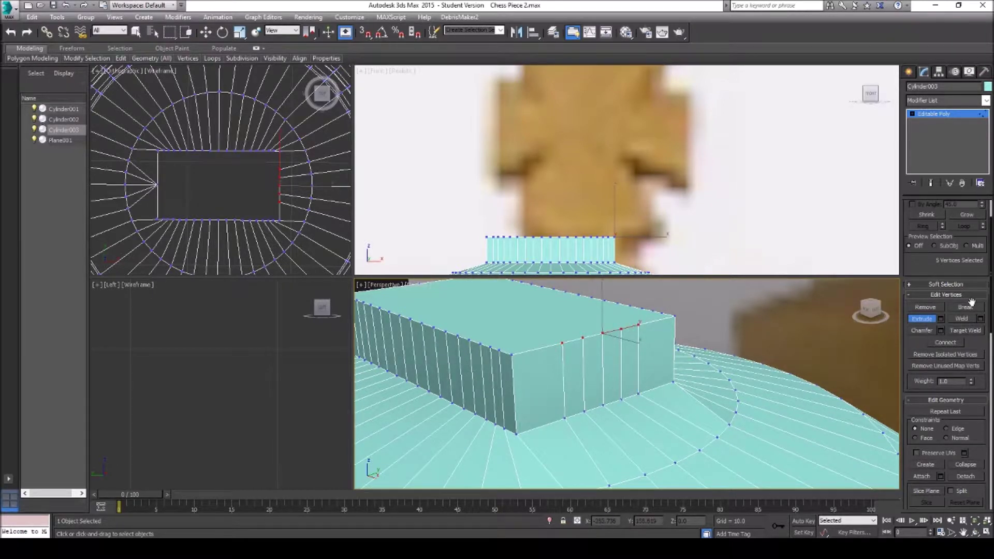
{"action": "left_click", "coordinate": [967, 465]}
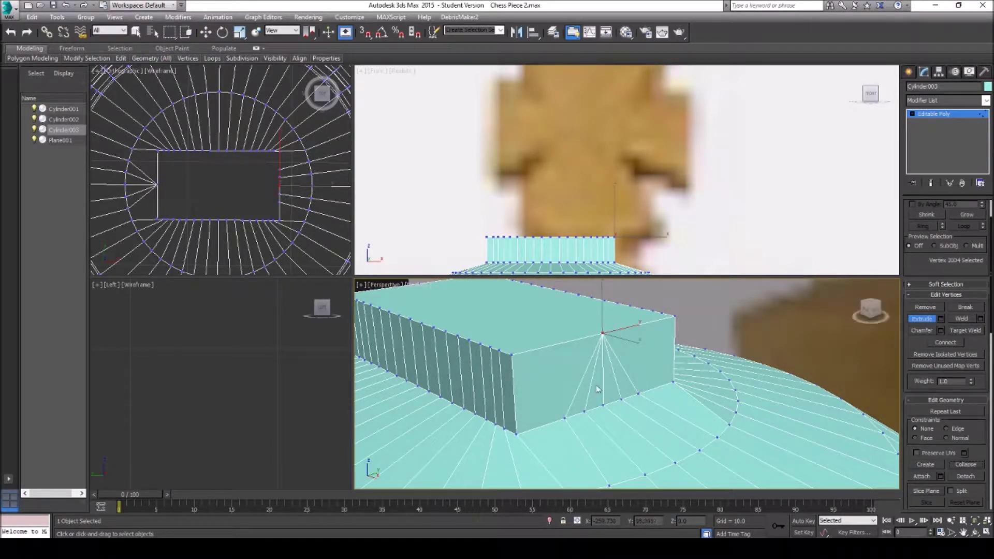
Collapse the five vertices between the corners on the lower edge of the cross base's right end into one.
{"action": "left_click", "coordinate": [565, 418]}
{"action": "left_click", "coordinate": [603, 405], "text": "ctrl"}
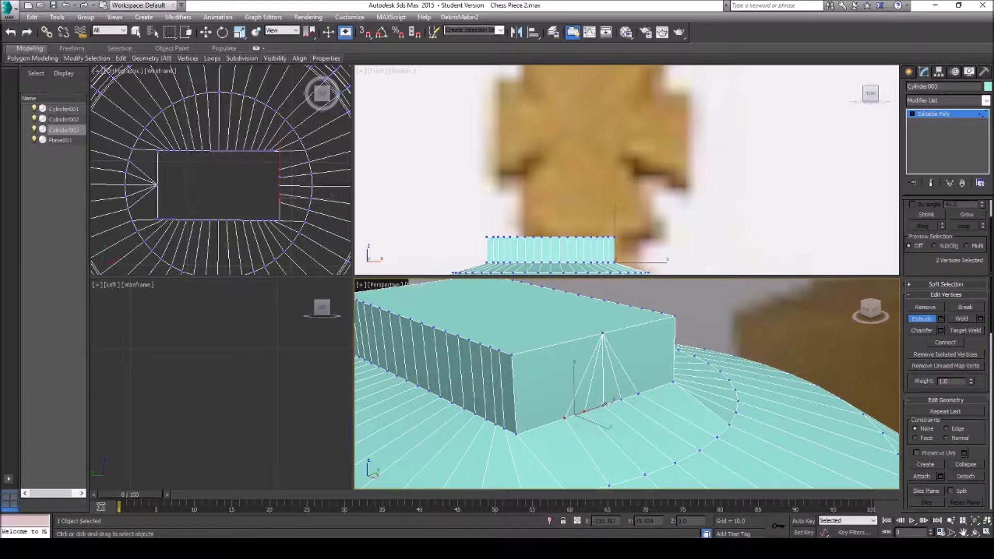
{"action": "left_click", "coordinate": [622, 397], "text": "ctrl"}
{"action": "left_click", "coordinate": [639, 393], "text": "ctrl"}
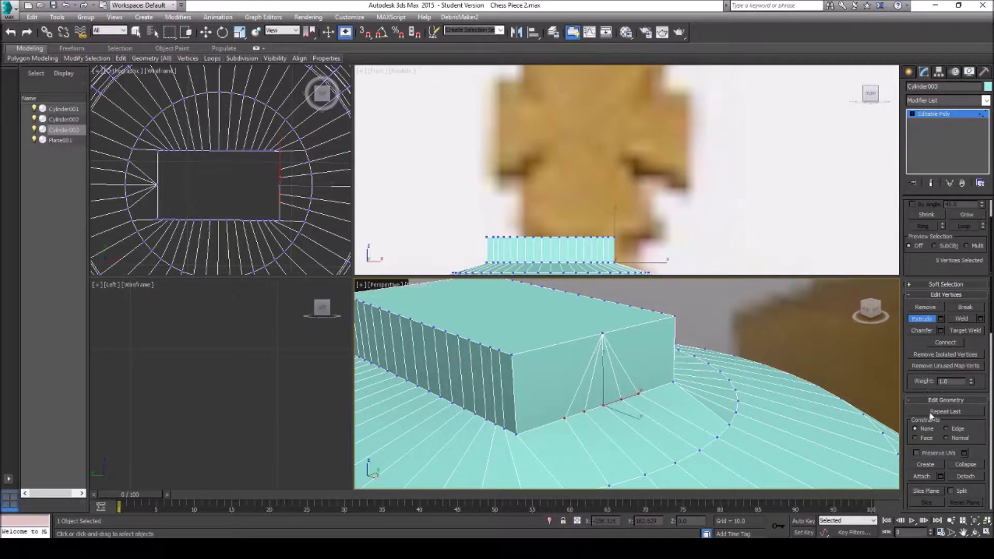
{"action": "left_click", "coordinate": [964, 465]}
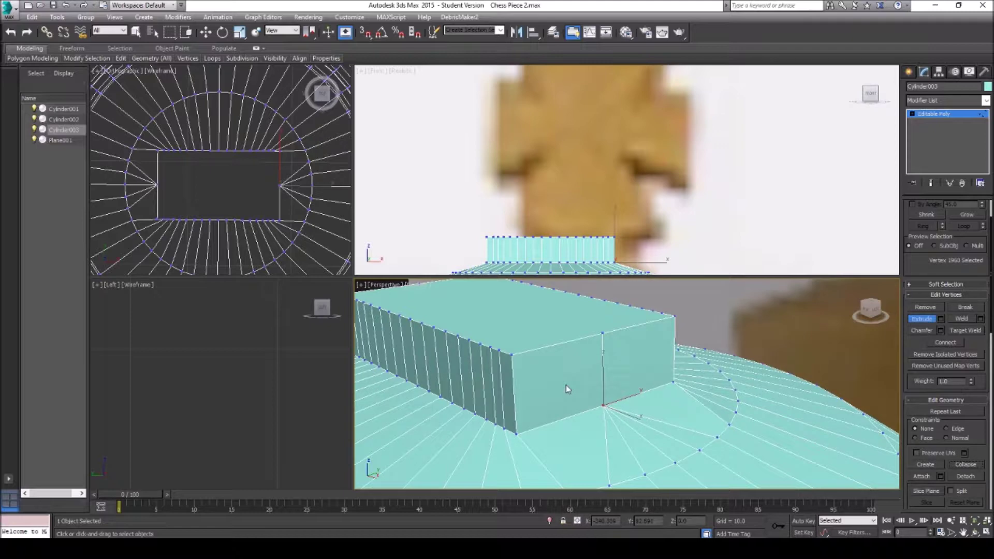
Collapse all vertices between the corners on the upper edge of the cross base's long front face into a single vertex.
{"action": "left_click_drag", "start_coordinate": [624, 370], "coordinate": [655, 371]}
{"action": "left_click", "coordinate": [966, 533]}
{"action": "left_click_drag", "start_coordinate": [545, 403], "coordinate": [789, 376]}
{"action": "right_click", "coordinate": [540, 373]}
{"action": "left_click", "coordinate": [455, 343]}
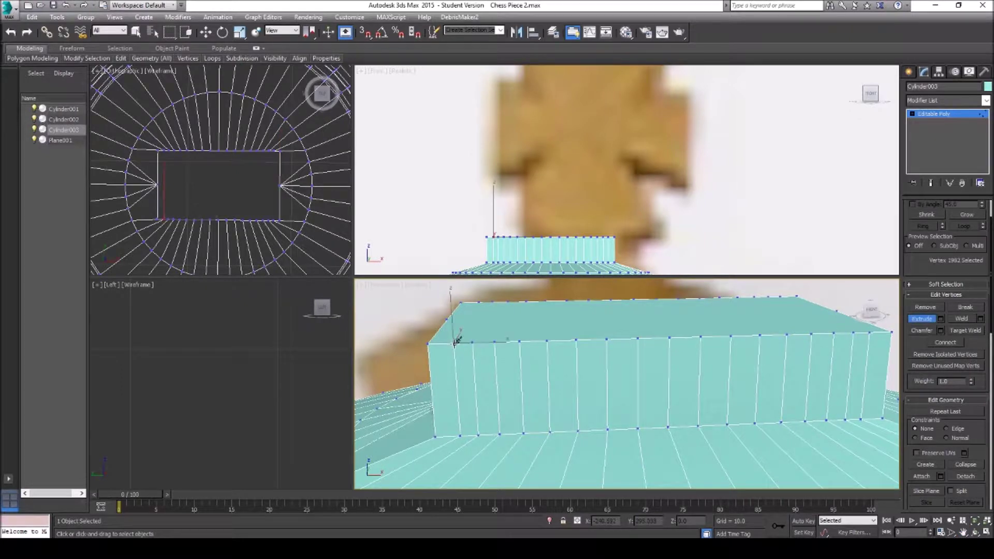
{"action": "left_click", "coordinate": [473, 342], "text": "ctrl"}
{"action": "left_click", "coordinate": [495, 342], "text": "ctrl"}
{"action": "left_click", "coordinate": [519, 341], "text": "ctrl"}
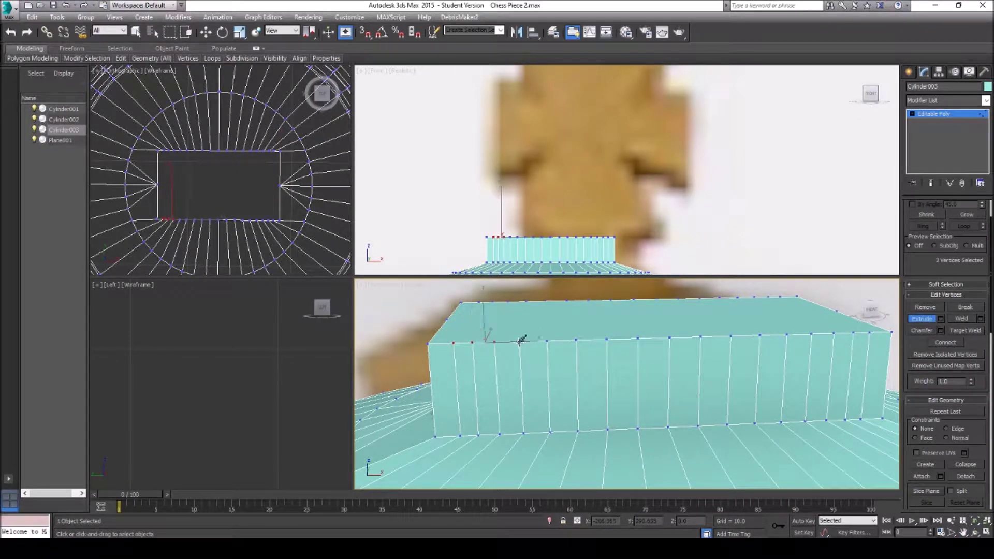
{"action": "left_click", "coordinate": [547, 341], "text": "ctrl"}
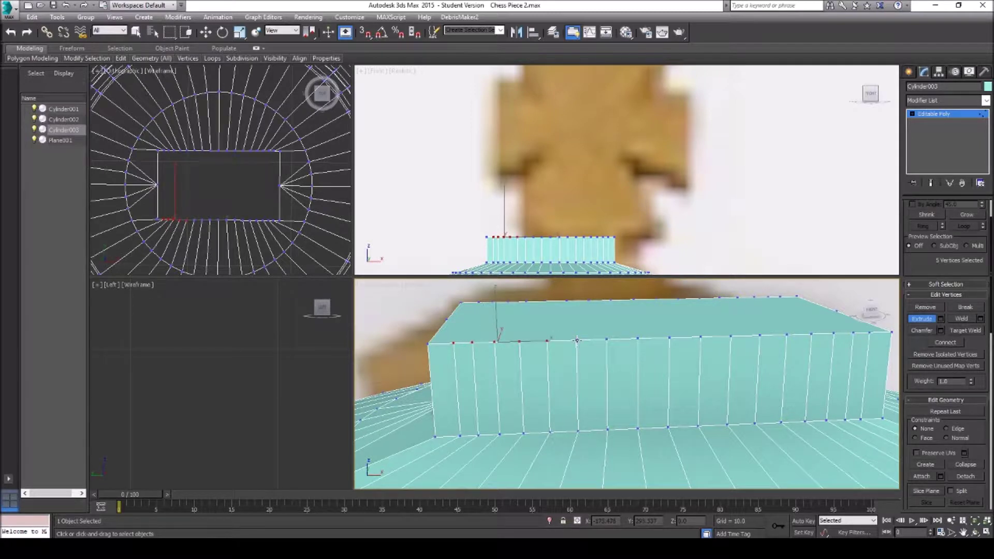
{"action": "left_click", "coordinate": [576, 340], "text": "ctrl"}
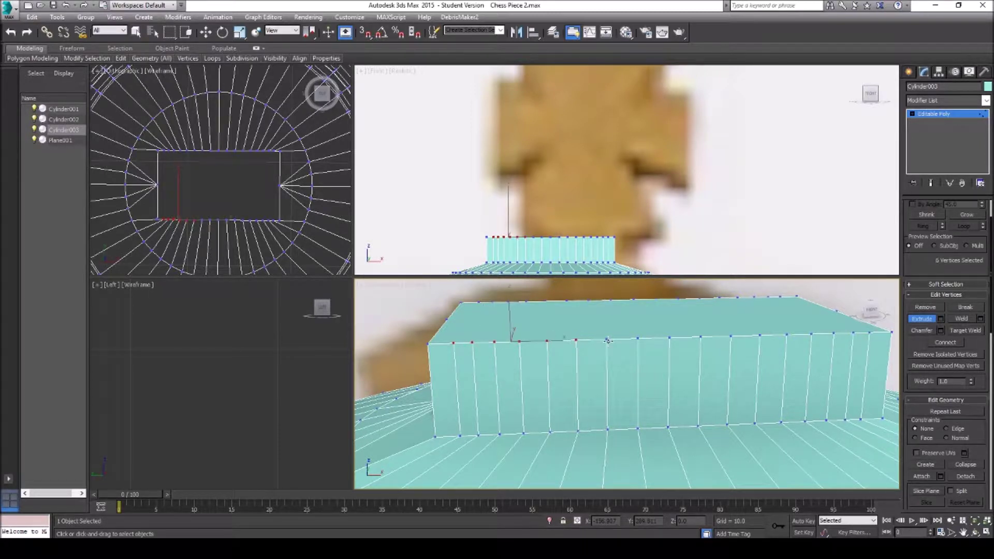
{"action": "left_click", "coordinate": [608, 339], "text": "ctrl"}
{"action": "left_click", "coordinate": [638, 339], "text": "ctrl"}
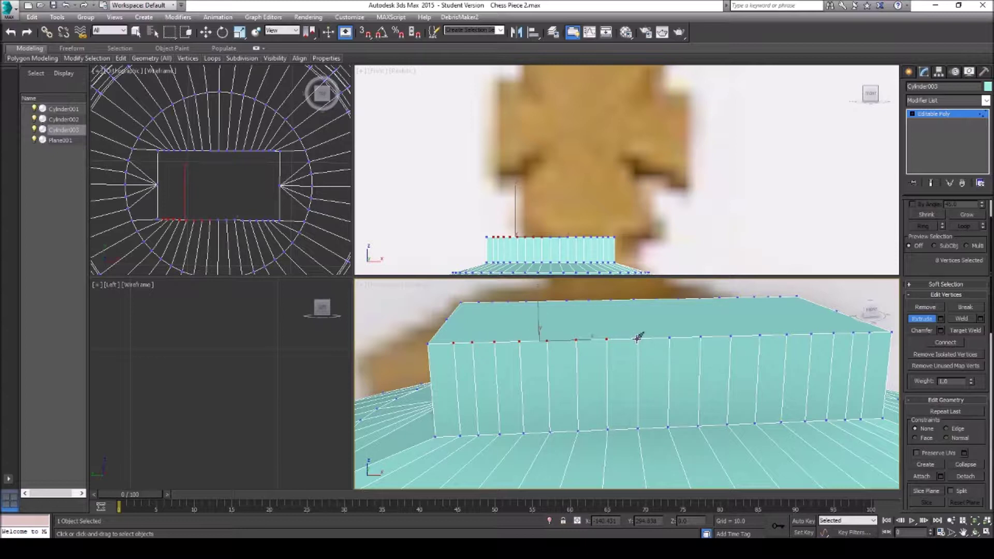
{"action": "left_click", "coordinate": [669, 338], "text": "ctrl"}
{"action": "left_click", "coordinate": [701, 337], "text": "ctrl"}
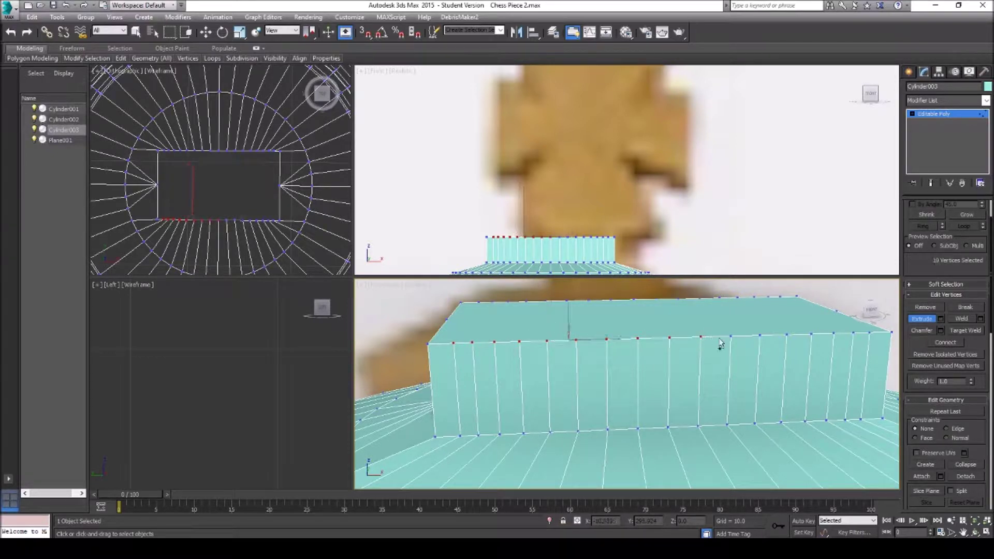
{"action": "left_click", "coordinate": [731, 336], "text": "ctrl"}
{"action": "left_click", "coordinate": [761, 335], "text": "ctrl"}
{"action": "left_click", "coordinate": [787, 334], "text": "ctrl"}
{"action": "left_click", "coordinate": [812, 334], "text": "ctrl"}
{"action": "left_click", "coordinate": [834, 332], "text": "ctrl"}
{"action": "left_click", "coordinate": [853, 333], "text": "ctrl"}
{"action": "left_click", "coordinate": [870, 332], "text": "ctrl"}
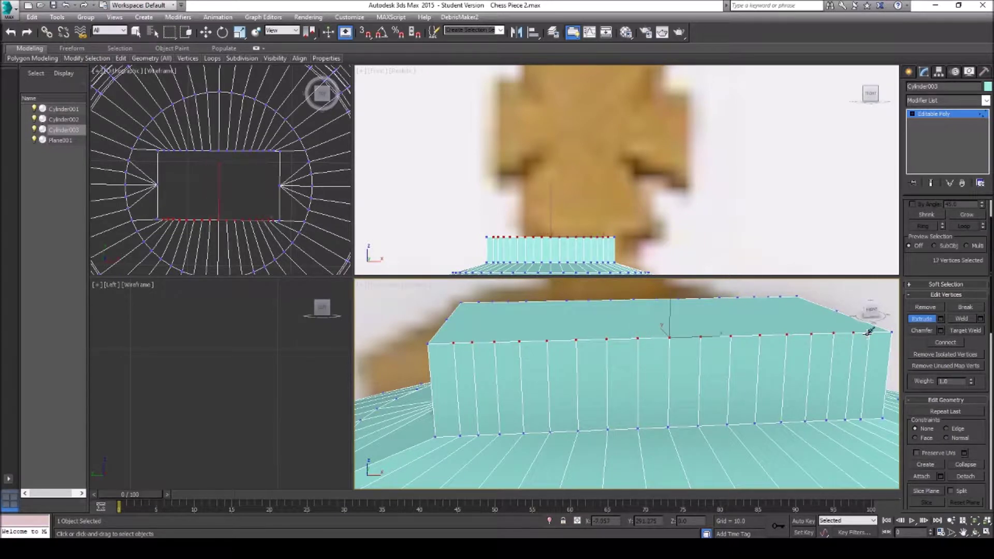
{"action": "left_click", "coordinate": [959, 463]}
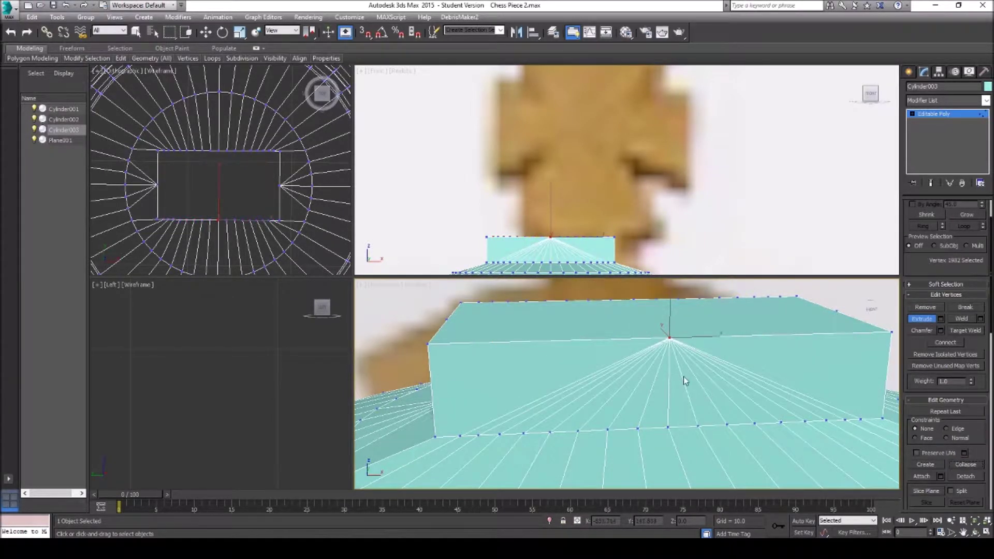
Collapse all vertices between the corners on the lower edge of the cross base's long front face into a single vertex.
{"action": "scroll", "coordinate": [508, 433], "scroll_direction": "down", "scroll_amount": 5}
{"action": "scroll", "coordinate": [641, 407], "scroll_direction": "up", "scroll_amount": 2}
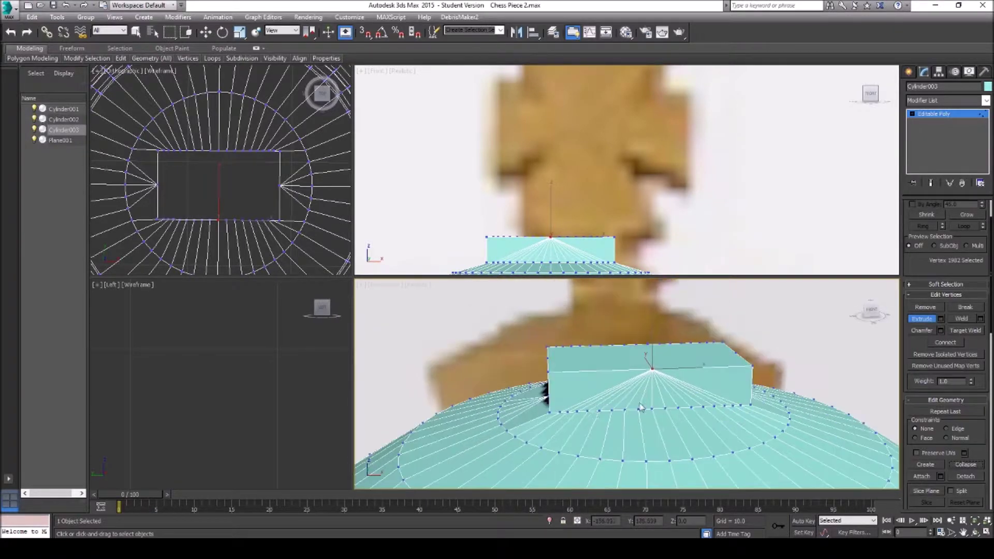
{"action": "left_click_drag", "start_coordinate": [559, 412], "coordinate": [567, 417]}
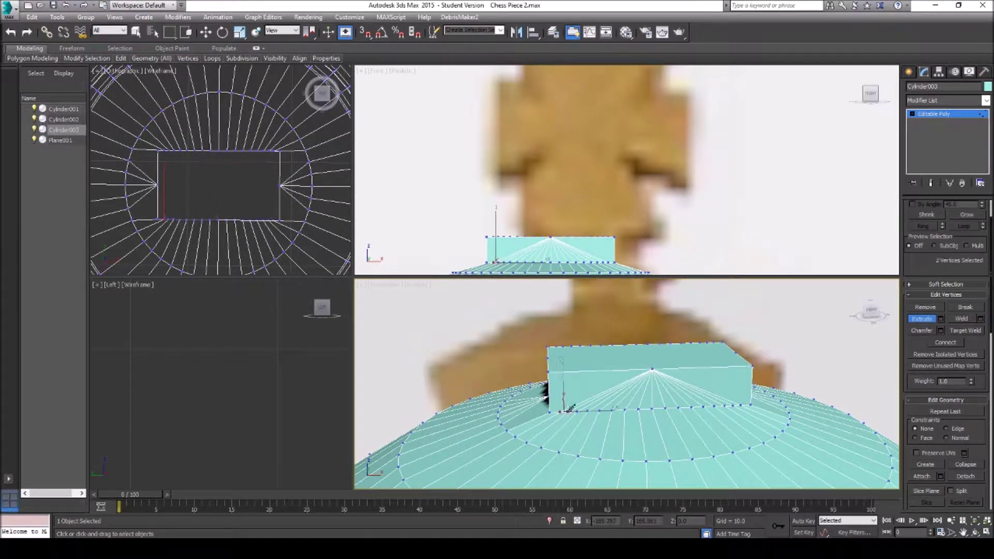
{"action": "left_click", "coordinate": [576, 412], "text": "ctrl"}
{"action": "left_click", "coordinate": [586, 411], "text": "ctrl"}
{"action": "left_click", "coordinate": [593, 410], "text": "ctrl"}
{"action": "left_click", "coordinate": [613, 410], "text": "ctrl"}
{"action": "left_click", "coordinate": [625, 411], "text": "ctrl"}
{"action": "left_click", "coordinate": [639, 410], "text": "ctrl"}
{"action": "left_click", "coordinate": [666, 409], "text": "ctrl"}
{"action": "left_click", "coordinate": [678, 407], "text": "ctrl"}
{"action": "scroll", "coordinate": [678, 409], "scroll_direction": "up", "scroll_amount": 2}
{"action": "left_click", "coordinate": [689, 399], "text": "ctrl"}
{"action": "left_click", "coordinate": [669, 400], "text": "ctrl"}
{"action": "left_click", "coordinate": [704, 398], "text": "ctrl"}
{"action": "left_click", "coordinate": [719, 397], "text": "ctrl"}
{"action": "left_click", "coordinate": [730, 397], "text": "ctrl"}
{"action": "left_click", "coordinate": [742, 395], "text": "ctrl"}
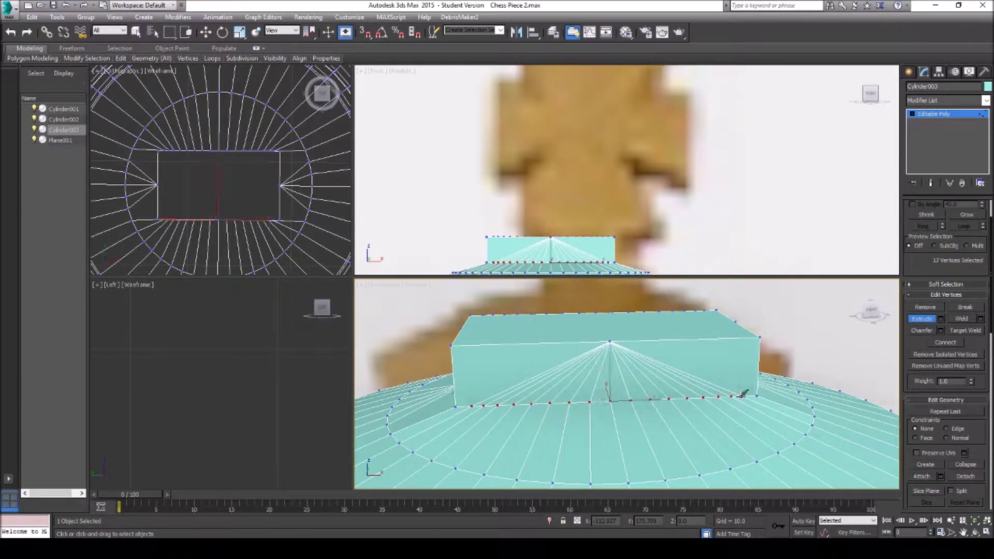
{"action": "left_click", "coordinate": [961, 465]}
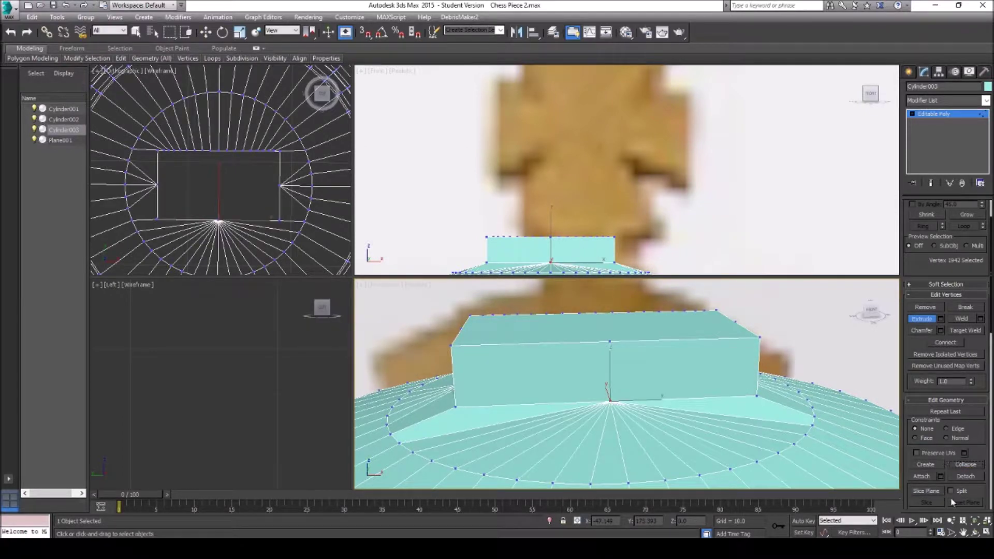
Collapse all vertices between the corners on the upper edge of the cross base's long back face into a single vertex.
{"action": "left_click", "coordinate": [974, 532]}
{"action": "left_click_drag", "start_coordinate": [598, 367], "coordinate": [744, 369]}
{"action": "right_click", "coordinate": [570, 377]}
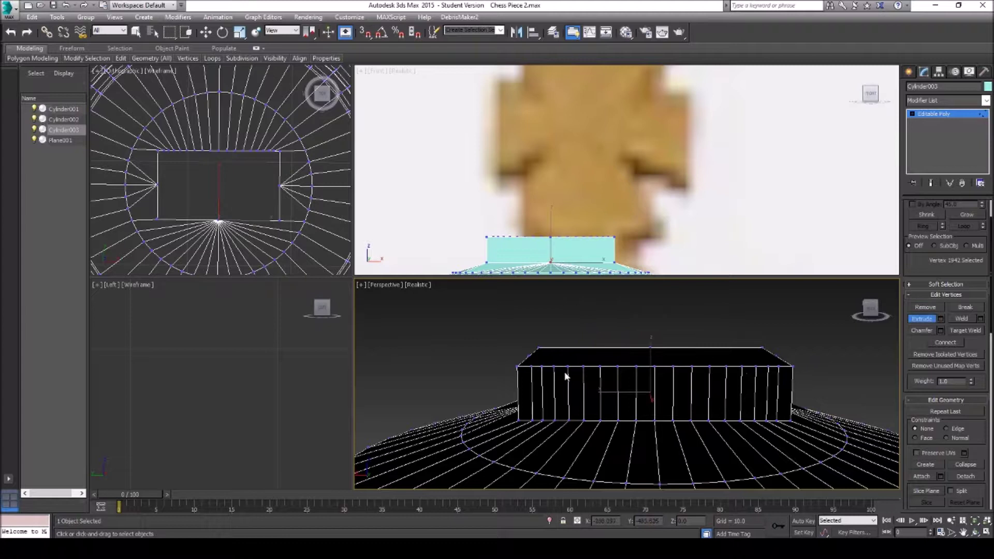
{"action": "left_click_drag", "start_coordinate": [530, 366], "coordinate": [565, 371]}
{"action": "left_click", "coordinate": [568, 367], "text": "ctrl"}
{"action": "left_click", "coordinate": [583, 366], "text": "ctrl"}
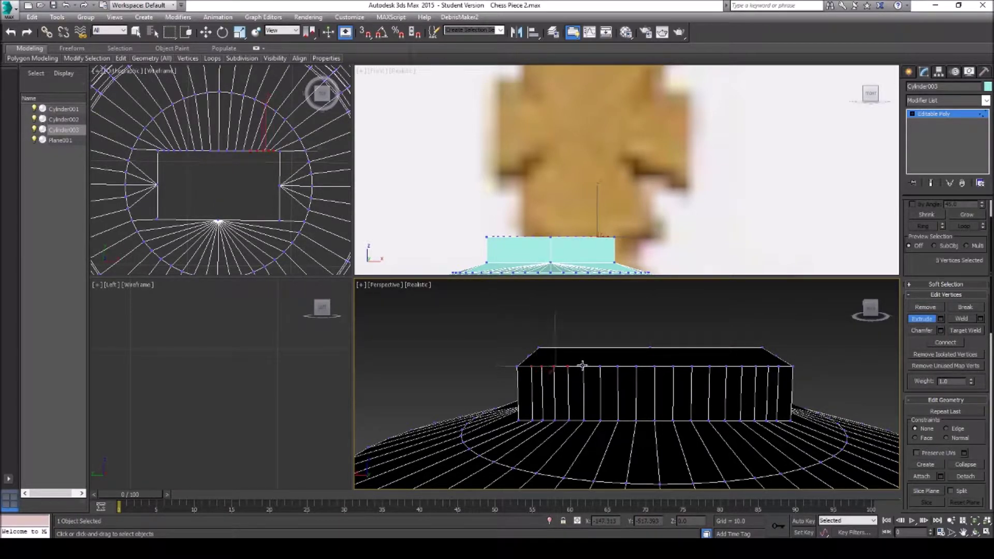
{"action": "left_click", "coordinate": [601, 367], "text": "ctrl"}
{"action": "left_click", "coordinate": [617, 366], "text": "ctrl"}
{"action": "left_click", "coordinate": [636, 366], "text": "ctrl"}
{"action": "left_click", "coordinate": [659, 369], "text": "ctrl"}
{"action": "left_click", "coordinate": [672, 367], "text": "ctrl"}
{"action": "left_click", "coordinate": [692, 366], "text": "ctrl"}
{"action": "left_click", "coordinate": [708, 366], "text": "ctrl"}
{"action": "left_click", "coordinate": [726, 366], "text": "ctrl"}
{"action": "left_click", "coordinate": [742, 366], "text": "ctrl"}
{"action": "left_click", "coordinate": [756, 367], "text": "ctrl"}
{"action": "left_click", "coordinate": [770, 366], "text": "ctrl"}
{"action": "left_click", "coordinate": [777, 367], "text": "ctrl"}
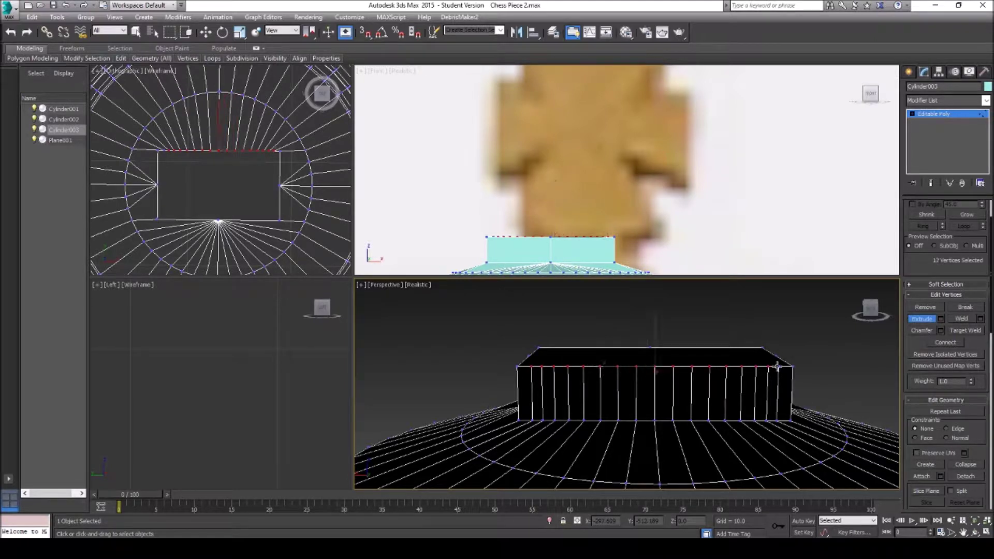
{"action": "left_click", "coordinate": [965, 464]}
Collapse all vertices between the corners on the lower edge of the cross base's long back face into a single vertex.
{"action": "left_click", "coordinate": [532, 419]}
{"action": "left_click", "coordinate": [544, 420], "text": "ctrl"}
{"action": "left_click", "coordinate": [556, 420], "text": "ctrl"}
{"action": "left_click", "coordinate": [570, 420], "text": "ctrl"}
{"action": "left_click", "coordinate": [584, 420], "text": "ctrl"}
{"action": "left_click", "coordinate": [598, 421], "text": "ctrl"}
{"action": "left_click", "coordinate": [616, 421], "text": "ctrl"}
{"action": "left_click", "coordinate": [634, 421], "text": "ctrl"}
{"action": "left_click", "coordinate": [653, 421], "text": "ctrl"}
{"action": "left_click", "coordinate": [673, 421], "text": "ctrl"}
{"action": "left_click", "coordinate": [692, 421], "text": "ctrl"}
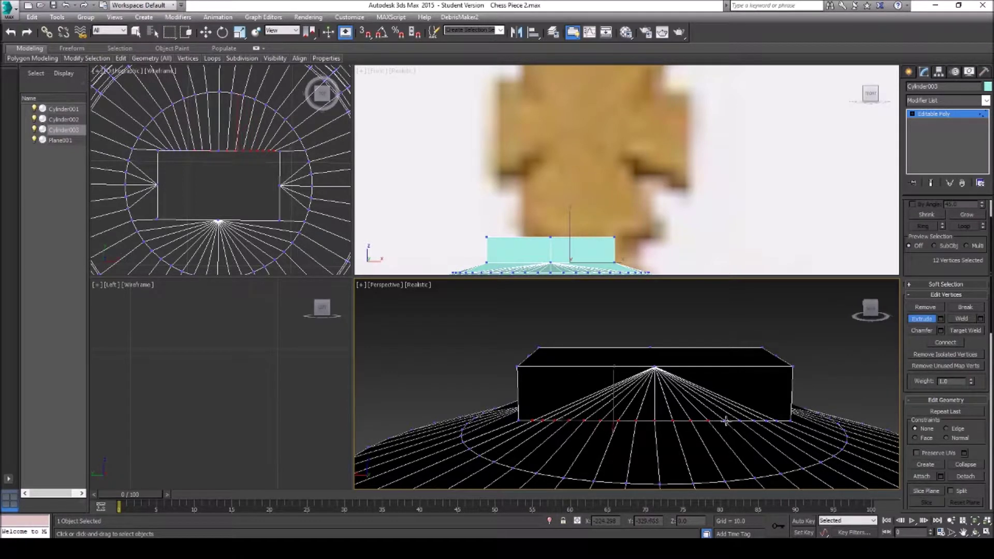
{"action": "left_click", "coordinate": [739, 421], "text": "ctrl"}
{"action": "left_click", "coordinate": [753, 421], "text": "ctrl"}
{"action": "left_click", "coordinate": [766, 421], "text": "ctrl"}
{"action": "left_click", "coordinate": [777, 421], "text": "ctrl"}
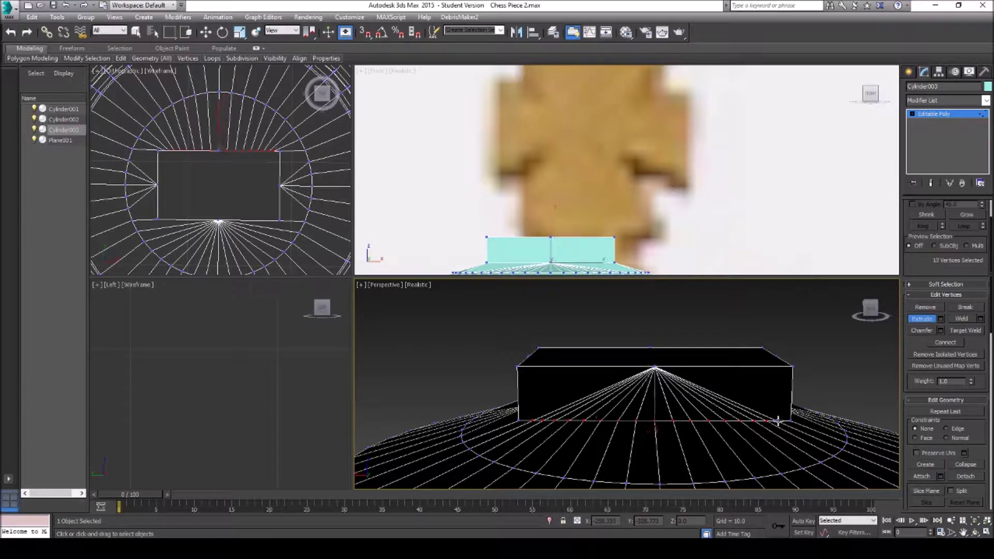
{"action": "left_click", "coordinate": [961, 464]}
Extrude the cross base's top polygon slightly, then move the extruded face down level with the base's upper edge.
{"action": "left_click", "coordinate": [975, 532]}
{"action": "mouse_move", "coordinate": [647, 396]}
{"action": "left_mouse_down"}
{"action": "mouse_move", "coordinate": [473, 400]}
{"action": "mouse_move", "coordinate": [630, 396]}
{"action": "left_mouse_up"}
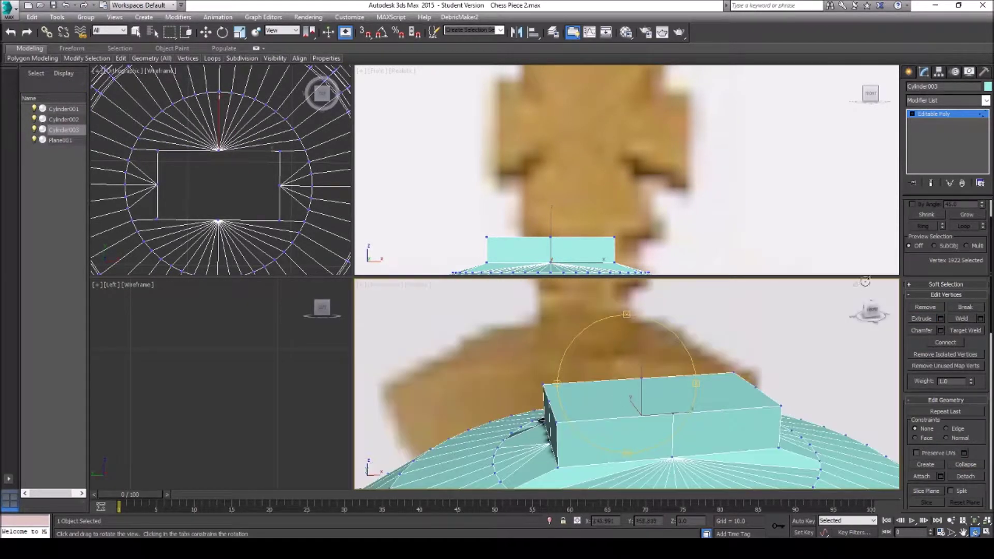
{"action": "scroll", "coordinate": [947, 285], "scroll_direction": "up", "scroll_amount": 3}
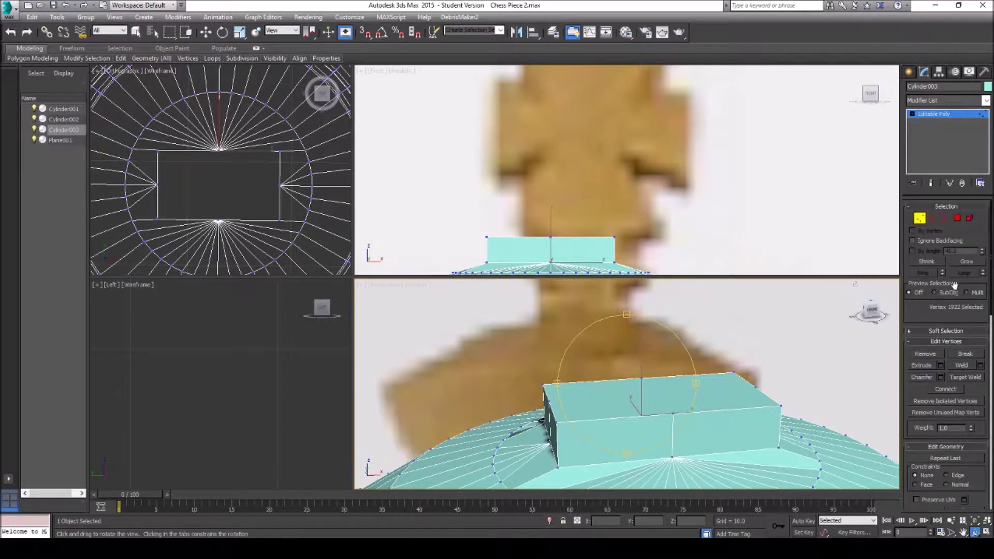
{"action": "left_click", "coordinate": [957, 219]}
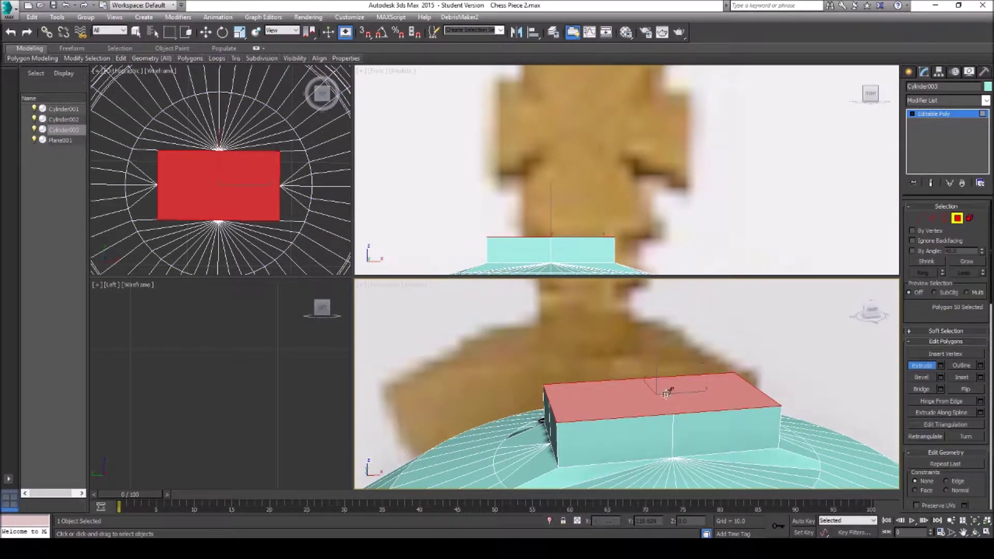
{"action": "middle_click_drag", "start_coordinate": [670, 393], "coordinate": [692, 452], "text": "alt"}
{"action": "left_click", "coordinate": [963, 533]}
{"action": "left_click_drag", "start_coordinate": [673, 440], "coordinate": [615, 391]}
{"action": "right_click", "coordinate": [599, 400]}
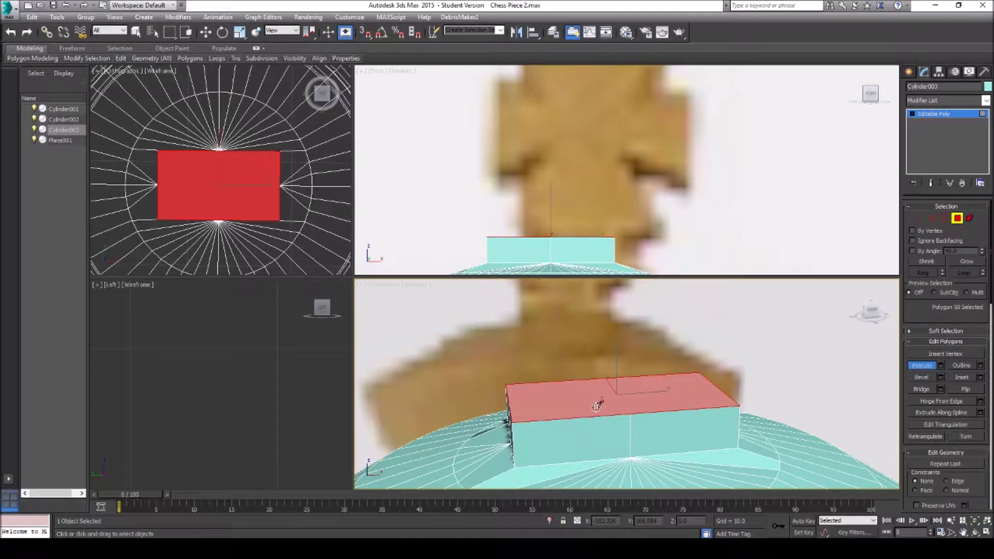
{"action": "left_click_drag", "start_coordinate": [597, 406], "coordinate": [598, 404]}
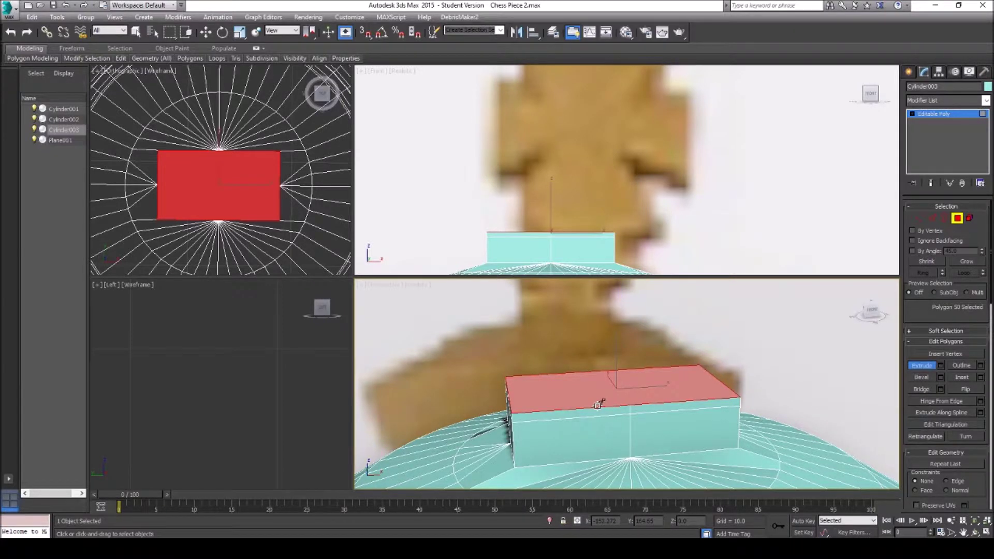
{"action": "scroll", "coordinate": [523, 234], "scroll_direction": "up", "scroll_amount": 3}
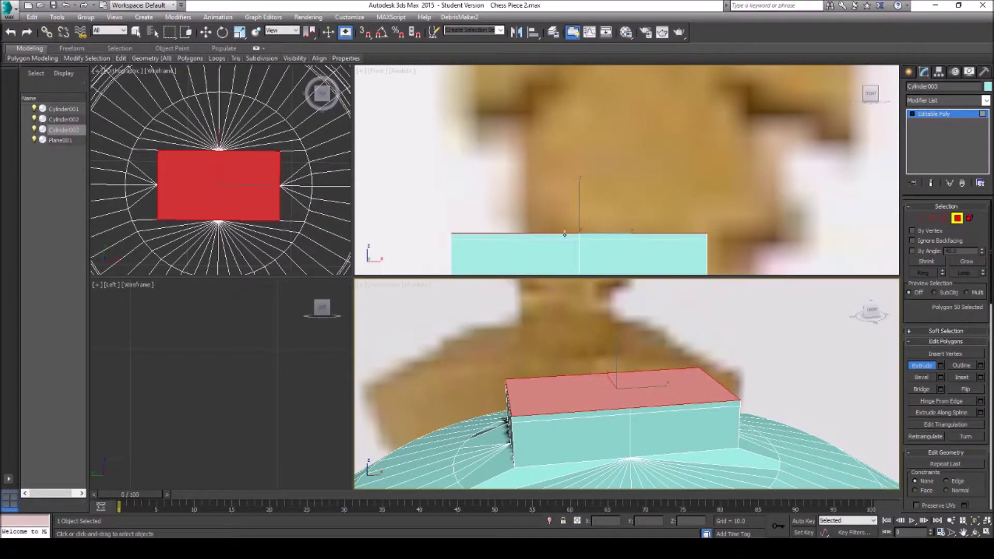
{"action": "key", "text": "w"}
{"action": "left_click_drag", "start_coordinate": [582, 209], "coordinate": [585, 219]}
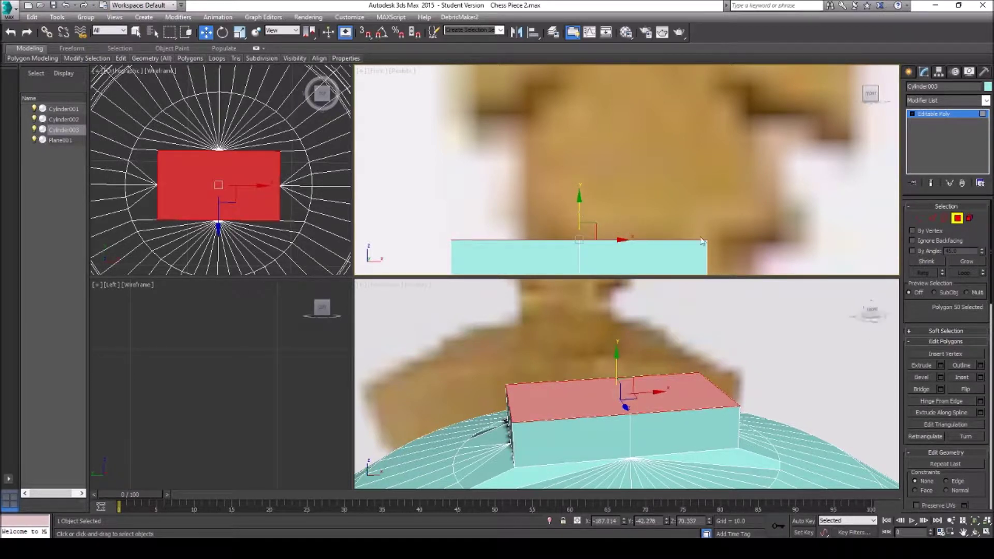
Scale the cross base's top polygon along X to about 137 percent so it overhangs both ends.
{"action": "right_click", "coordinate": [655, 406]}
{"action": "left_click", "coordinate": [682, 429]}
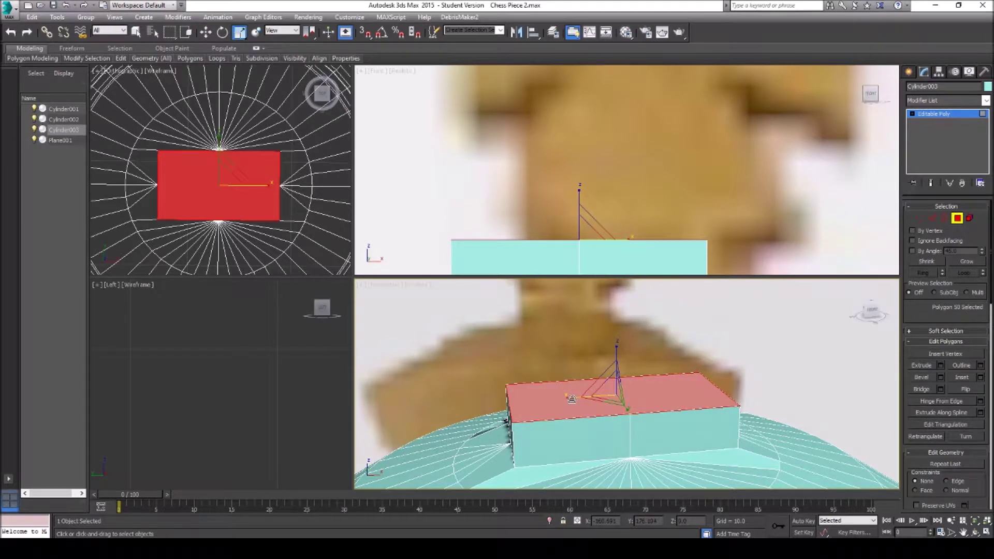
{"action": "left_click_drag", "start_coordinate": [571, 399], "coordinate": [558, 399]}
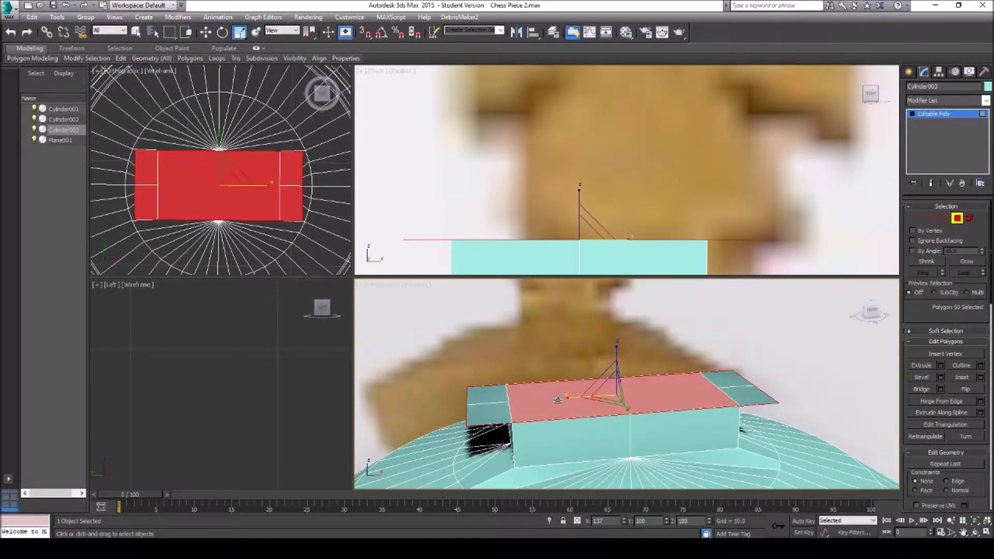
{"action": "left_click_drag", "start_coordinate": [558, 399], "coordinate": [558, 399]}
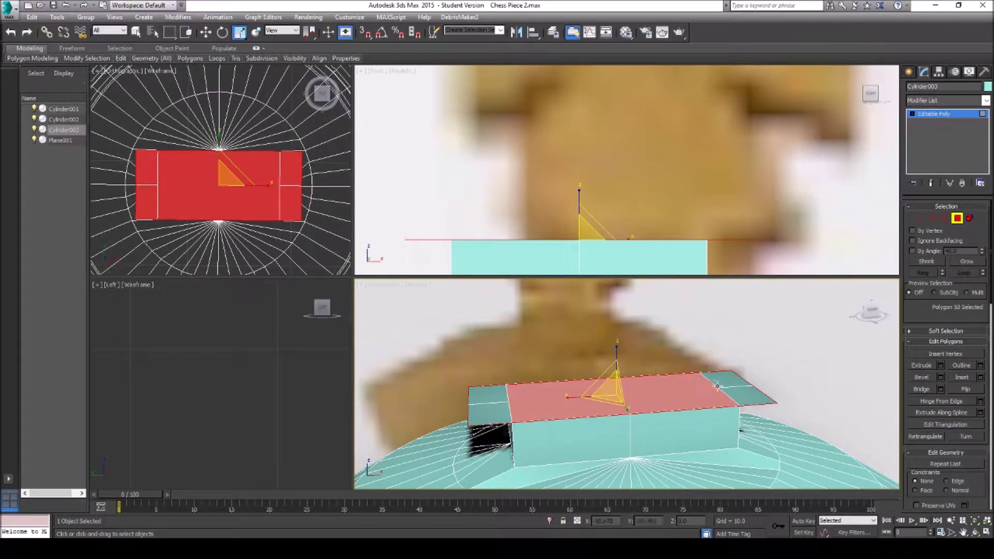
Extrude the widened top polygon upward and scale it along X to about 62 percent to form the cross's tapered lower arm.
{"action": "left_click", "coordinate": [922, 366]}
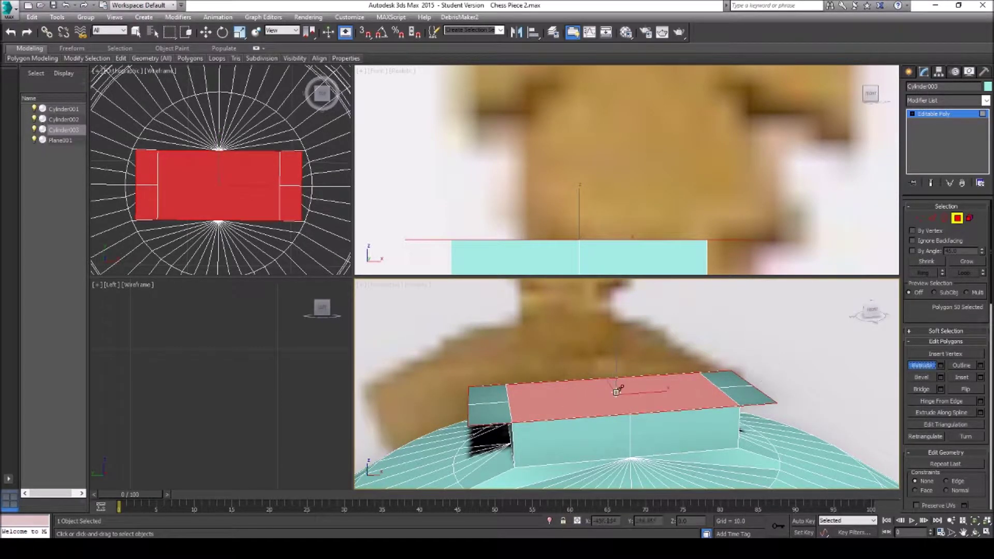
{"action": "left_click_drag", "start_coordinate": [615, 393], "coordinate": [628, 415]}
{"action": "left_click", "coordinate": [964, 533]}
{"action": "right_click", "coordinate": [628, 415]}
{"action": "key", "text": "r"}
{"action": "left_click_drag", "start_coordinate": [570, 326], "coordinate": [592, 329]}
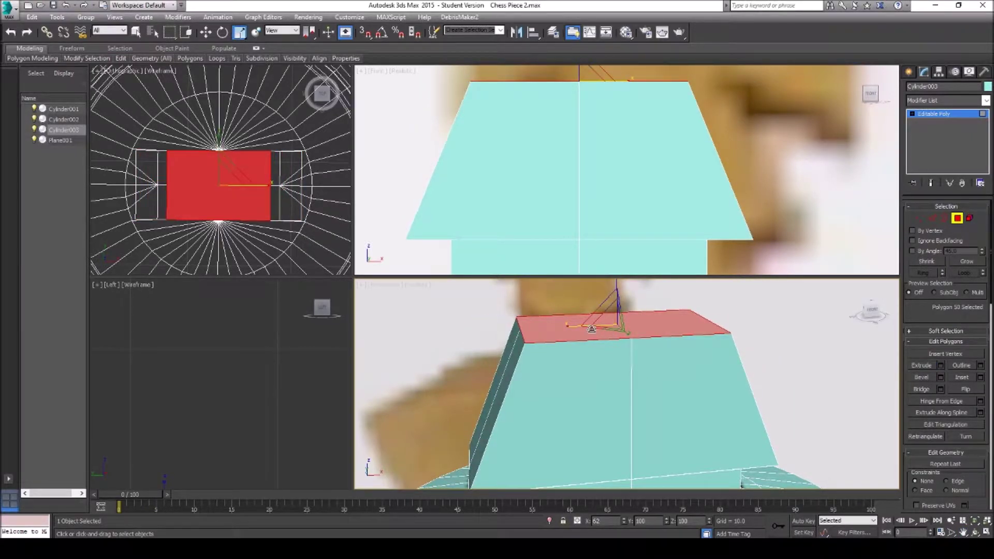
Extrude the top polygon of the tapered lower arm straight up to form the cross's middle section.
{"action": "middle_click_drag", "start_coordinate": [626, 327], "coordinate": [578, 363]}
{"action": "scroll", "coordinate": [575, 371], "scroll_direction": "down", "scroll_amount": 3}
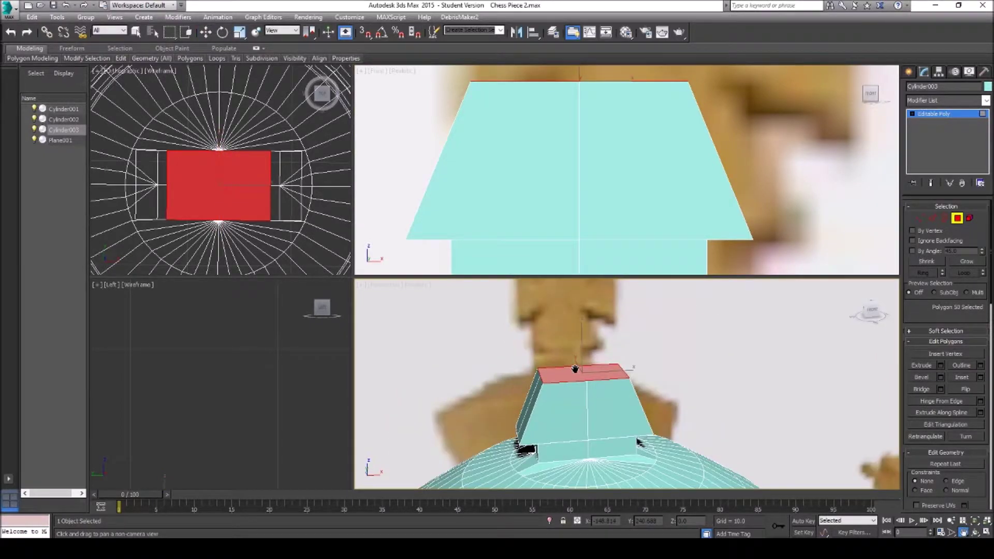
{"action": "scroll", "coordinate": [561, 378], "scroll_direction": "up", "scroll_amount": 2}
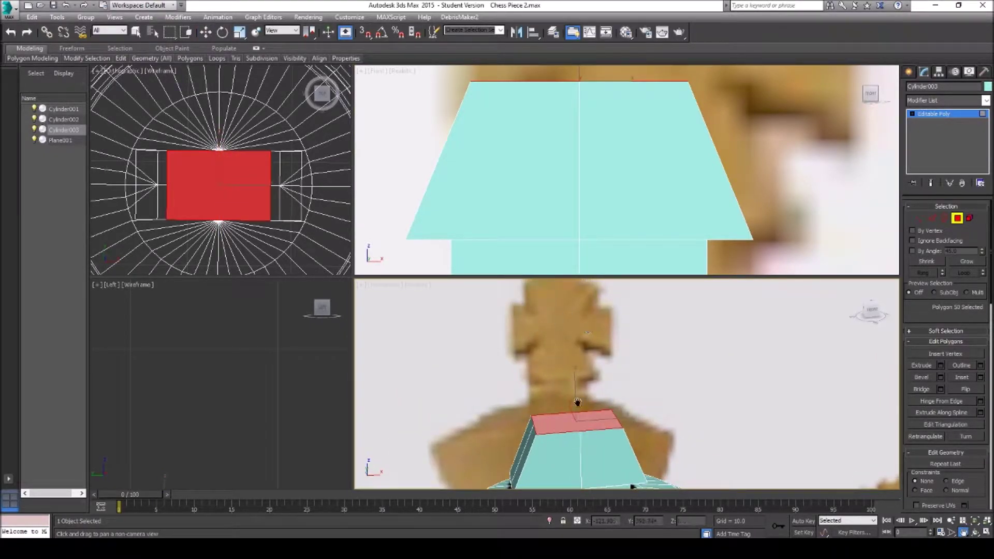
{"action": "scroll", "coordinate": [568, 412], "scroll_direction": "up", "scroll_amount": 2}
{"action": "key", "text": "w"}
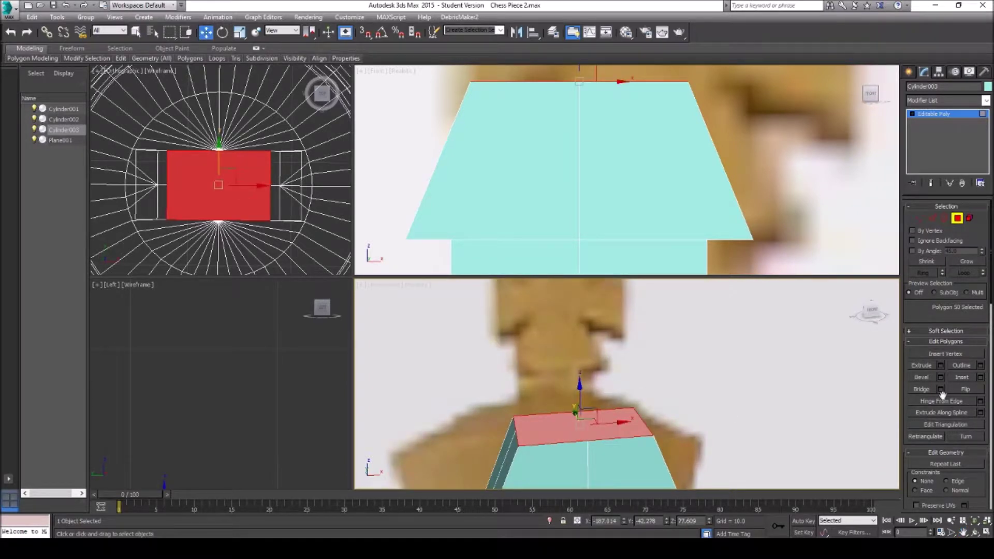
{"action": "left_click", "coordinate": [924, 366]}
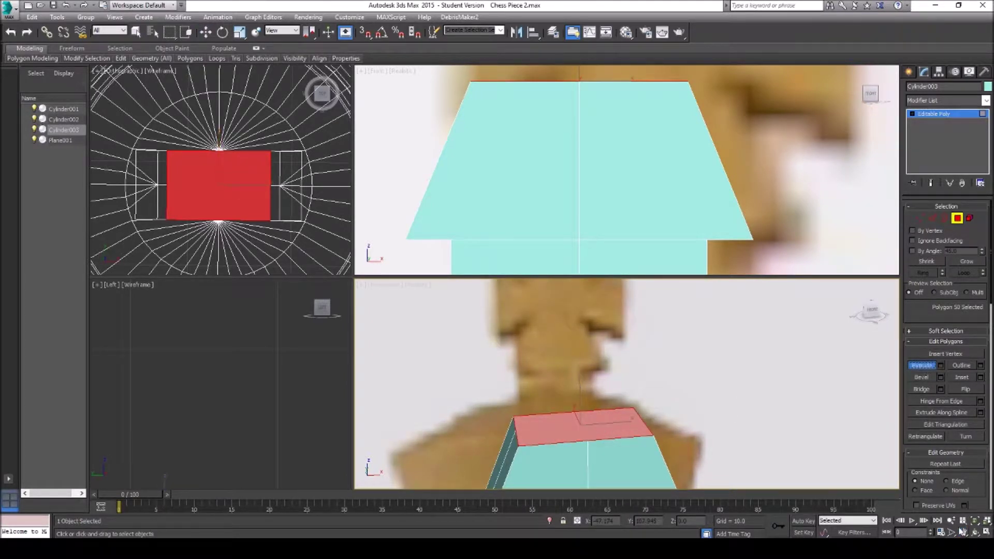
{"action": "middle_click_drag", "start_coordinate": [570, 182], "coordinate": [592, 171]}
{"action": "scroll", "coordinate": [546, 222], "scroll_direction": "down", "scroll_amount": 3}
{"action": "mouse_move", "coordinate": [571, 430]}
{"action": "left_mouse_down"}
{"action": "mouse_move", "coordinate": [575, 405]}
{"action": "mouse_move", "coordinate": [577, 416]}
{"action": "left_mouse_up"}
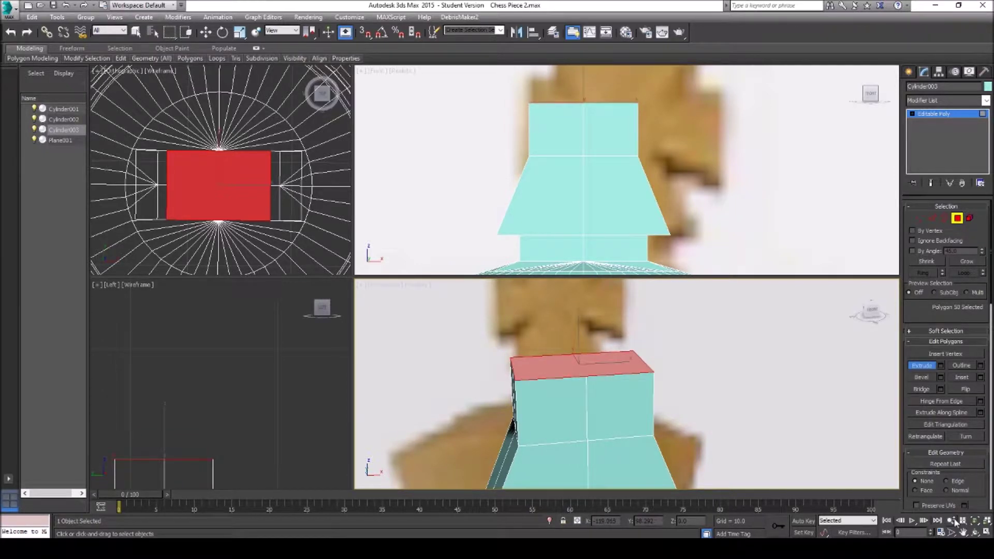
Extrude the top polygon of the cross's middle section upward again to form the upper arm.
{"action": "left_click", "coordinate": [964, 532]}
{"action": "left_click_drag", "start_coordinate": [582, 208], "coordinate": [546, 288]}
{"action": "right_click", "coordinate": [587, 383]}
{"action": "left_click_drag", "start_coordinate": [572, 370], "coordinate": [616, 389]}
{"action": "left_click", "coordinate": [962, 534]}
{"action": "right_click", "coordinate": [553, 325]}
{"action": "right_click", "coordinate": [568, 337]}
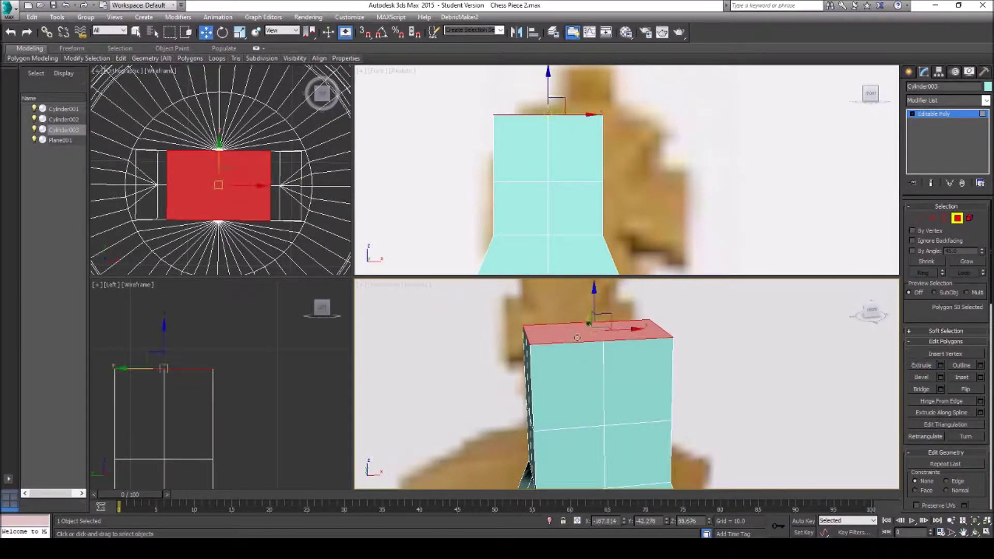
Scale the upper arm's top polygon along X to about 157 percent, then widen it slightly more to flare the arm.
{"action": "right_click", "coordinate": [573, 328]}
{"action": "left_click", "coordinate": [591, 353]}
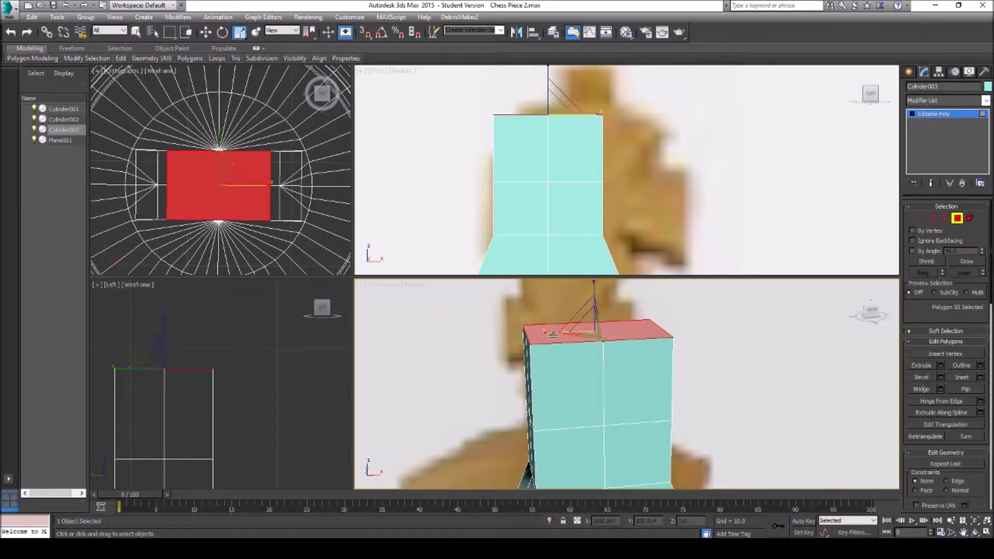
{"action": "left_click_drag", "start_coordinate": [551, 334], "coordinate": [528, 334]}
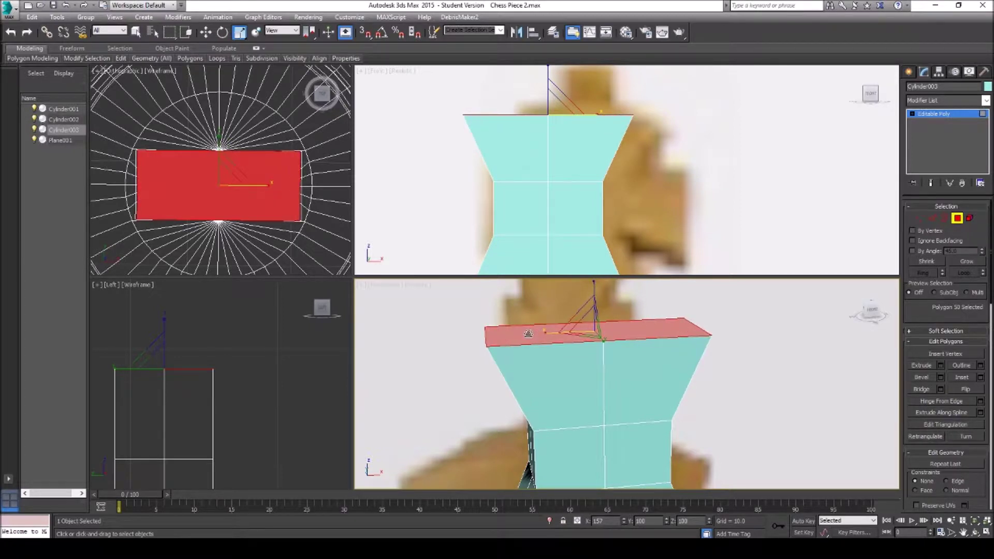
{"action": "left_click", "coordinate": [963, 532]}
{"action": "left_click_drag", "start_coordinate": [628, 239], "coordinate": [558, 192]}
{"action": "scroll", "coordinate": [579, 173], "scroll_direction": "down", "scroll_amount": 2}
{"action": "right_click", "coordinate": [594, 338]}
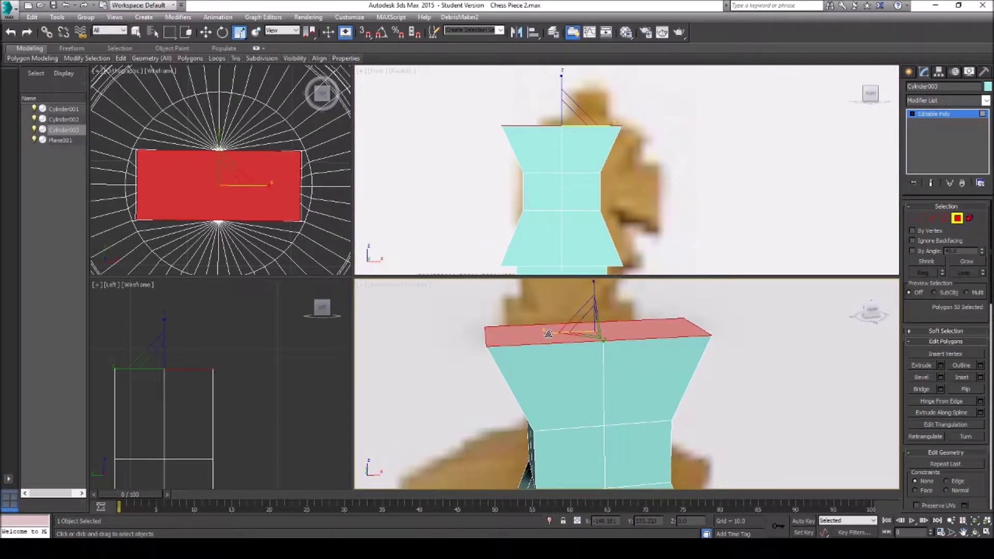
{"action": "left_click_drag", "start_coordinate": [548, 333], "coordinate": [547, 333]}
Extrude the four side polygons on both ends of the cross's middle section outward to form the side arms.
{"action": "left_click", "coordinate": [975, 532]}
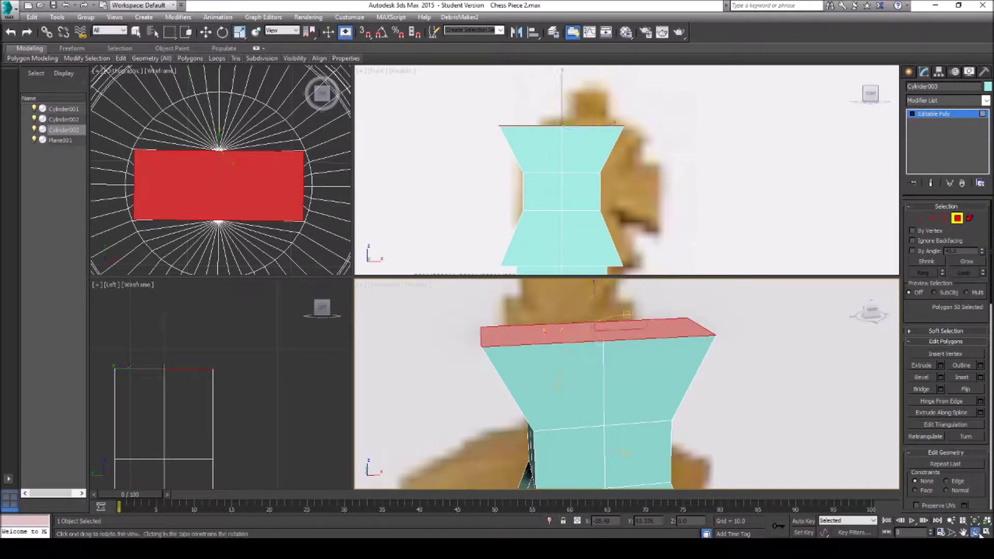
{"action": "left_click_drag", "start_coordinate": [603, 389], "coordinate": [628, 389]}
{"action": "right_click", "coordinate": [628, 389]}
{"action": "left_click", "coordinate": [548, 459]}
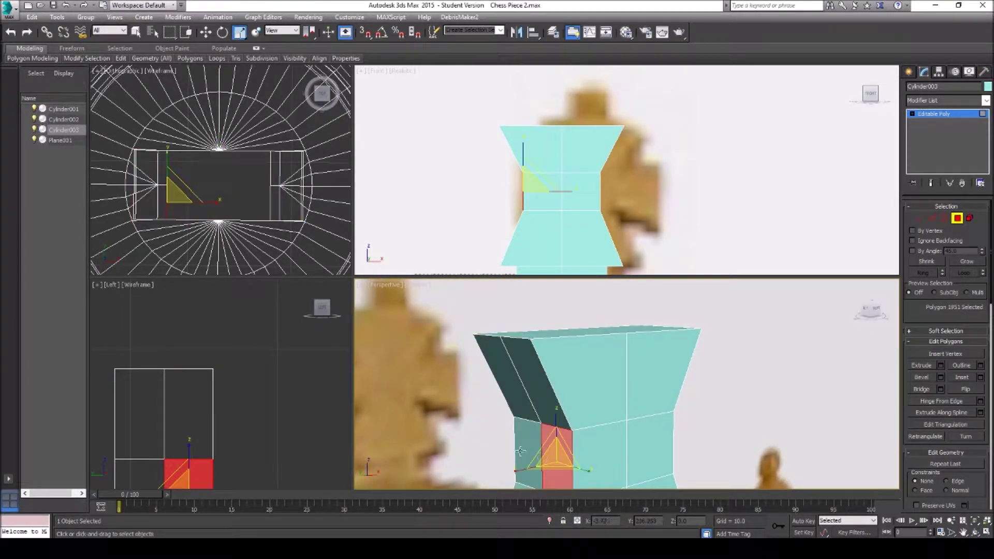
{"action": "left_click", "coordinate": [521, 451], "text": "ctrl"}
{"action": "left_click", "coordinate": [975, 534]}
{"action": "left_click_drag", "start_coordinate": [640, 413], "coordinate": [559, 408]}
{"action": "right_click", "coordinate": [559, 408]}
{"action": "left_click", "coordinate": [665, 462], "text": "ctrl"}
{"action": "left_click", "coordinate": [684, 457], "text": "ctrl"}
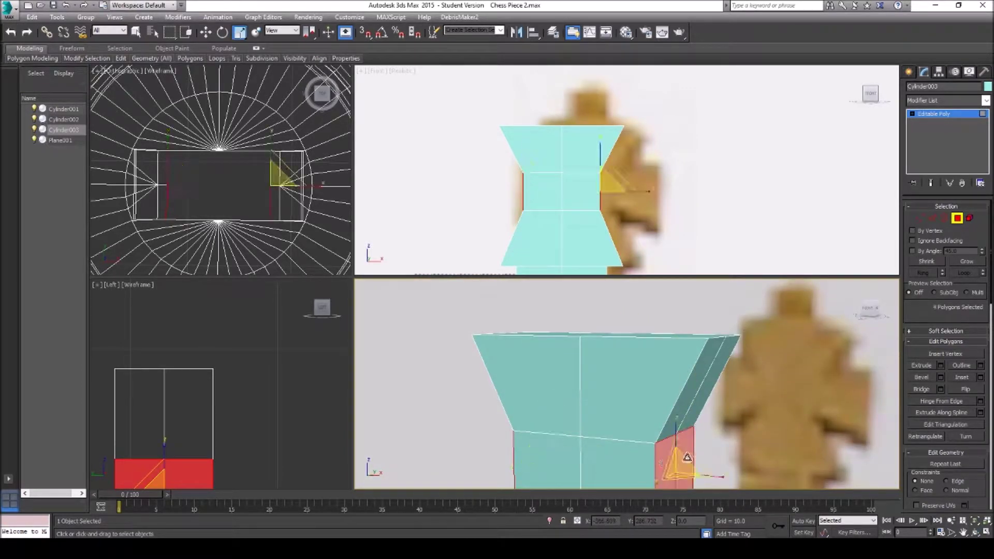
{"action": "left_click", "coordinate": [923, 366]}
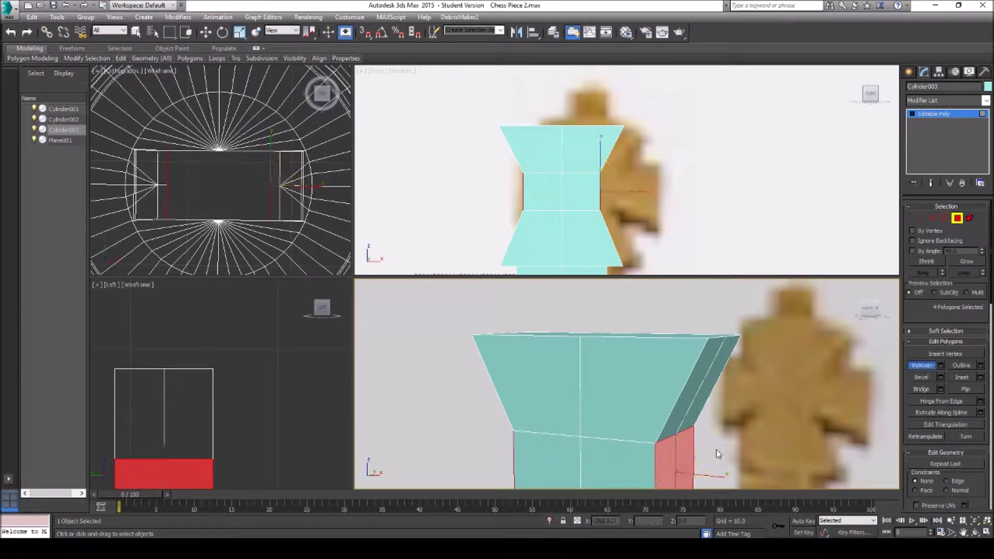
{"action": "left_click_drag", "start_coordinate": [678, 452], "coordinate": [673, 442]}
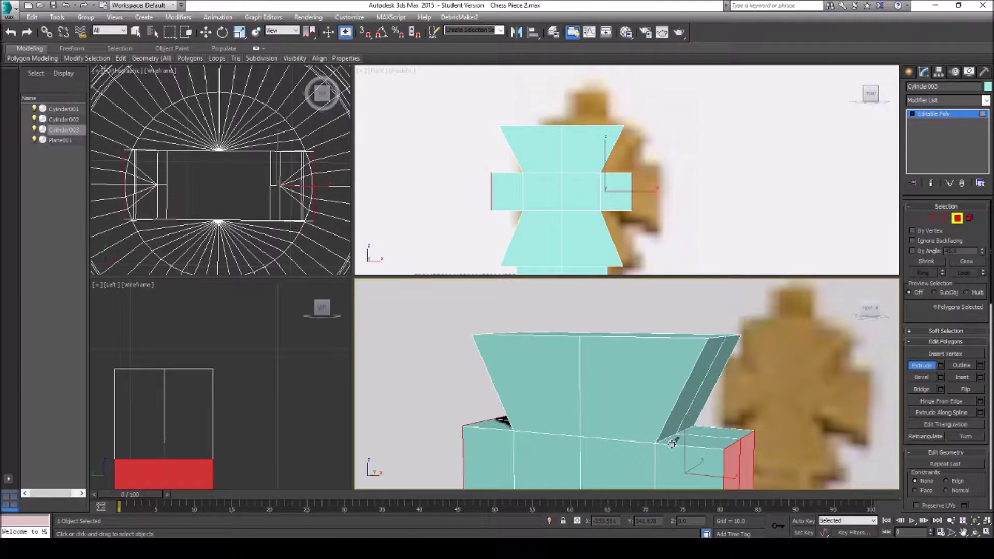
{"action": "left_click_drag", "start_coordinate": [673, 443], "coordinate": [674, 442]}
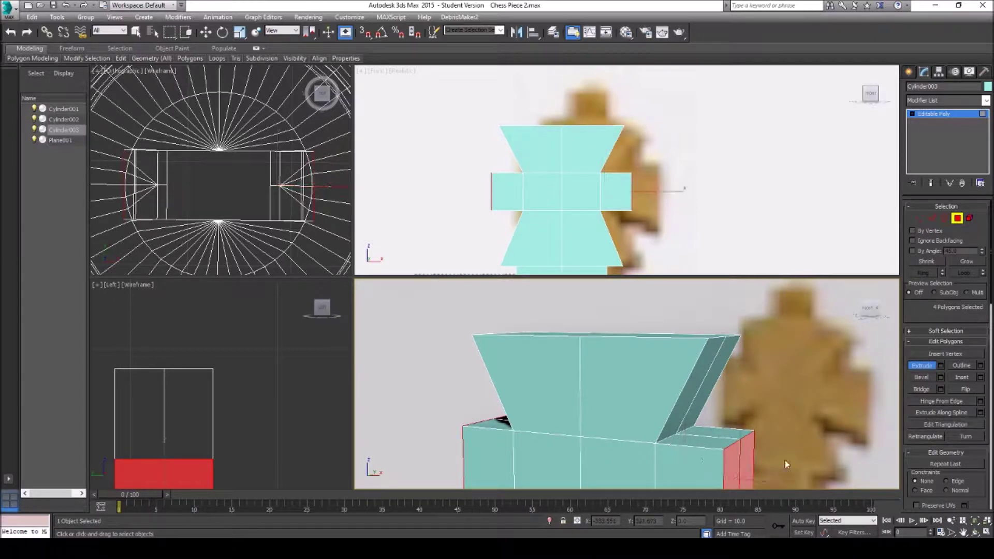
Scale the end faces of both side arms taller along the vertical axis so the arms flare outward.
{"action": "key", "text": "r"}
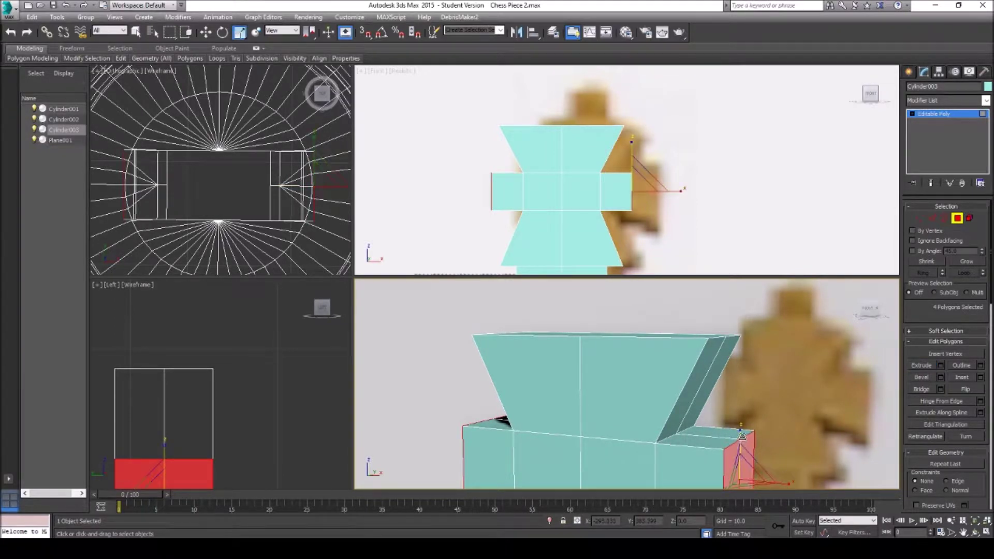
{"action": "left_click_drag", "start_coordinate": [742, 435], "coordinate": [749, 397]}
{"action": "left_click", "coordinate": [974, 532]}
{"action": "left_click_drag", "start_coordinate": [618, 384], "coordinate": [640, 393]}
Examine the whole king piece against the reference image in the front view.
{"action": "left_click", "coordinate": [963, 532]}
{"action": "left_click_drag", "start_coordinate": [559, 176], "coordinate": [573, 151]}
{"action": "scroll", "coordinate": [603, 205], "scroll_direction": "down", "scroll_amount": 2}
{"action": "scroll", "coordinate": [604, 205], "scroll_direction": "down", "scroll_amount": 5}
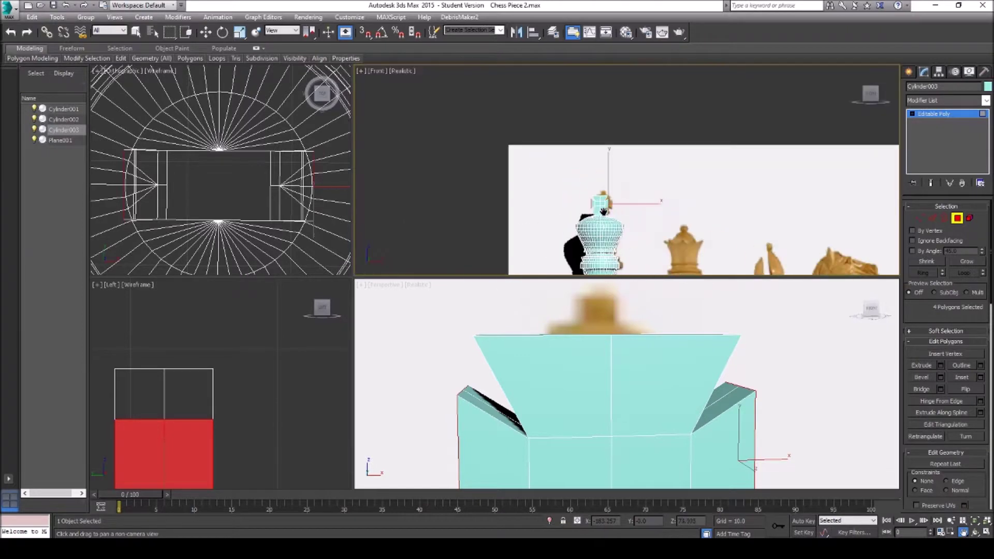
{"action": "scroll", "coordinate": [611, 225], "scroll_direction": "down", "scroll_amount": 3}
{"action": "left_click_drag", "start_coordinate": [611, 224], "coordinate": [604, 149]}
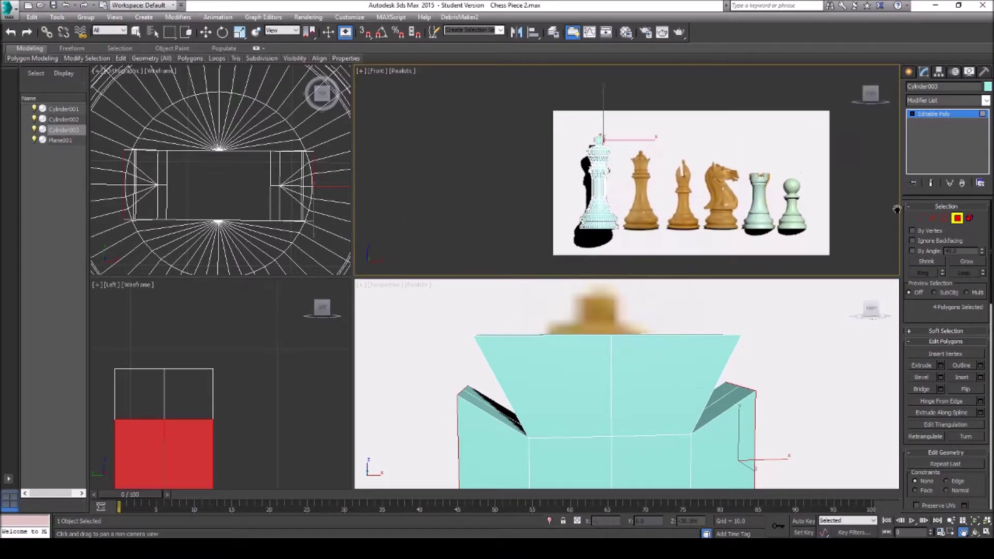
Shift the whole king piece slightly along X to line it up with the reference image.
{"action": "left_click", "coordinate": [958, 220]}
{"action": "right_click", "coordinate": [673, 222]}
{"action": "left_click", "coordinate": [683, 227]}
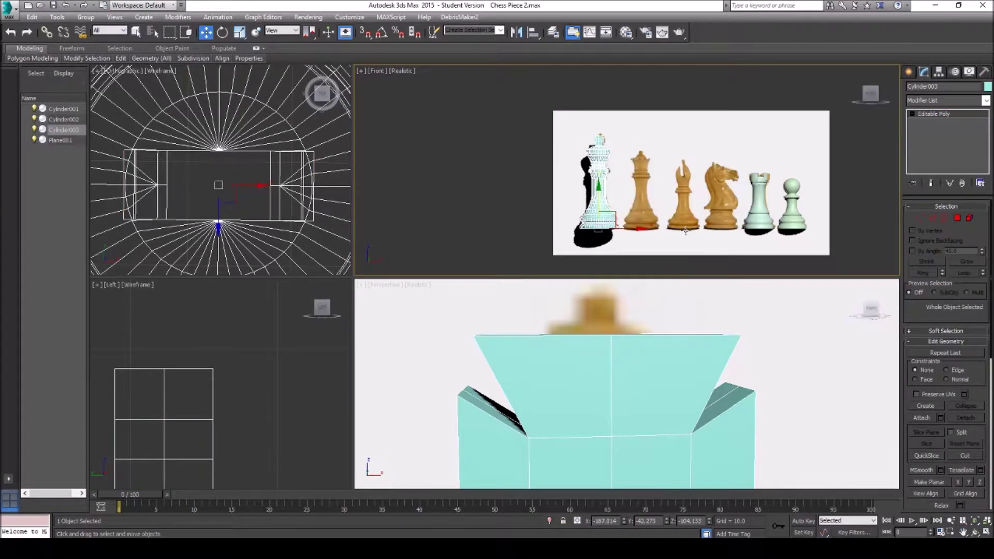
{"action": "left_click_drag", "start_coordinate": [635, 229], "coordinate": [636, 228]}
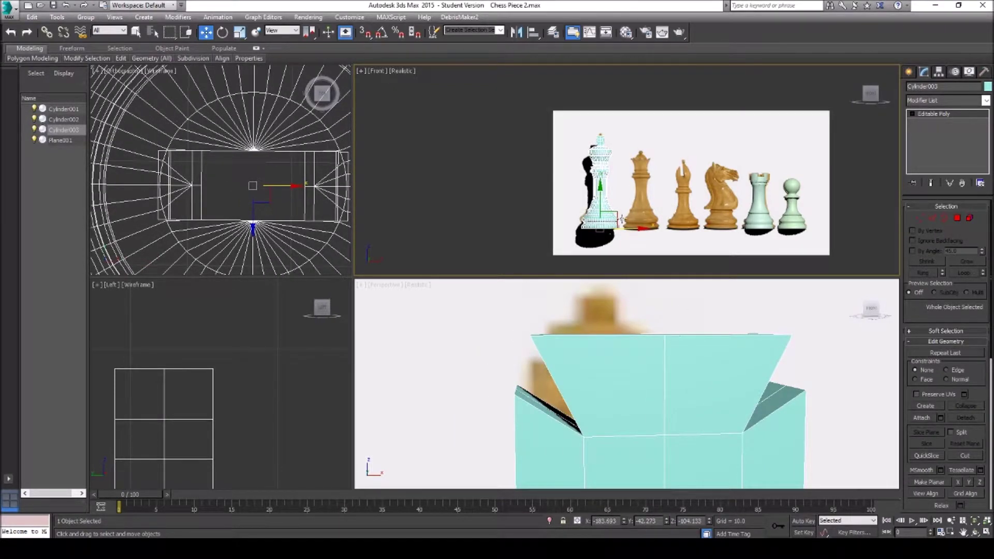
Scale the end vertices of the cross's two side arms outward along X and slightly taller to match the reference.
{"action": "scroll", "coordinate": [591, 183], "scroll_direction": "up", "scroll_amount": 4}
{"action": "left_click", "coordinate": [963, 532]}
{"action": "left_click_drag", "start_coordinate": [592, 141], "coordinate": [558, 263]}
{"action": "scroll", "coordinate": [565, 211], "scroll_direction": "up", "scroll_amount": 5}
{"action": "scroll", "coordinate": [565, 211], "scroll_direction": "up", "scroll_amount": 6}
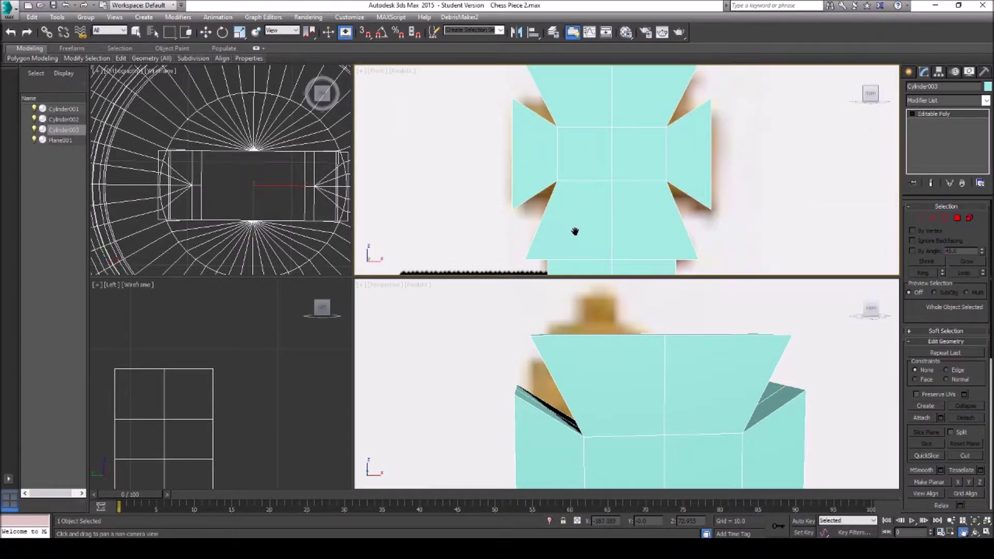
{"action": "scroll", "coordinate": [575, 232], "scroll_direction": "down", "scroll_amount": 3}
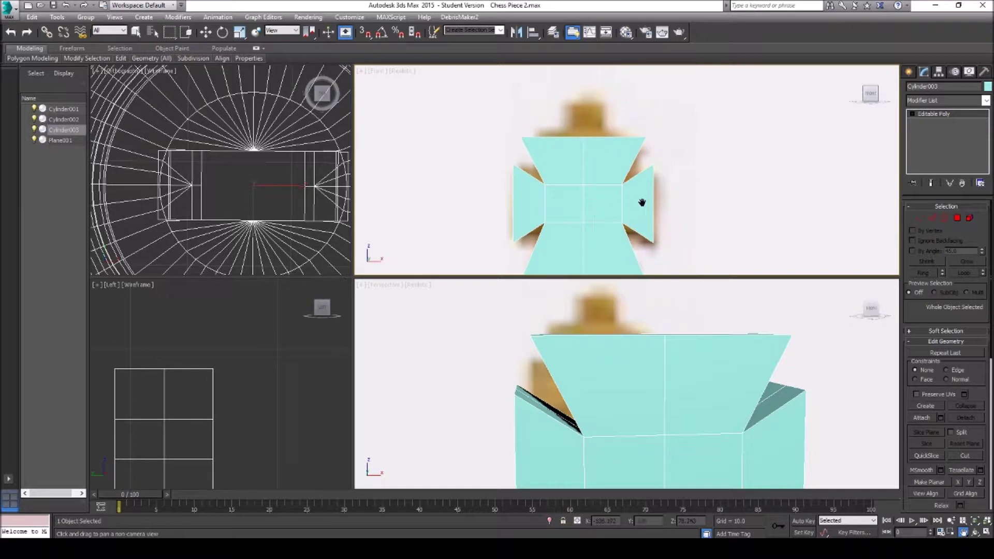
{"action": "left_click", "coordinate": [956, 218]}
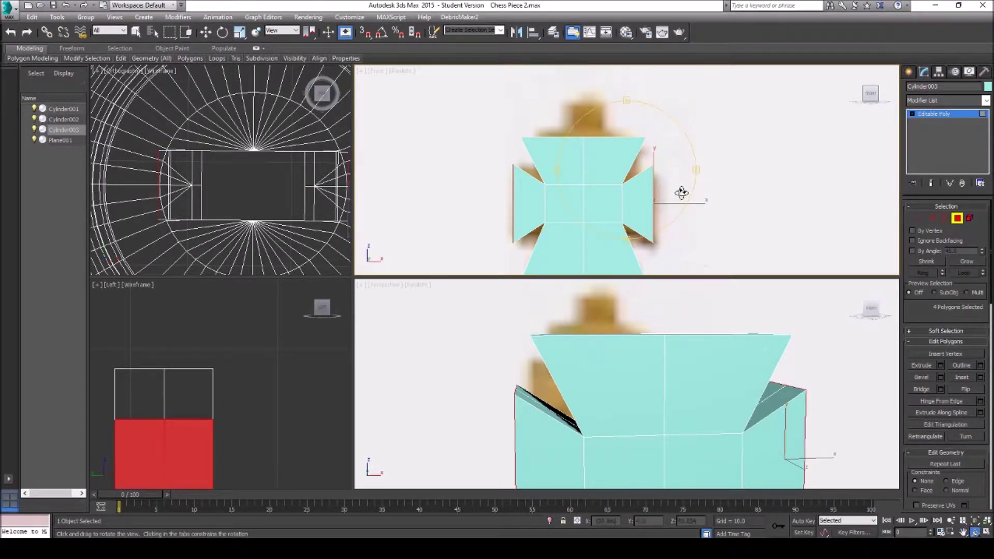
{"action": "left_click_drag", "start_coordinate": [682, 196], "coordinate": [666, 258], "text": "ctrl"}
{"action": "left_click", "coordinate": [923, 218]}
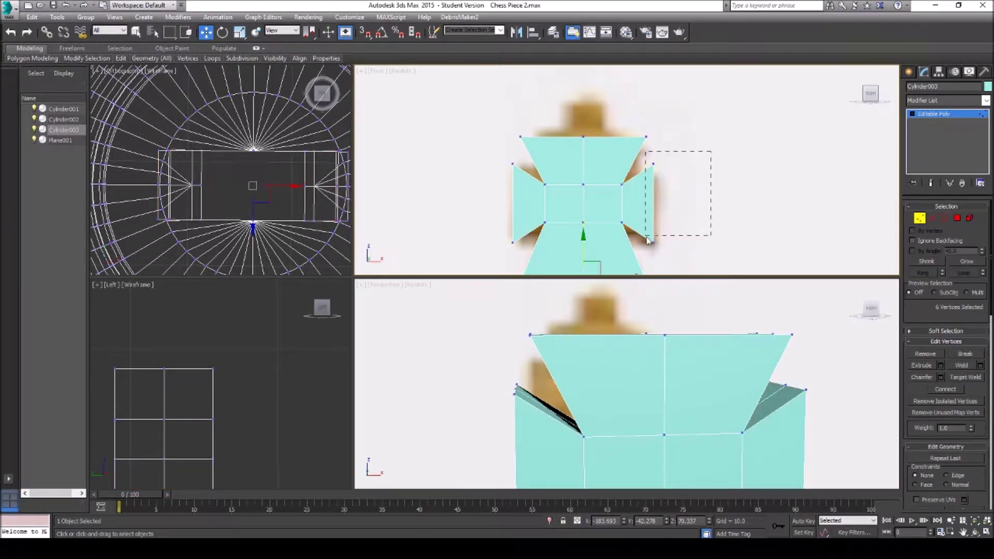
{"action": "left_click_drag", "start_coordinate": [647, 261], "coordinate": [647, 259], "text": "ctrl"}
{"action": "left_click_drag", "start_coordinate": [484, 153], "coordinate": [527, 262], "text": "ctrl"}
{"action": "right_click", "coordinate": [620, 228]}
{"action": "left_click", "coordinate": [655, 247]}
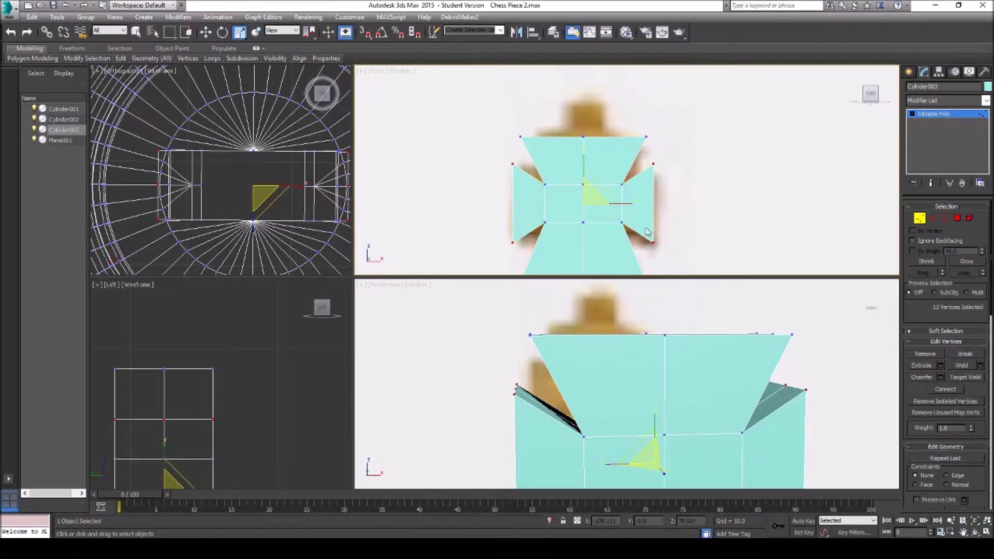
{"action": "left_click_drag", "start_coordinate": [625, 202], "coordinate": [626, 202]}
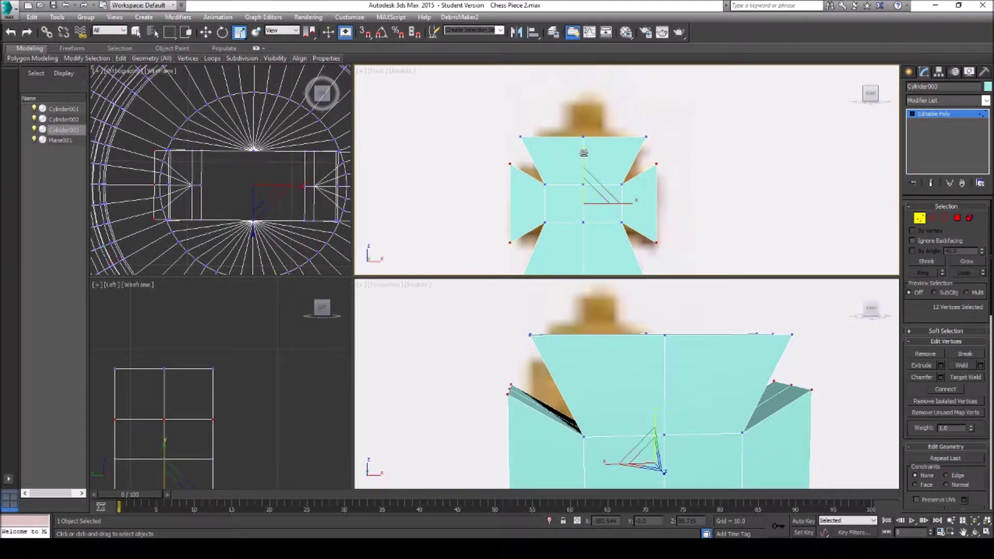
{"action": "left_click_drag", "start_coordinate": [584, 150], "coordinate": [584, 149]}
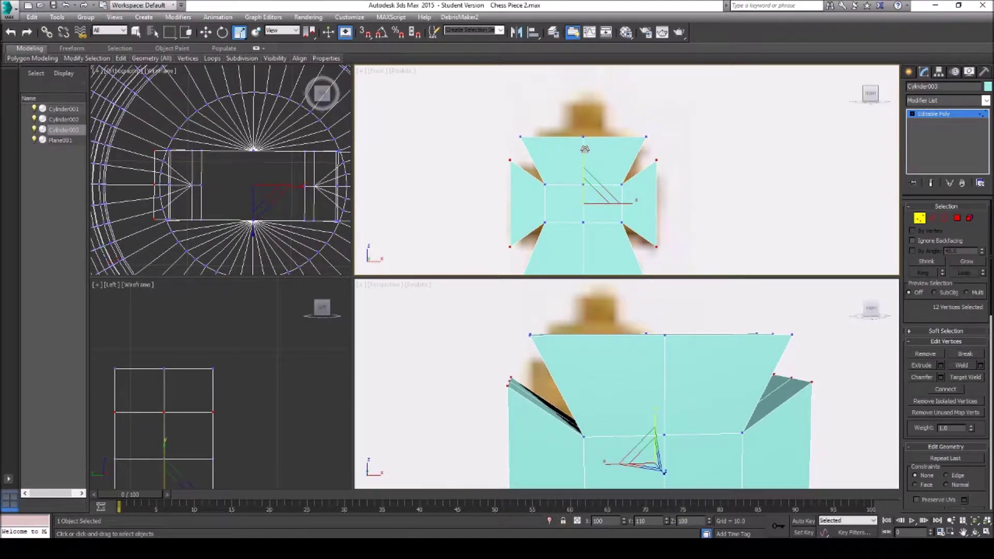
{"action": "left_click_drag", "start_coordinate": [585, 149], "coordinate": [588, 152]}
Narrow the cross's upper arm, middle section, lower arm and neck along X, leaving out the side arms' end vertices.
{"action": "left_click_drag", "start_coordinate": [505, 119], "coordinate": [656, 158]}
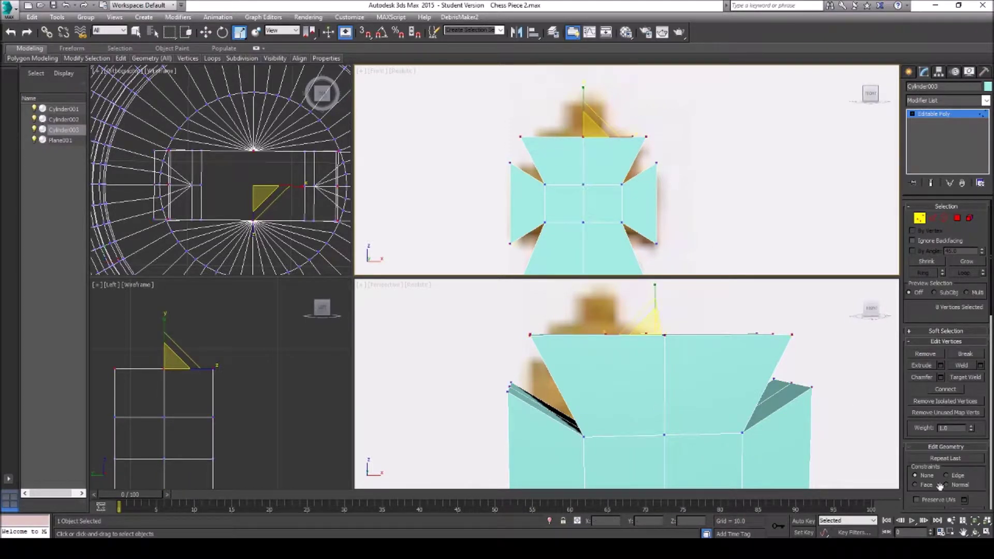
{"action": "left_click", "coordinate": [963, 533]}
{"action": "left_click_drag", "start_coordinate": [602, 235], "coordinate": [595, 202]}
{"action": "key", "text": "r"}
{"action": "left_click_drag", "start_coordinate": [660, 239], "coordinate": [543, 276]}
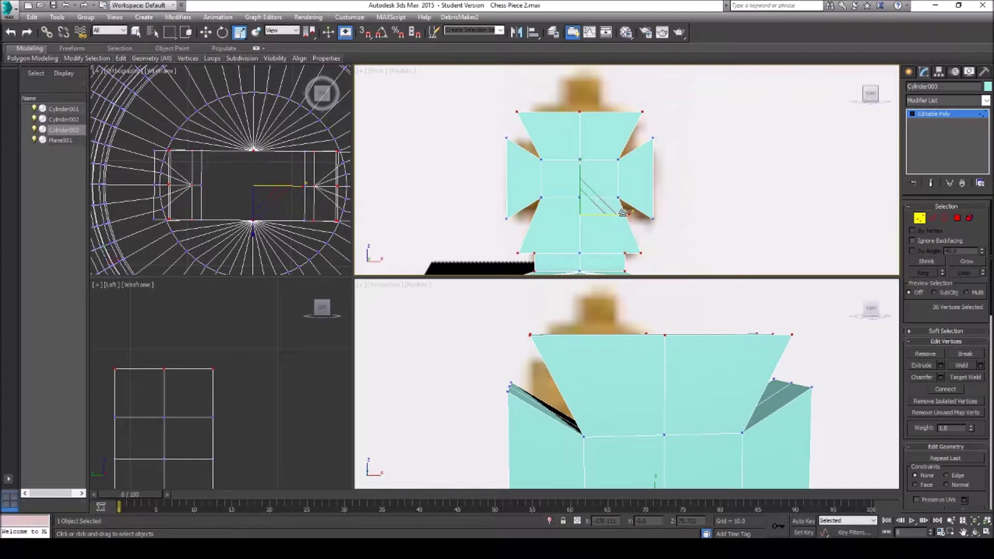
{"action": "left_click_drag", "start_coordinate": [624, 203], "coordinate": [535, 215], "text": "ctrl"}
{"action": "left_click_drag", "start_coordinate": [623, 204], "coordinate": [619, 210]}
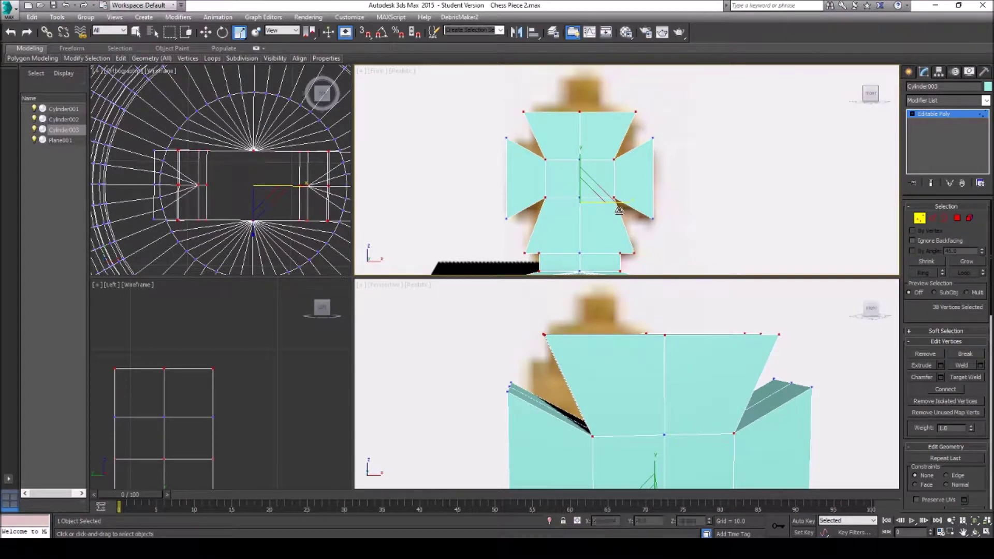
Make the cross's middle section slightly taller and shift its vertex rows down.
{"action": "left_click_drag", "start_coordinate": [616, 214], "coordinate": [619, 178]}
{"action": "right_click", "coordinate": [581, 168]}
{"action": "left_click", "coordinate": [629, 182]}
{"action": "left_click_drag", "start_coordinate": [580, 138], "coordinate": [583, 137]}
{"action": "left_click", "coordinate": [732, 179]}
Scale the vertices of the short neck beneath the cross along X to about 84 percent.
{"action": "left_click", "coordinate": [963, 532]}
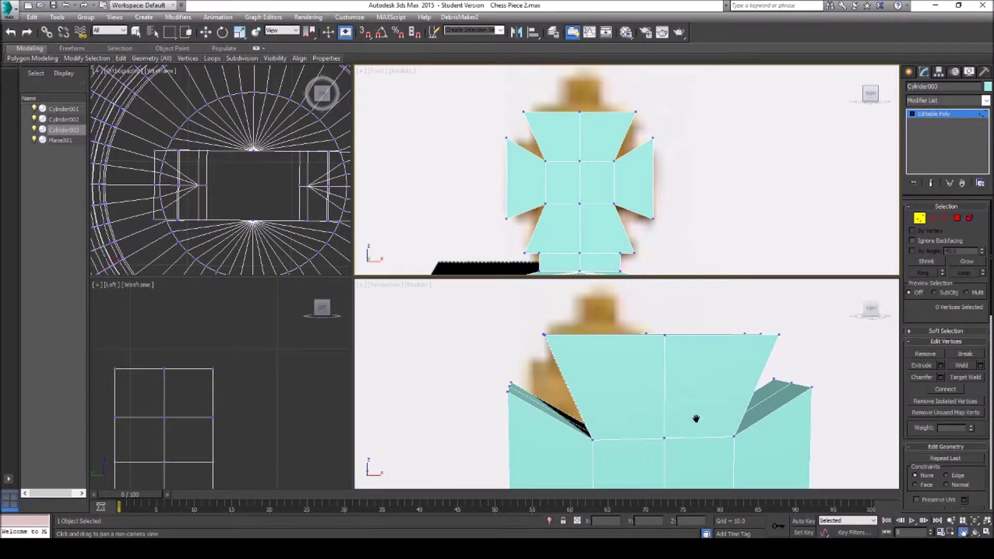
{"action": "scroll", "coordinate": [694, 415], "scroll_direction": "down", "scroll_amount": 10}
{"action": "left_click_drag", "start_coordinate": [700, 383], "coordinate": [523, 315]}
{"action": "left_click_drag", "start_coordinate": [601, 253], "coordinate": [610, 209]}
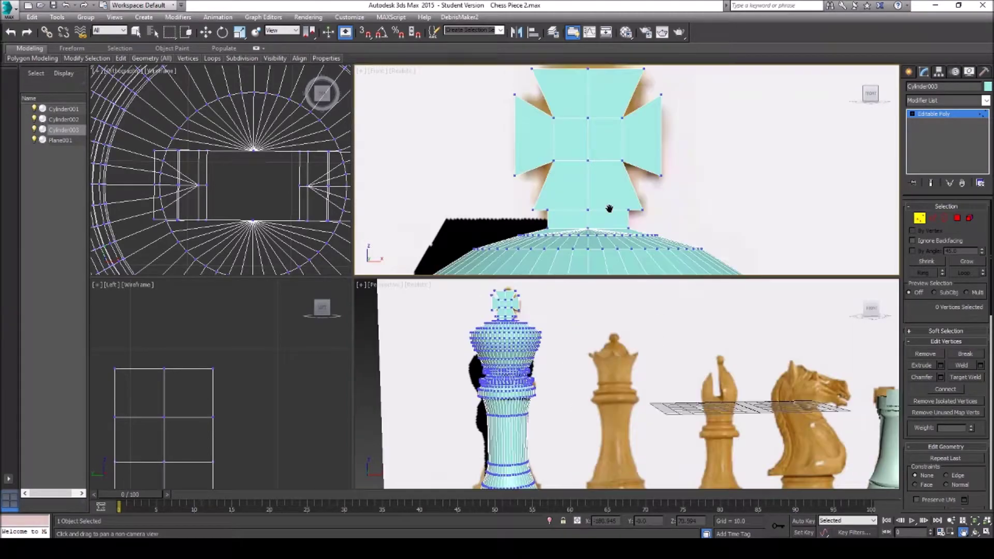
{"action": "scroll", "coordinate": [577, 230], "scroll_direction": "up", "scroll_amount": 5}
{"action": "key", "text": "w"}
{"action": "left_click_drag", "start_coordinate": [479, 208], "coordinate": [746, 239]}
{"action": "key", "text": "r"}
{"action": "left_click_drag", "start_coordinate": [485, 155], "coordinate": [740, 204]}
{"action": "left_click_drag", "start_coordinate": [654, 196], "coordinate": [647, 197]}
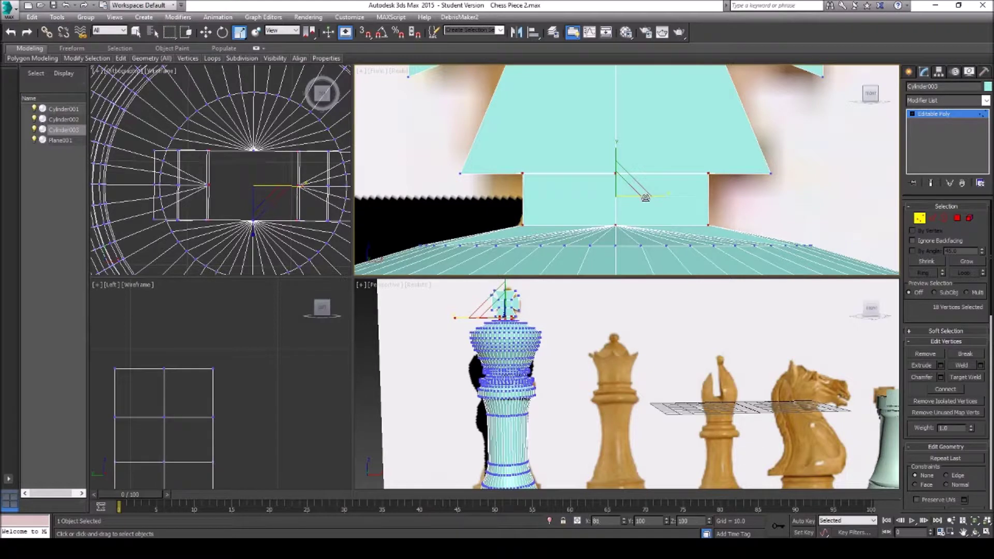
{"action": "left_click_drag", "start_coordinate": [646, 197], "coordinate": [647, 198]}
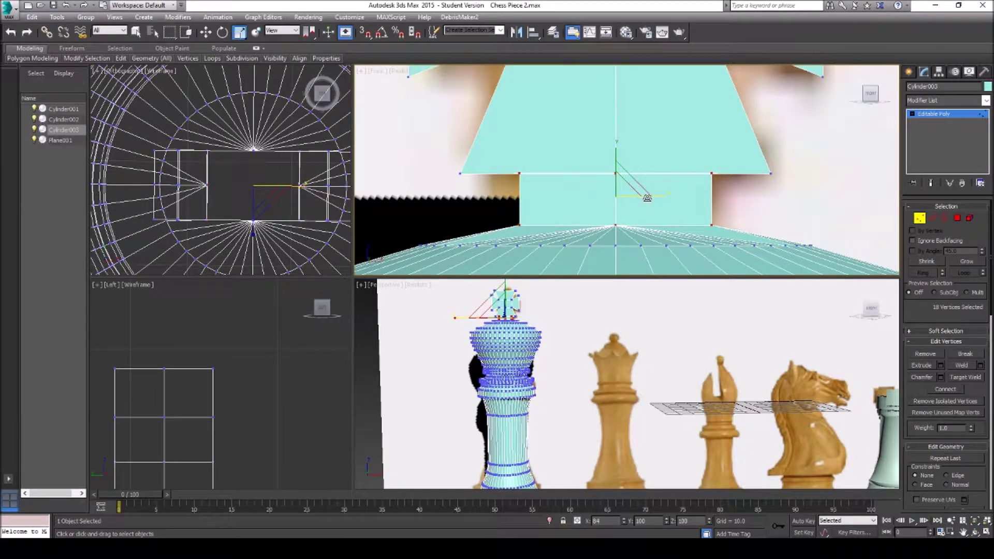
Create a sphere with a radius of about 2.3 centred on the cross in the top view.
{"action": "left_click", "coordinate": [963, 533]}
{"action": "left_click_drag", "start_coordinate": [587, 132], "coordinate": [604, 179]}
{"action": "scroll", "coordinate": [582, 166], "scroll_direction": "down", "scroll_amount": 6}
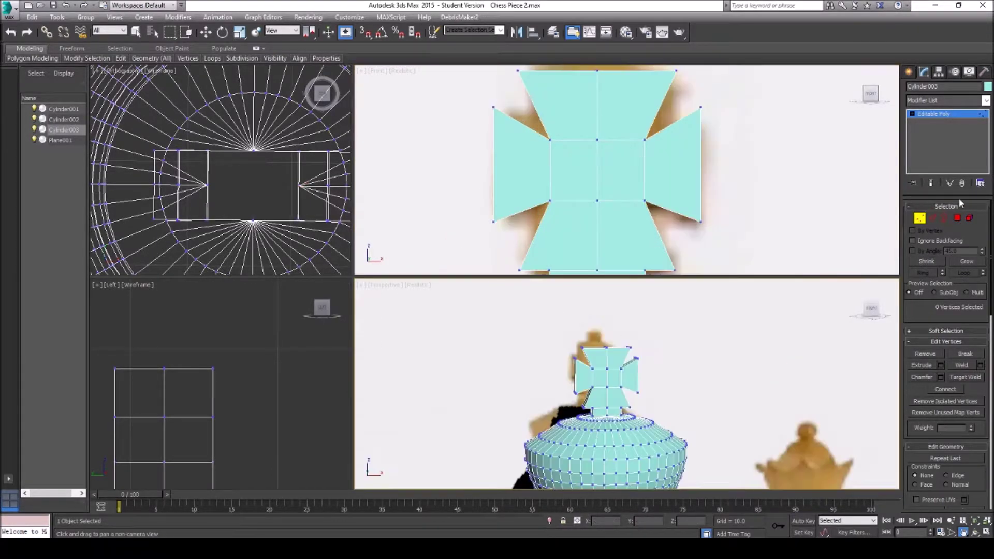
{"action": "left_click", "coordinate": [957, 218]}
{"action": "left_click", "coordinate": [714, 364]}
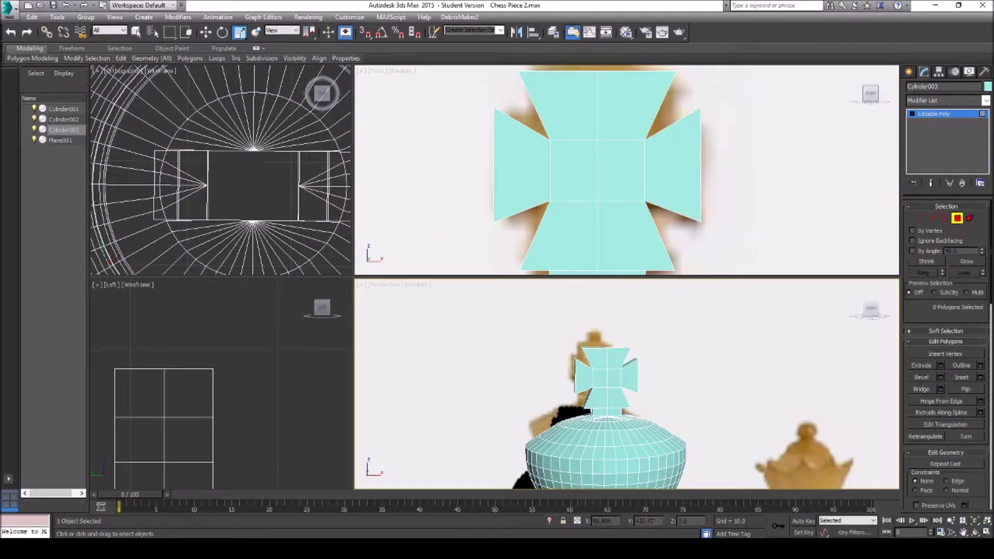
{"action": "left_click", "coordinate": [975, 532]}
{"action": "left_click_drag", "start_coordinate": [710, 406], "coordinate": [666, 395]}
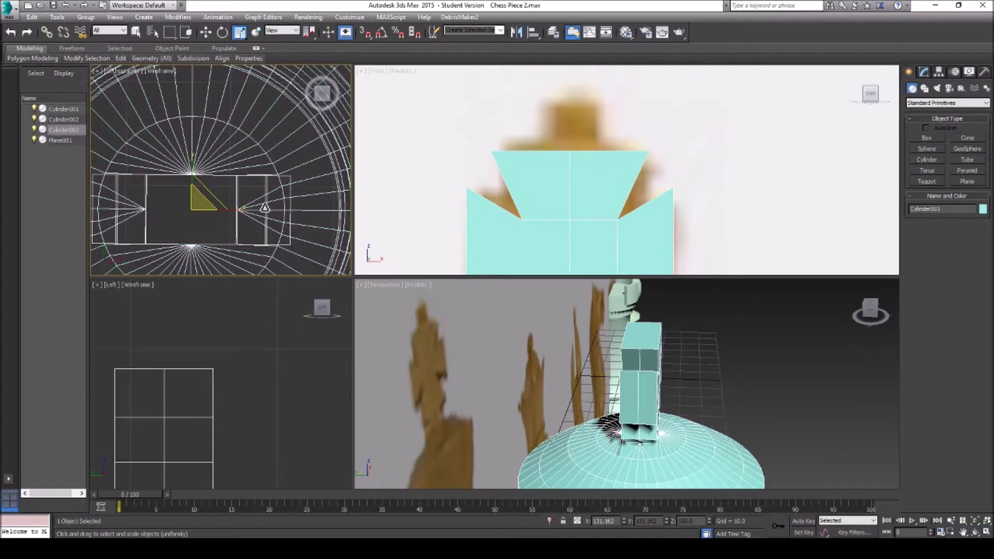
{"action": "key", "text": "r"}
{"action": "left_click", "coordinate": [927, 149]}
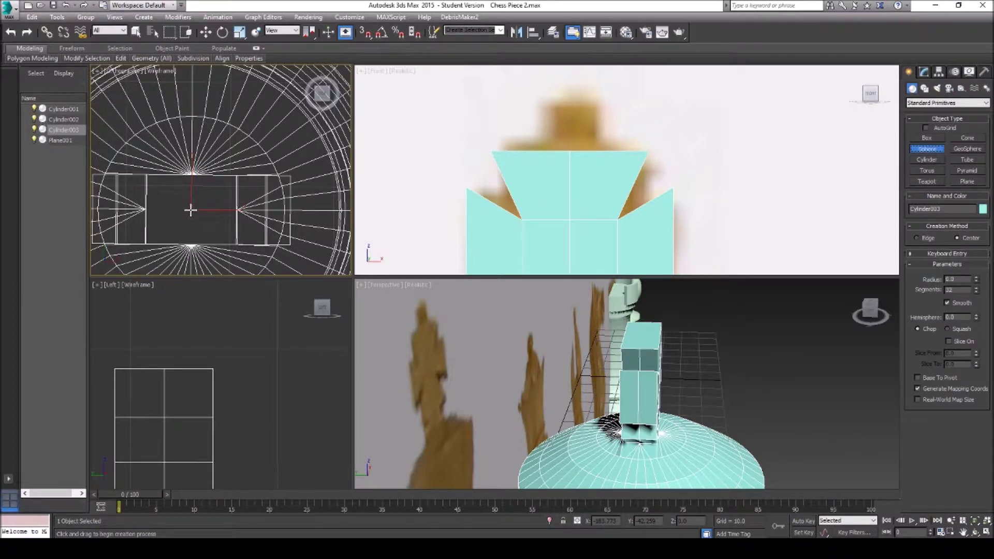
{"action": "left_click_drag", "start_coordinate": [191, 210], "coordinate": [213, 221]}
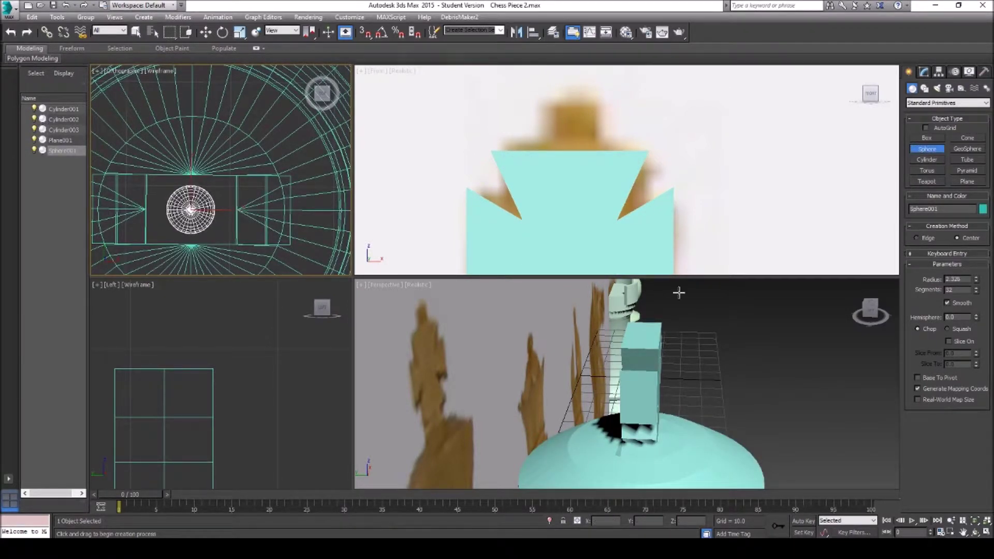
Move the new sphere vertically until it sits above the cross.
{"action": "right_click", "coordinate": [316, 220]}
{"action": "right_click", "coordinate": [302, 216]}
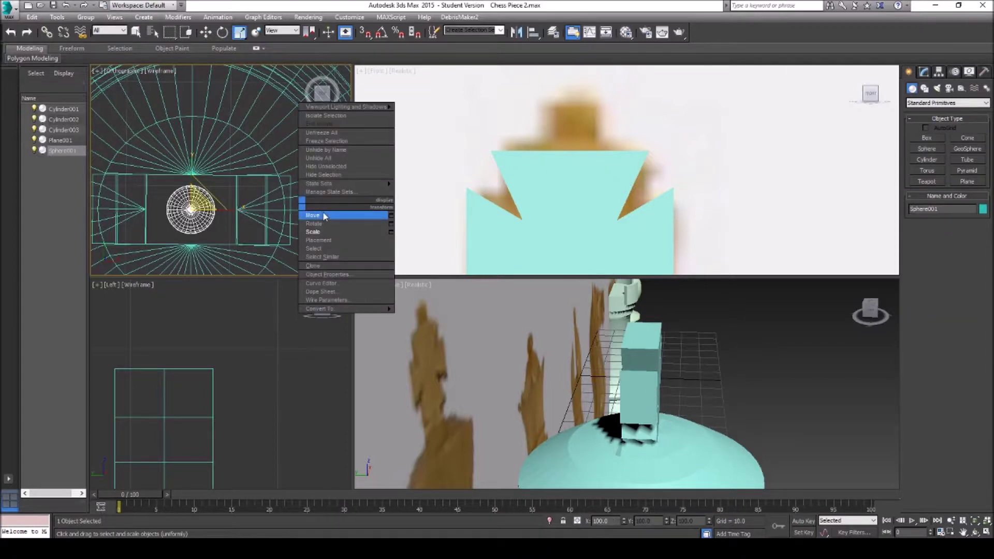
{"action": "left_click", "coordinate": [326, 217]}
{"action": "left_click", "coordinate": [962, 532]}
{"action": "left_click_drag", "start_coordinate": [547, 135], "coordinate": [508, 110]}
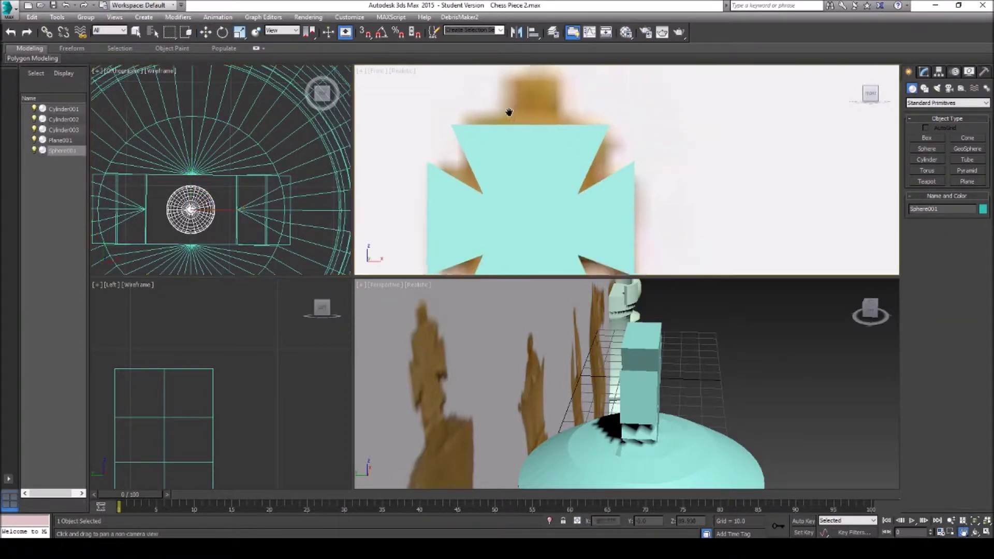
{"action": "scroll", "coordinate": [576, 181], "scroll_direction": "down", "scroll_amount": 10}
{"action": "left_click_drag", "start_coordinate": [586, 202], "coordinate": [572, 149]}
{"action": "key", "text": "w"}
Lower the sphere so it rests on the top face of the cross.
{"action": "scroll", "coordinate": [560, 176], "scroll_direction": "up", "scroll_amount": 8}
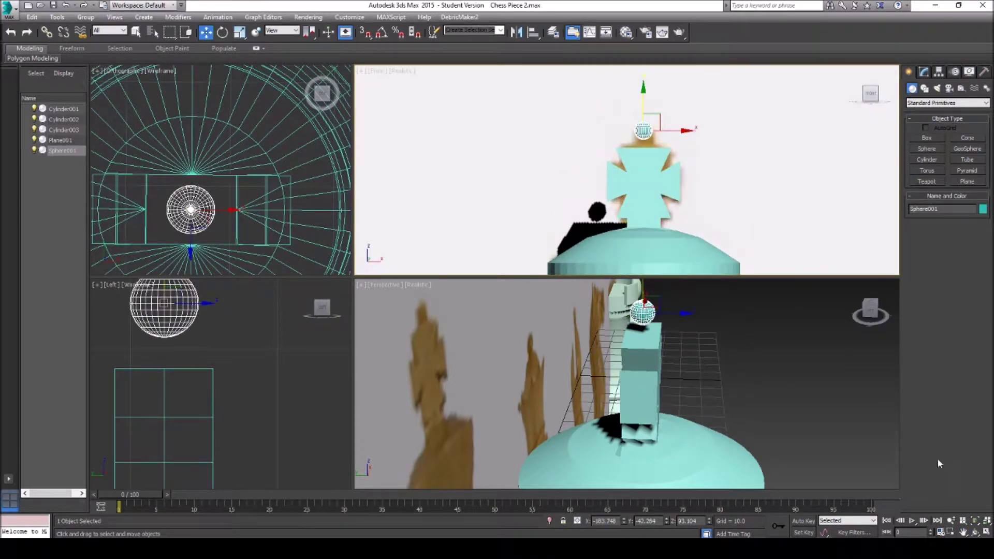
{"action": "left_click", "coordinate": [964, 533]}
{"action": "scroll", "coordinate": [578, 181], "scroll_direction": "up", "scroll_amount": 6}
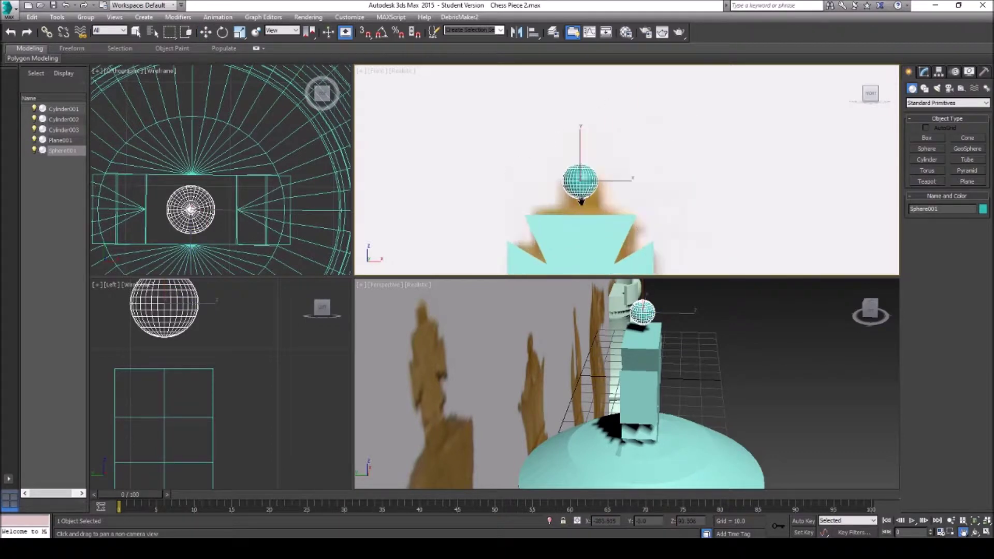
{"action": "key", "text": "w"}
{"action": "left_click_drag", "start_coordinate": [580, 141], "coordinate": [581, 166]}
{"action": "left_click_drag", "start_coordinate": [581, 167], "coordinate": [581, 169]}
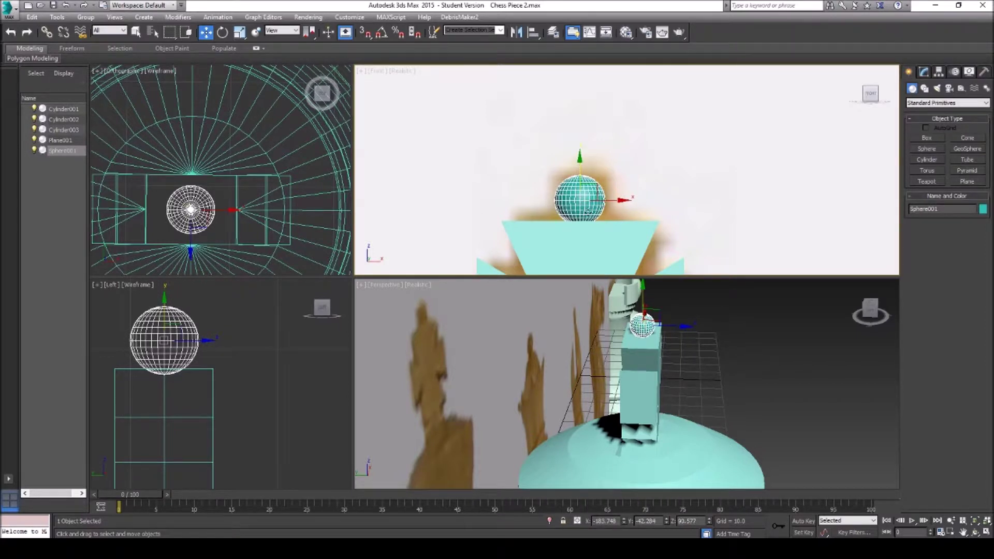
Scale the sphere up uniformly and raise it slightly to fit the reference's top knob.
{"action": "right_click", "coordinate": [651, 328]}
{"action": "right_click", "coordinate": [645, 334]}
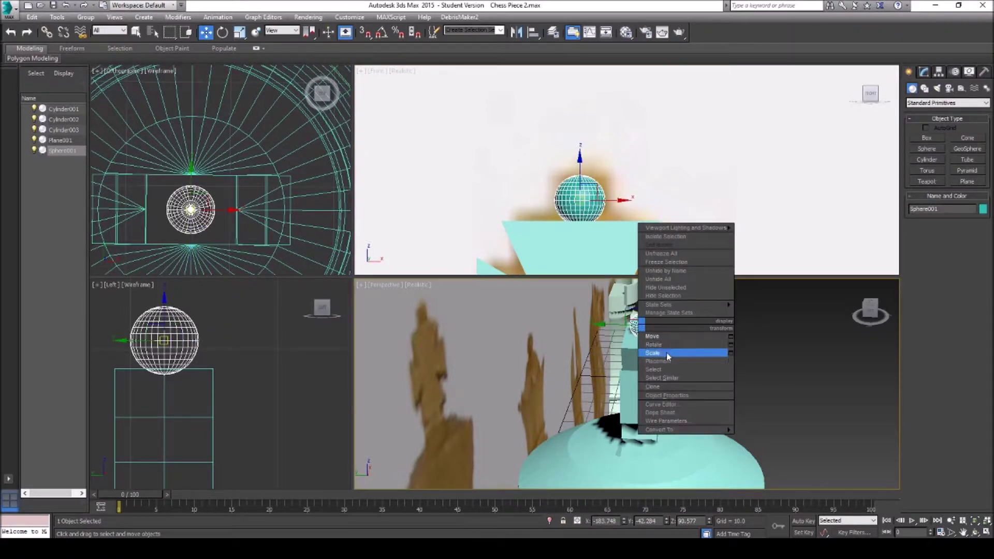
{"action": "left_click", "coordinate": [665, 356]}
{"action": "left_click_drag", "start_coordinate": [649, 322], "coordinate": [653, 306]}
{"action": "right_click", "coordinate": [643, 306]}
{"action": "left_click", "coordinate": [660, 309]}
{"action": "left_click_drag", "start_coordinate": [641, 300], "coordinate": [643, 294]}
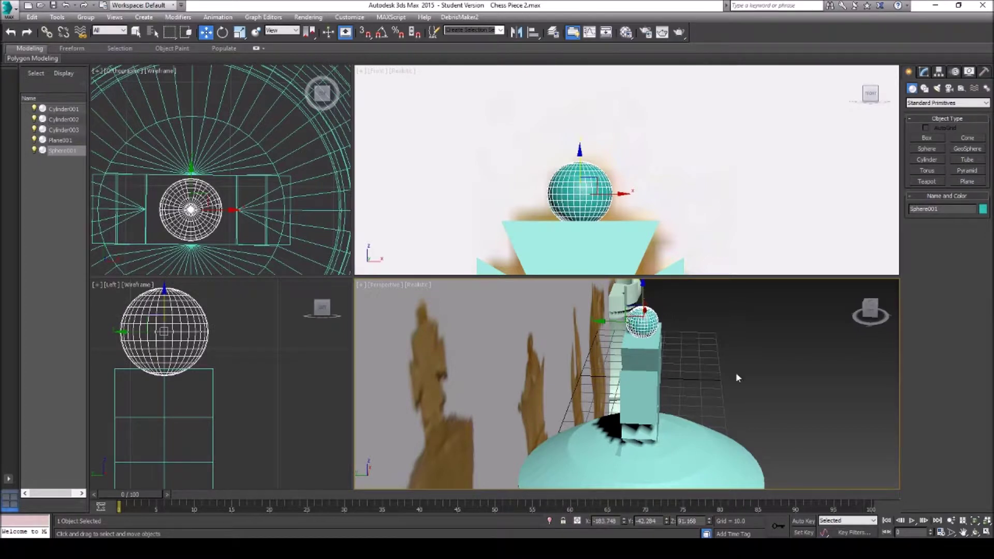
Convert the sphere to an editable poly.
{"action": "left_click", "coordinate": [964, 533]}
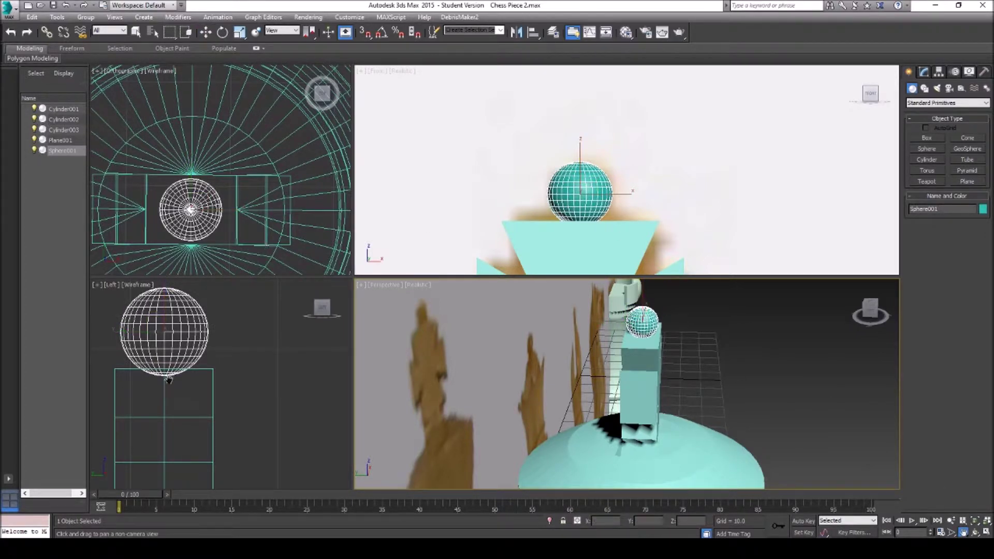
{"action": "left_click_drag", "start_coordinate": [161, 379], "coordinate": [227, 373]}
{"action": "scroll", "coordinate": [237, 370], "scroll_direction": "up", "scroll_amount": 6}
{"action": "right_click", "coordinate": [645, 321]}
{"action": "right_click", "coordinate": [639, 321]}
{"action": "mouse_move", "coordinate": [684, 420]}
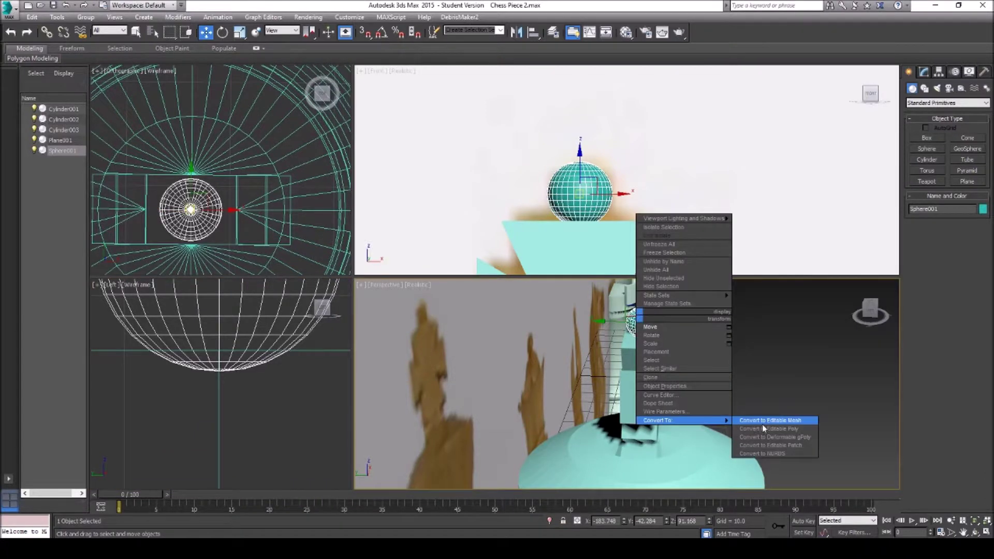
{"action": "left_click", "coordinate": [764, 429]}
Delete the vertices at the very bottom of the sphere in the left view to open its underside.
{"action": "left_click", "coordinate": [921, 219]}
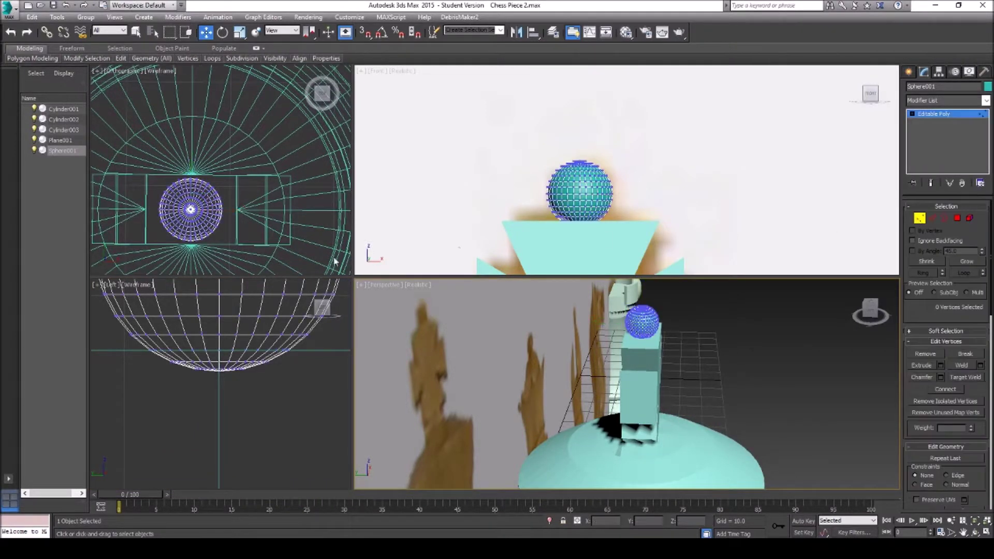
{"action": "left_click_drag", "start_coordinate": [280, 406], "coordinate": [144, 359]}
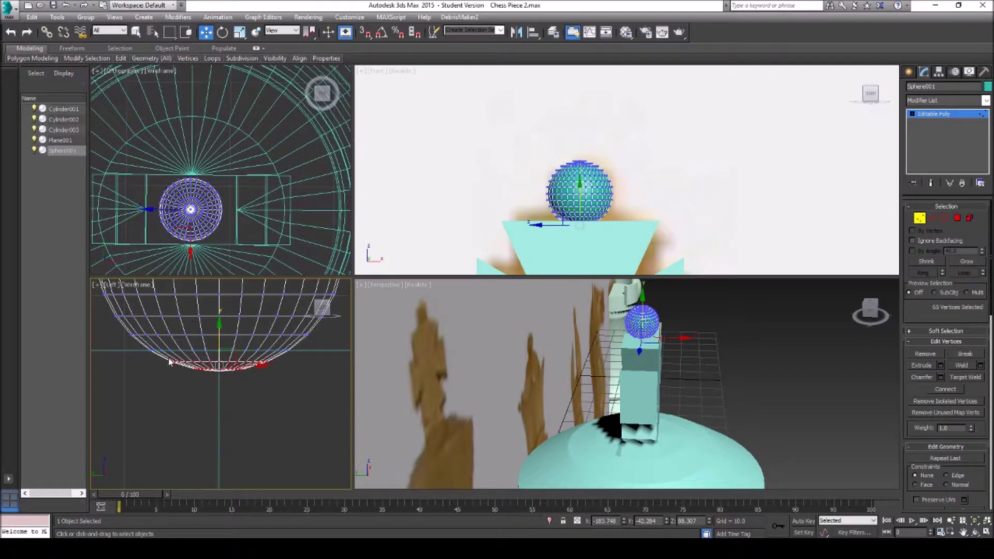
{"action": "key", "text": "Delete"}
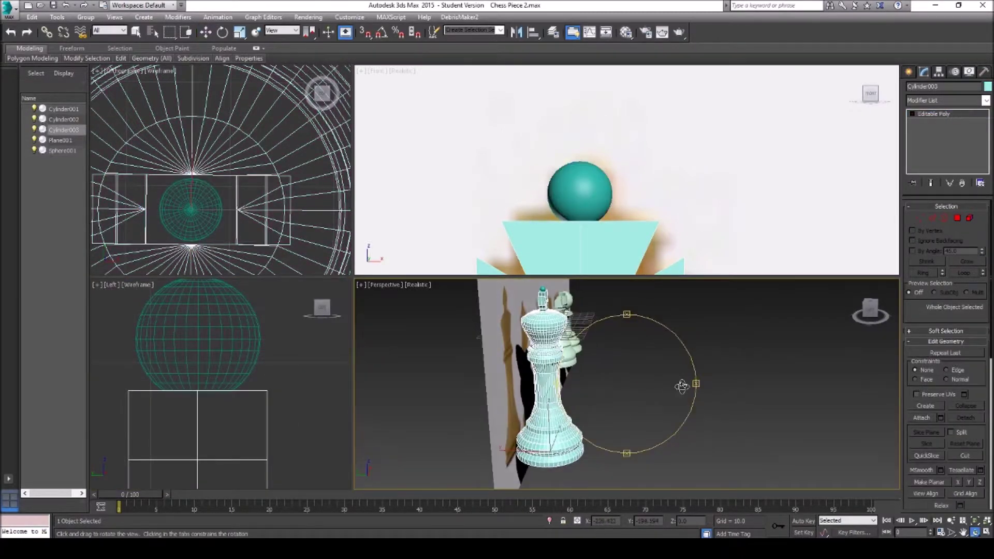
Scale the sphere above the cross down uniformly to about 119% to fit the reference knob.
{"action": "left_click_drag", "start_coordinate": [674, 386], "coordinate": [611, 389]}
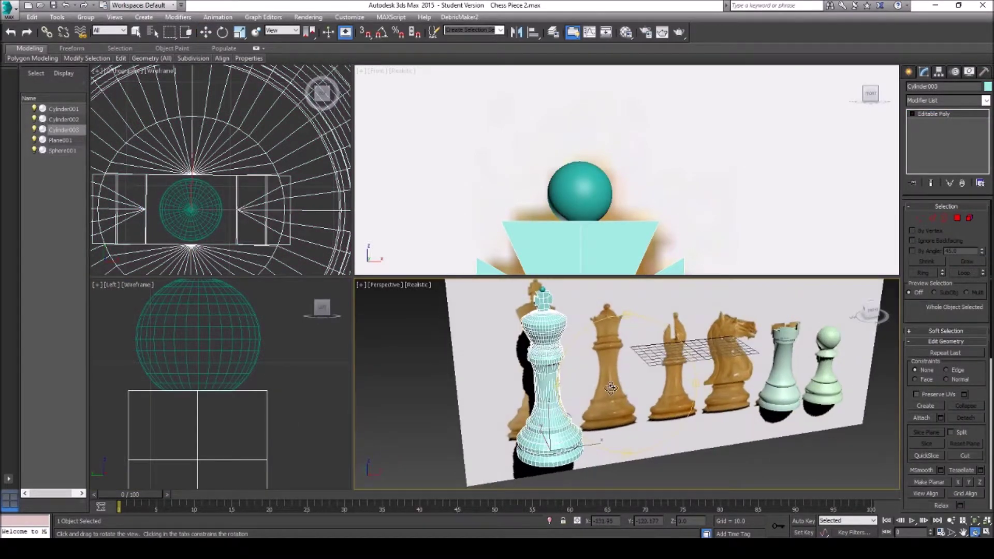
{"action": "left_click", "coordinate": [964, 532]}
{"action": "left_click_drag", "start_coordinate": [560, 211], "coordinate": [558, 238]}
{"action": "scroll", "coordinate": [559, 239], "scroll_direction": "up", "scroll_amount": 2}
{"action": "key", "text": "w"}
{"action": "left_click", "coordinate": [593, 207]}
{"action": "right_click", "coordinate": [588, 204]}
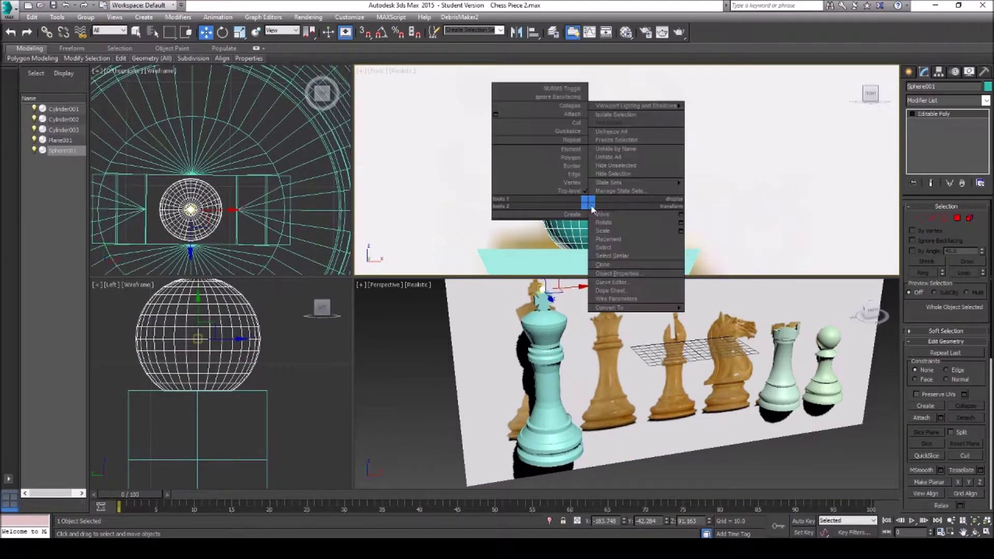
{"action": "left_click", "coordinate": [605, 231]}
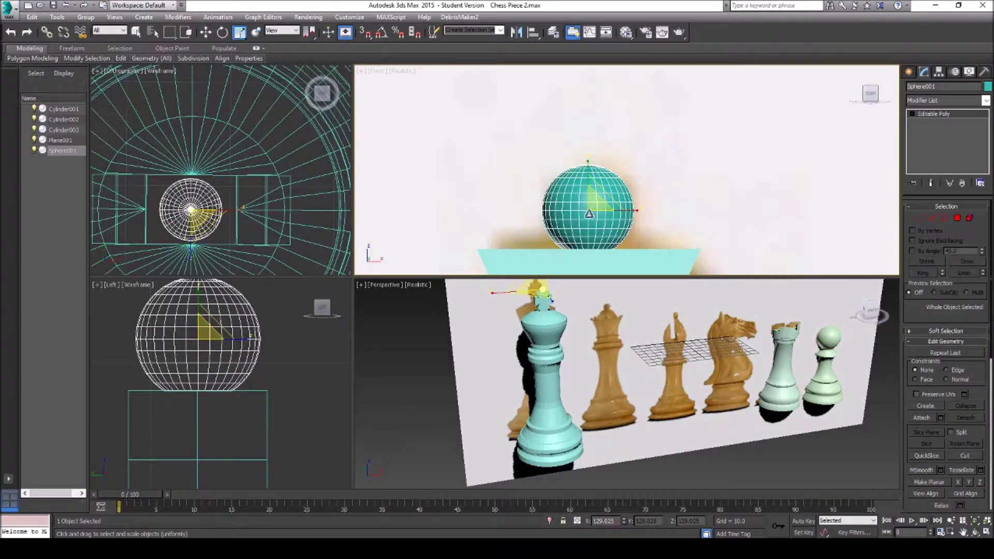
{"action": "left_click", "coordinate": [534, 288]}
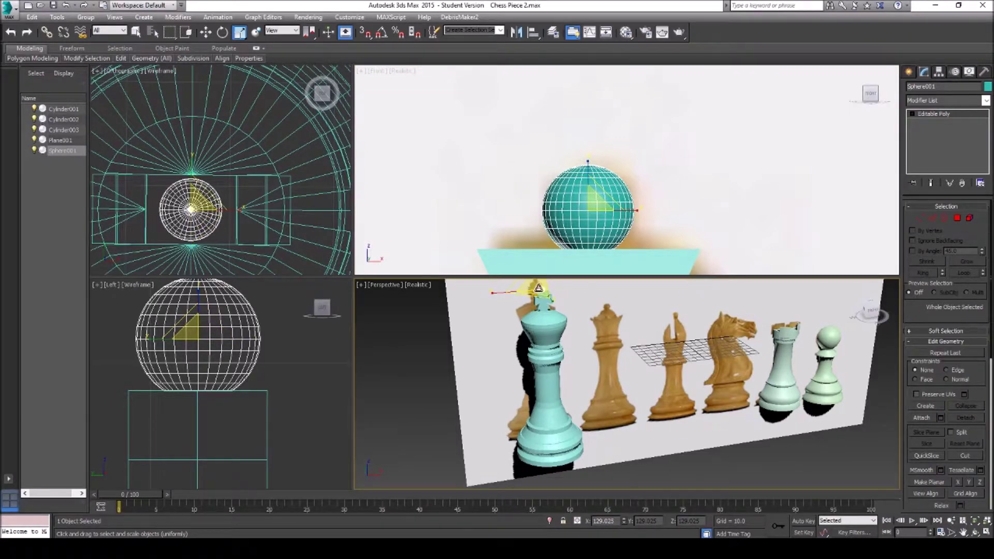
{"action": "left_click_drag", "start_coordinate": [538, 288], "coordinate": [539, 293]}
Lower the sphere along the vertical axis so it rests on the top face of the cross.
{"action": "right_click", "coordinate": [538, 290]}
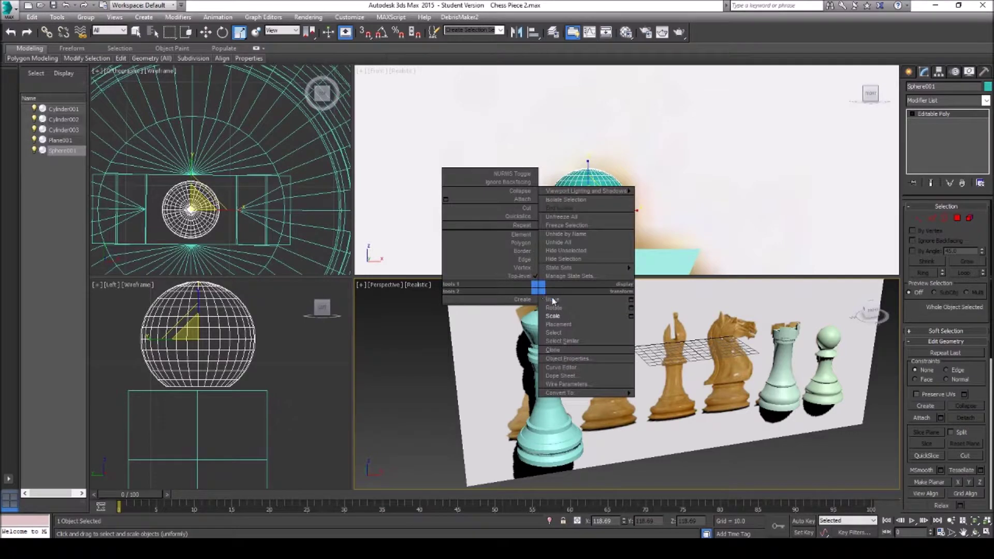
{"action": "left_click", "coordinate": [549, 296]}
{"action": "left_click_drag", "start_coordinate": [594, 178], "coordinate": [589, 184]}
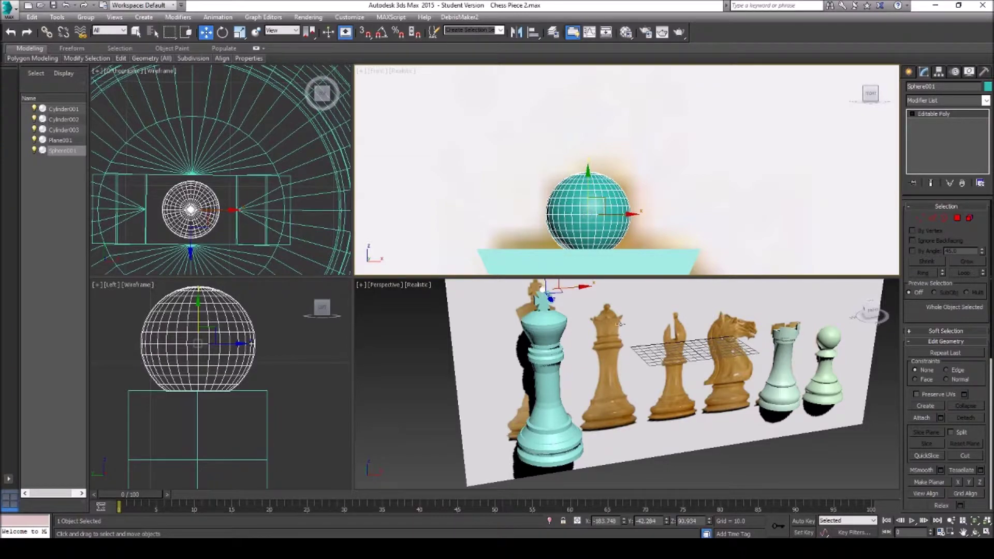
Attach the sphere to the king's body so both form one editable poly.
{"action": "left_click", "coordinate": [963, 533]}
{"action": "left_click_drag", "start_coordinate": [491, 328], "coordinate": [522, 379]}
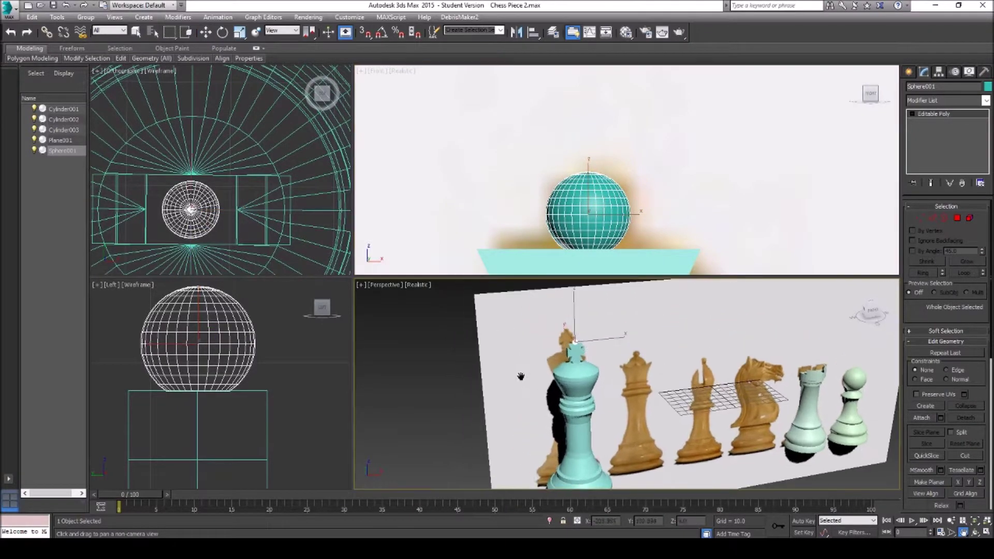
{"action": "scroll", "coordinate": [558, 365], "scroll_direction": "up", "scroll_amount": 6}
{"action": "left_click_drag", "start_coordinate": [585, 340], "coordinate": [576, 346]}
{"action": "key", "text": "w"}
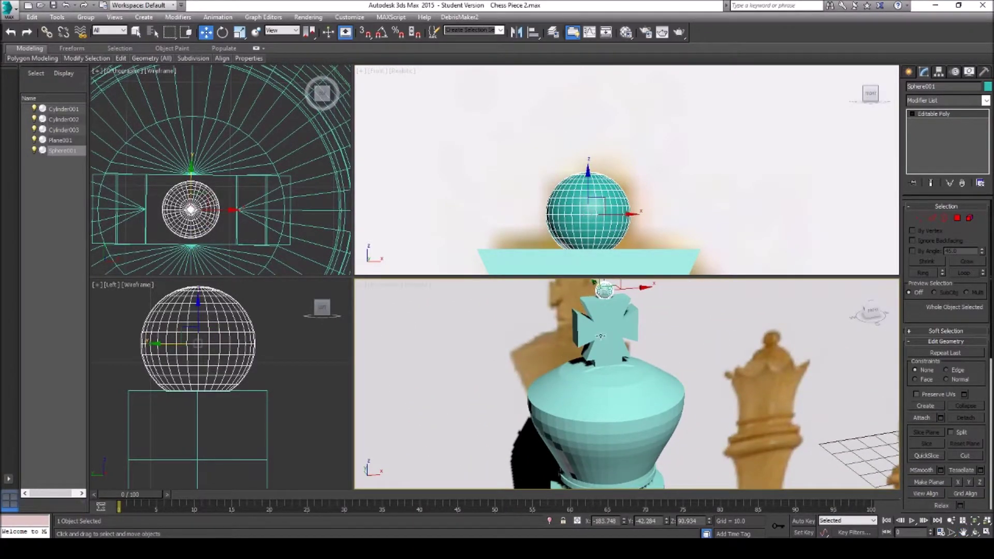
{"action": "left_click", "coordinate": [599, 334]}
{"action": "right_click", "coordinate": [597, 333]}
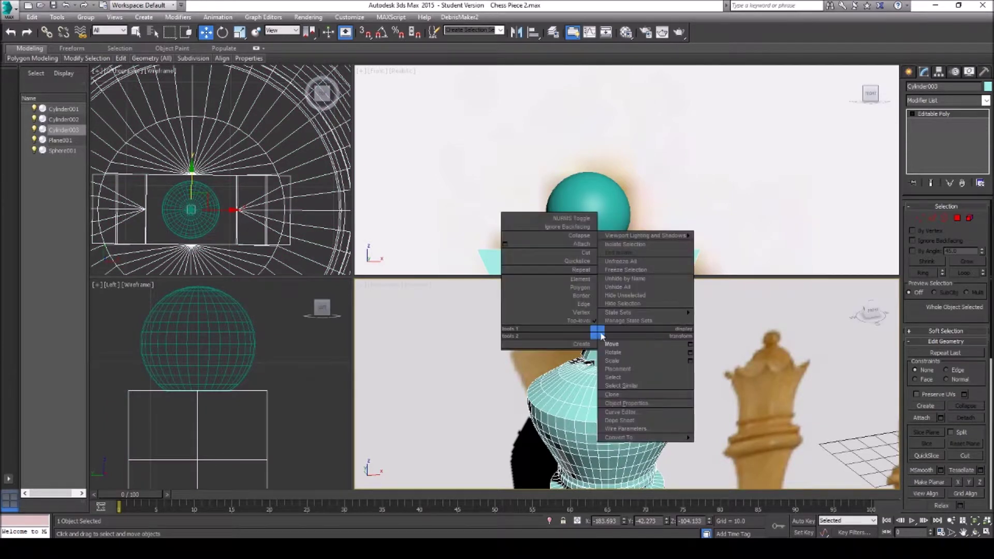
{"action": "left_click", "coordinate": [579, 244]}
{"action": "left_click", "coordinate": [591, 202]}
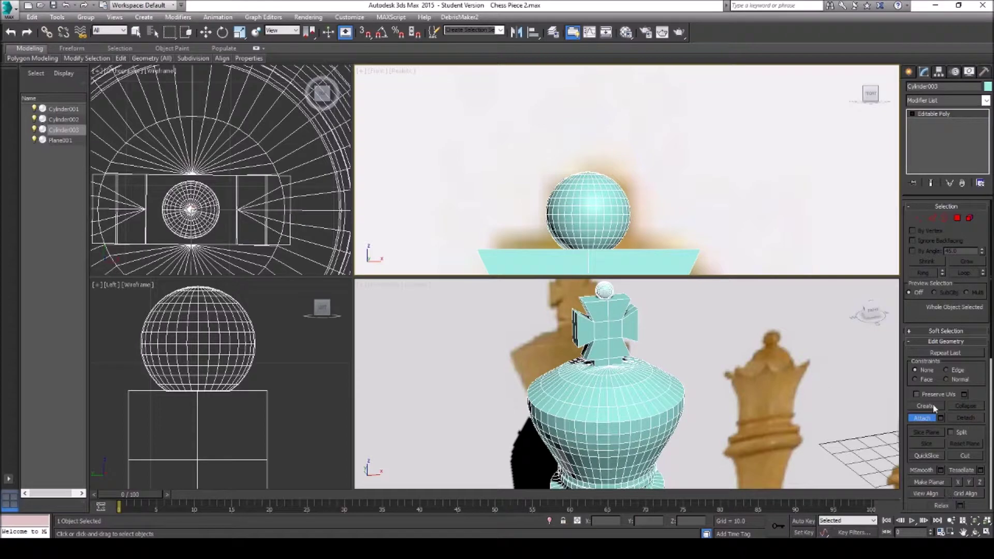
Auto-smooth all of the king's polygons with a 45.0 threshold, then deselect the piece.
{"action": "left_click", "coordinate": [957, 220]}
{"action": "left_click", "coordinate": [963, 534]}
{"action": "left_click_drag", "start_coordinate": [656, 400], "coordinate": [606, 344]}
{"action": "scroll", "coordinate": [606, 386], "scroll_direction": "down", "scroll_amount": 5}
{"action": "key", "text": "w"}
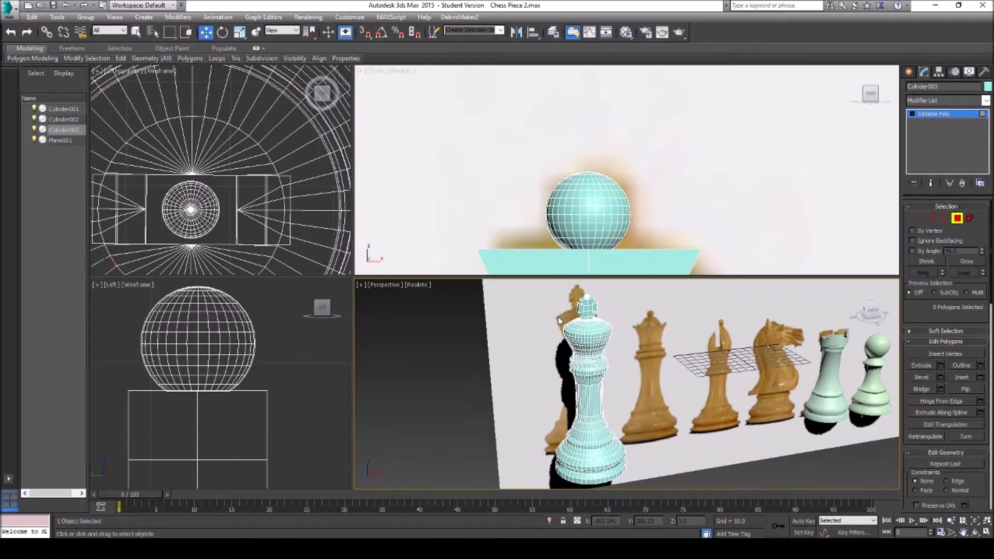
{"action": "left_click_drag", "start_coordinate": [673, 478], "coordinate": [673, 478]}
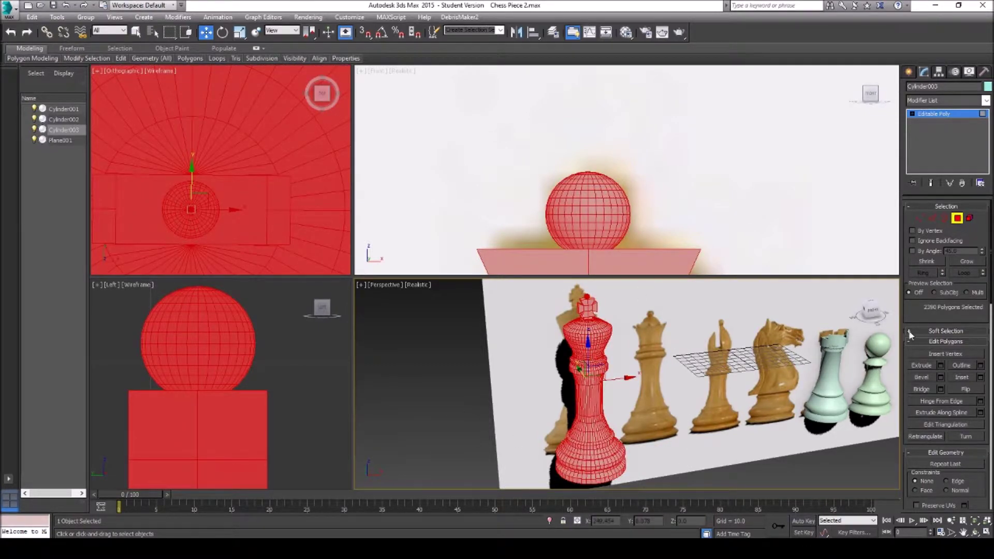
{"action": "scroll", "coordinate": [957, 350], "scroll_direction": "down", "scroll_amount": 10}
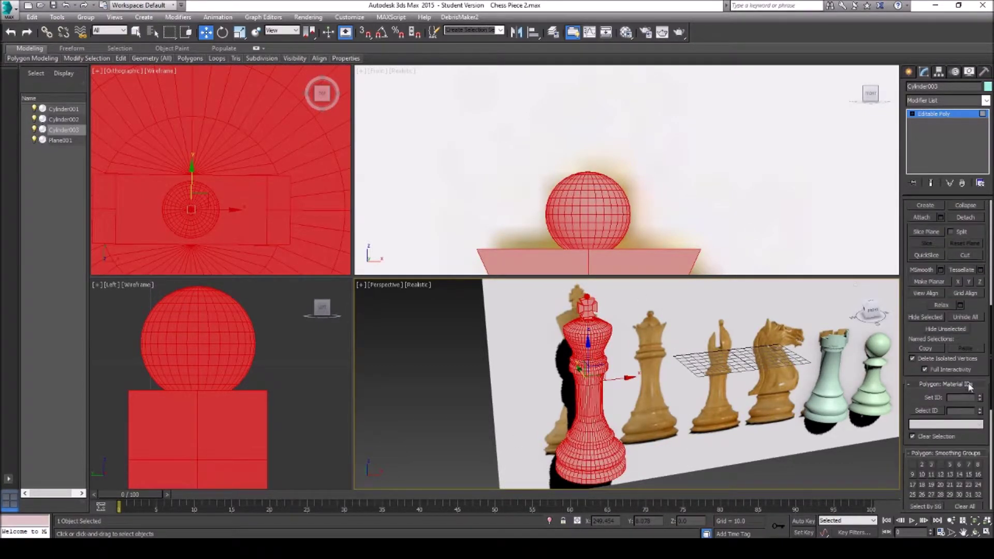
{"action": "scroll", "coordinate": [932, 490], "scroll_direction": "down", "scroll_amount": 3}
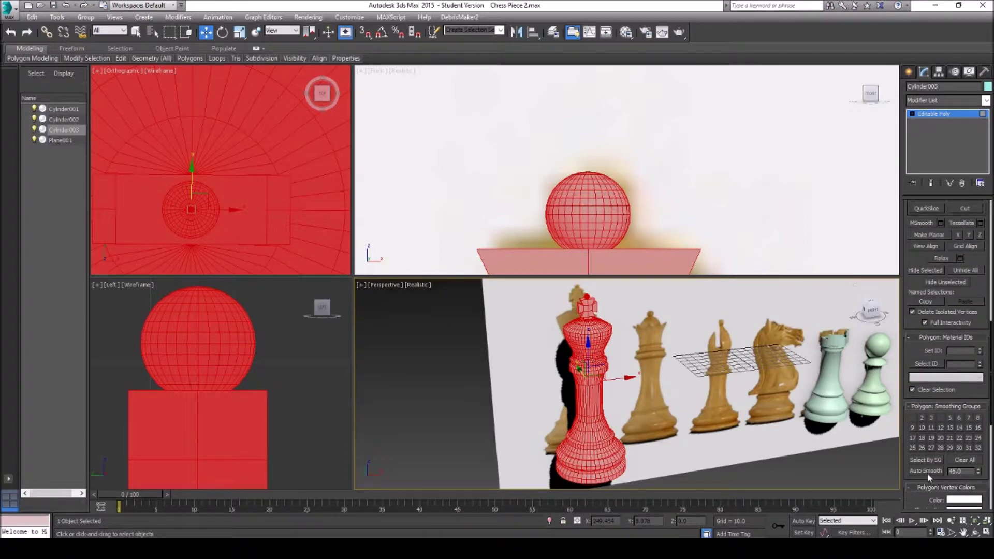
{"action": "left_click", "coordinate": [788, 480]}
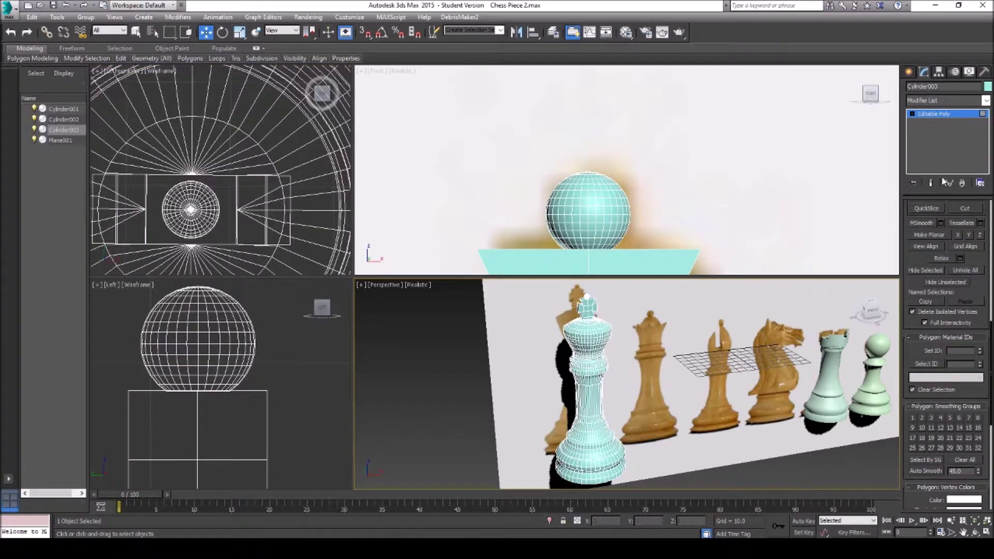
{"action": "left_click", "coordinate": [908, 72]}
{"action": "left_click", "coordinate": [464, 377]}
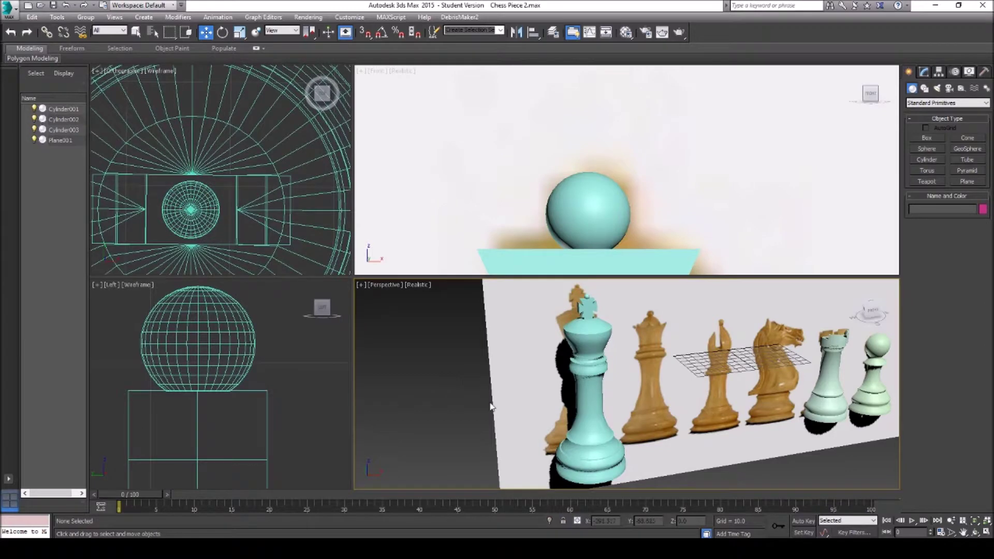
Draw a flat 48-sided cylinder of about 29.8 radius in the top view, centred on the rook.
{"action": "left_click", "coordinate": [976, 533]}
{"action": "left_click_drag", "start_coordinate": [609, 386], "coordinate": [712, 395]}
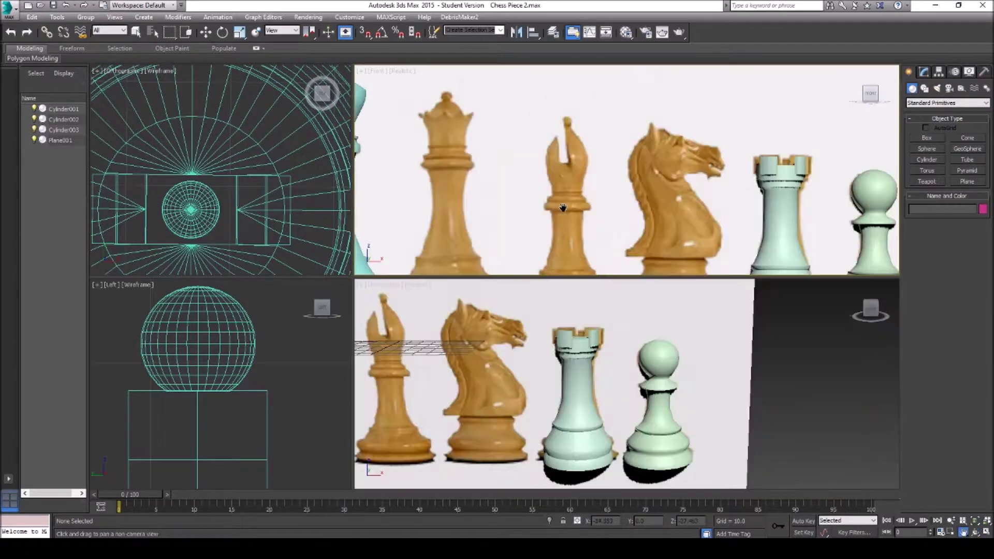
{"action": "mouse_move", "coordinate": [563, 207]}
{"action": "left_mouse_down"}
{"action": "mouse_move", "coordinate": [590, 228]}
{"action": "mouse_move", "coordinate": [579, 206]}
{"action": "left_mouse_up"}
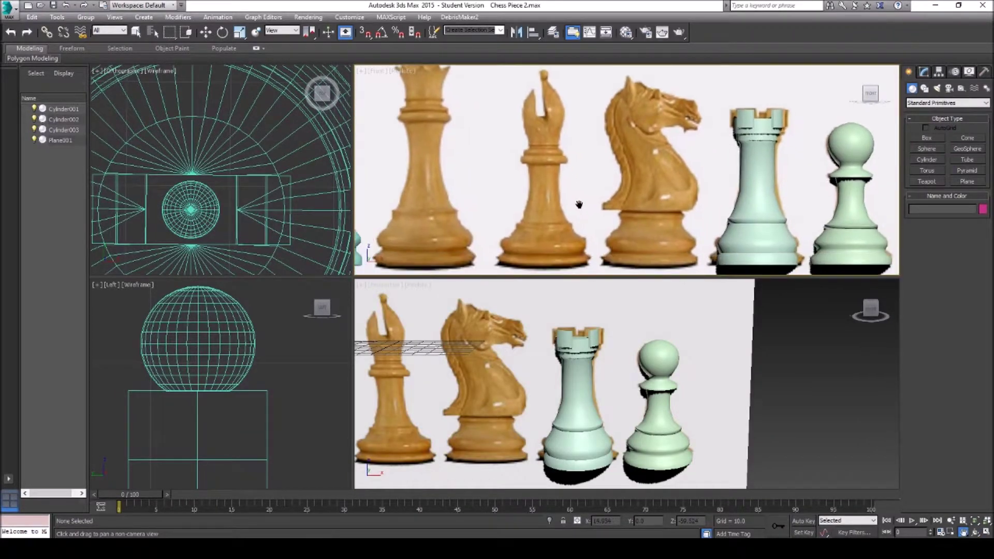
{"action": "scroll", "coordinate": [579, 202], "scroll_direction": "down", "scroll_amount": 3}
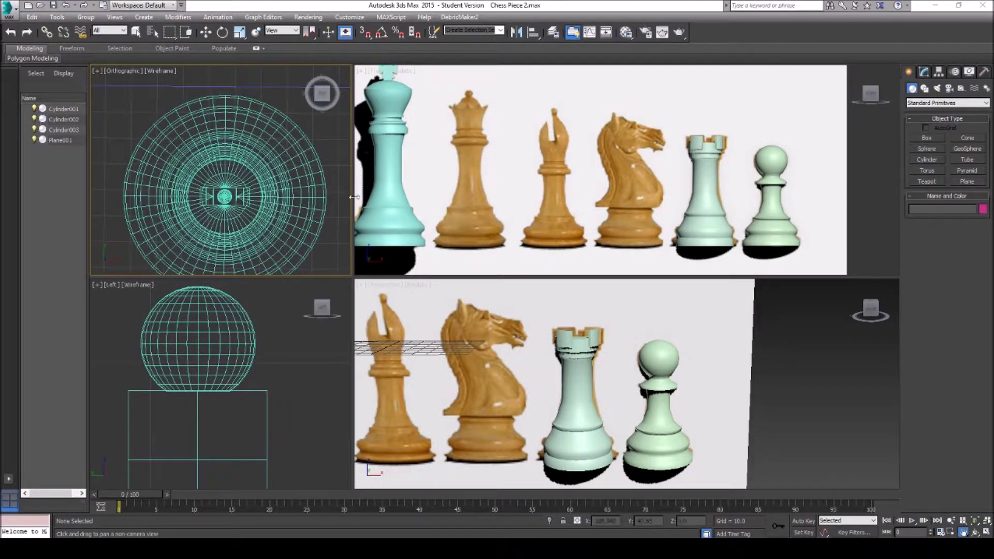
{"action": "scroll", "coordinate": [239, 198], "scroll_direction": "down", "scroll_amount": 5}
{"action": "scroll", "coordinate": [207, 197], "scroll_direction": "up", "scroll_amount": 5}
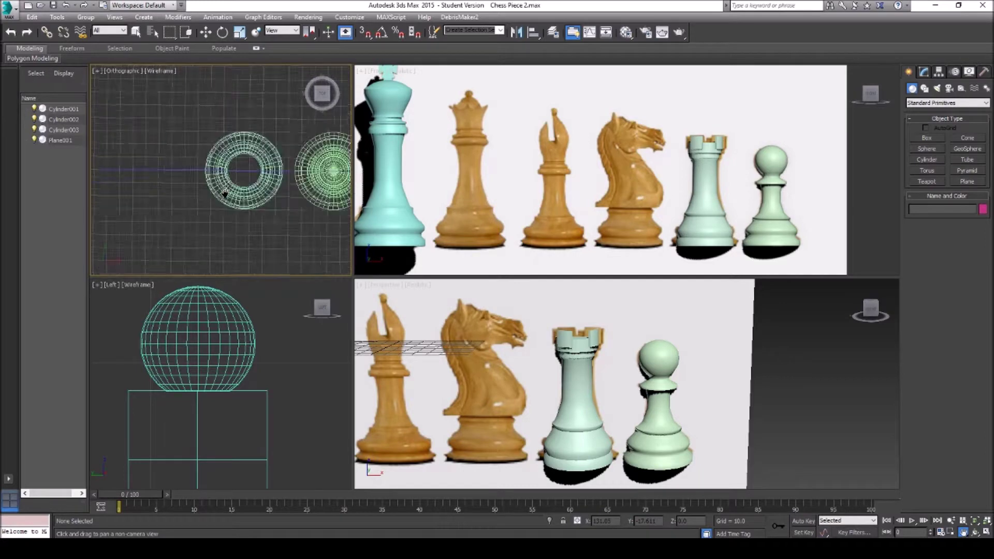
{"action": "left_click_drag", "start_coordinate": [191, 200], "coordinate": [184, 210]}
{"action": "key", "text": "w"}
{"action": "left_click", "coordinate": [225, 195]}
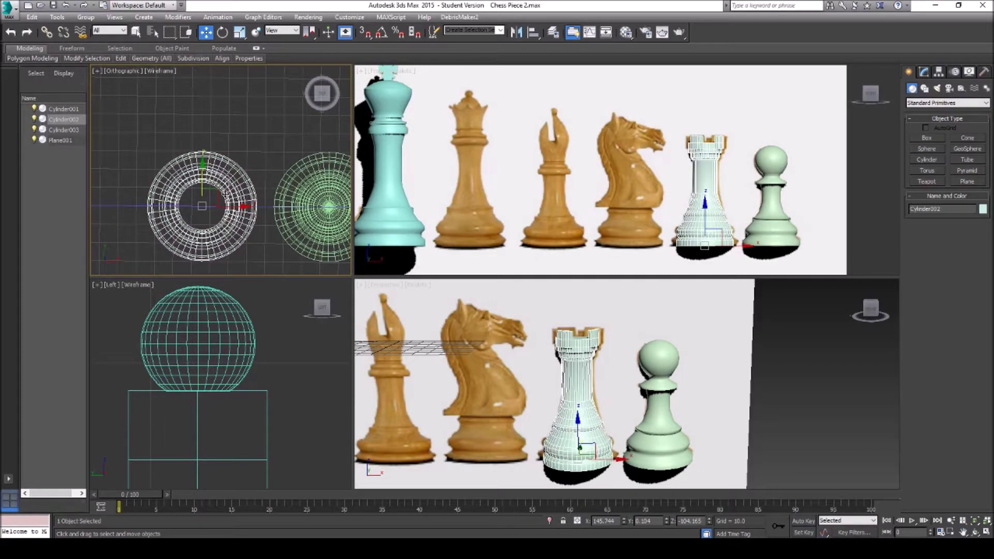
{"action": "left_click", "coordinate": [927, 159]}
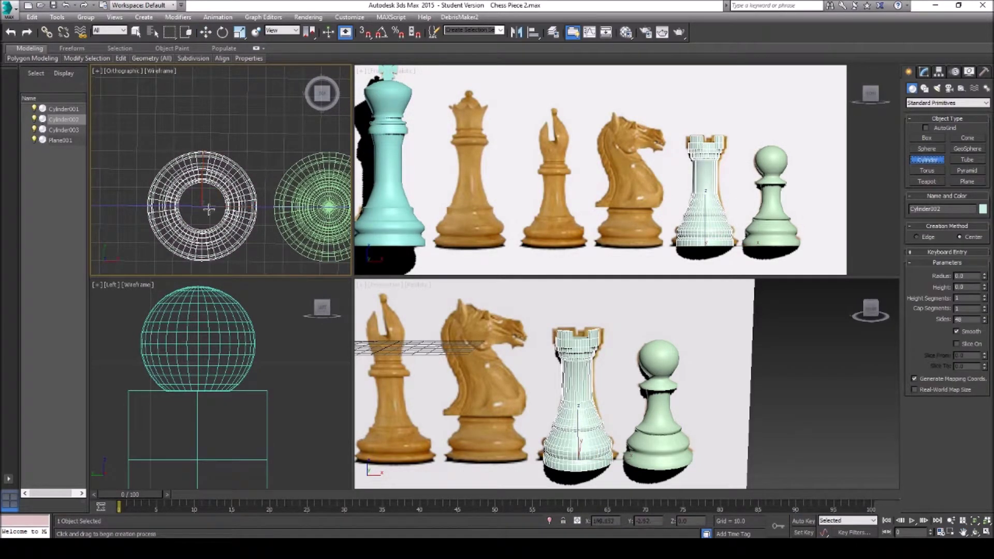
{"action": "scroll", "coordinate": [210, 209], "scroll_direction": "up", "scroll_amount": 4}
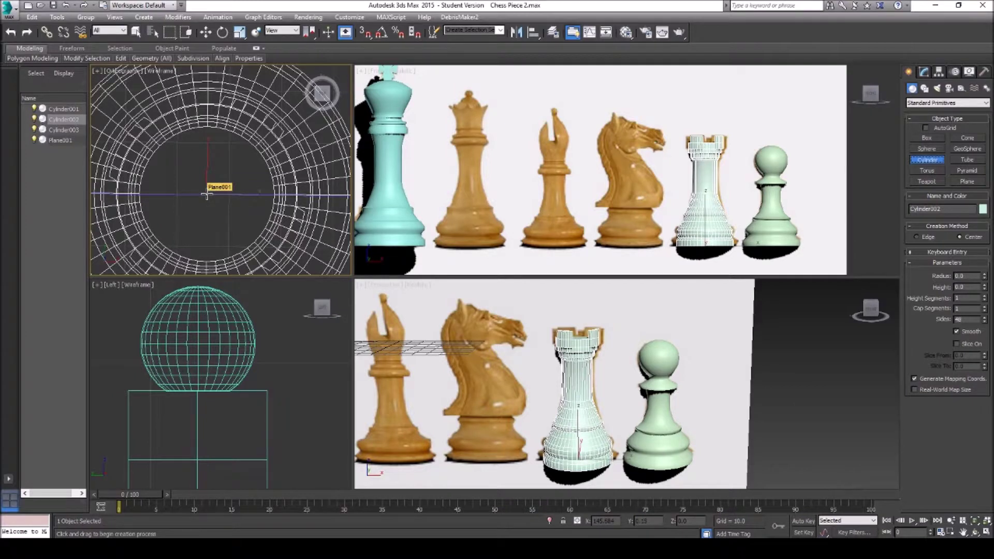
{"action": "left_click", "coordinate": [207, 193]}
{"action": "left_click_drag", "start_coordinate": [282, 265], "coordinate": [330, 284]}
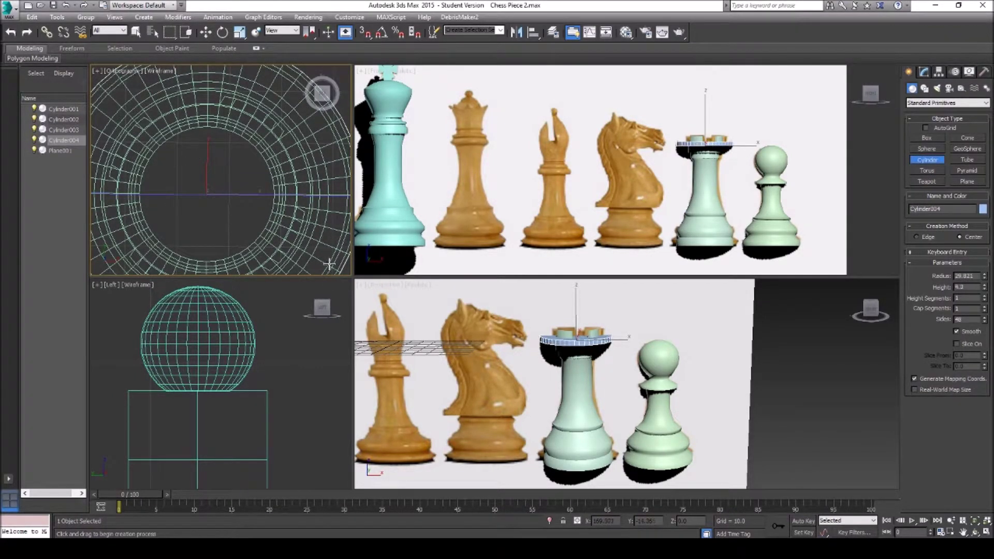
Lower the new cylinder to the foot of the rook, aligning its underside with the rook's base.
{"action": "right_click", "coordinate": [567, 310]}
{"action": "left_click_drag", "start_coordinate": [576, 310], "coordinate": [578, 439]}
{"action": "scroll", "coordinate": [699, 243], "scroll_direction": "up", "scroll_amount": 5}
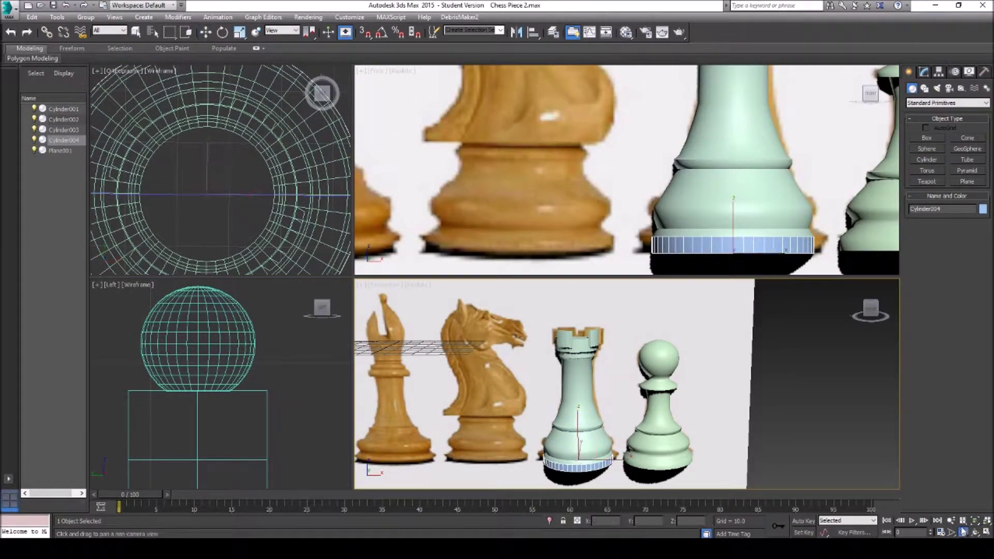
{"action": "left_click", "coordinate": [963, 532]}
{"action": "scroll", "coordinate": [554, 210], "scroll_direction": "up", "scroll_amount": 6}
{"action": "left_click_drag", "start_coordinate": [555, 211], "coordinate": [552, 162]}
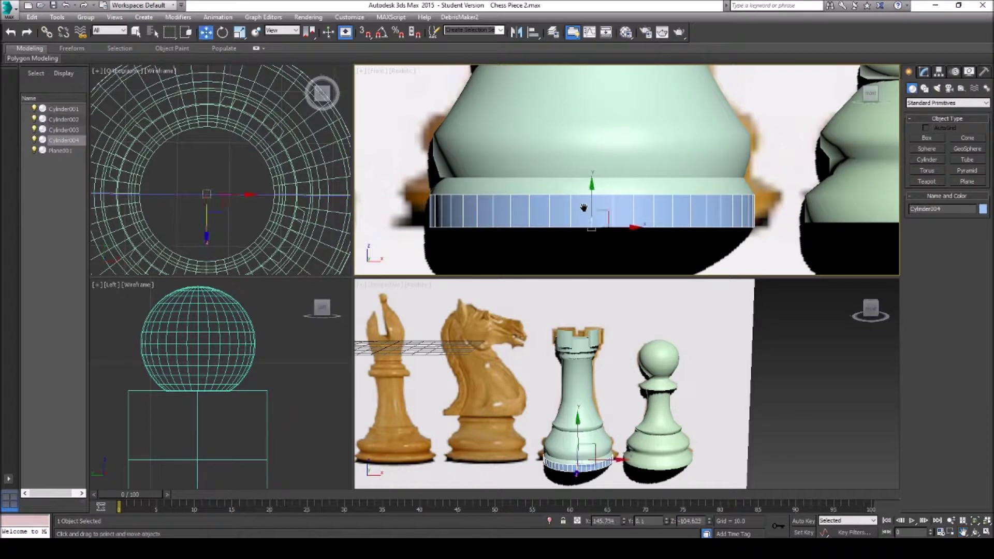
{"action": "left_click_drag", "start_coordinate": [598, 188], "coordinate": [598, 186]}
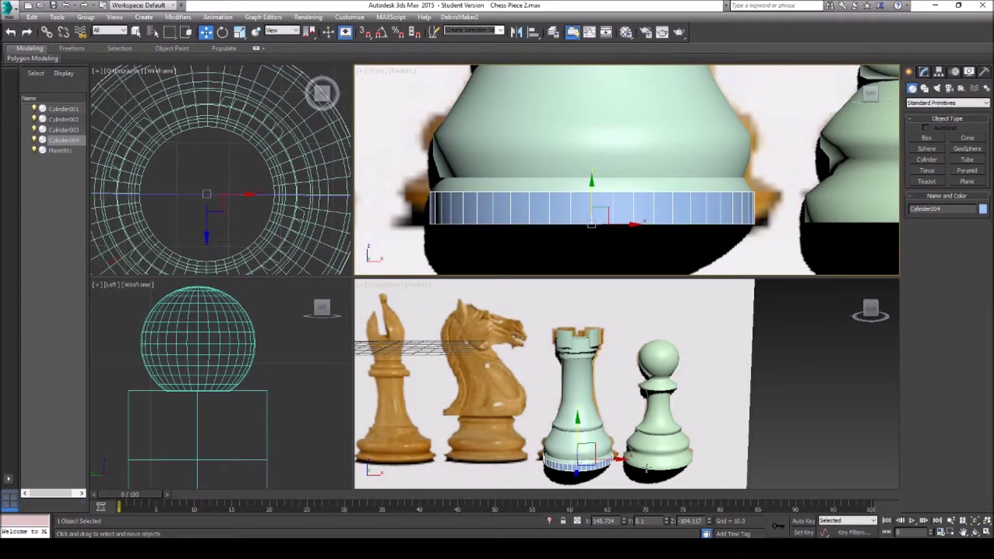
Convert the new cylinder to an editable poly.
{"action": "scroll", "coordinate": [569, 451], "scroll_direction": "up", "scroll_amount": 5}
{"action": "right_click", "coordinate": [637, 423]}
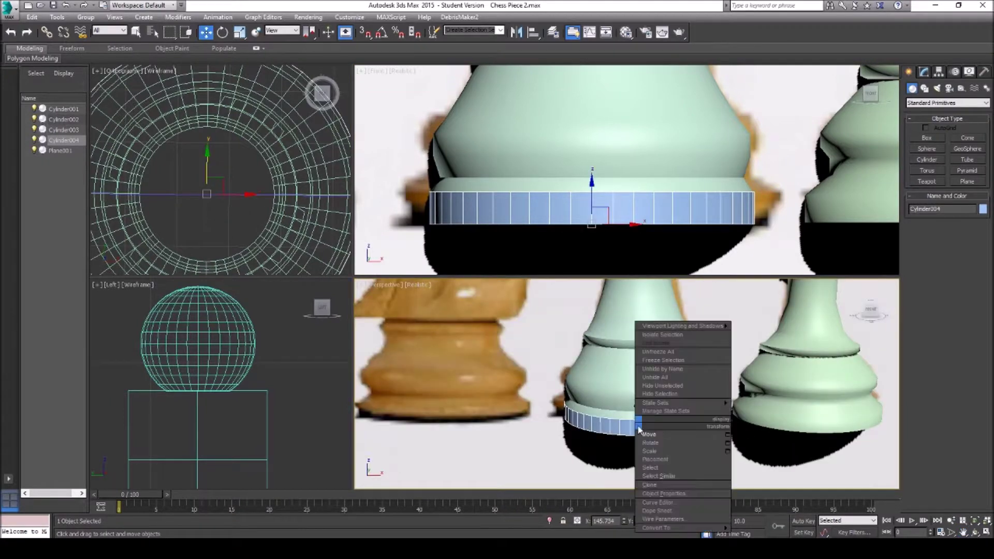
{"action": "mouse_move", "coordinate": [678, 528]}
{"action": "left_click", "coordinate": [755, 521]}
Lower the cylinder's top polygon slightly to about Z -98.5, reducing the disc's thickness.
{"action": "left_click", "coordinate": [957, 218]}
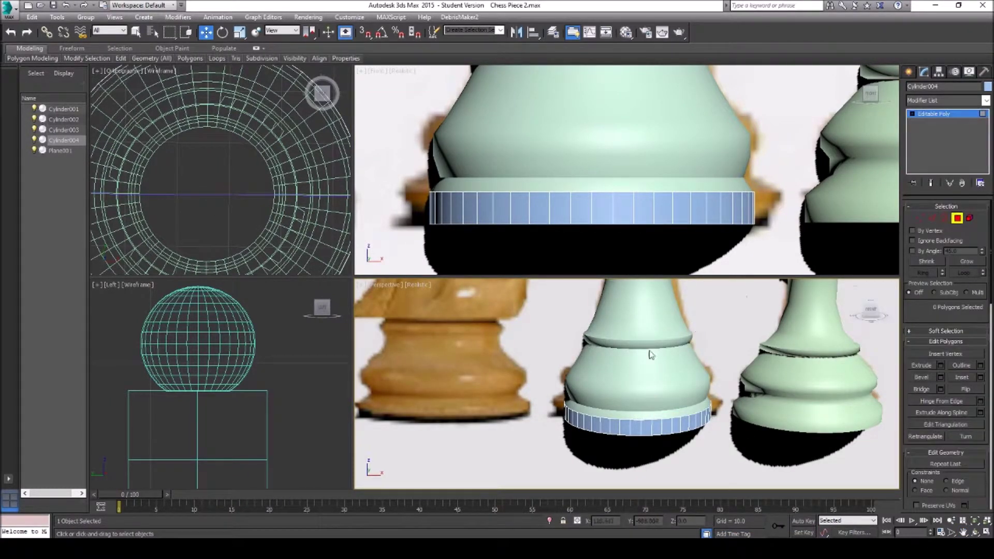
{"action": "double_click", "coordinate": [636, 415]}
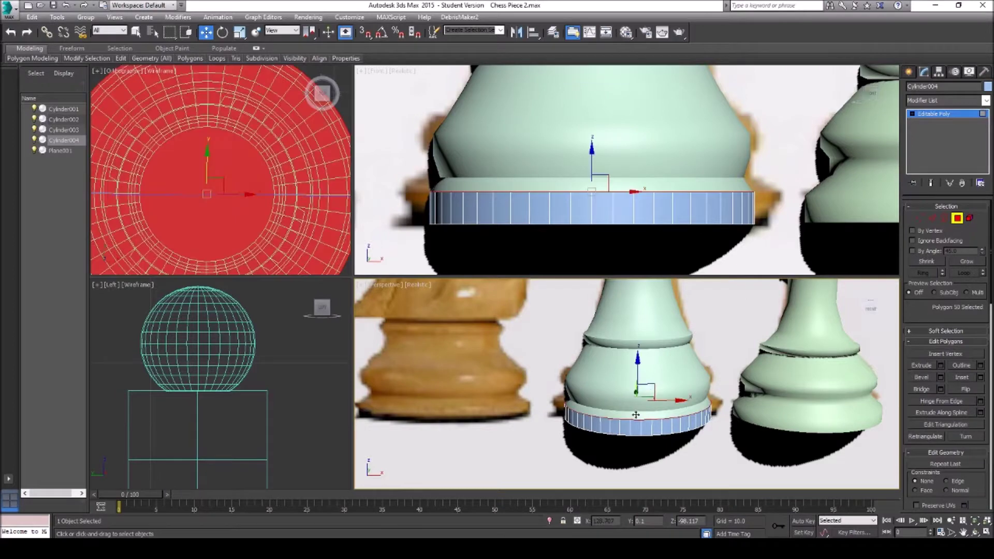
{"action": "left_click", "coordinate": [646, 371]}
{"action": "left_click", "coordinate": [622, 412]}
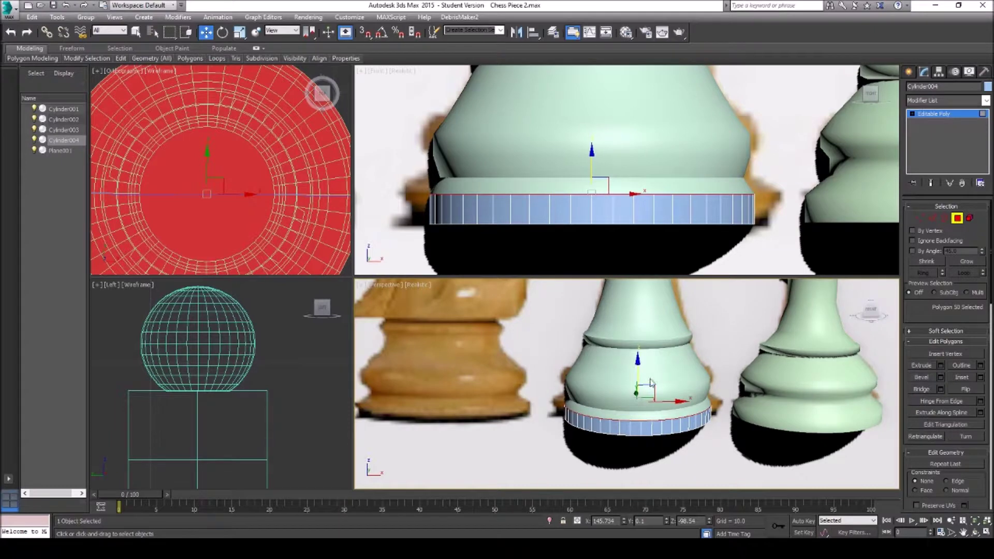
{"action": "left_click", "coordinate": [958, 218]}
Move the cylinder along the X axis to the reference bishop's base, at about X -11.5.
{"action": "left_click_drag", "start_coordinate": [672, 416], "coordinate": [321, 418]}
{"action": "left_click", "coordinate": [962, 533]}
{"action": "left_click_drag", "start_coordinate": [488, 395], "coordinate": [561, 381]}
{"action": "right_click", "coordinate": [563, 382]}
{"action": "left_click_drag", "start_coordinate": [622, 402], "coordinate": [586, 403]}
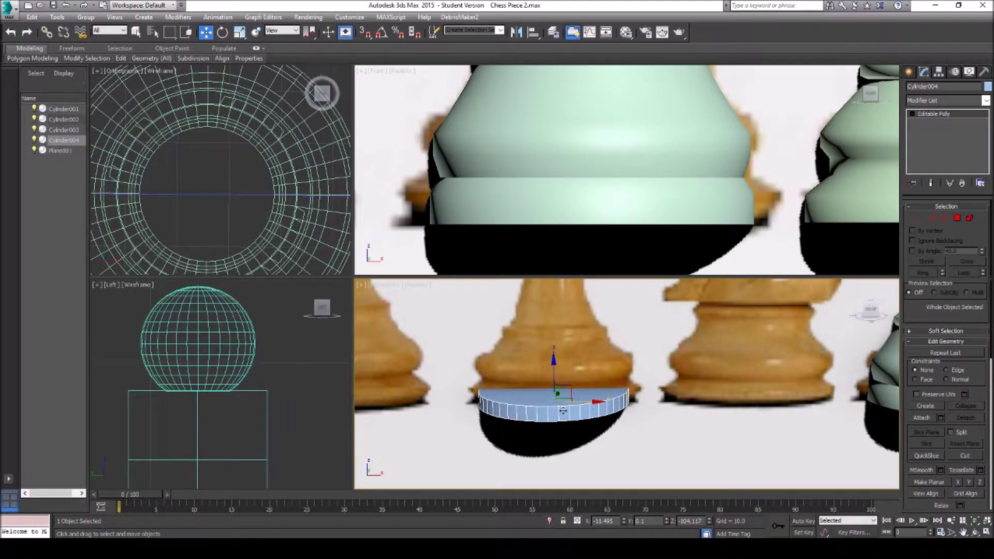
Scale the cylinder to about 107% in X and Y, keeping its height, to match the bishop's base width.
{"action": "right_click", "coordinate": [563, 410]}
{"action": "left_click", "coordinate": [575, 435]}
{"action": "left_click", "coordinate": [963, 532]}
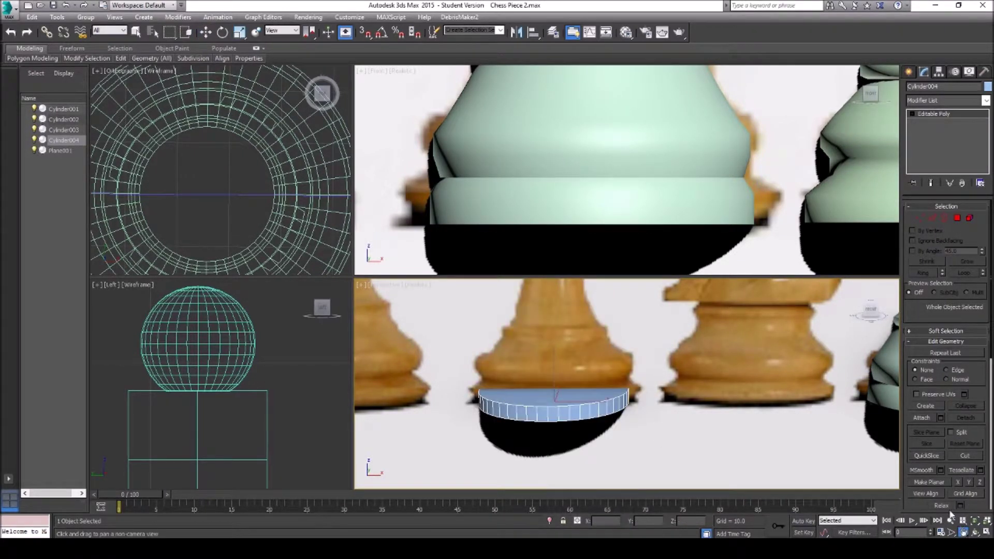
{"action": "scroll", "coordinate": [541, 239], "scroll_direction": "down", "scroll_amount": 5}
{"action": "scroll", "coordinate": [529, 215], "scroll_direction": "up", "scroll_amount": 6}
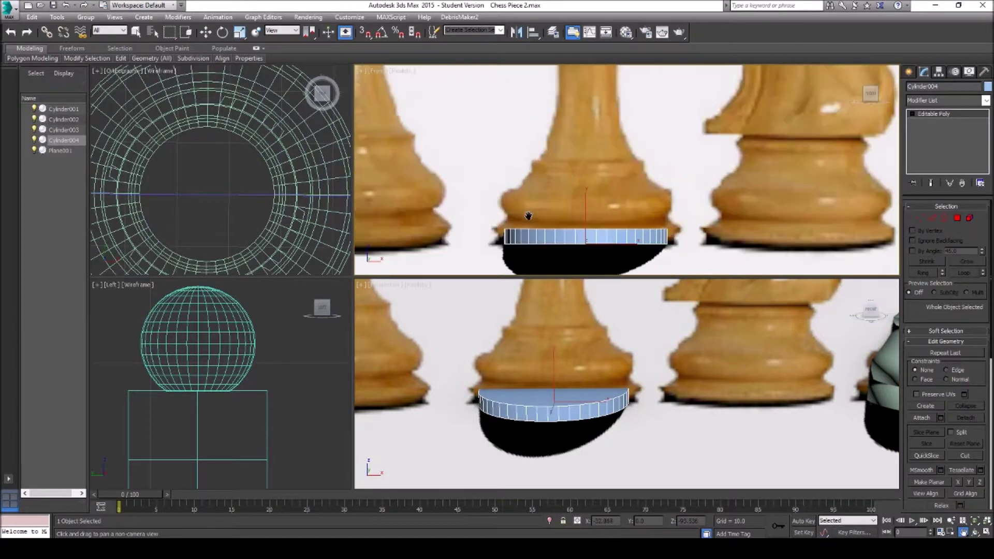
{"action": "scroll", "coordinate": [530, 215], "scroll_direction": "up", "scroll_amount": 4}
{"action": "left_click", "coordinate": [538, 409]}
{"action": "key", "text": "r"}
{"action": "left_click_drag", "start_coordinate": [536, 411], "coordinate": [538, 412]}
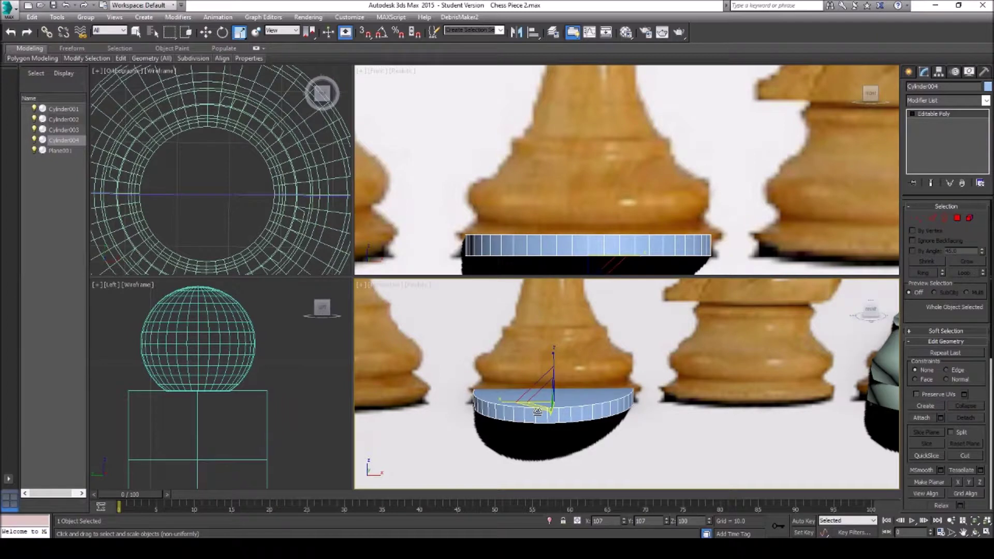
Scale the bishop's base cylinder up to about 109% in X and Y, keeping its height, to match the reference.
{"action": "scroll", "coordinate": [538, 411], "scroll_direction": "up", "scroll_amount": 4}
{"action": "left_click_drag", "start_coordinate": [553, 401], "coordinate": [612, 380]}
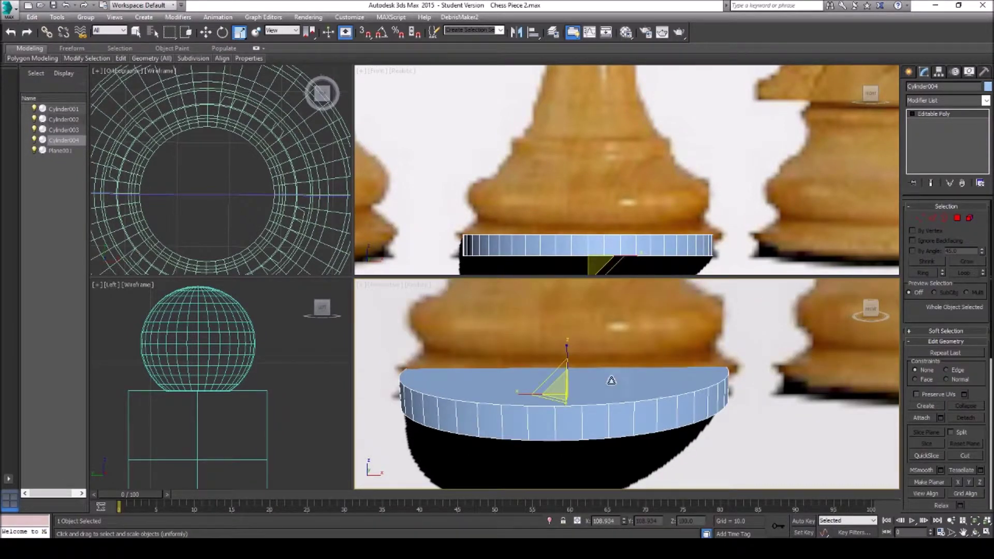
Bevel the base's top polygon upward and slightly inward to form the bottom rim and a narrower straight band above it.
{"action": "left_click", "coordinate": [957, 218]}
{"action": "left_click", "coordinate": [963, 532]}
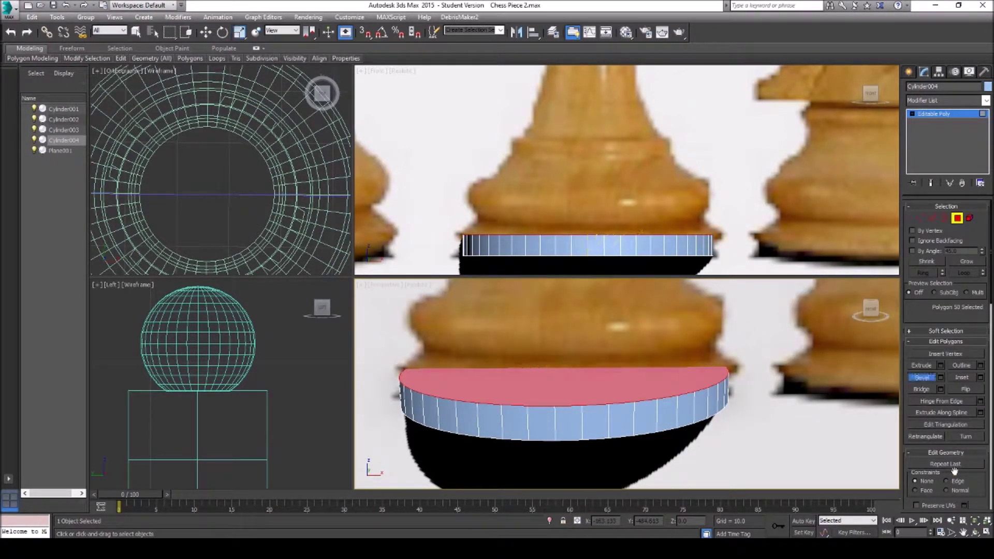
{"action": "scroll", "coordinate": [564, 376], "scroll_direction": "down", "scroll_amount": 3}
{"action": "key", "text": "ctrl+shift+b"}
{"action": "left_click_drag", "start_coordinate": [560, 392], "coordinate": [558, 387]}
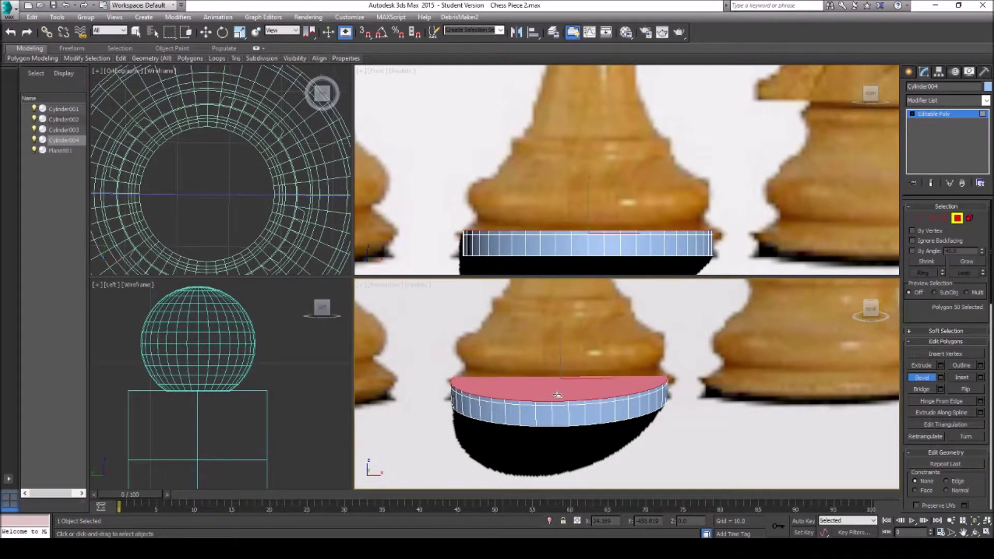
{"action": "left_click", "coordinate": [557, 400]}
{"action": "mouse_move", "coordinate": [557, 400]}
{"action": "left_mouse_down"}
{"action": "mouse_move", "coordinate": [556, 365]}
{"action": "mouse_move", "coordinate": [567, 370]}
{"action": "left_mouse_up"}
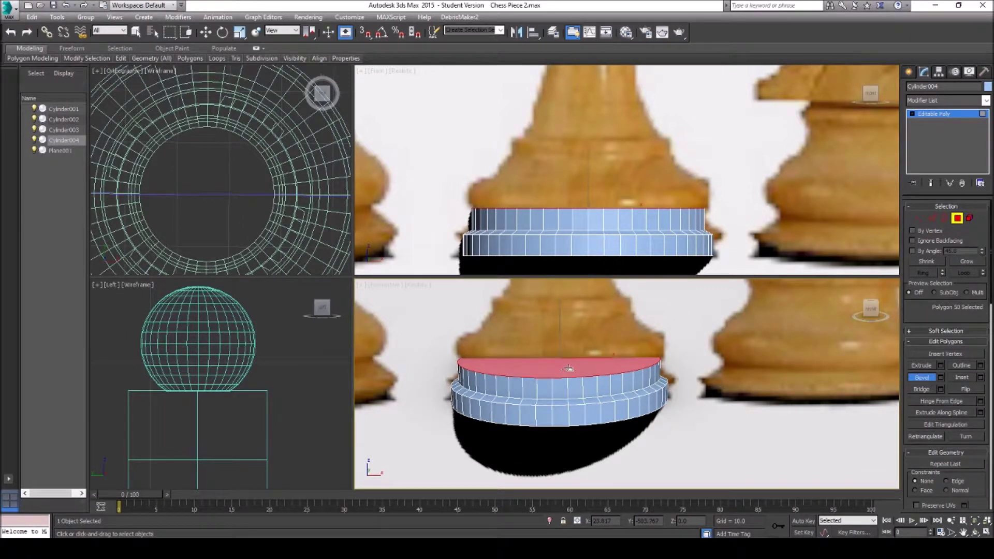
{"action": "left_click", "coordinate": [588, 361]}
Extrude the band's top polygon slightly, then lower the new ring of vertices to leave only a very thin step.
{"action": "left_click", "coordinate": [922, 365]}
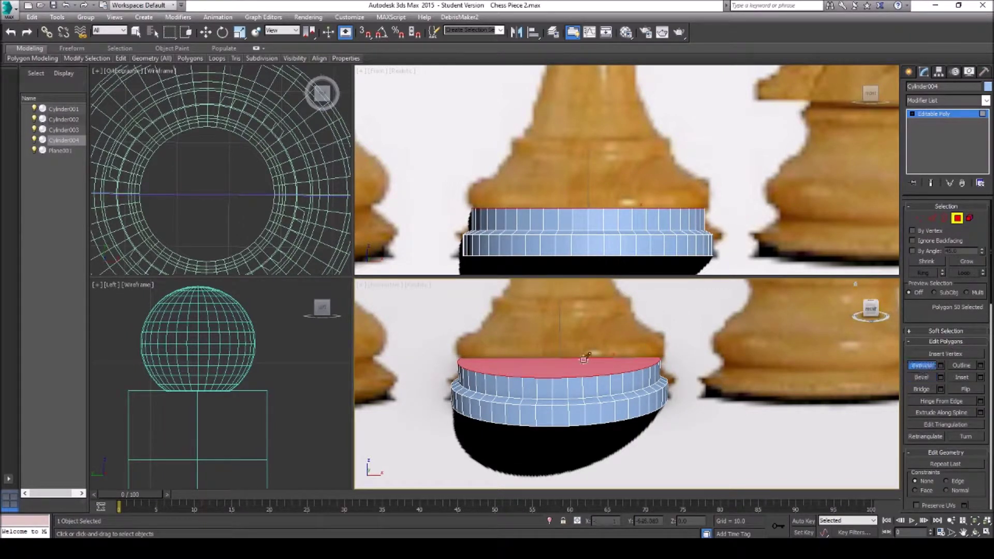
{"action": "left_click_drag", "start_coordinate": [568, 361], "coordinate": [567, 367]}
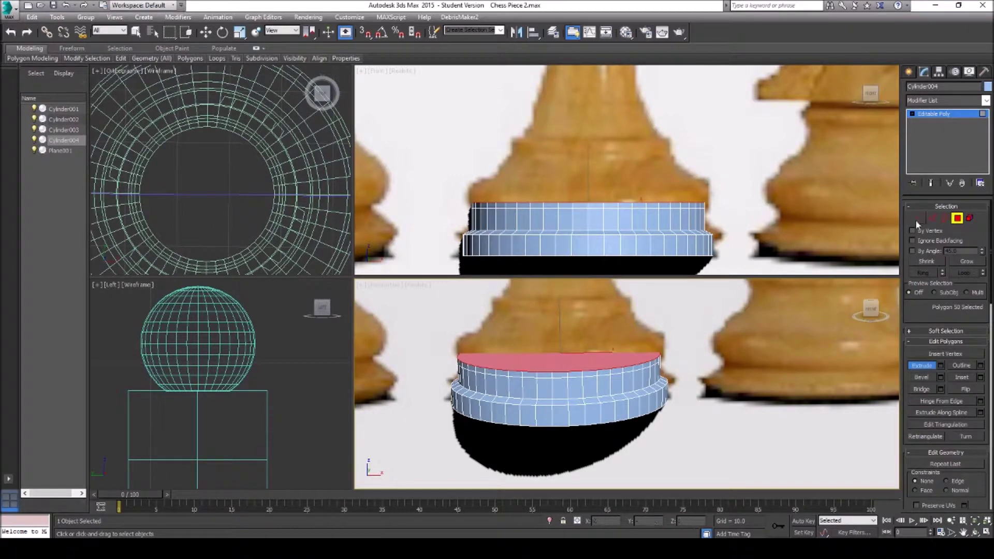
{"action": "key", "text": "1"}
{"action": "scroll", "coordinate": [473, 361], "scroll_direction": "up", "scroll_amount": 4}
{"action": "middle_click_drag", "start_coordinate": [473, 361], "coordinate": [552, 366]}
{"action": "scroll", "coordinate": [559, 192], "scroll_direction": "up", "scroll_amount": 3}
{"action": "scroll", "coordinate": [582, 411], "scroll_direction": "down", "scroll_amount": 6}
{"action": "left_click_drag", "start_coordinate": [373, 158], "coordinate": [864, 193]}
{"action": "key", "text": "r"}
{"action": "key", "text": "w"}
{"action": "left_click_drag", "start_coordinate": [618, 146], "coordinate": [621, 158]}
Scale the top polygon outward so it overhangs the narrower band, matching the bulge of the reference base.
{"action": "left_click", "coordinate": [958, 219]}
{"action": "right_click", "coordinate": [589, 411]}
{"action": "right_click", "coordinate": [590, 412]}
{"action": "left_click", "coordinate": [605, 439]}
{"action": "left_click_drag", "start_coordinate": [567, 420], "coordinate": [614, 387]}
Extrude the widened polygon upward into a thick band and lower its top vertices to about Z -84.3.
{"action": "left_click", "coordinate": [923, 365]}
{"action": "left_click", "coordinate": [919, 219]}
{"action": "left_click_drag", "start_coordinate": [868, 111], "coordinate": [469, 155]}
{"action": "left_click_drag", "start_coordinate": [370, 139], "coordinate": [369, 138]}
{"action": "right_click", "coordinate": [548, 131]}
{"action": "left_click", "coordinate": [553, 139]}
{"action": "left_click_drag", "start_coordinate": [618, 102], "coordinate": [619, 113]}
Inset the thick band's top polygon slightly, reducing it to a smaller face inside the upper rim.
{"action": "left_click", "coordinate": [957, 218]}
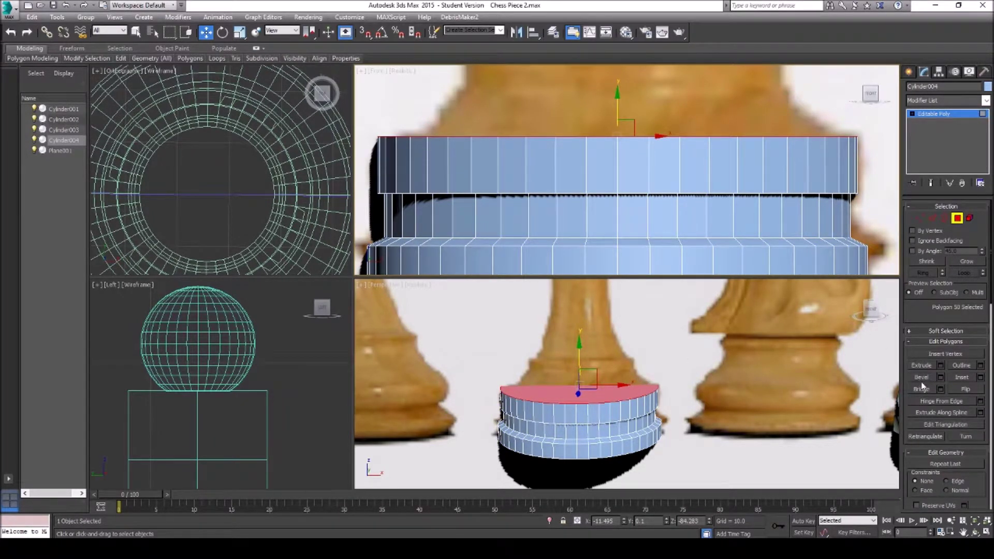
{"action": "left_click", "coordinate": [961, 377]}
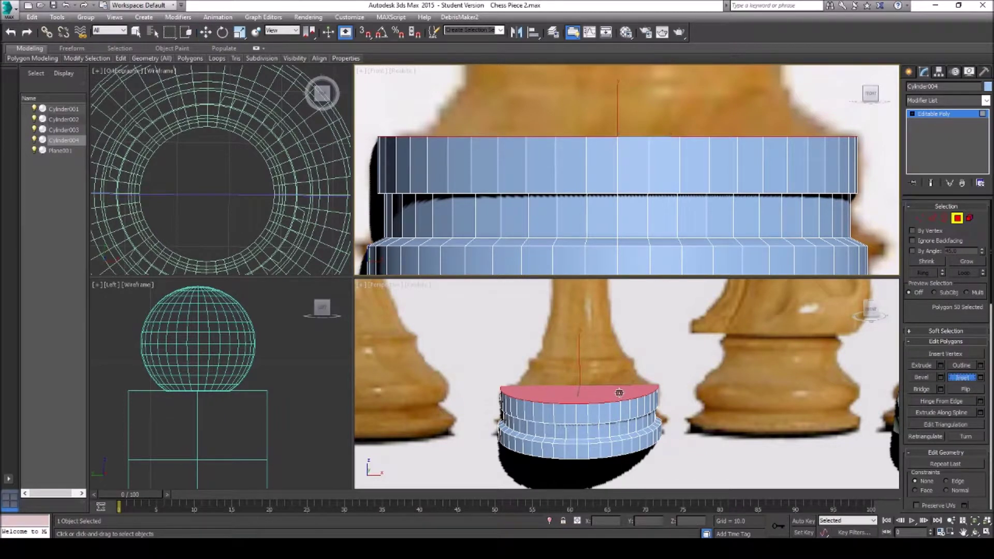
{"action": "right_click", "coordinate": [619, 393]}
{"action": "right_click", "coordinate": [616, 394]}
{"action": "left_click", "coordinate": [629, 421]}
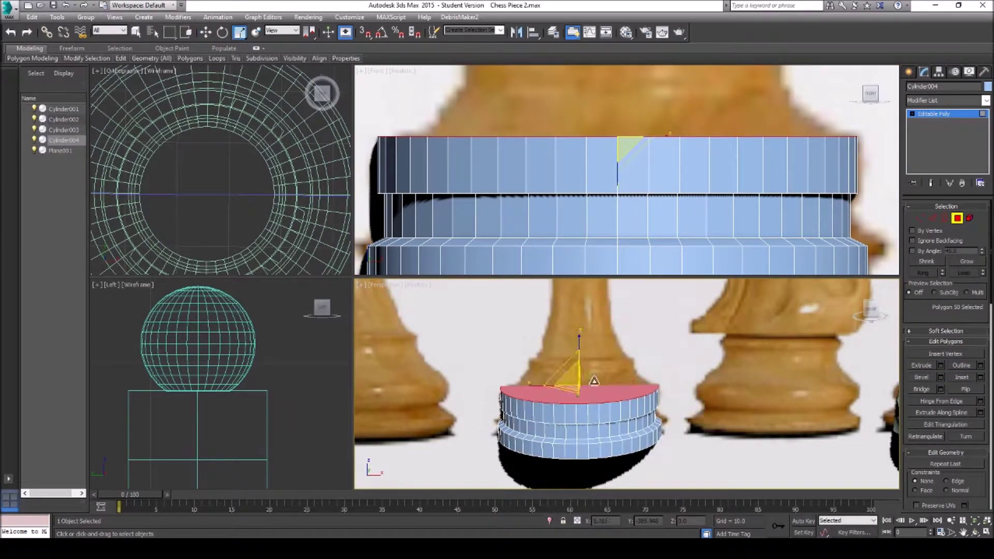
{"action": "left_click_drag", "start_coordinate": [561, 392], "coordinate": [561, 390]}
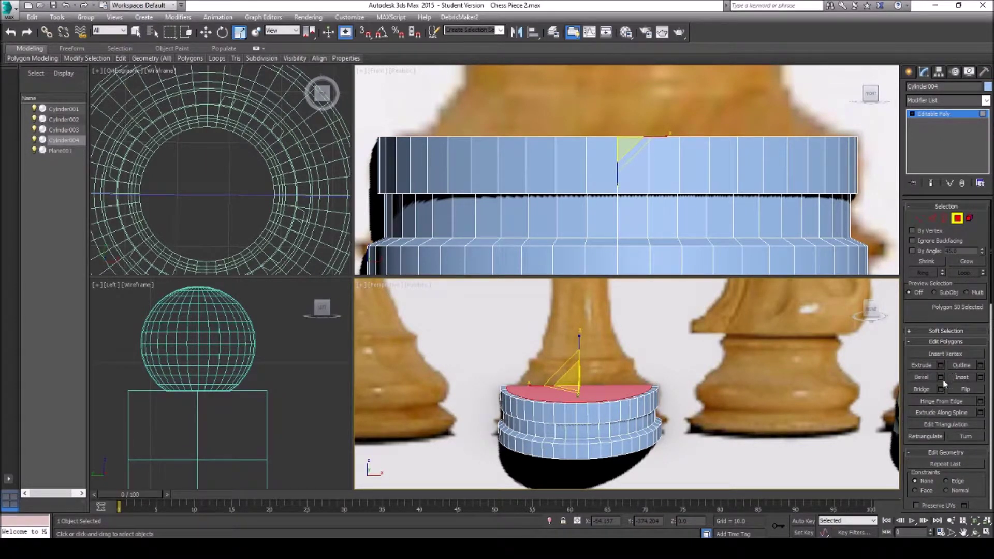
Bevel the top polygon upward and strongly inward to form the sloping shoulder of the bishop's base.
{"action": "left_click", "coordinate": [918, 378]}
{"action": "left_click_drag", "start_coordinate": [603, 391], "coordinate": [602, 378]}
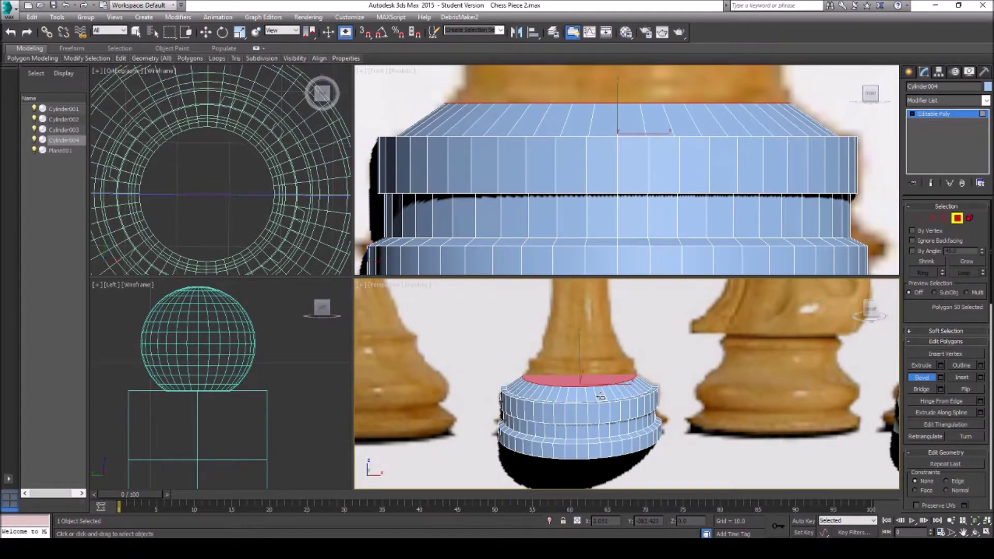
{"action": "left_click", "coordinate": [601, 397]}
{"action": "right_click", "coordinate": [600, 396]}
Bevel the shoulder's top polygon slightly inward, then straight upward to form a short vertical ring.
{"action": "scroll", "coordinate": [604, 233], "scroll_direction": "down", "scroll_amount": 5}
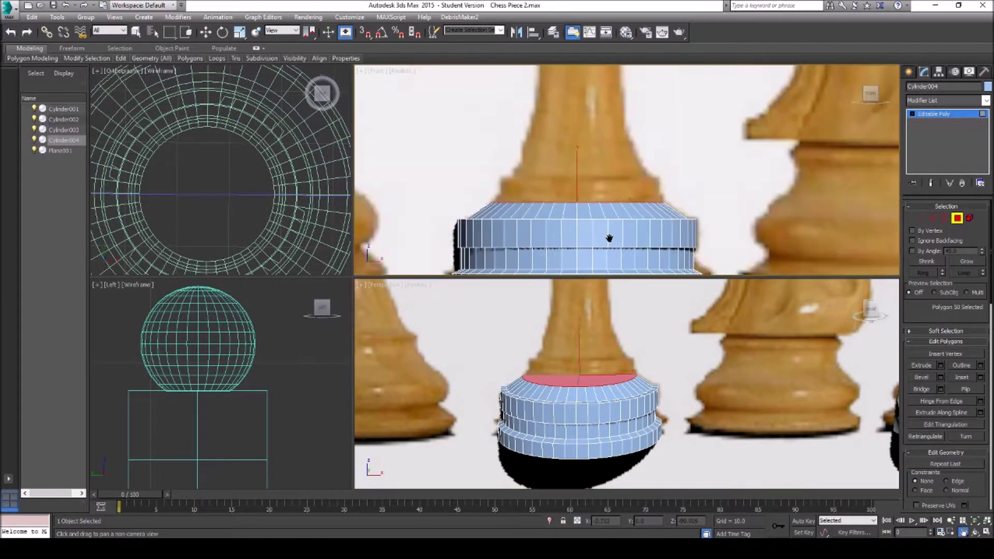
{"action": "middle_click_drag", "start_coordinate": [604, 233], "coordinate": [577, 223]}
{"action": "key", "text": "ctrl+shift+b"}
{"action": "left_click_drag", "start_coordinate": [587, 379], "coordinate": [589, 373]}
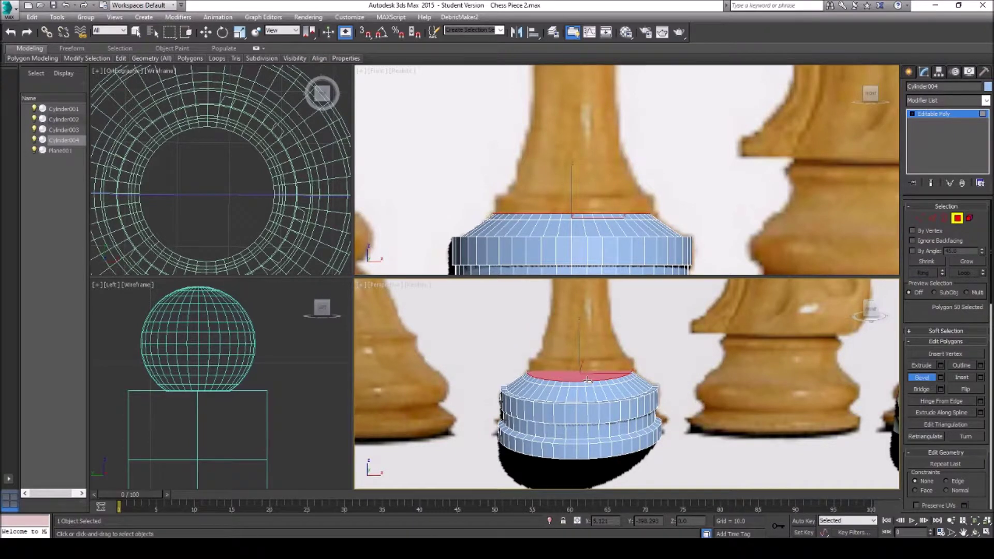
{"action": "left_click", "coordinate": [587, 379]}
{"action": "left_click_drag", "start_coordinate": [587, 379], "coordinate": [596, 363]}
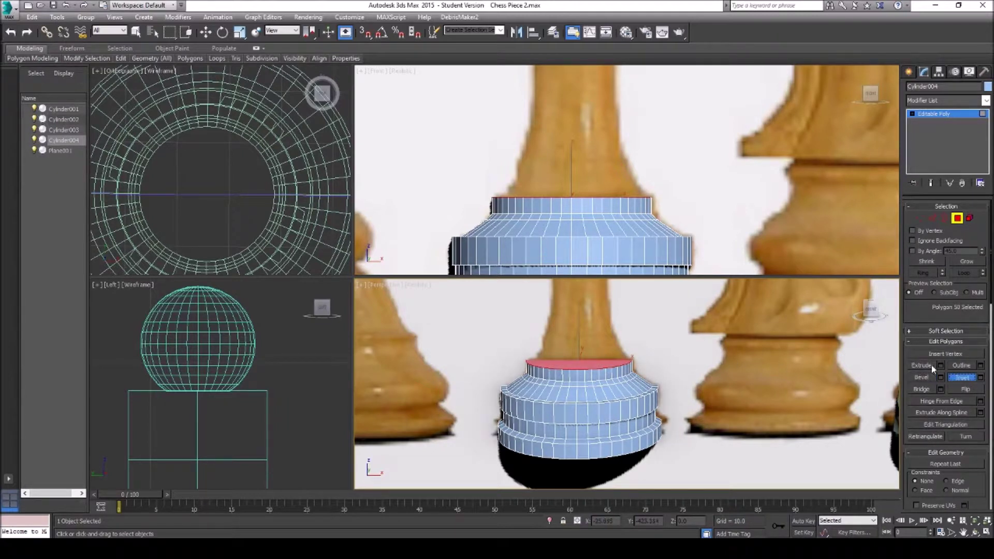
Bevel the ring's top polygon upward and inward in two tapering segments to meet the bottom of the bishop's neck.
{"action": "left_click_drag", "start_coordinate": [603, 364], "coordinate": [600, 339]}
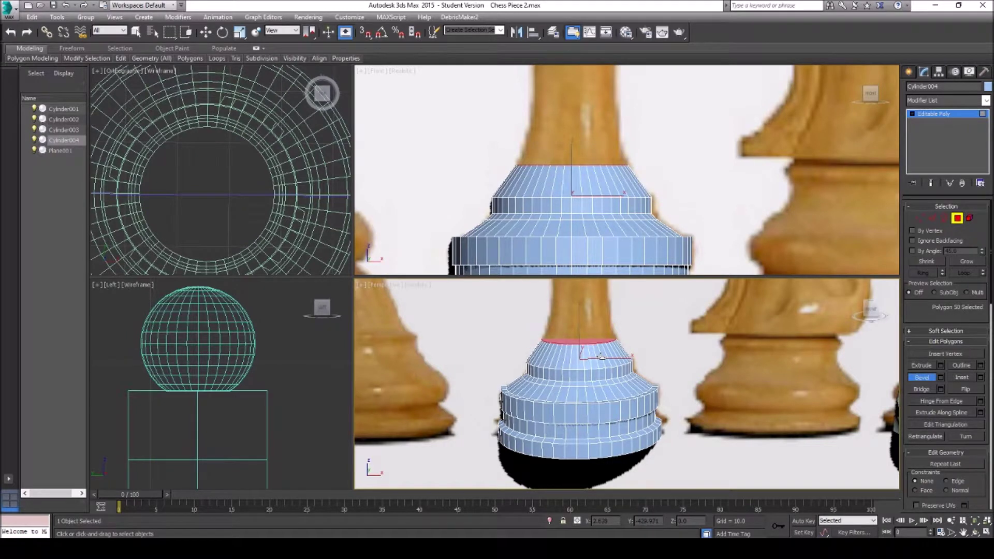
{"action": "left_click", "coordinate": [600, 355]}
{"action": "left_click_drag", "start_coordinate": [588, 340], "coordinate": [590, 335]}
{"action": "left_click", "coordinate": [590, 337]}
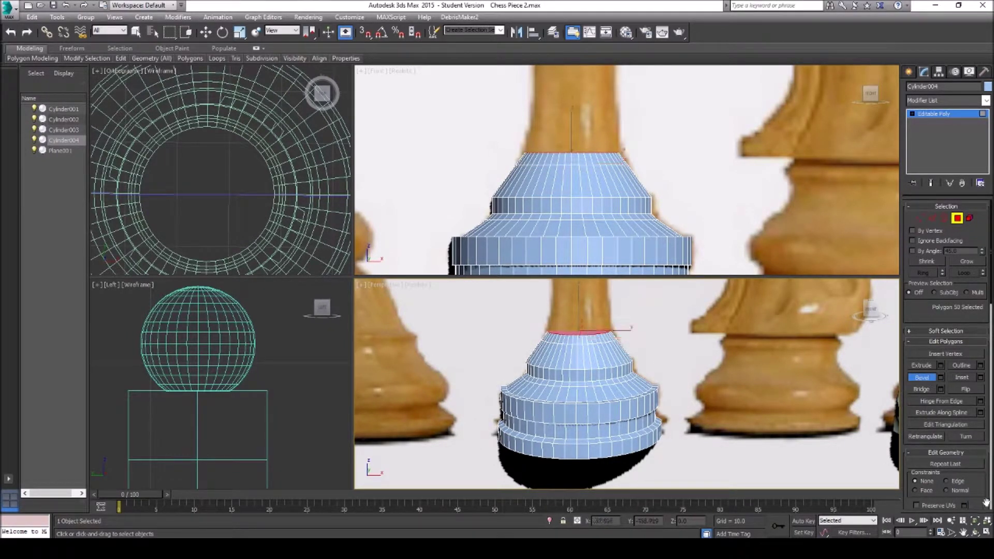
Bevel the top polygon upward and slightly inward to shape the lower segment of the bishop's neck.
{"action": "left_click", "coordinate": [963, 533]}
{"action": "left_click_drag", "start_coordinate": [532, 123], "coordinate": [508, 189]}
{"action": "scroll", "coordinate": [501, 221], "scroll_direction": "down", "scroll_amount": 2}
{"action": "left_click_drag", "start_coordinate": [525, 223], "coordinate": [526, 249]}
{"action": "scroll", "coordinate": [533, 216], "scroll_direction": "up", "scroll_amount": 2}
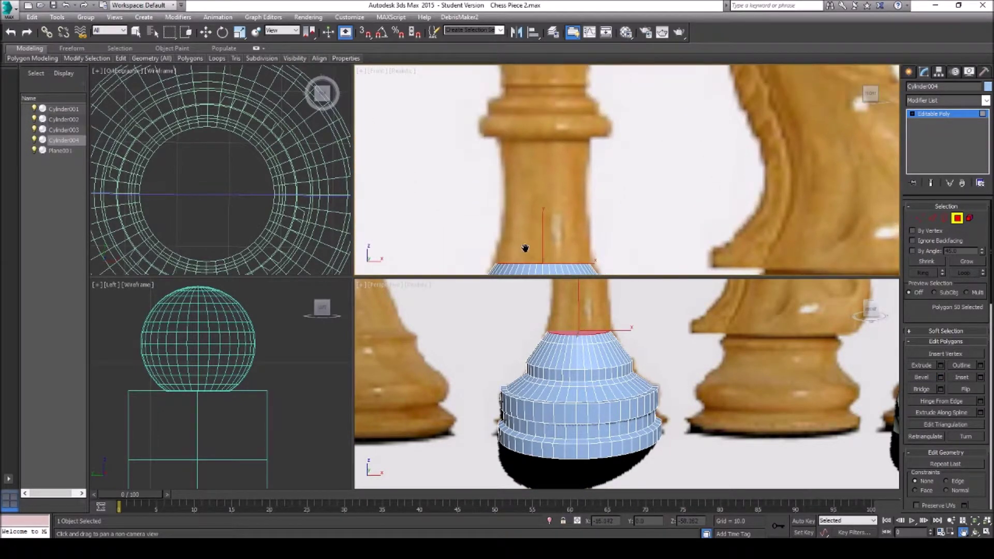
{"action": "scroll", "coordinate": [526, 249], "scroll_direction": "down", "scroll_amount": 2}
{"action": "left_click_drag", "start_coordinate": [568, 322], "coordinate": [589, 338]}
{"action": "right_click", "coordinate": [585, 349]}
{"action": "left_click", "coordinate": [593, 344]}
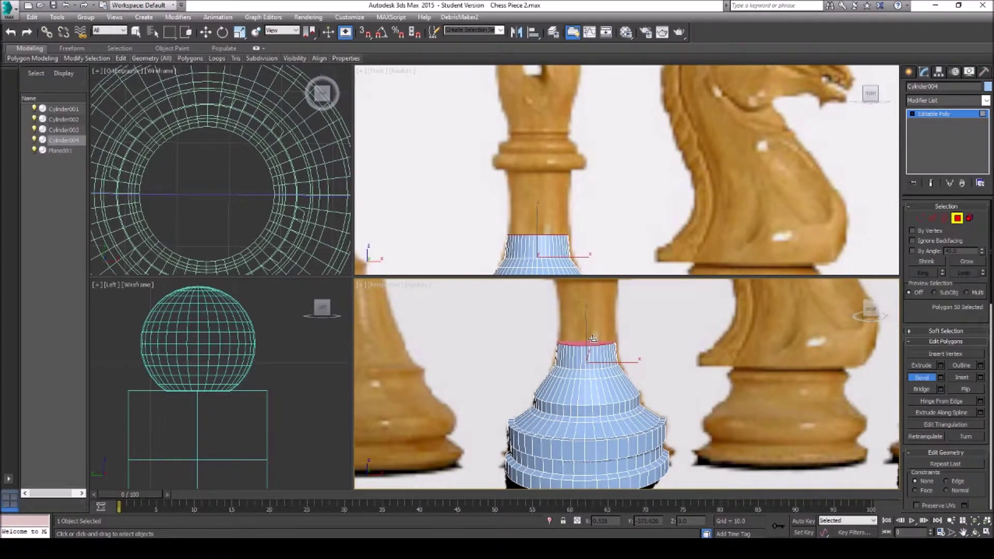
Bevel the neck up its long shaft, then flare a short final segment outward to the underside of the collar.
{"action": "left_click", "coordinate": [592, 341]}
{"action": "left_click_drag", "start_coordinate": [592, 341], "coordinate": [593, 276]}
{"action": "left_click", "coordinate": [591, 294]}
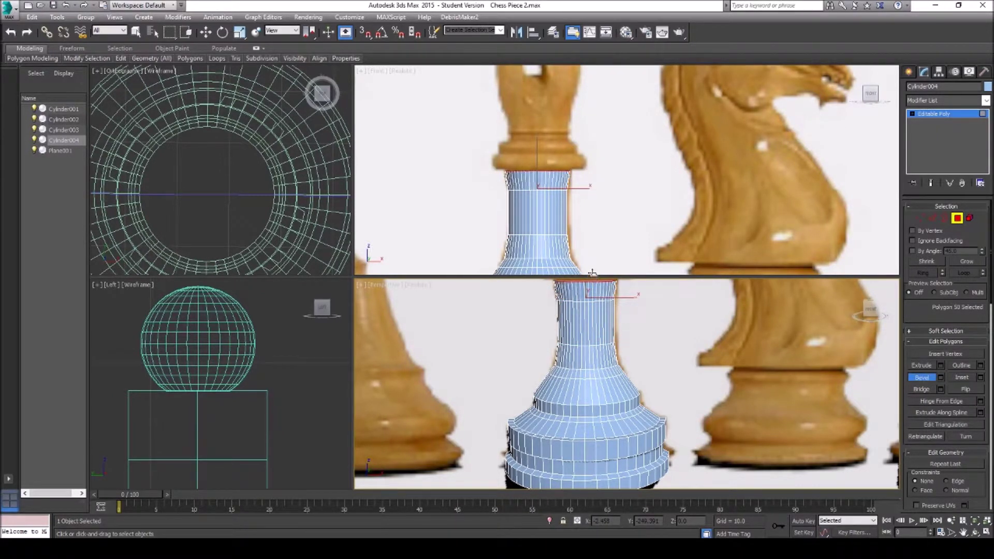
{"action": "left_click", "coordinate": [592, 273]}
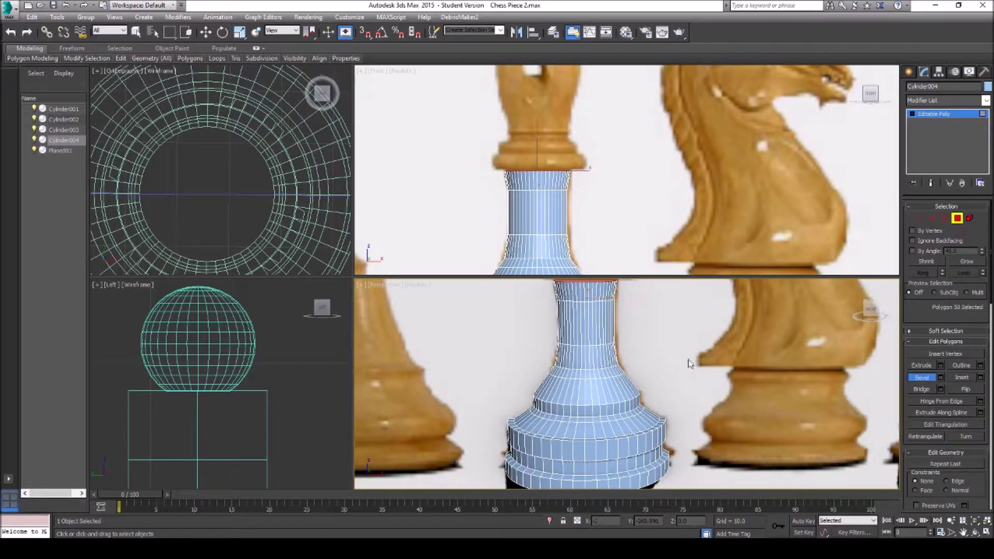
Extrude the neck's top polygon slightly upward at the underside of the reference collar.
{"action": "left_click", "coordinate": [962, 533]}
{"action": "left_click_drag", "start_coordinate": [559, 333], "coordinate": [551, 399]}
{"action": "left_click_drag", "start_coordinate": [539, 200], "coordinate": [536, 254]}
{"action": "left_click_drag", "start_coordinate": [572, 349], "coordinate": [568, 358]}
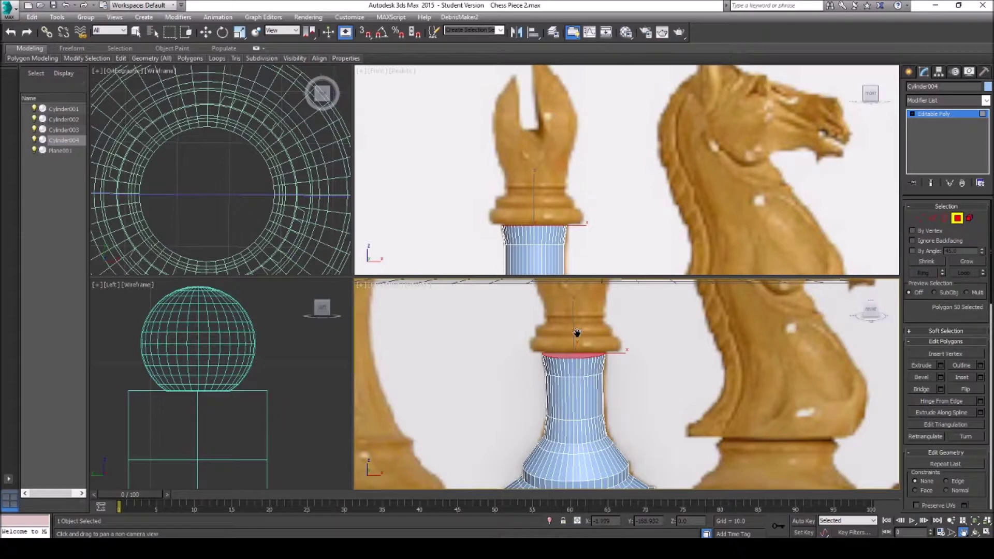
{"action": "key", "text": "ctrl+shift+b"}
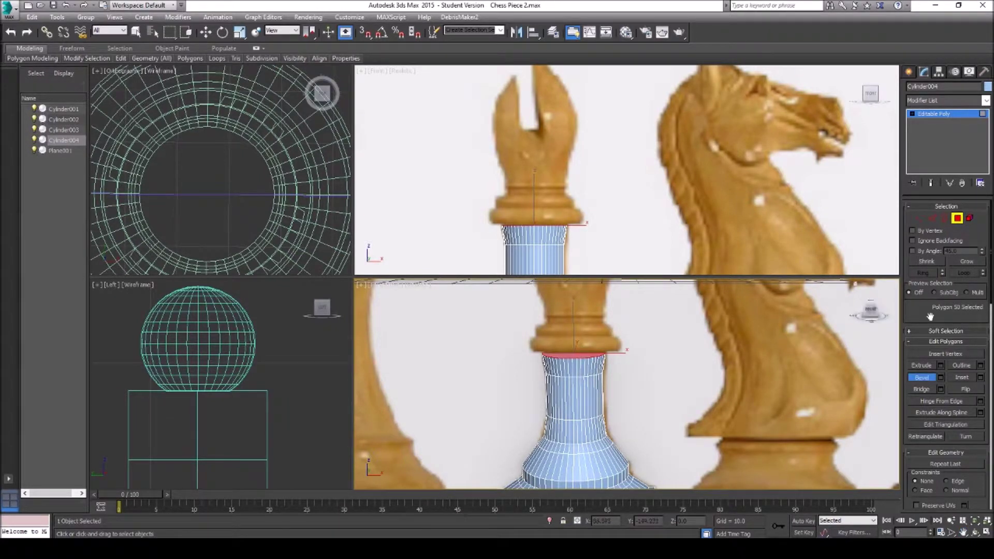
{"action": "left_click", "coordinate": [921, 366]}
{"action": "scroll", "coordinate": [575, 357], "scroll_direction": "up", "scroll_amount": 3}
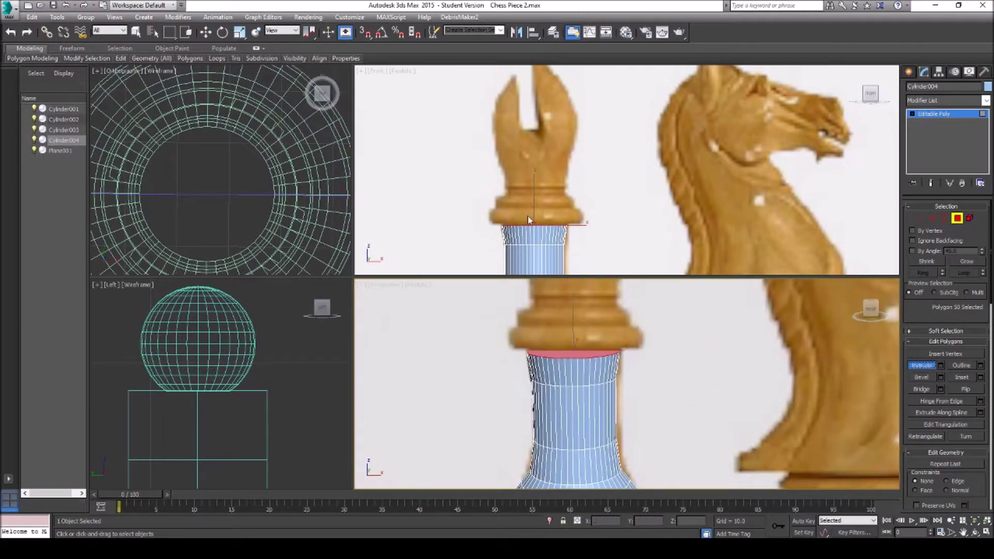
{"action": "left_click_drag", "start_coordinate": [586, 352], "coordinate": [581, 343]}
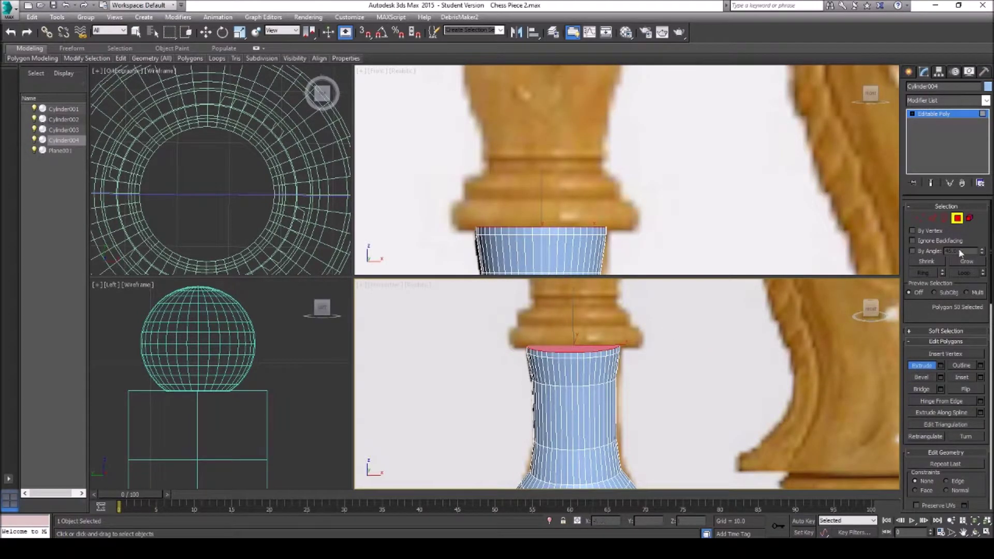
Lower the neck's top ring of vertices to about Z -30.2, thinning the newly extruded segment.
{"action": "left_click", "coordinate": [919, 218]}
{"action": "left_click_drag", "start_coordinate": [449, 232], "coordinate": [449, 232]}
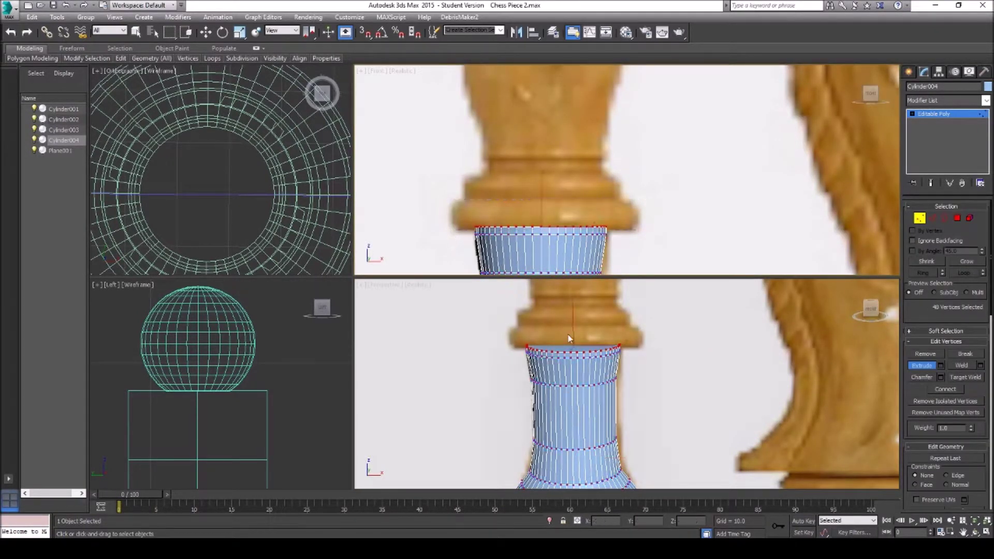
{"action": "right_click", "coordinate": [573, 339]}
{"action": "left_click", "coordinate": [591, 345]}
{"action": "left_click_drag", "start_coordinate": [574, 314], "coordinate": [575, 320]}
{"action": "scroll", "coordinate": [558, 242], "scroll_direction": "up", "scroll_amount": 5}
{"action": "left_click", "coordinate": [496, 184]}
{"action": "left_click_drag", "start_coordinate": [496, 184], "coordinate": [501, 186]}
{"action": "scroll", "coordinate": [607, 344], "scroll_direction": "down", "scroll_amount": 2}
Scale the neck's top polygon outward to the collar's width and extrude it upward to form the collar's lowest tier.
{"action": "left_click", "coordinate": [956, 219]}
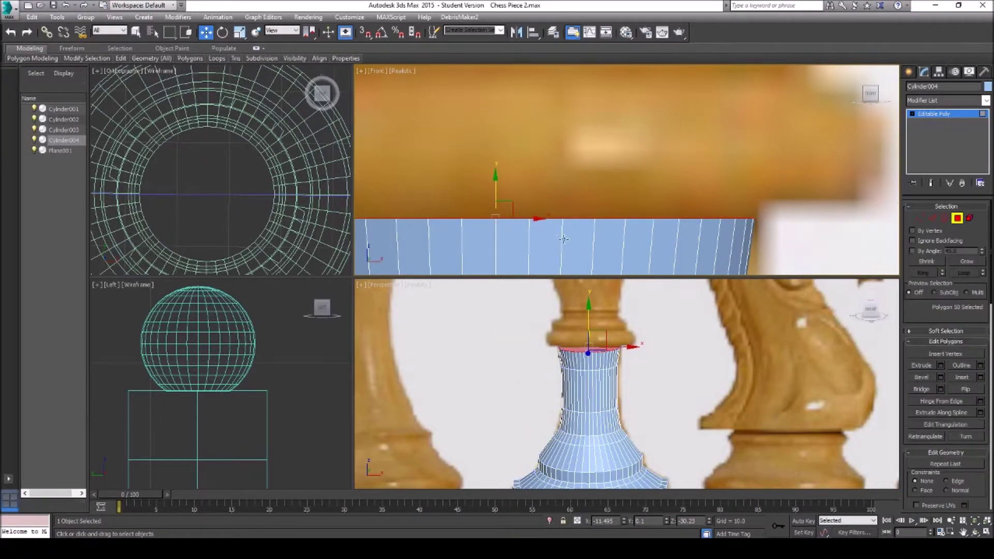
{"action": "scroll", "coordinate": [576, 247], "scroll_direction": "down", "scroll_amount": 4}
{"action": "right_click", "coordinate": [589, 339]}
{"action": "right_click", "coordinate": [589, 339]}
{"action": "left_click", "coordinate": [647, 372]}
{"action": "left_click_drag", "start_coordinate": [574, 350], "coordinate": [599, 330]}
{"action": "left_click", "coordinate": [921, 366]}
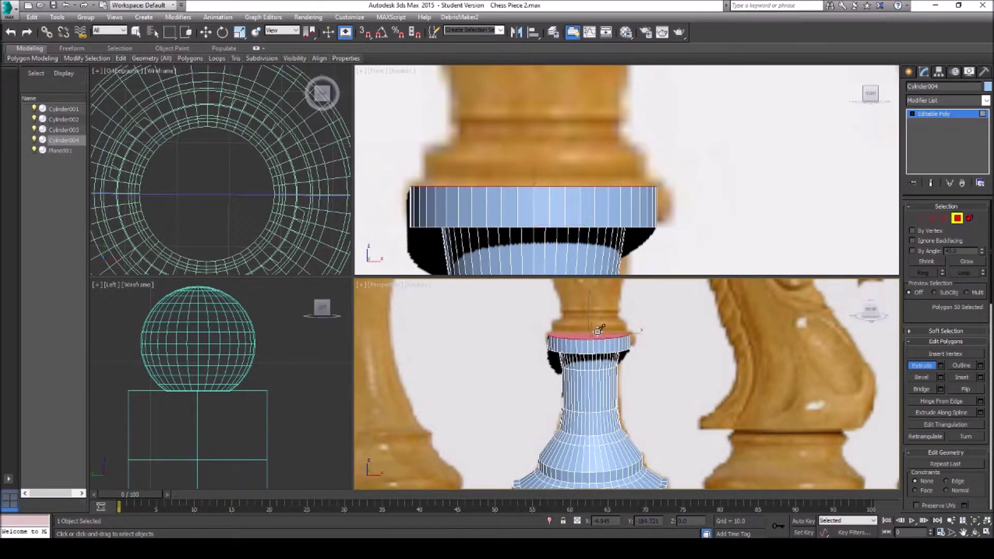
Bevel the collar's top polygon slightly inward, then straight upward to form the second collar tier.
{"action": "left_click", "coordinate": [922, 377]}
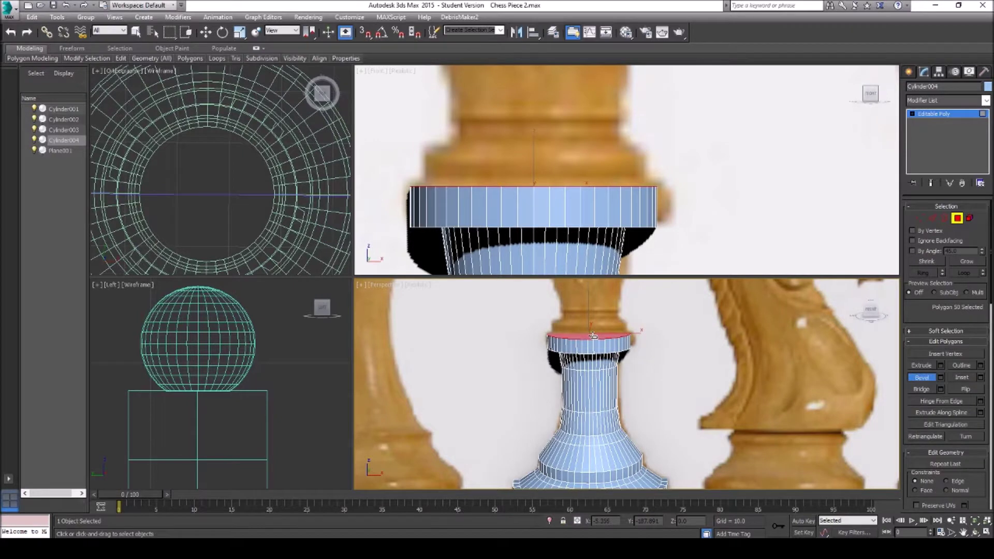
{"action": "left_click_drag", "start_coordinate": [596, 336], "coordinate": [596, 330]}
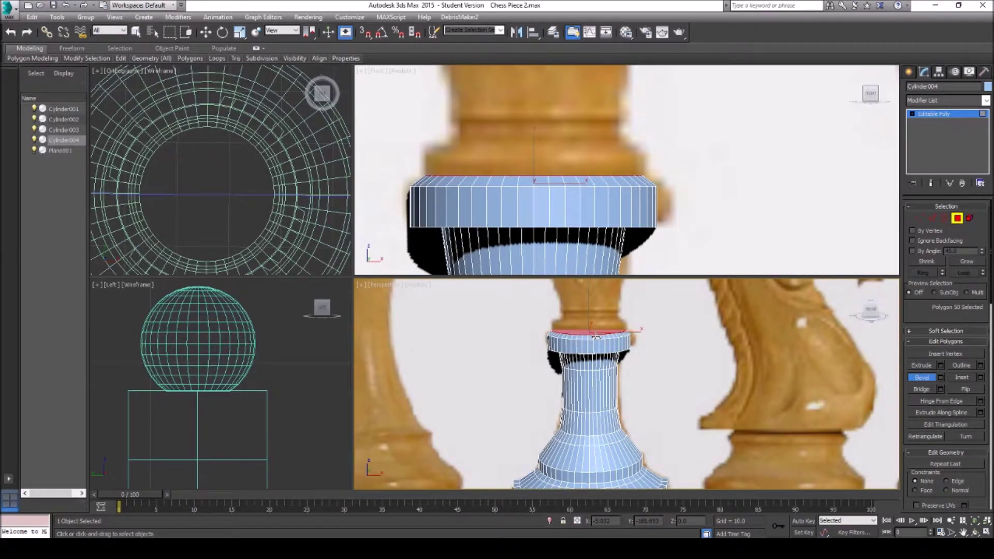
{"action": "left_click", "coordinate": [595, 333]}
{"action": "left_click_drag", "start_coordinate": [595, 333], "coordinate": [599, 317]}
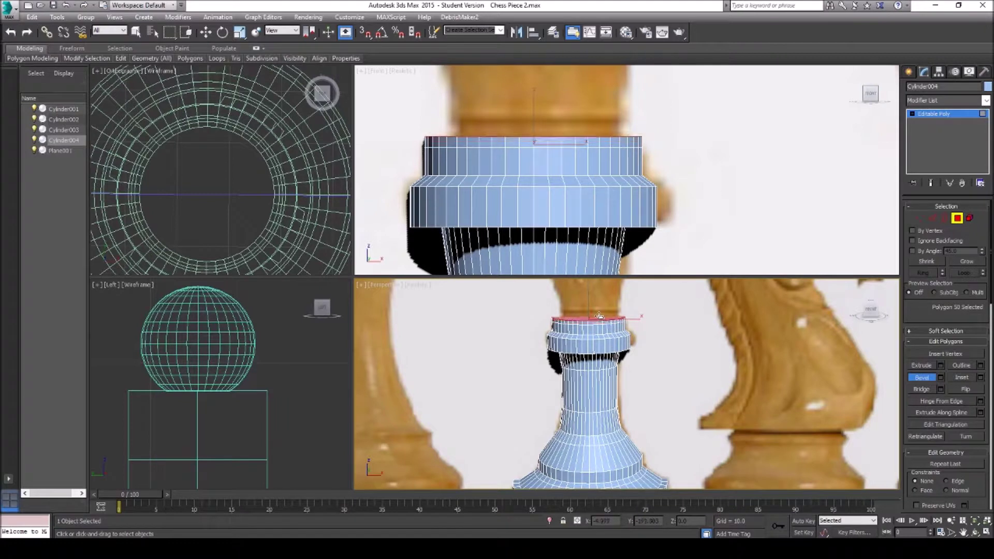
Bevel the second tier's top polygon inward, then upward to form a short narrow band beneath the bishop's head.
{"action": "left_click", "coordinate": [599, 324]}
{"action": "left_click_drag", "start_coordinate": [599, 324], "coordinate": [597, 311]}
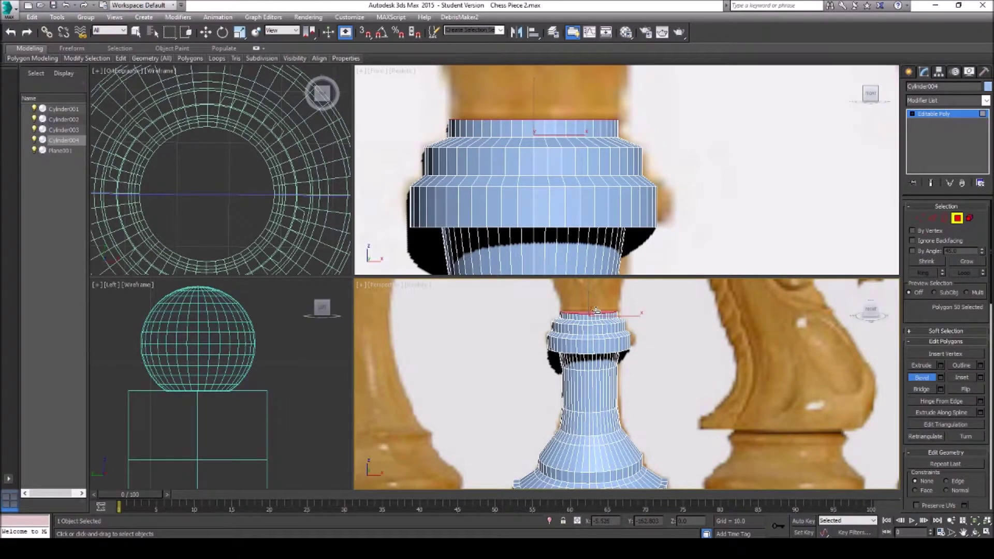
{"action": "left_click", "coordinate": [596, 311]}
Bevel the narrow band's top polygon upward and outward to form the flaring lower part of the bishop's head.
{"action": "left_click", "coordinate": [963, 532]}
{"action": "left_click_drag", "start_coordinate": [623, 362], "coordinate": [627, 425]}
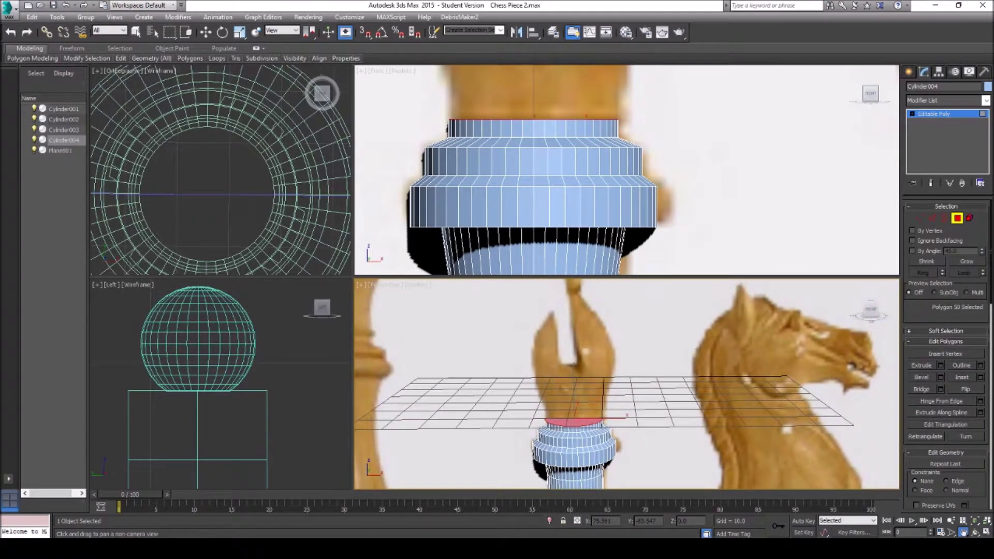
{"action": "left_click", "coordinate": [927, 378]}
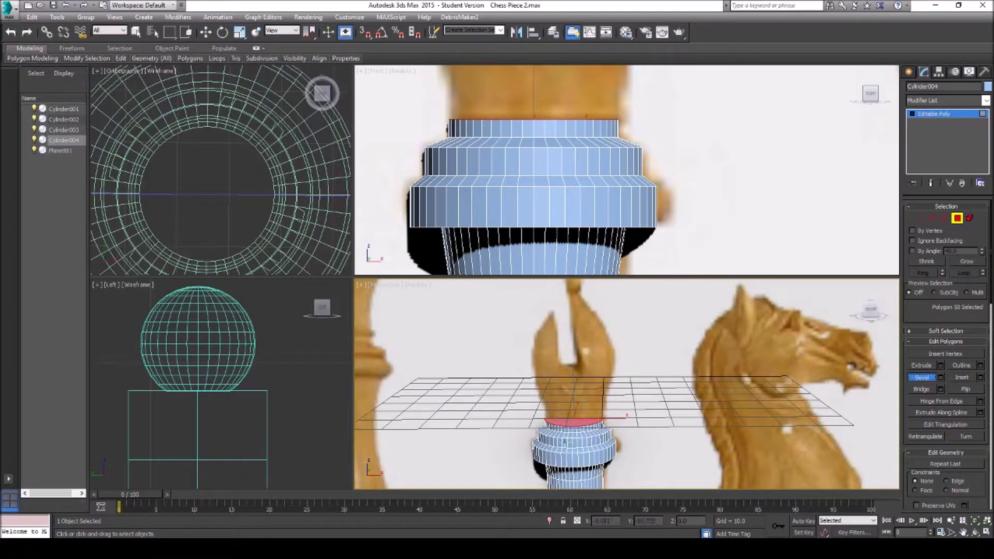
{"action": "left_click", "coordinate": [963, 532]}
{"action": "left_click_drag", "start_coordinate": [549, 186], "coordinate": [545, 239]}
{"action": "right_click", "coordinate": [569, 421]}
{"action": "left_click_drag", "start_coordinate": [572, 422], "coordinate": [582, 383]}
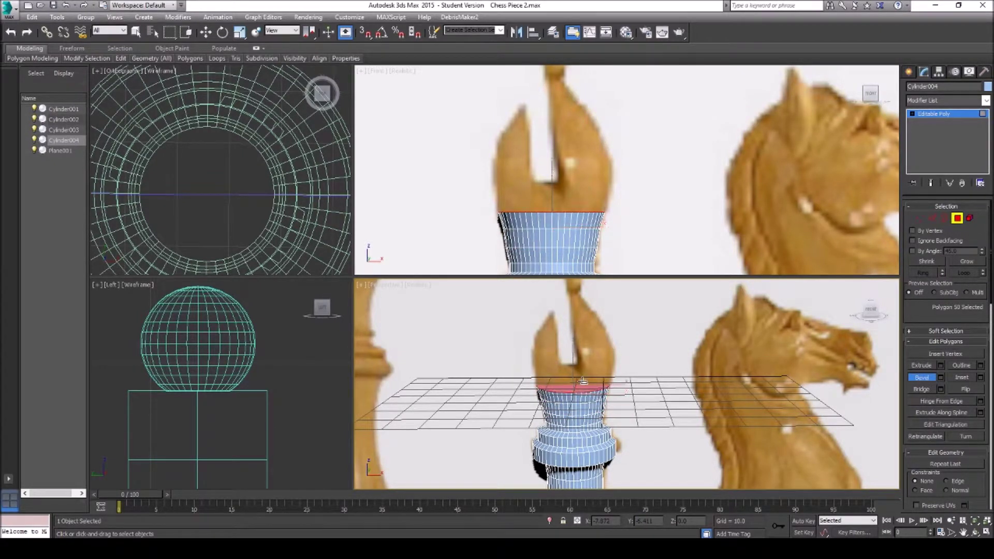
Undo the last bevels and bevel the bishop's top polygon upward and outward again to follow the reference head's lower flare.
{"action": "left_click", "coordinate": [67, 5]}
{"action": "left_click", "coordinate": [68, 5]}
{"action": "left_click_drag", "start_coordinate": [581, 412], "coordinate": [581, 382]}
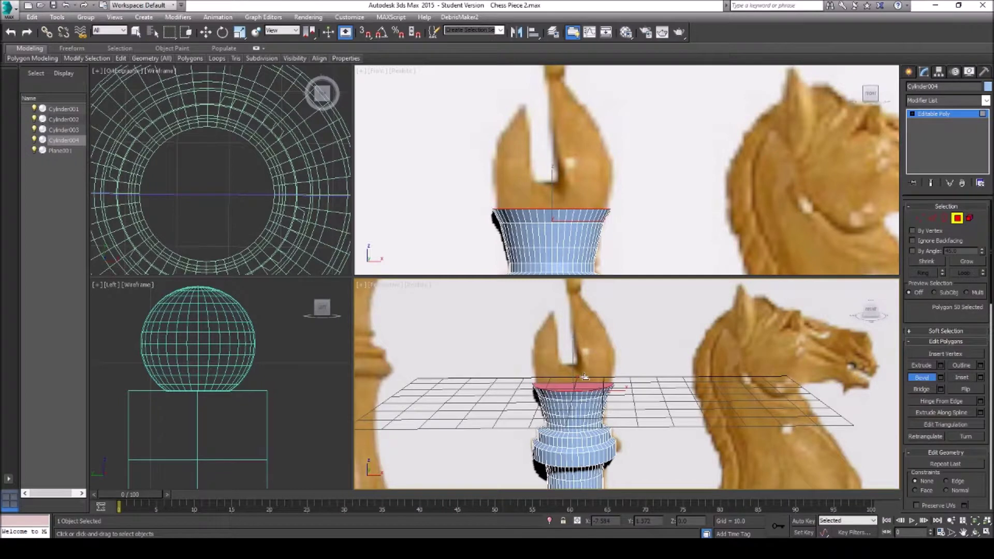
{"action": "left_click", "coordinate": [584, 375]}
Bevel the head's top polygon upward in successive bands, widening to the reference's fullest width and tapering inward toward the tip.
{"action": "left_click_drag", "start_coordinate": [584, 375], "coordinate": [573, 318]}
{"action": "scroll", "coordinate": [576, 311], "scroll_direction": "up", "scroll_amount": 8}
{"action": "middle_click_drag", "start_coordinate": [715, 408], "coordinate": [573, 372]}
{"action": "left_click_drag", "start_coordinate": [575, 373], "coordinate": [577, 360]}
{"action": "left_click", "coordinate": [579, 368]}
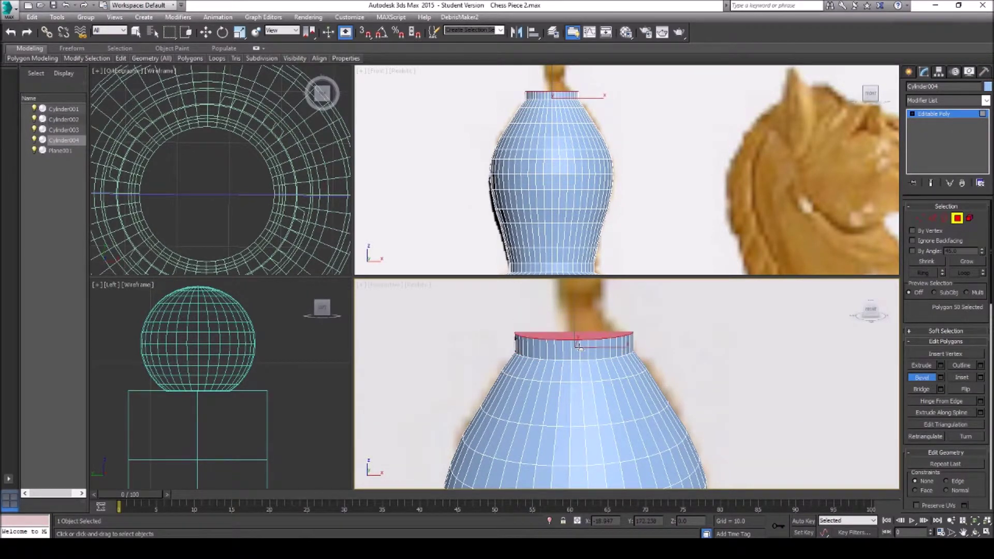
{"action": "left_click", "coordinate": [578, 353]}
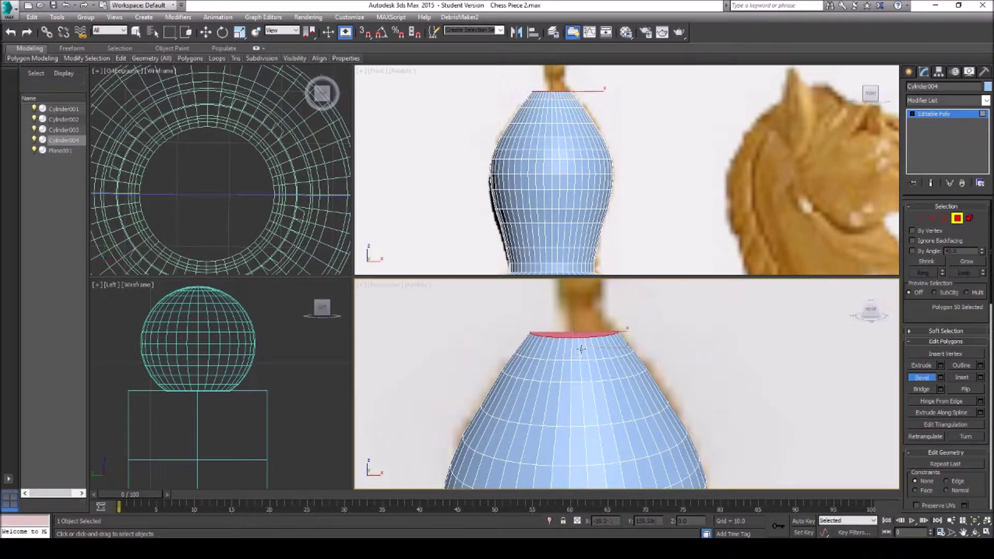
{"action": "left_click_drag", "start_coordinate": [577, 336], "coordinate": [577, 322]}
{"action": "left_click", "coordinate": [577, 334]}
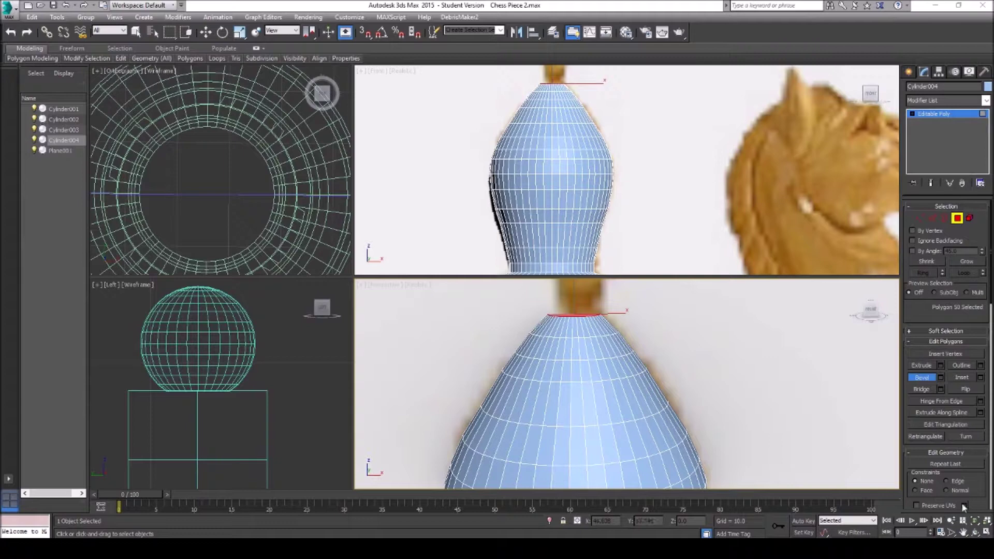
Bevel the head's top polygon inward and slightly upward to round off the crown beneath the finial.
{"action": "scroll", "coordinate": [552, 377], "scroll_direction": "down", "scroll_amount": 3}
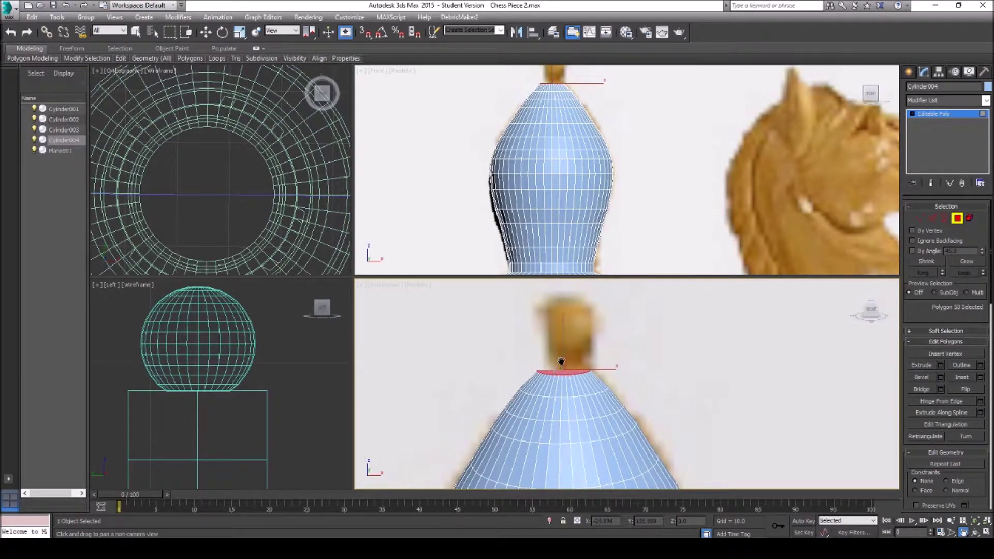
{"action": "scroll", "coordinate": [553, 373], "scroll_direction": "up", "scroll_amount": 2}
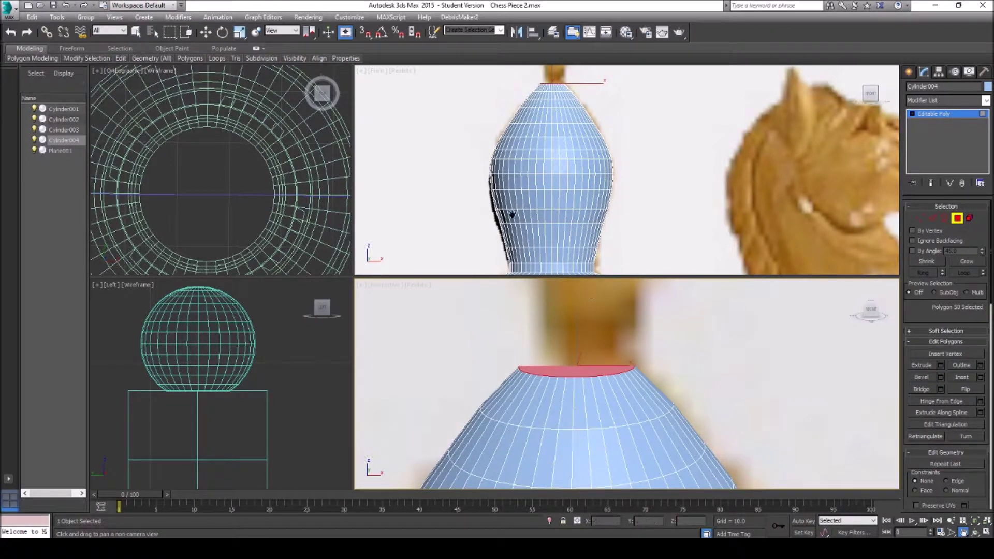
{"action": "left_click_drag", "start_coordinate": [517, 138], "coordinate": [558, 237]}
{"action": "scroll", "coordinate": [561, 226], "scroll_direction": "up", "scroll_amount": 2}
{"action": "right_click", "coordinate": [588, 373]}
{"action": "left_click_drag", "start_coordinate": [589, 373], "coordinate": [586, 359]}
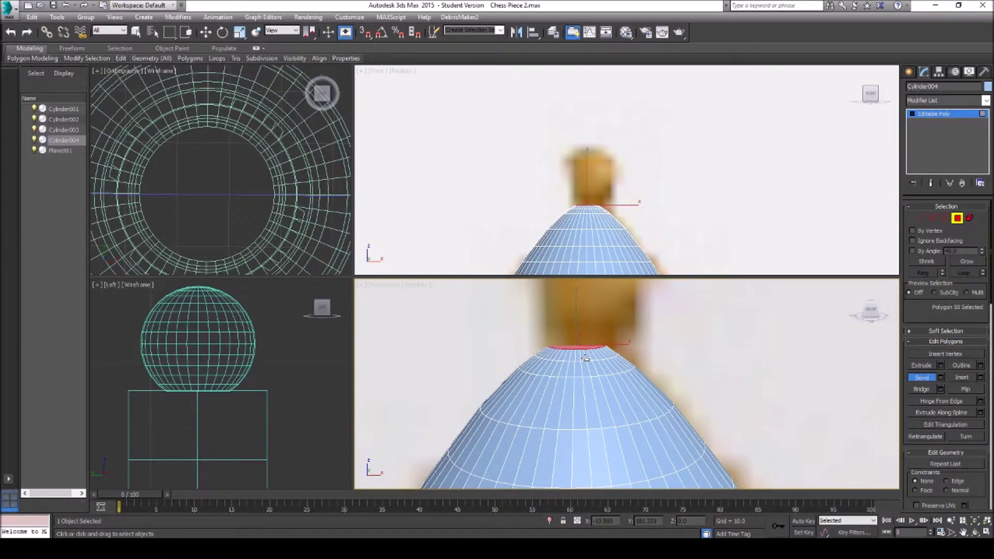
{"action": "left_click_drag", "start_coordinate": [586, 357], "coordinate": [585, 357]}
Add one more small inward bevel to narrow the crown to the width of the finial's neck.
{"action": "left_click", "coordinate": [963, 532]}
{"action": "left_click_drag", "start_coordinate": [585, 388], "coordinate": [547, 409]}
{"action": "scroll", "coordinate": [592, 361], "scroll_direction": "down", "scroll_amount": 3}
{"action": "scroll", "coordinate": [592, 362], "scroll_direction": "up", "scroll_amount": 6}
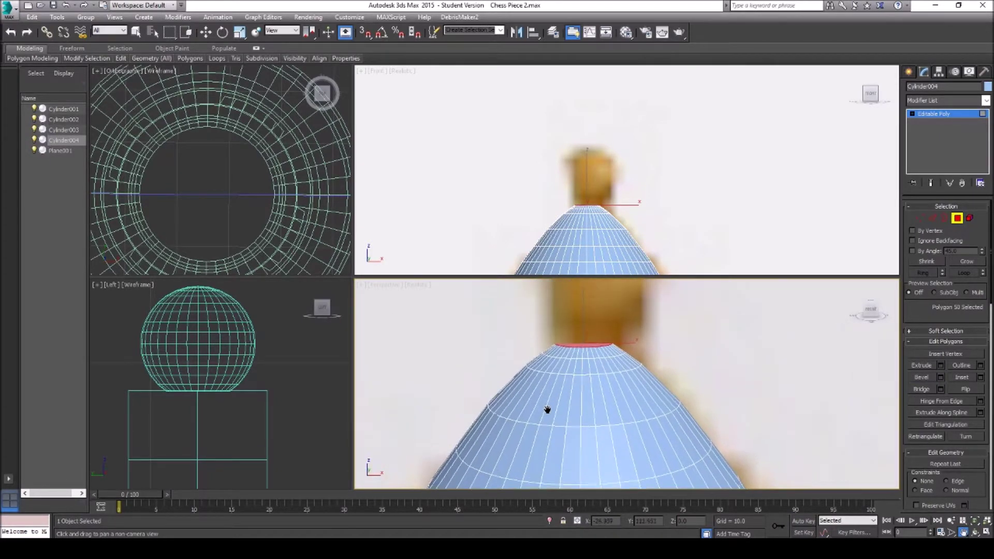
{"action": "scroll", "coordinate": [573, 351], "scroll_direction": "up", "scroll_amount": 2}
{"action": "right_click", "coordinate": [591, 348]}
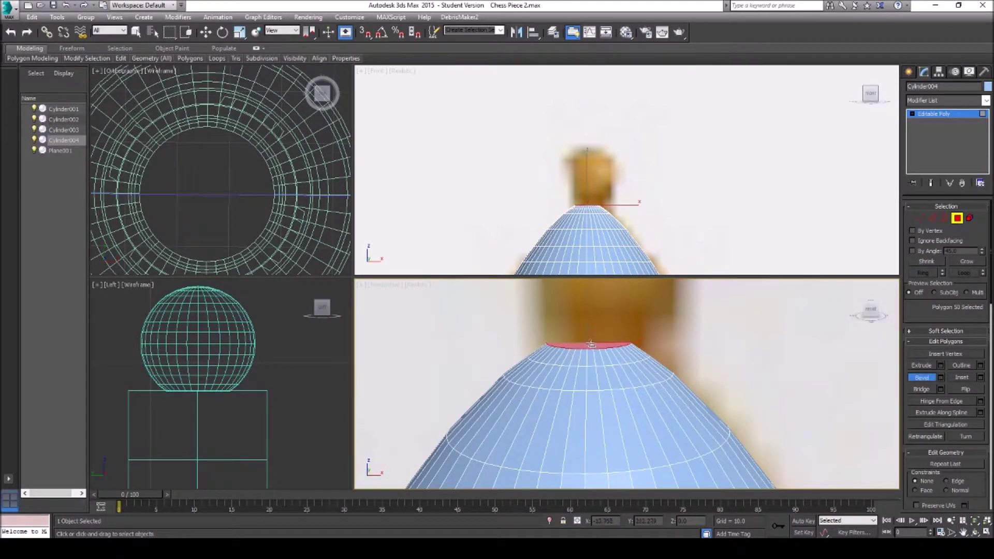
{"action": "left_click_drag", "start_coordinate": [590, 342], "coordinate": [592, 338]}
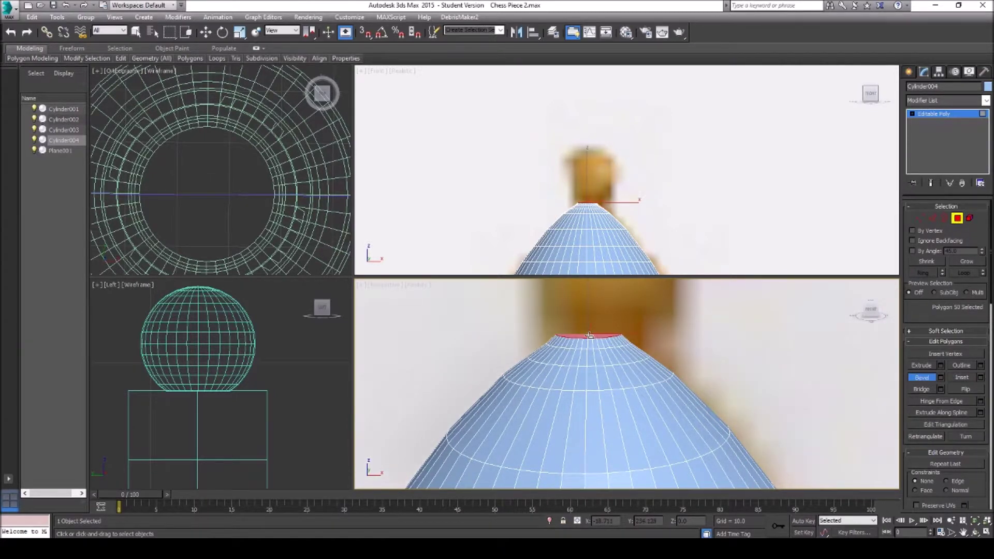
Bevel the crown's top polygon straight up into a short neck, then outward to start the finial ball's underside.
{"action": "left_click_drag", "start_coordinate": [589, 335], "coordinate": [594, 319]}
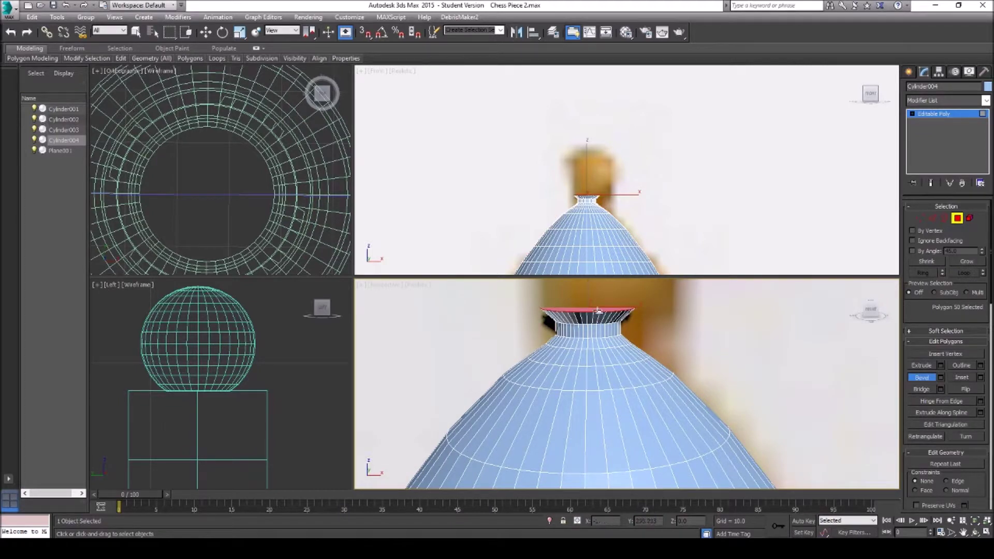
{"action": "left_click", "coordinate": [964, 533]}
{"action": "left_click_drag", "start_coordinate": [592, 342], "coordinate": [594, 395]}
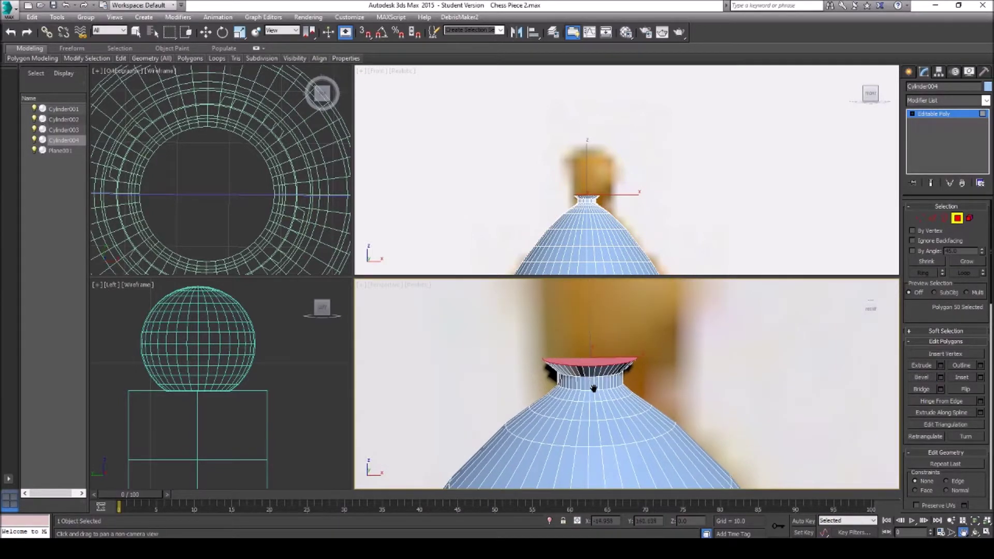
{"action": "scroll", "coordinate": [587, 384], "scroll_direction": "up", "scroll_amount": 2}
{"action": "scroll", "coordinate": [585, 197], "scroll_direction": "up", "scroll_amount": 3}
{"action": "scroll", "coordinate": [584, 197], "scroll_direction": "up", "scroll_amount": 3}
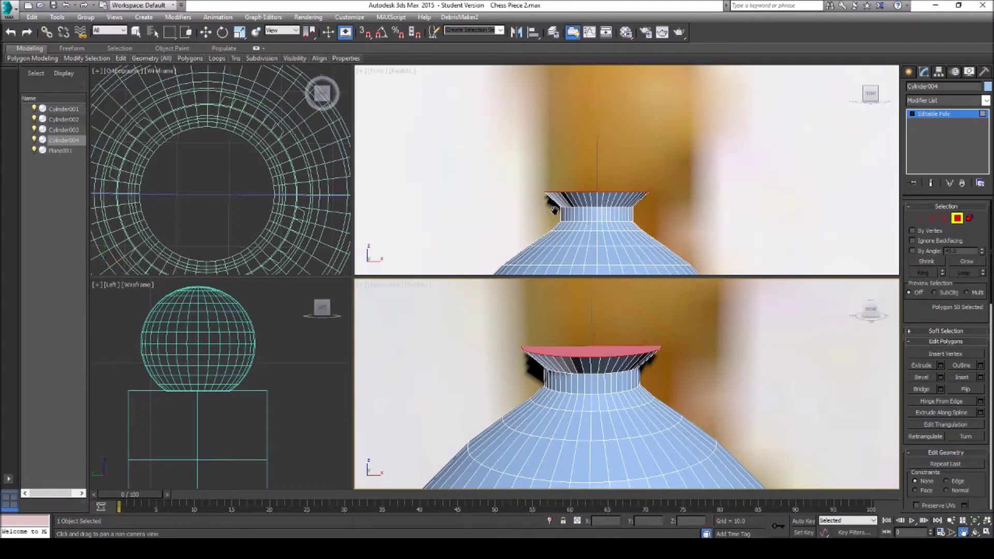
{"action": "scroll", "coordinate": [581, 382], "scroll_direction": "up", "scroll_amount": 2}
{"action": "right_click", "coordinate": [581, 382]}
{"action": "left_click_drag", "start_coordinate": [610, 386], "coordinate": [611, 388]}
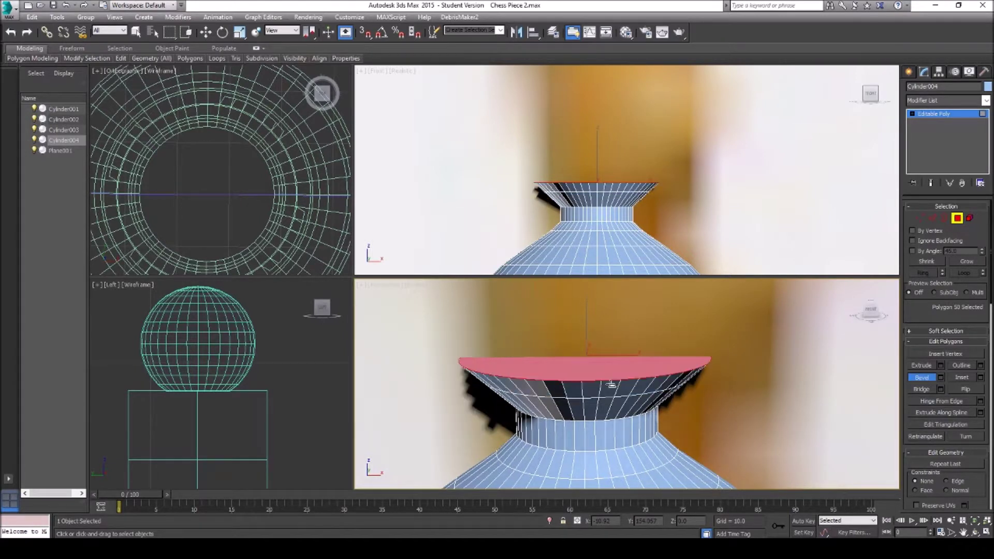
Bevel the finial's top polygon upward and outward in progressively steeper bands to form the ball's lower bowl.
{"action": "left_click", "coordinate": [963, 532]}
{"action": "middle_click_drag", "start_coordinate": [563, 377], "coordinate": [568, 394]}
{"action": "scroll", "coordinate": [570, 401], "scroll_direction": "up", "scroll_amount": 3}
{"action": "left_click_drag", "start_coordinate": [591, 389], "coordinate": [591, 387]}
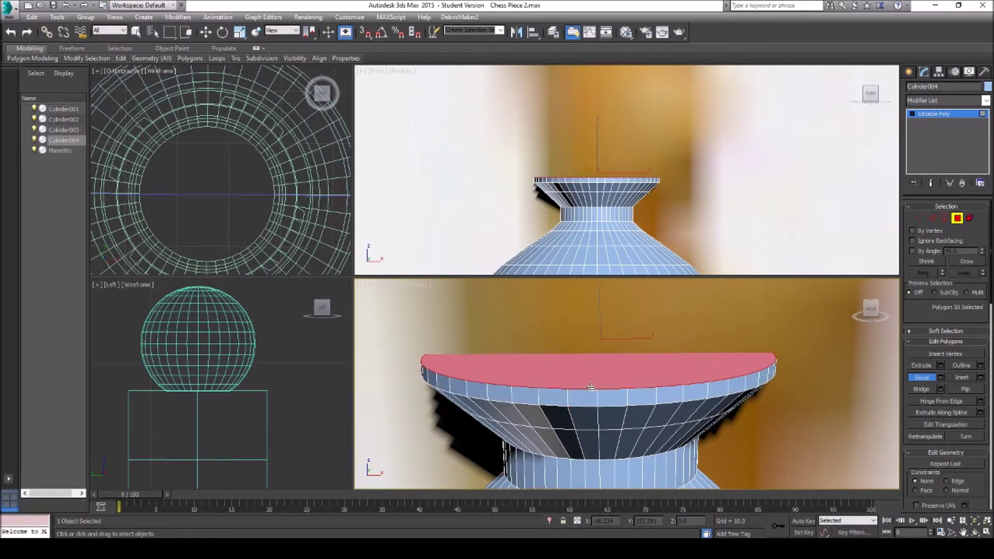
{"action": "left_click_drag", "start_coordinate": [617, 375], "coordinate": [615, 374]}
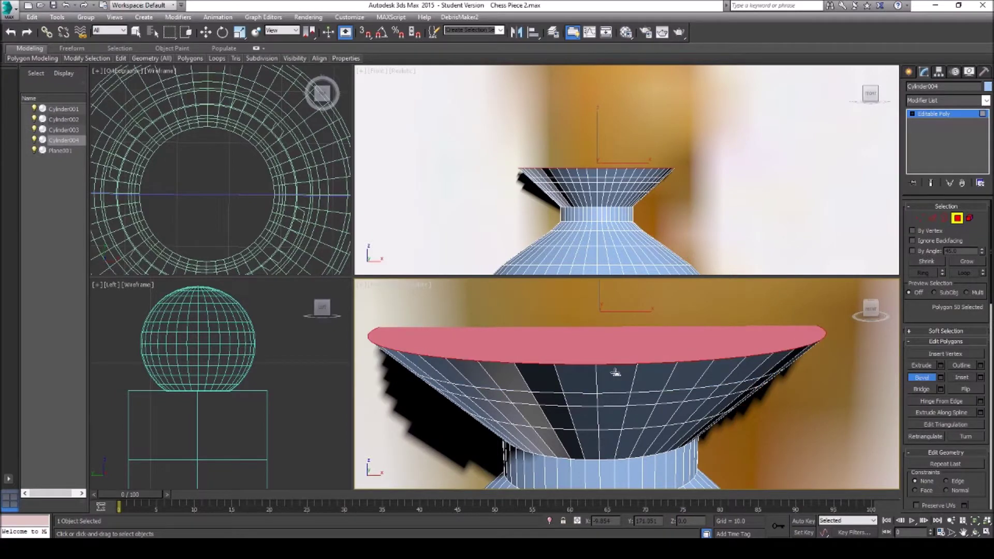
{"action": "left_click_drag", "start_coordinate": [615, 373], "coordinate": [626, 353]}
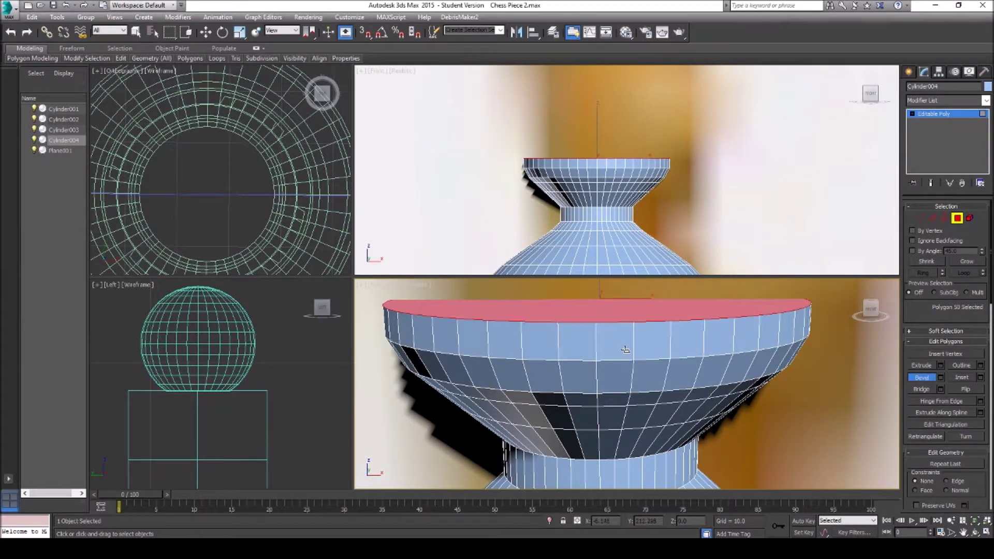
{"action": "left_click", "coordinate": [626, 349]}
Bevel the bowl's top polygon slightly outward, then straight upward to form the widest band of the finial ball.
{"action": "left_click_drag", "start_coordinate": [574, 361], "coordinate": [593, 391]}
{"action": "scroll", "coordinate": [588, 397], "scroll_direction": "down", "scroll_amount": 2}
{"action": "right_click", "coordinate": [581, 385]}
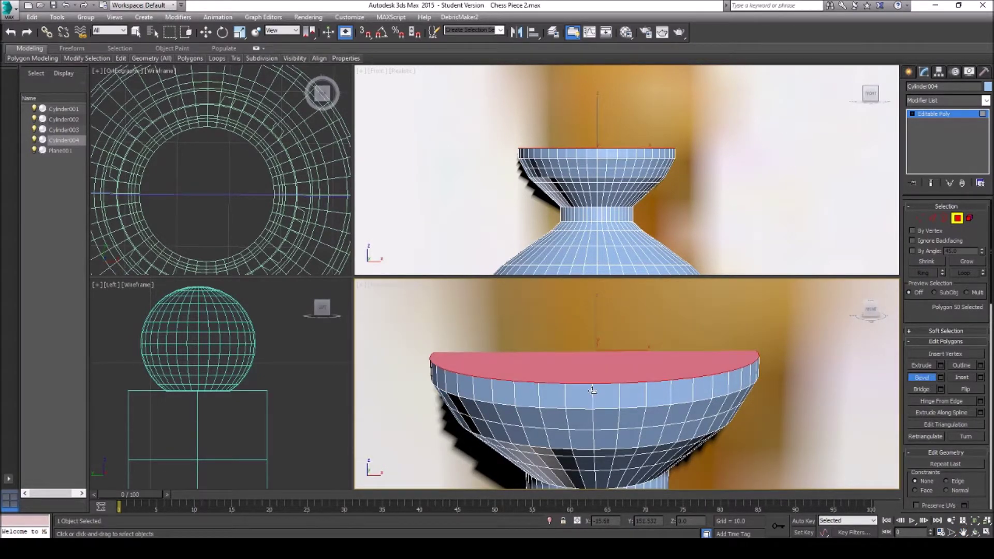
{"action": "left_click_drag", "start_coordinate": [605, 372], "coordinate": [607, 371]}
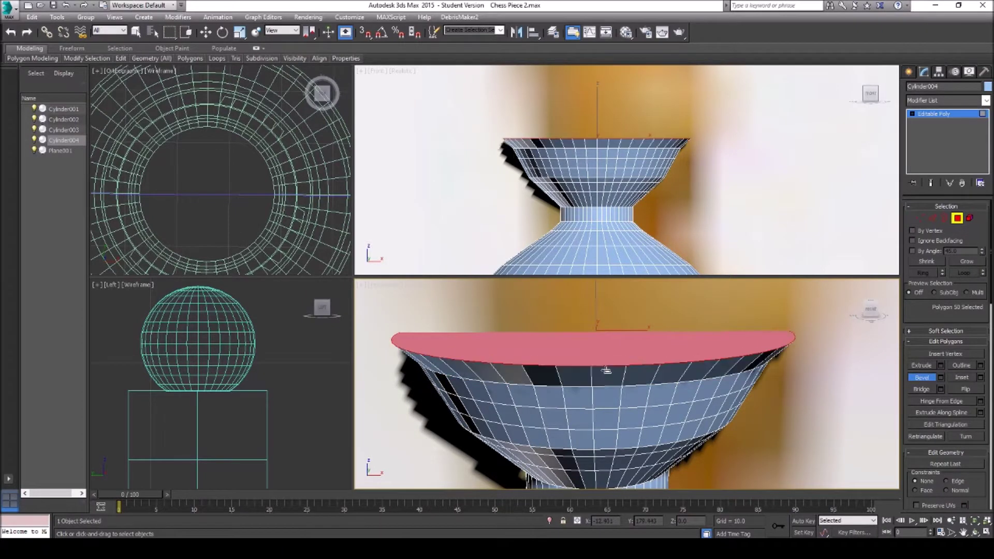
{"action": "left_click", "coordinate": [606, 371]}
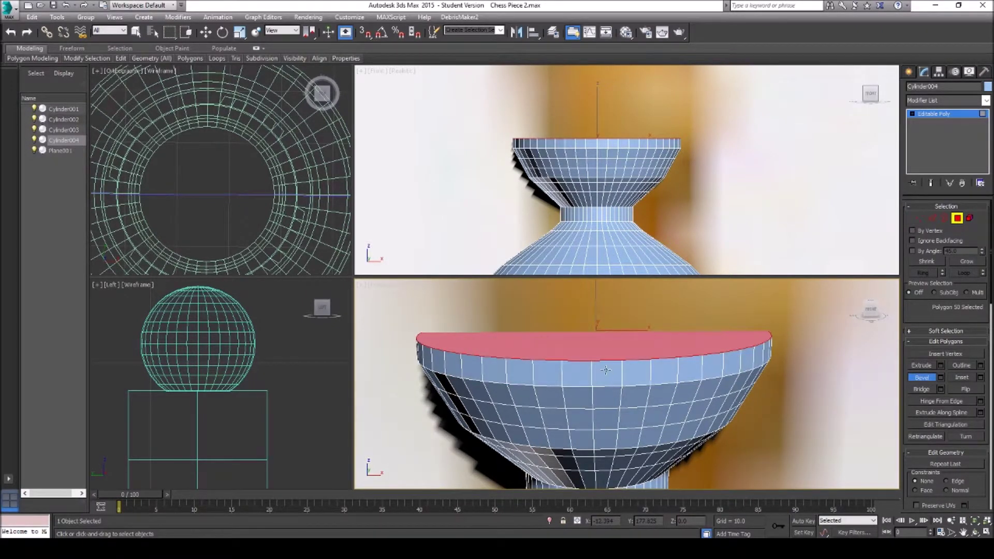
{"action": "left_click_drag", "start_coordinate": [618, 348], "coordinate": [617, 347]}
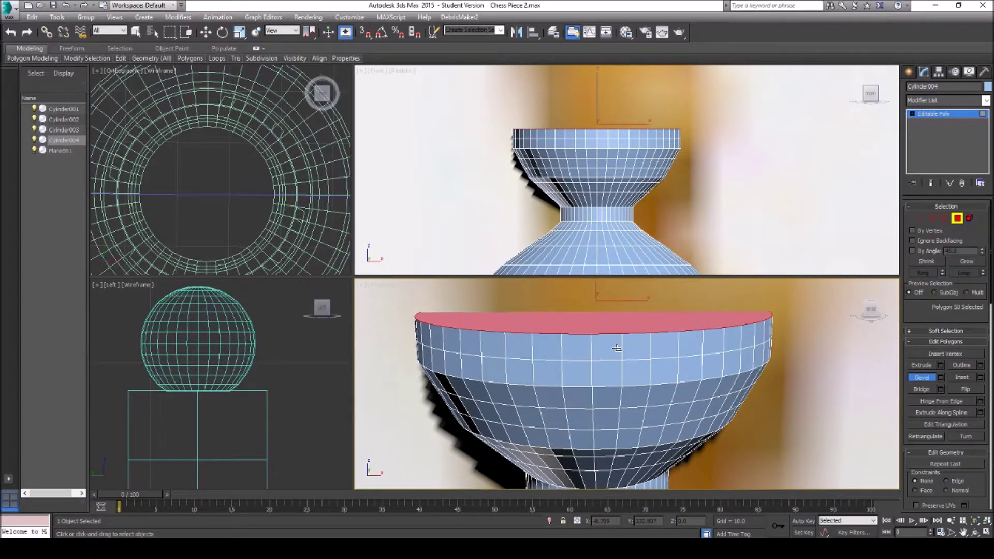
{"action": "left_click", "coordinate": [617, 348]}
Bevel the top polygon upward and increasingly inward in several bands to form the upper half of the finial ball.
{"action": "left_click_drag", "start_coordinate": [626, 324], "coordinate": [626, 325]}
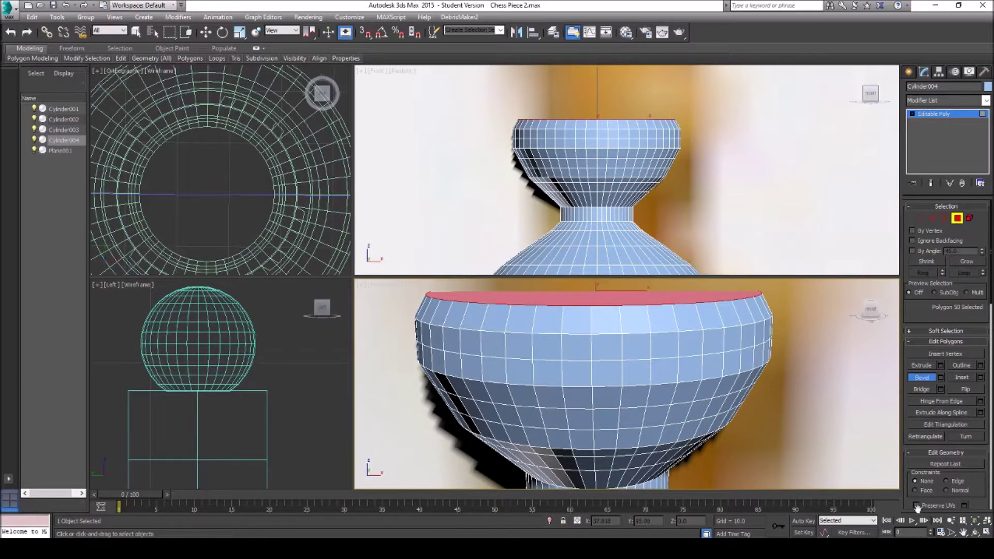
{"action": "middle_click_drag", "start_coordinate": [595, 306], "coordinate": [583, 346]}
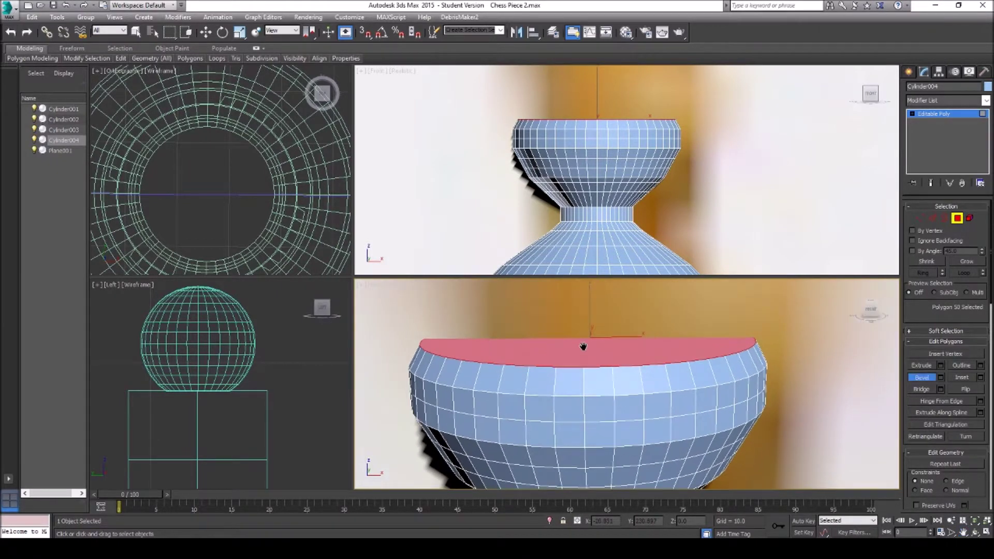
{"action": "left_click_drag", "start_coordinate": [584, 355], "coordinate": [584, 355]}
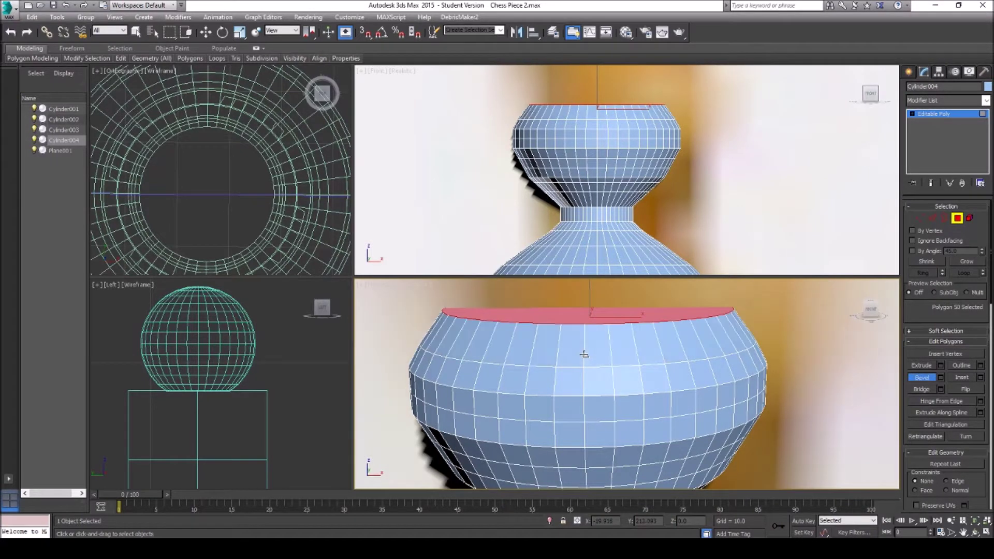
{"action": "left_click", "coordinate": [584, 355]}
{"action": "left_click_drag", "start_coordinate": [595, 314], "coordinate": [597, 313]}
{"action": "left_click", "coordinate": [597, 314]}
{"action": "left_click", "coordinate": [964, 533]}
{"action": "left_click_drag", "start_coordinate": [569, 344], "coordinate": [581, 434]}
{"action": "right_click", "coordinate": [581, 430]}
{"action": "left_click_drag", "start_coordinate": [588, 365], "coordinate": [589, 365]}
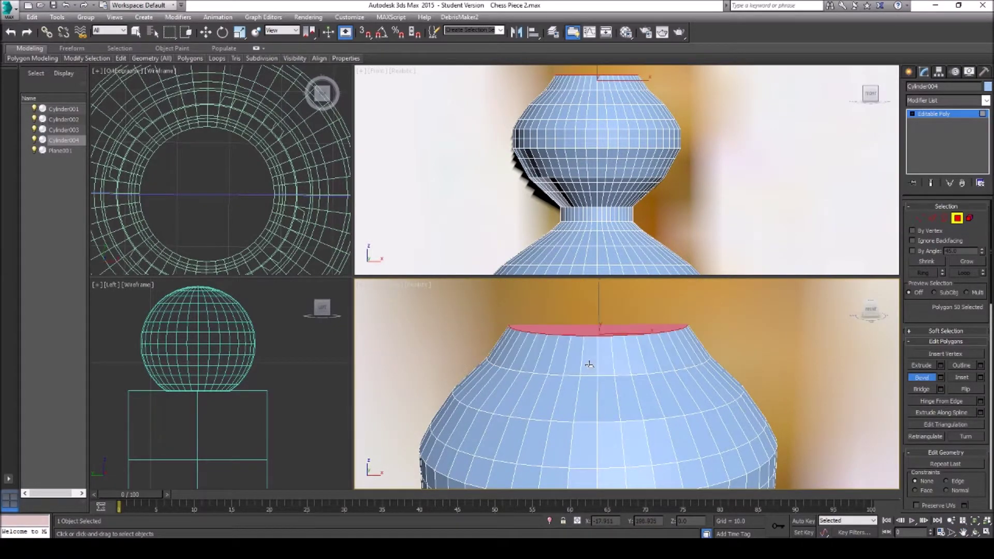
{"action": "left_click", "coordinate": [590, 367]}
Bevel the small top polygon inward two more times to nearly close the top of the finial ball.
{"action": "left_click", "coordinate": [964, 533]}
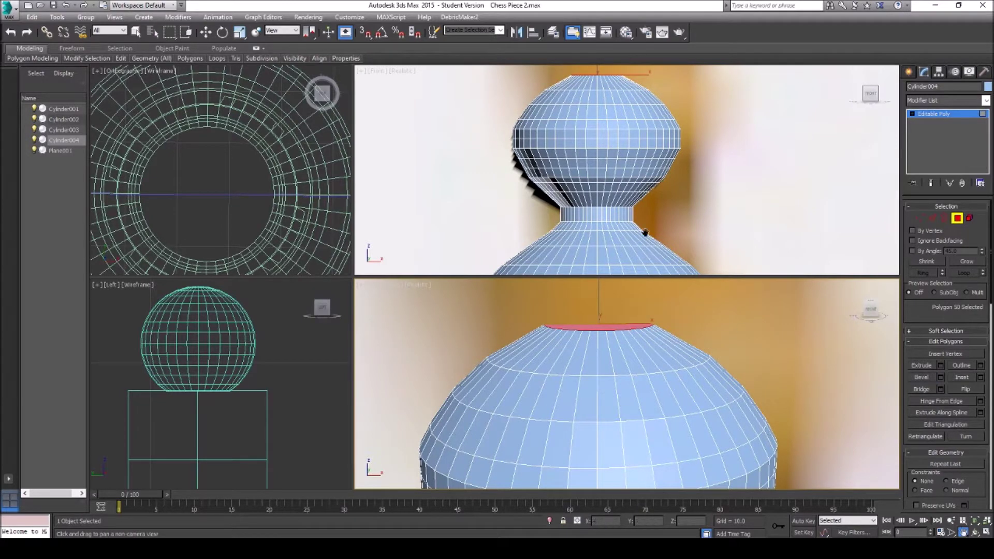
{"action": "left_click_drag", "start_coordinate": [605, 176], "coordinate": [602, 261]}
{"action": "left_click_drag", "start_coordinate": [578, 349], "coordinate": [597, 377]}
{"action": "right_click", "coordinate": [580, 402]}
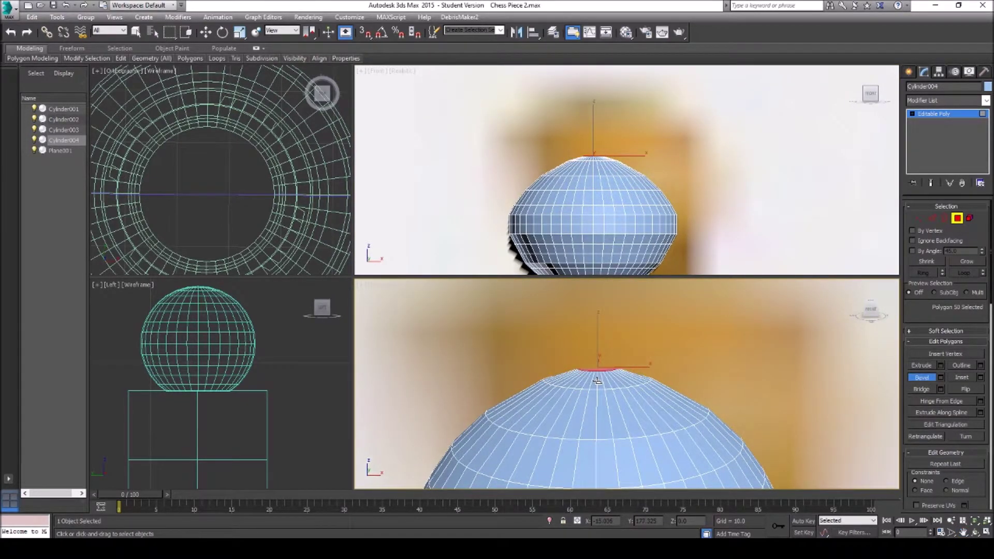
{"action": "left_click", "coordinate": [598, 380]}
{"action": "scroll", "coordinate": [589, 372], "scroll_direction": "up", "scroll_amount": 3}
{"action": "scroll", "coordinate": [622, 346], "scroll_direction": "down", "scroll_amount": 1}
{"action": "left_click_drag", "start_coordinate": [638, 340], "coordinate": [640, 340]}
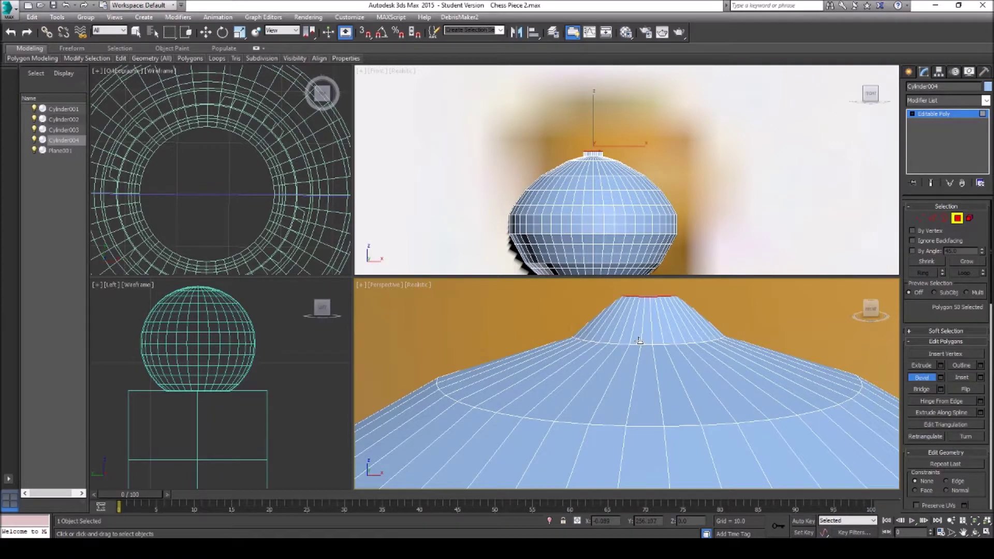
{"action": "left_click", "coordinate": [639, 341]}
Select the topmost ring of vertices and lower it to flatten the finial's pointed tip into a smooth dome.
{"action": "left_click", "coordinate": [920, 219]}
{"action": "key", "text": "w"}
{"action": "scroll", "coordinate": [551, 143], "scroll_direction": "up", "scroll_amount": 5}
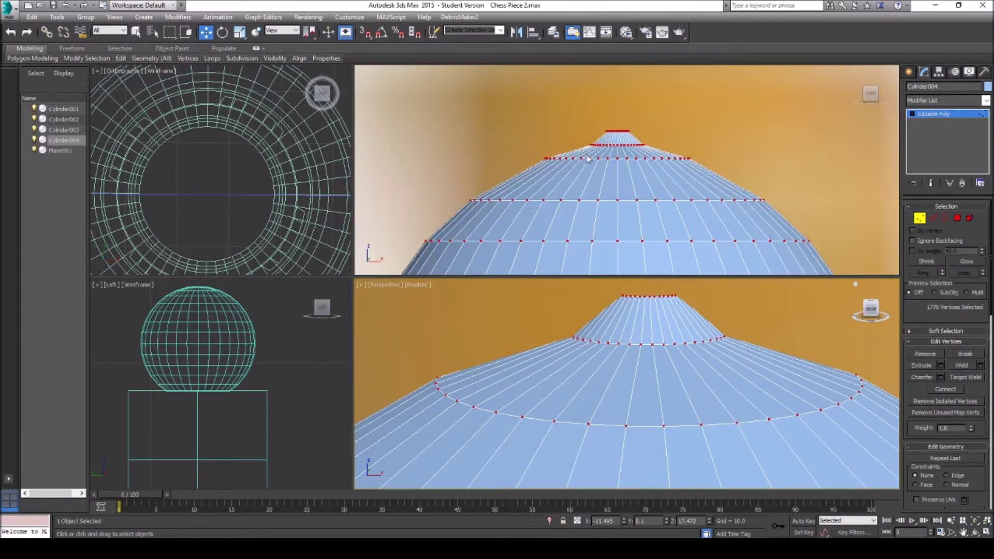
{"action": "left_click_drag", "start_coordinate": [581, 83], "coordinate": [681, 119]}
{"action": "left_click_drag", "start_coordinate": [648, 77], "coordinate": [654, 100]}
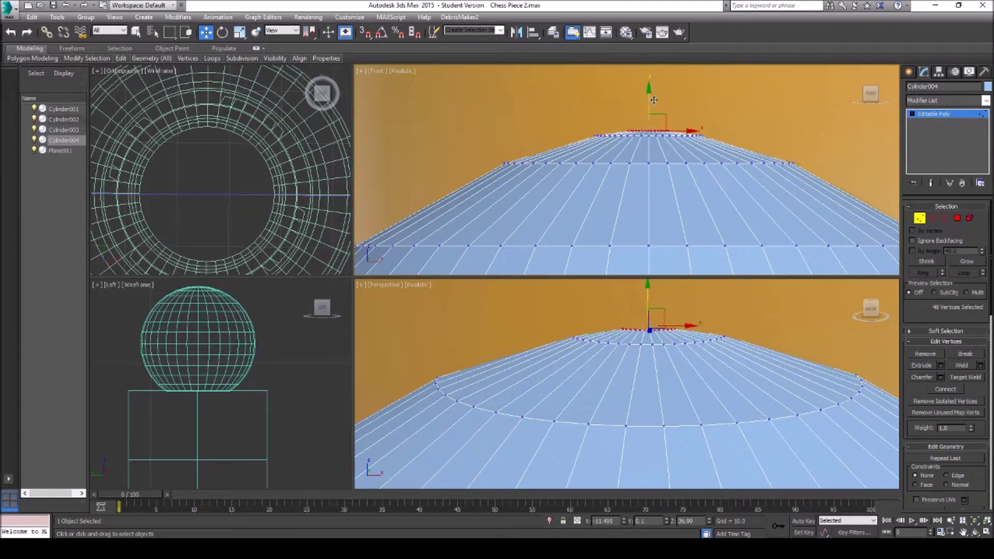
Return to polygon editing and examine the finial's rounded top and the whole bishop against the reference image.
{"action": "left_click", "coordinate": [963, 532]}
{"action": "left_click_drag", "start_coordinate": [619, 135], "coordinate": [586, 242]}
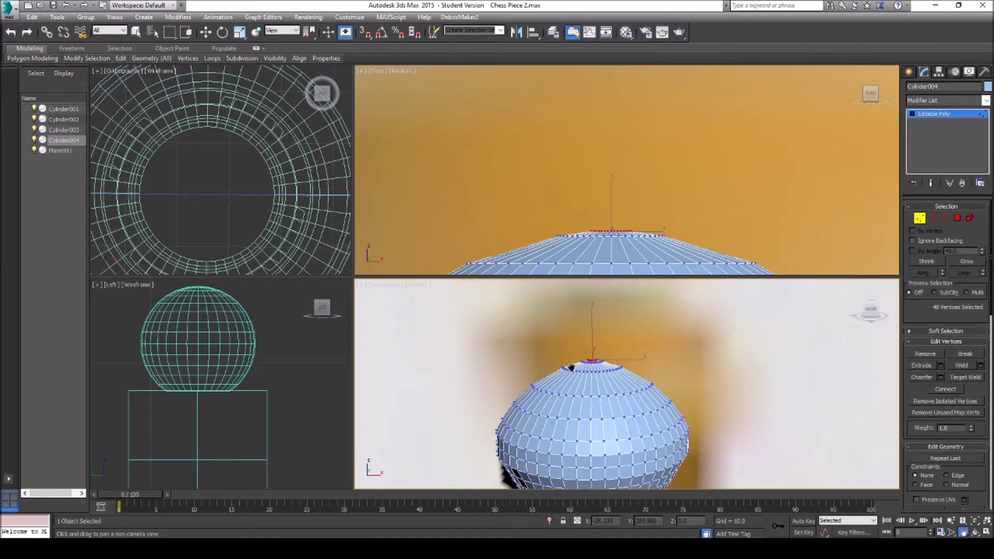
{"action": "key", "text": "4"}
{"action": "scroll", "coordinate": [673, 321], "scroll_direction": "up", "scroll_amount": 6}
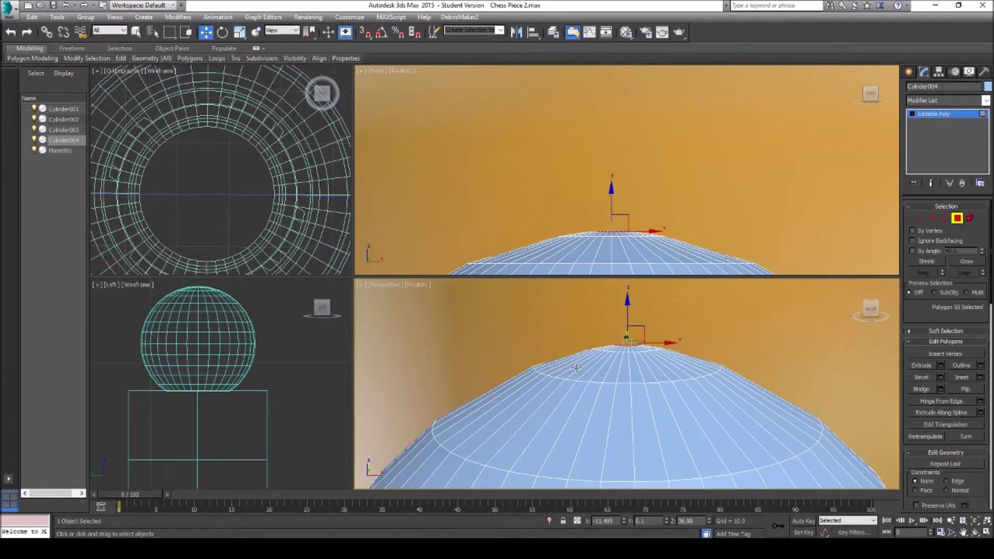
{"action": "middle_click_drag", "start_coordinate": [653, 332], "coordinate": [609, 381]}
{"action": "scroll", "coordinate": [610, 381], "scroll_direction": "up", "scroll_amount": 4}
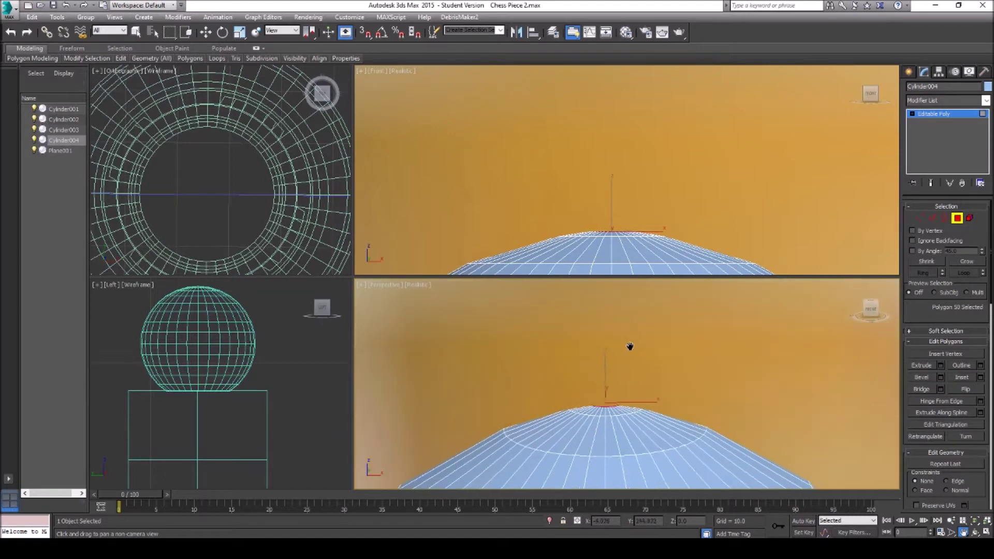
{"action": "middle_click_drag", "start_coordinate": [606, 391], "coordinate": [642, 318]}
{"action": "left_click", "coordinate": [964, 534]}
{"action": "scroll", "coordinate": [676, 400], "scroll_direction": "down", "scroll_amount": 6}
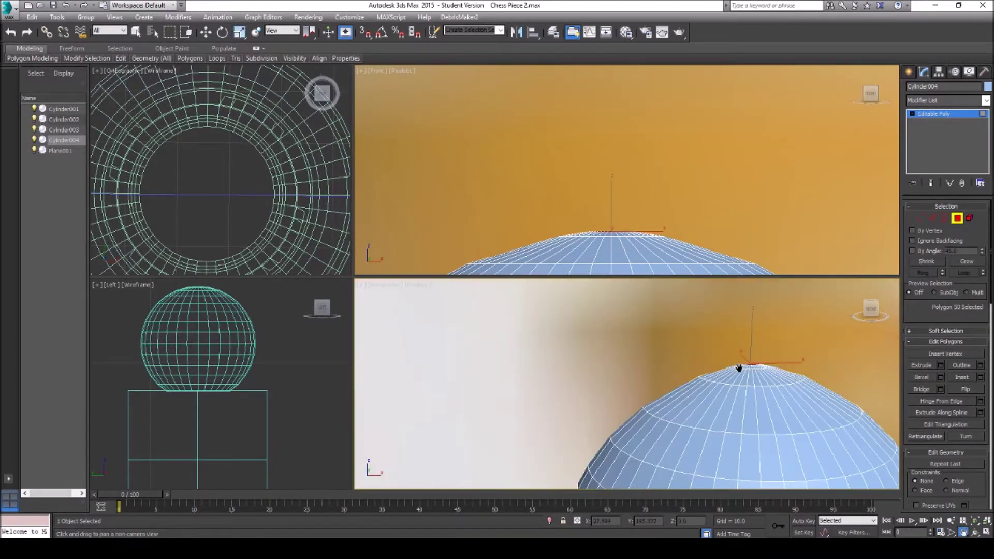
{"action": "left_click_drag", "start_coordinate": [754, 393], "coordinate": [668, 356]}
{"action": "scroll", "coordinate": [668, 355], "scroll_direction": "down", "scroll_amount": 10}
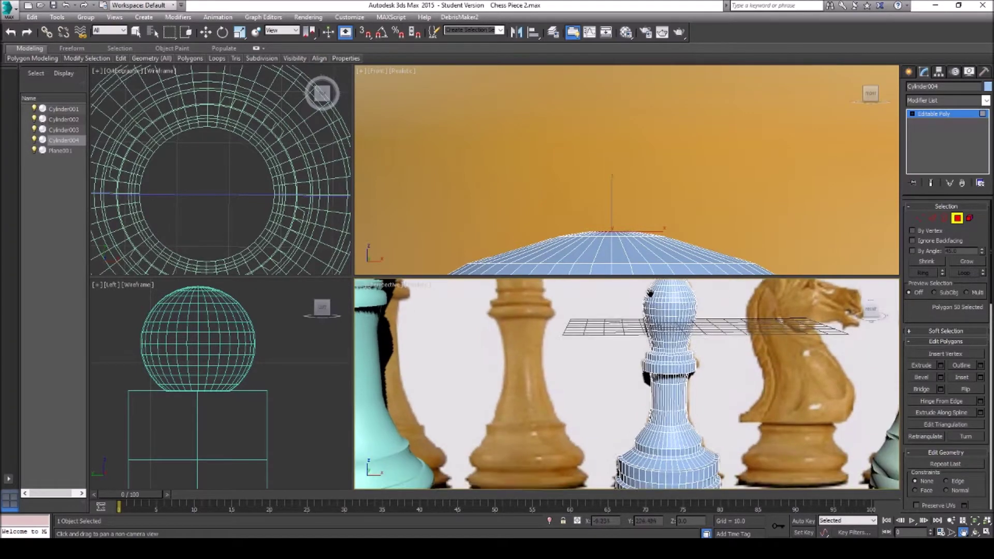
Leave polygon editing and move the bishop forward, away from the reference image plane, to about -31.6 in Y.
{"action": "left_click", "coordinate": [957, 218]}
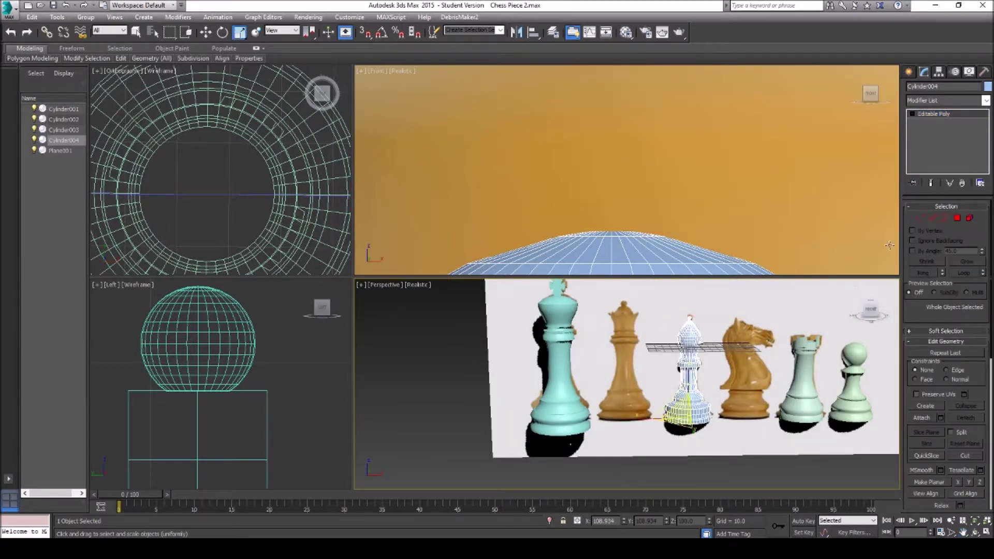
{"action": "right_click", "coordinate": [658, 416]}
{"action": "left_click", "coordinate": [672, 427]}
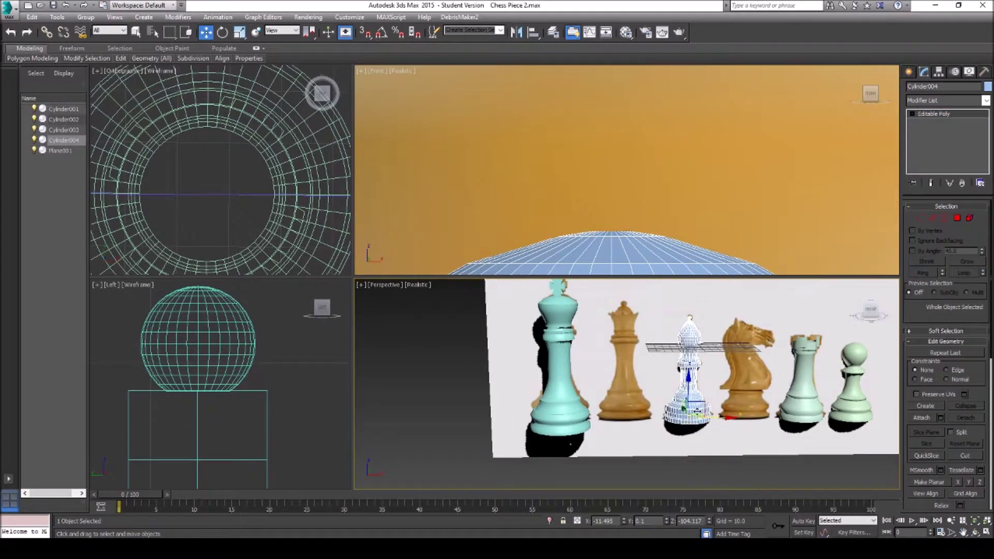
{"action": "left_click_drag", "start_coordinate": [682, 409], "coordinate": [685, 415]}
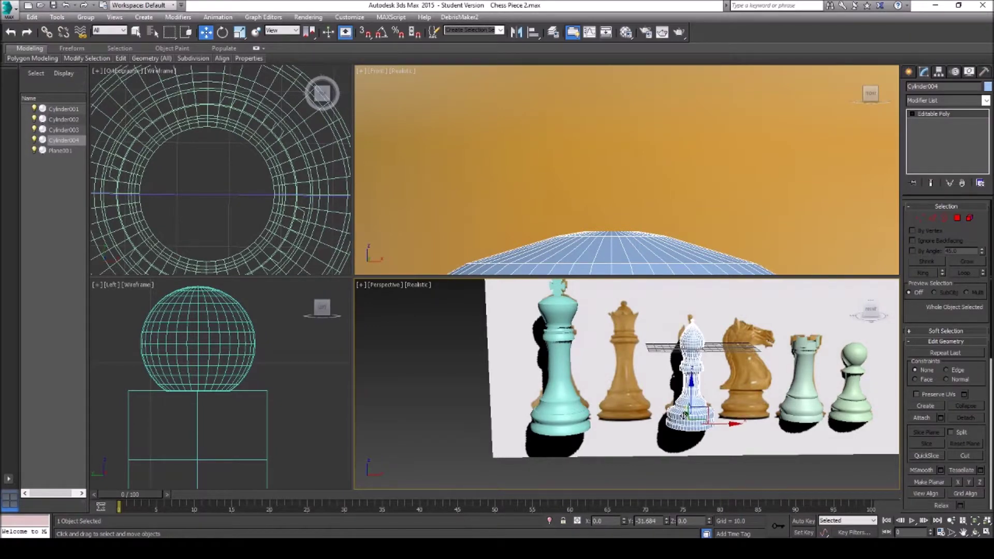
Bevel the flat polygon on top of the finial ball straight up into a short cylinder.
{"action": "left_click", "coordinate": [964, 532]}
{"action": "scroll", "coordinate": [615, 373], "scroll_direction": "up", "scroll_amount": 6}
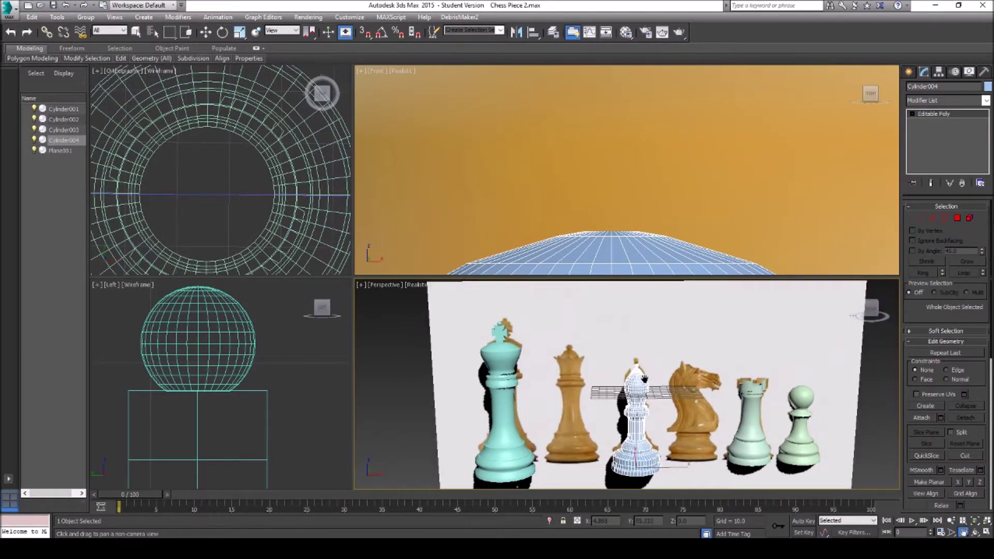
{"action": "left_click_drag", "start_coordinate": [704, 340], "coordinate": [599, 399]}
{"action": "scroll", "coordinate": [588, 377], "scroll_direction": "up", "scroll_amount": 3}
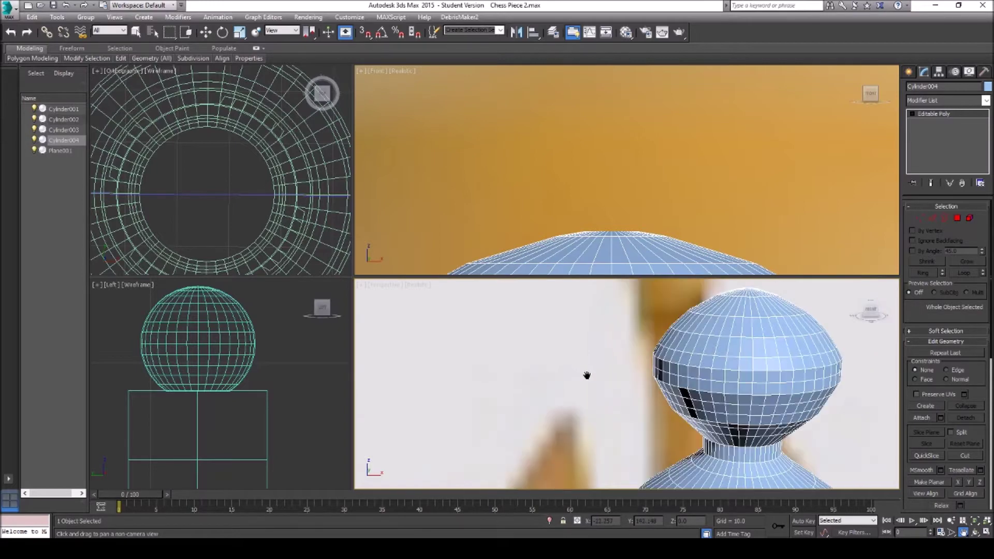
{"action": "scroll", "coordinate": [637, 387], "scroll_direction": "up", "scroll_amount": 3}
{"action": "scroll", "coordinate": [638, 388], "scroll_direction": "up", "scroll_amount": 6}
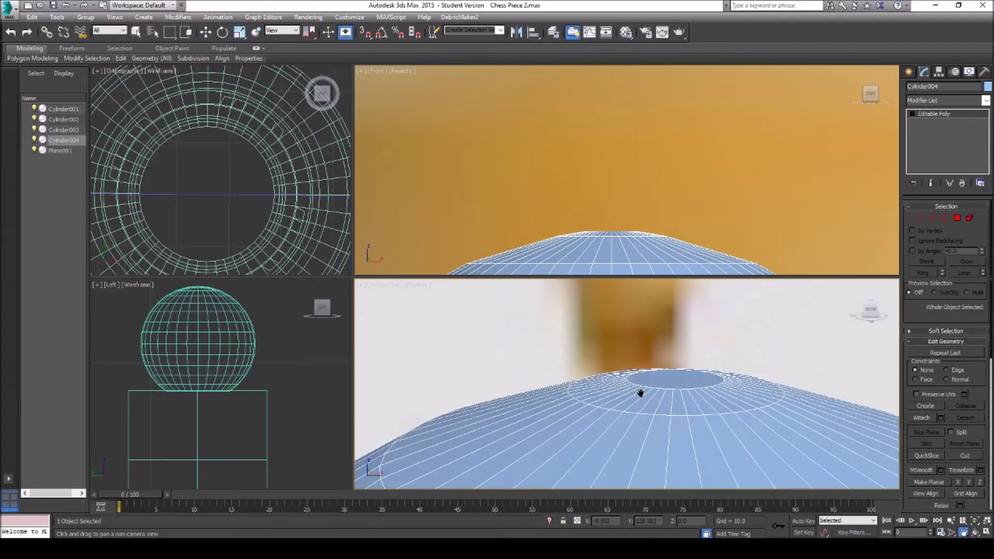
{"action": "left_click", "coordinate": [958, 218]}
{"action": "left_click", "coordinate": [922, 377]}
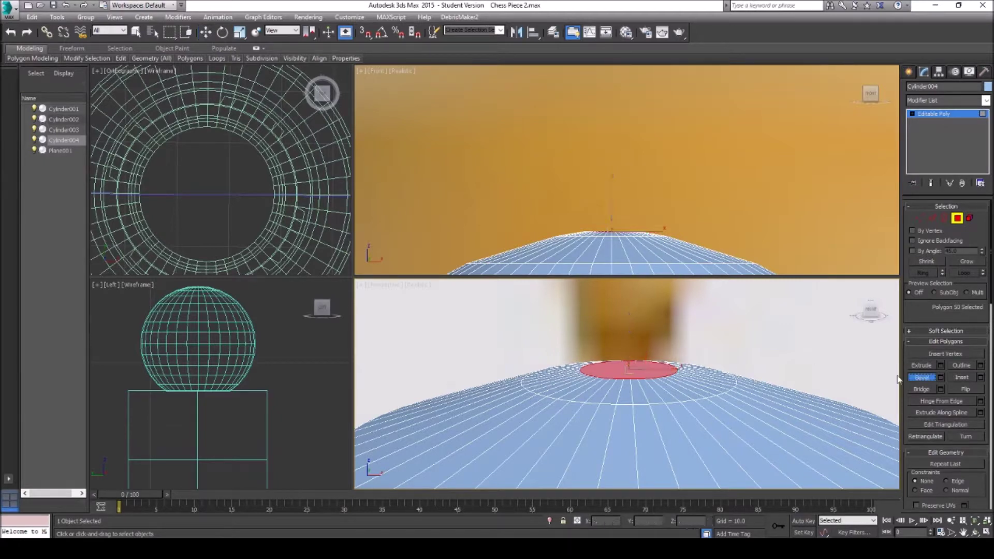
{"action": "left_click_drag", "start_coordinate": [648, 375], "coordinate": [648, 373]}
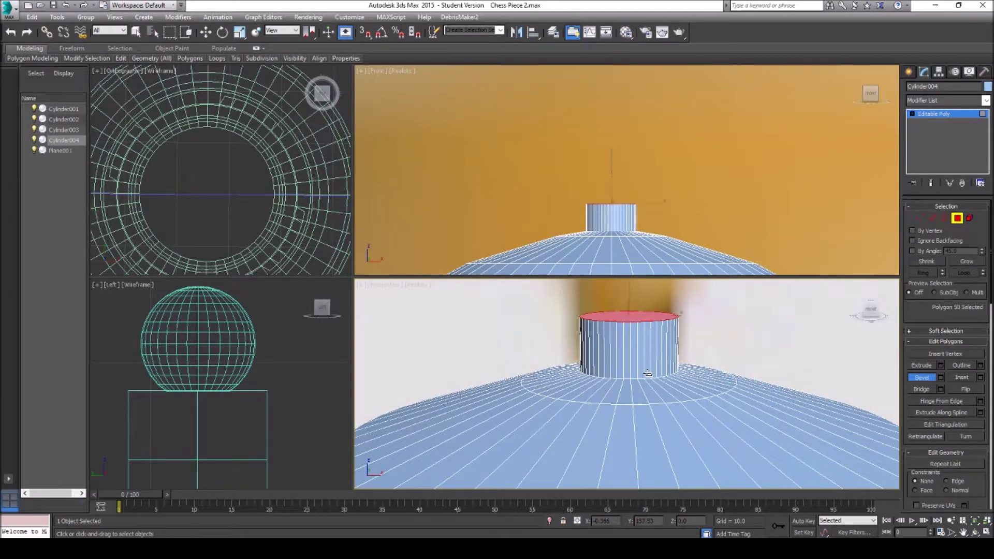
Scale the raised top polygon to 14 percent in X and Y and lower it nearly level with the dome to close the tip.
{"action": "right_click", "coordinate": [641, 318]}
{"action": "right_click", "coordinate": [631, 318]}
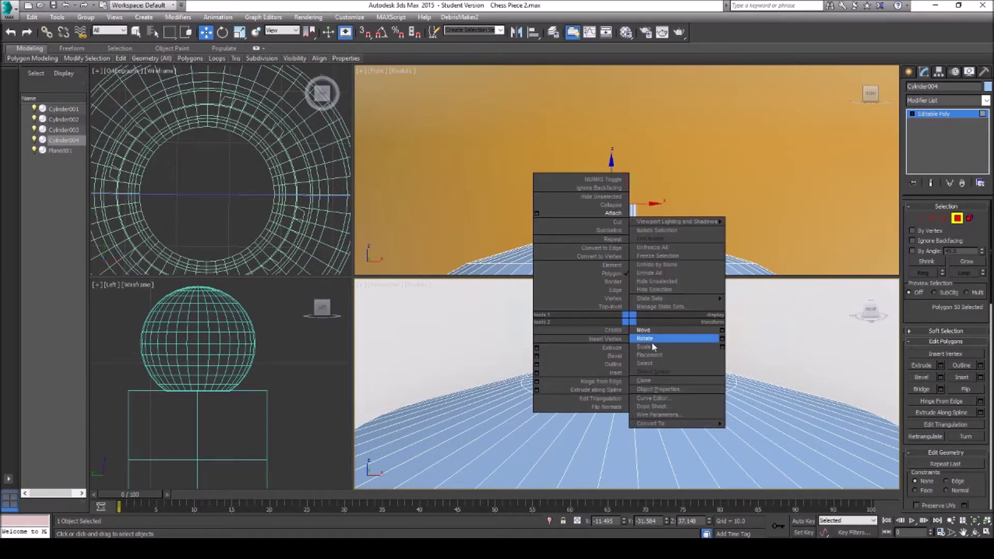
{"action": "left_click", "coordinate": [673, 349]}
{"action": "left_click_drag", "start_coordinate": [618, 321], "coordinate": [629, 280]}
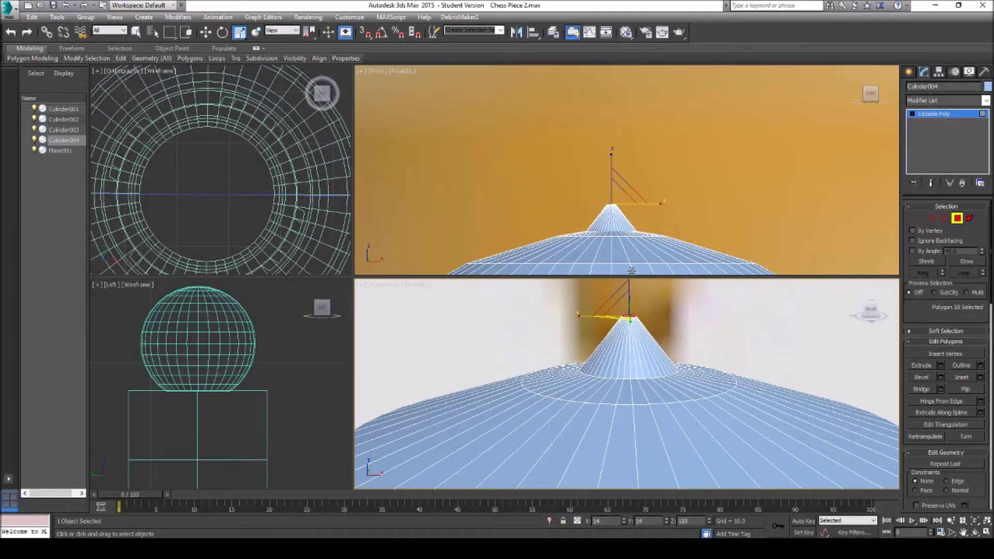
{"action": "right_click", "coordinate": [624, 313]}
{"action": "left_click", "coordinate": [689, 325]}
{"action": "left_click_drag", "start_coordinate": [641, 318], "coordinate": [631, 334]}
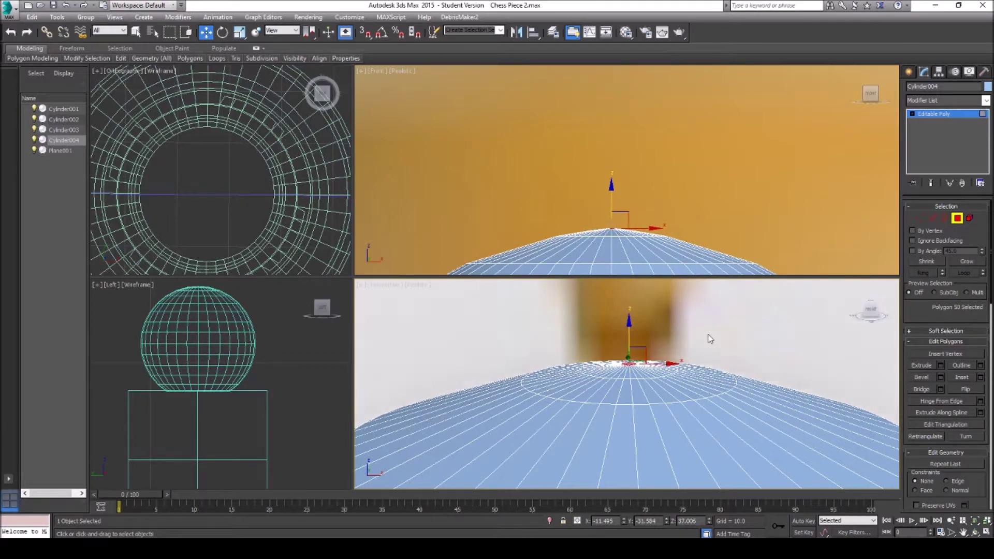
In vertex editing, select a ring in the lower half of the finial ball and widen it to 103 percent in X and Y.
{"action": "left_click", "coordinate": [916, 216]}
{"action": "middle_click_drag", "start_coordinate": [652, 237], "coordinate": [602, 156]}
{"action": "scroll", "coordinate": [603, 151], "scroll_direction": "down", "scroll_amount": 3}
{"action": "scroll", "coordinate": [623, 244], "scroll_direction": "up", "scroll_amount": 1}
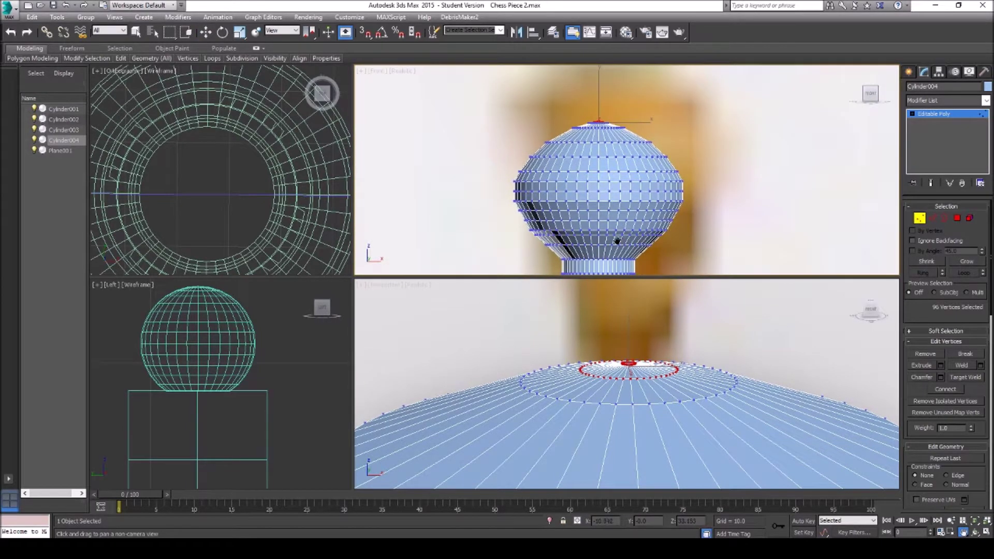
{"action": "key", "text": "w"}
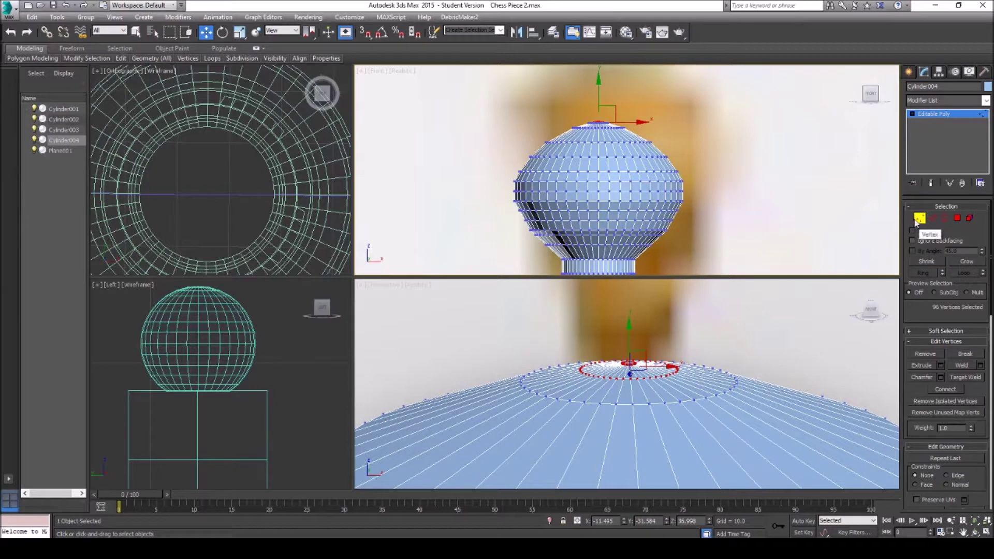
{"action": "left_click_drag", "start_coordinate": [682, 215], "coordinate": [522, 228]}
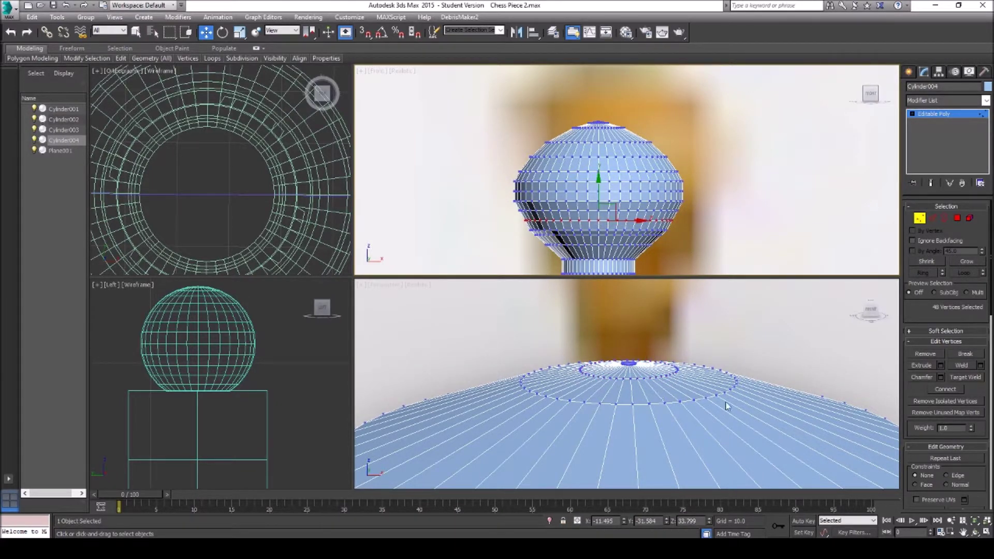
{"action": "scroll", "coordinate": [727, 407], "scroll_direction": "down", "scroll_amount": 3}
{"action": "left_click", "coordinate": [964, 532]}
{"action": "left_click_drag", "start_coordinate": [728, 425], "coordinate": [603, 302]}
{"action": "left_click_drag", "start_coordinate": [620, 391], "coordinate": [602, 357]}
{"action": "scroll", "coordinate": [611, 368], "scroll_direction": "down", "scroll_amount": 3}
{"action": "key", "text": "w"}
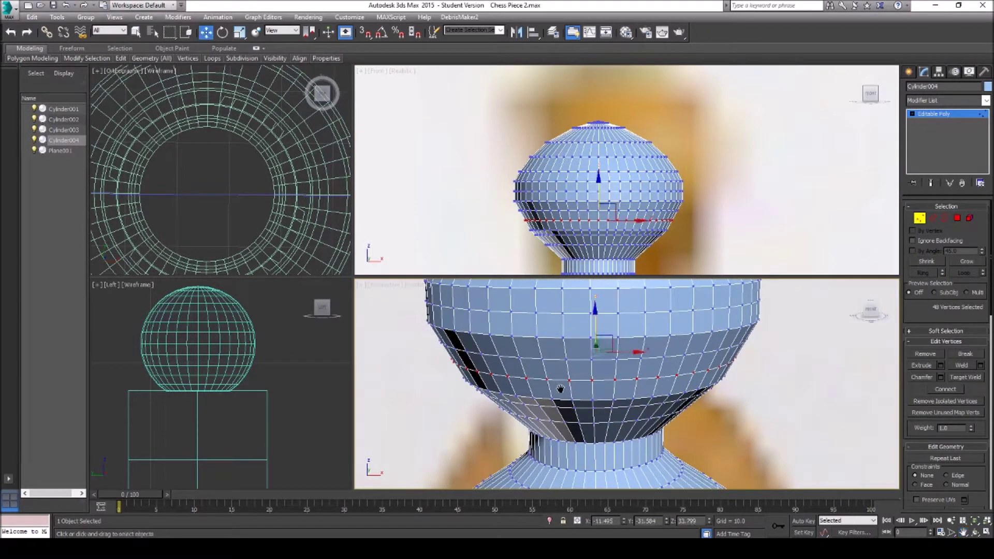
{"action": "right_click", "coordinate": [618, 354]}
{"action": "left_click", "coordinate": [639, 380]}
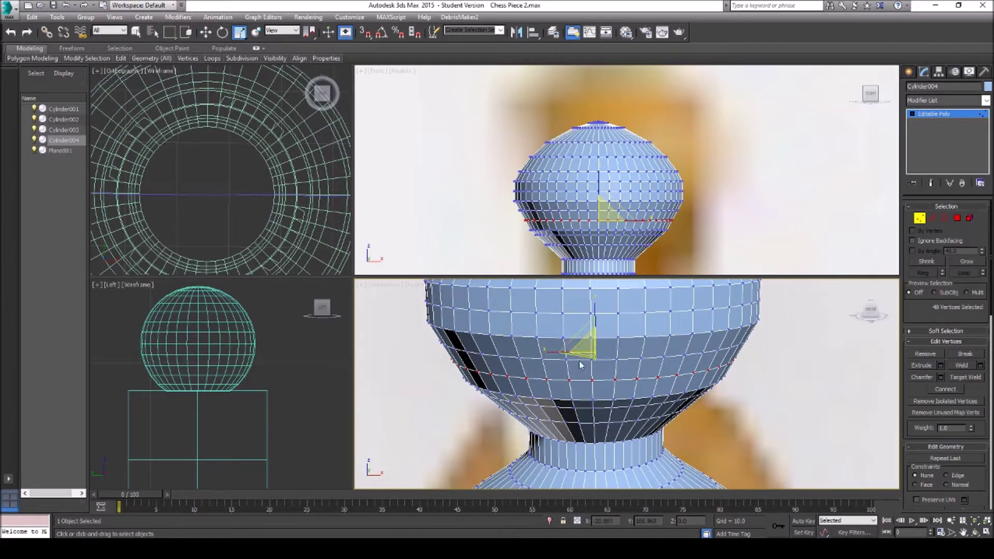
{"action": "left_click_drag", "start_coordinate": [580, 357], "coordinate": [581, 358]}
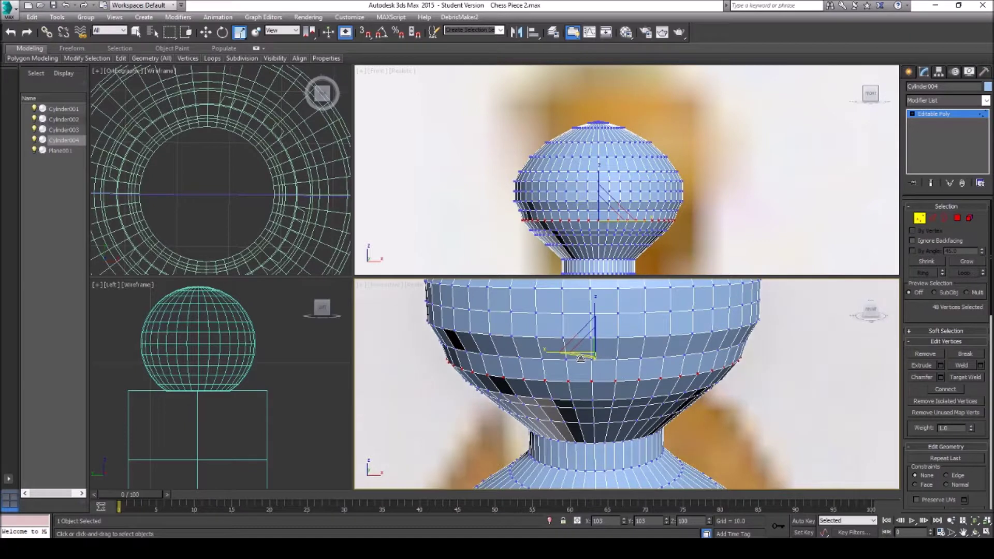
Lower two vertex rings near the base of the finial ball slightly, just above its neck.
{"action": "left_click_drag", "start_coordinate": [674, 257], "coordinate": [539, 243]}
{"action": "right_click", "coordinate": [590, 229]}
{"action": "left_click", "coordinate": [606, 236]}
{"action": "left_click_drag", "start_coordinate": [598, 214], "coordinate": [601, 219]}
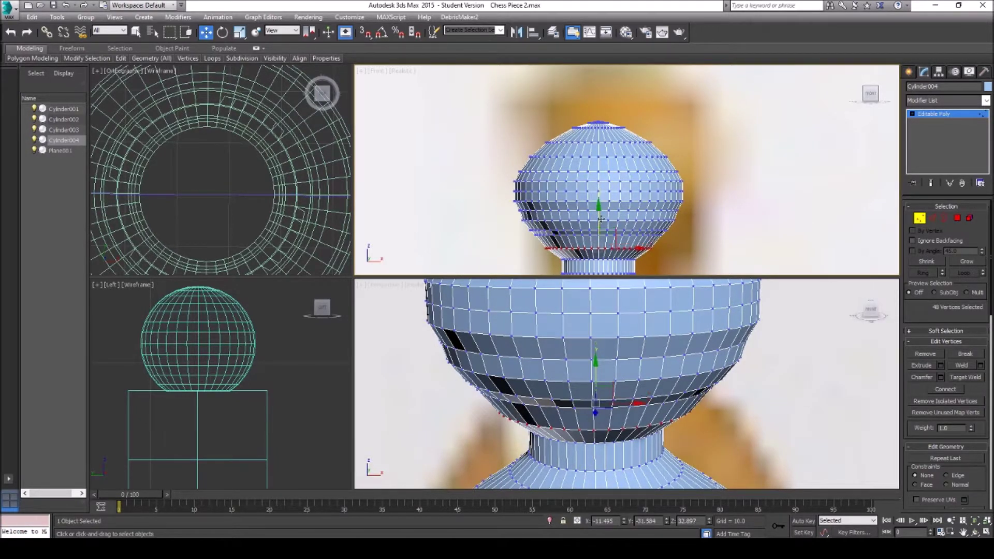
{"action": "left_click", "coordinate": [668, 239]}
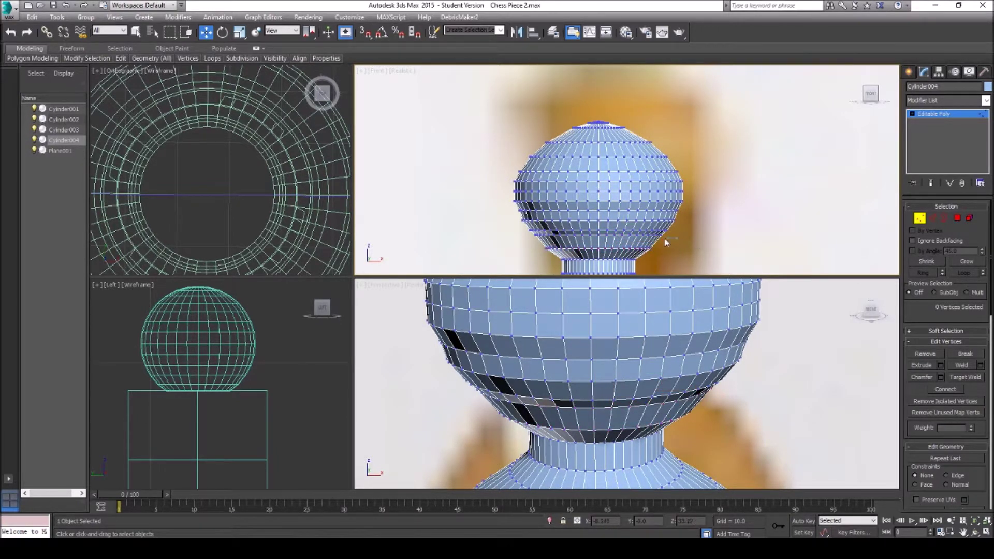
{"action": "left_click_drag", "start_coordinate": [529, 237], "coordinate": [528, 234]}
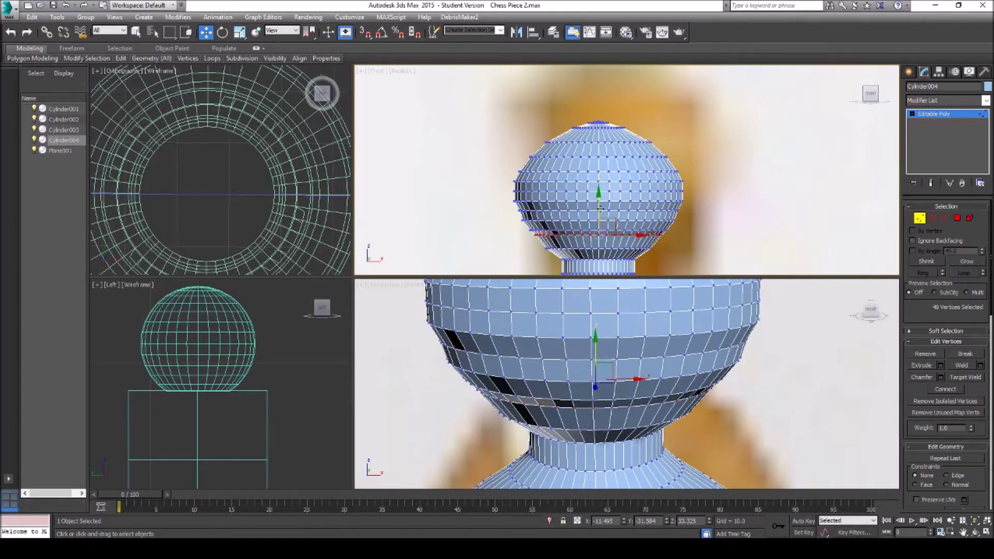
{"action": "left_click_drag", "start_coordinate": [598, 211], "coordinate": [599, 217]}
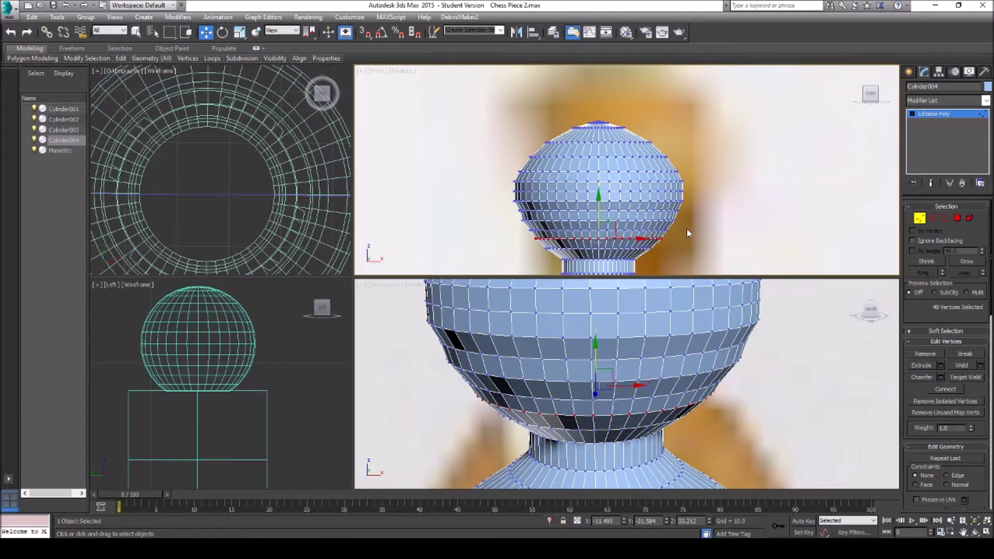
Scale two more vertex rings in the lower half of the finial ball slightly outward to round its profile.
{"action": "right_click", "coordinate": [594, 364]}
{"action": "left_click", "coordinate": [611, 394]}
{"action": "left_click_drag", "start_coordinate": [580, 374], "coordinate": [580, 371]}
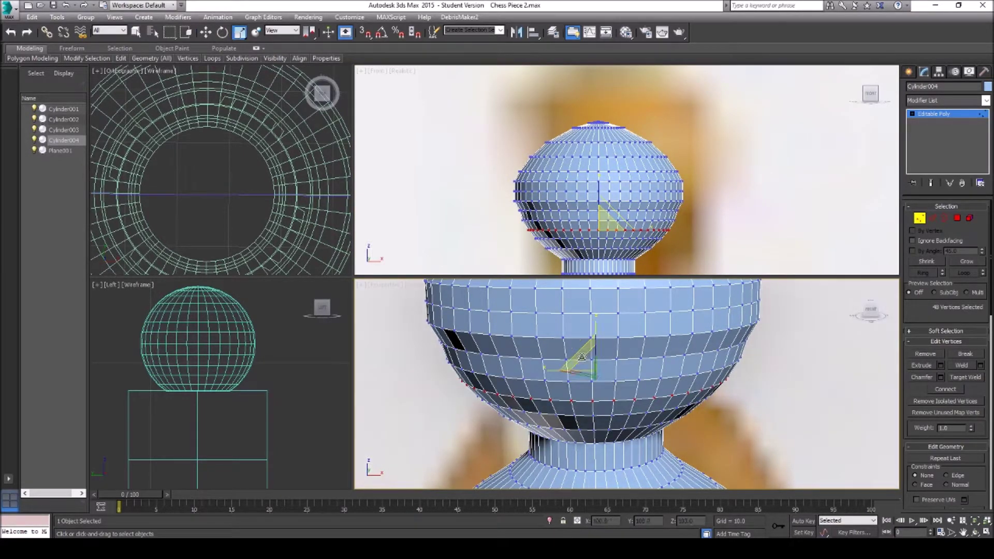
{"action": "left_click_drag", "start_coordinate": [683, 216], "coordinate": [509, 208]}
{"action": "right_click", "coordinate": [614, 372]}
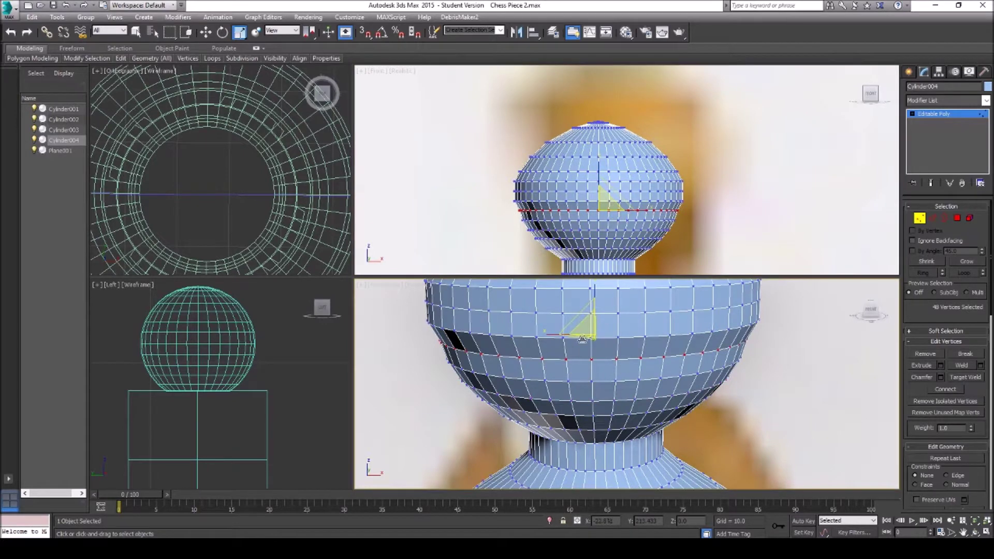
{"action": "left_click_drag", "start_coordinate": [582, 339], "coordinate": [539, 373]}
Raise vertex rings in the upper half of the finial ball slightly to round out its shoulder.
{"action": "left_click", "coordinate": [963, 533]}
{"action": "left_click", "coordinate": [546, 175]}
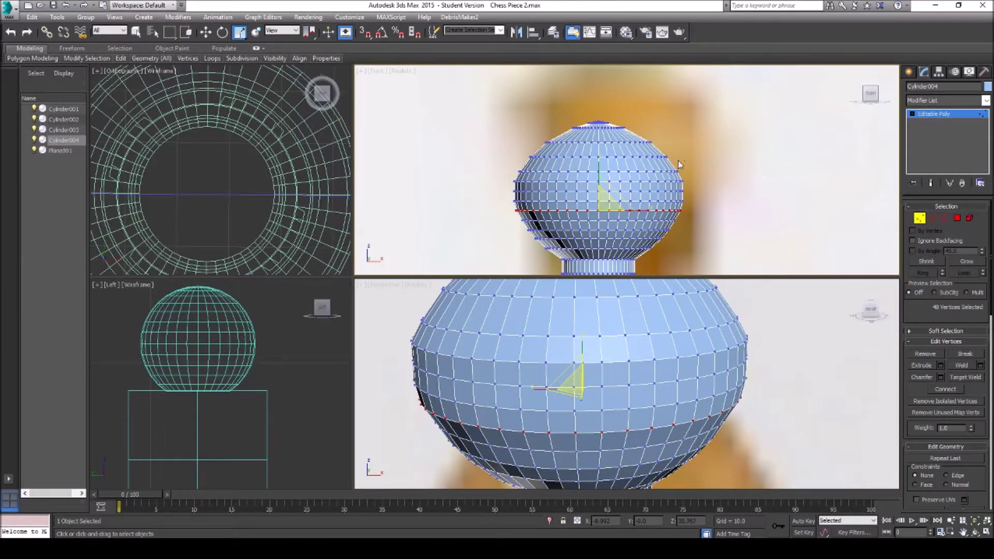
{"action": "left_click_drag", "start_coordinate": [521, 166], "coordinate": [521, 169]}
{"action": "key", "text": "w"}
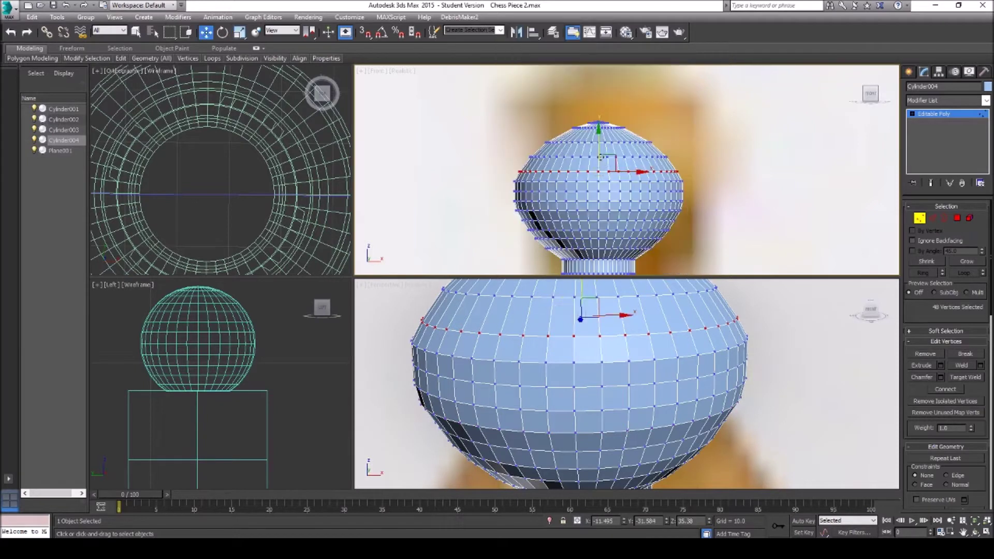
{"action": "left_click_drag", "start_coordinate": [593, 159], "coordinate": [665, 150]}
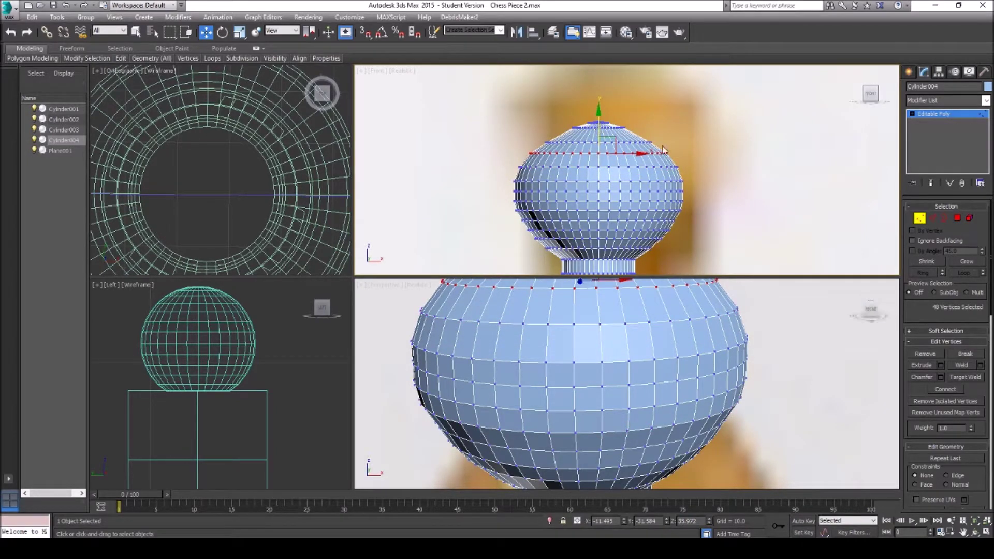
{"action": "left_click_drag", "start_coordinate": [599, 118], "coordinate": [599, 115]}
Select the vertex ring below the ball's widest part, scale it slightly outward, and clear the selection.
{"action": "left_click", "coordinate": [734, 222]}
{"action": "left_click_drag", "start_coordinate": [512, 217], "coordinate": [688, 224]}
{"action": "left_click", "coordinate": [607, 442]}
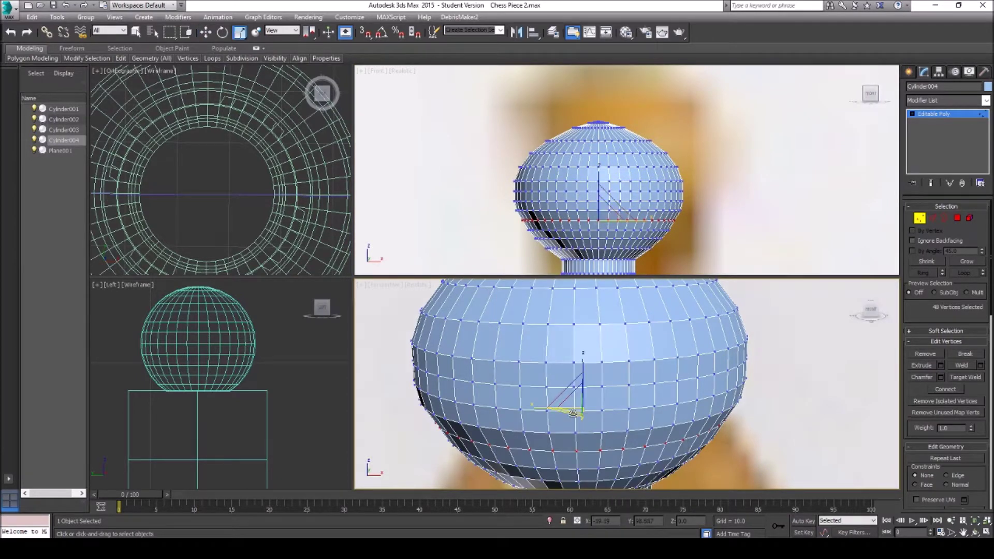
{"action": "left_click_drag", "start_coordinate": [574, 412], "coordinate": [574, 414]}
{"action": "left_click", "coordinate": [826, 378]}
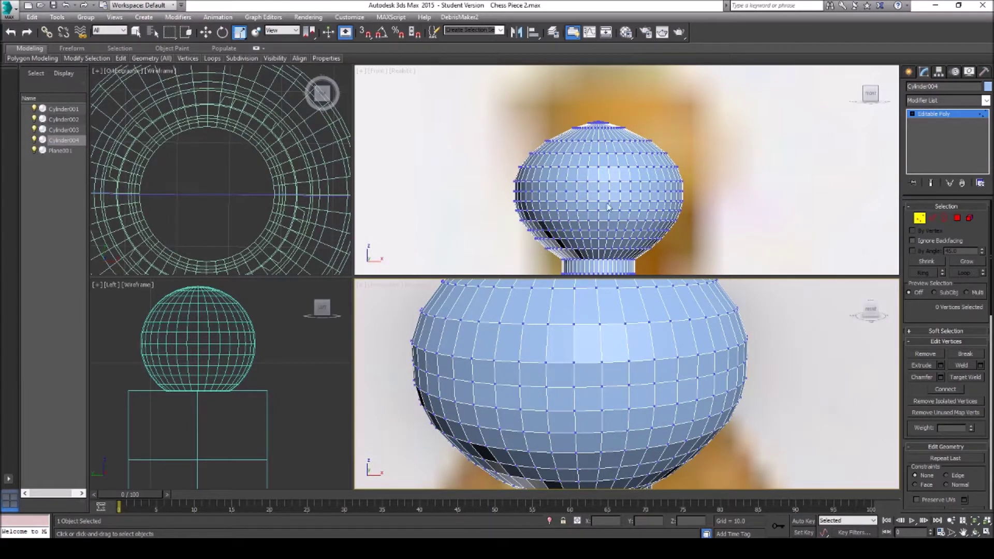
Leave vertex editing and create a narrow upright box over the bishop's head, about 29.6 long, 3.4 wide and 48.7 high.
{"action": "left_click", "coordinate": [964, 532]}
{"action": "left_click_drag", "start_coordinate": [611, 356], "coordinate": [654, 351]}
{"action": "scroll", "coordinate": [617, 357], "scroll_direction": "down", "scroll_amount": 5}
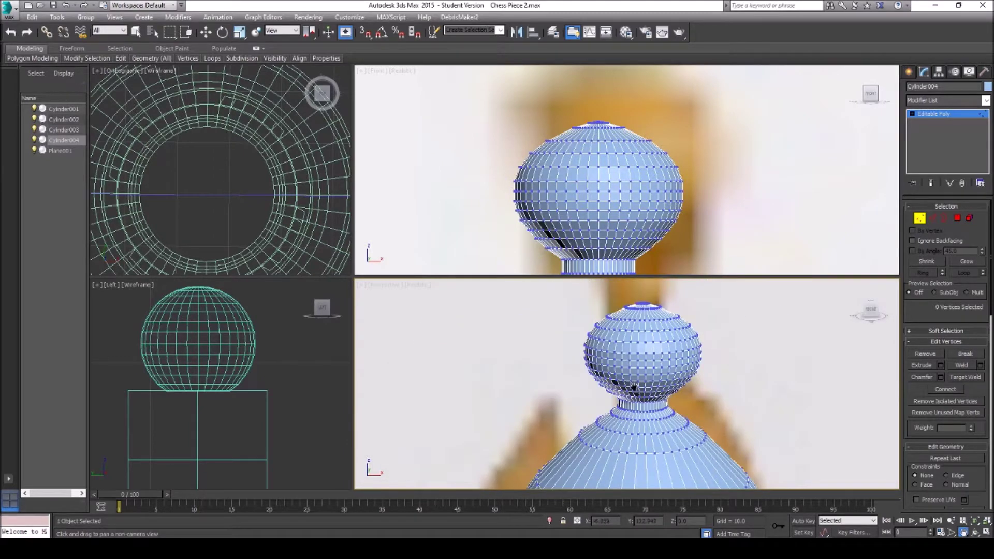
{"action": "left_click_drag", "start_coordinate": [615, 187], "coordinate": [603, 155]}
{"action": "scroll", "coordinate": [593, 218], "scroll_direction": "down", "scroll_amount": 6}
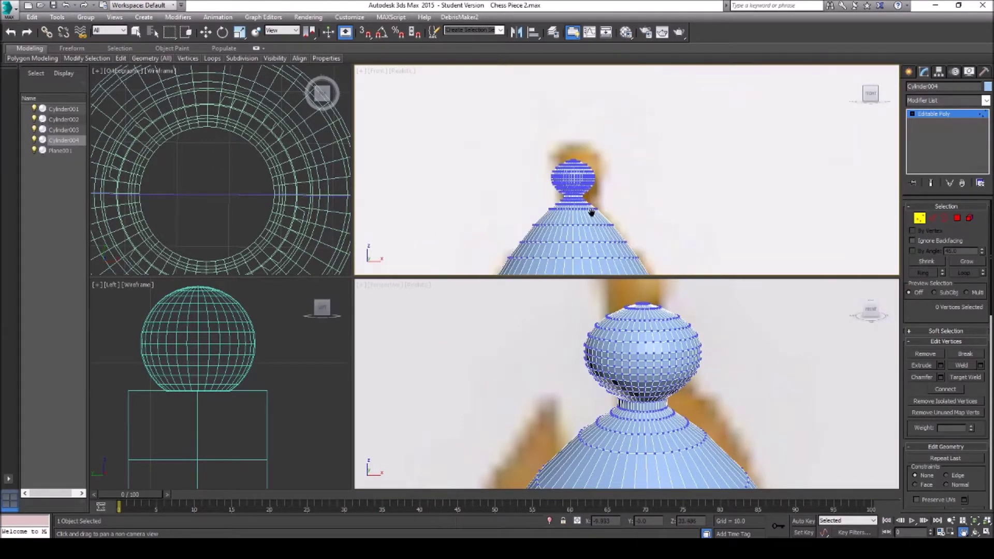
{"action": "left_click_drag", "start_coordinate": [592, 226], "coordinate": [580, 133]}
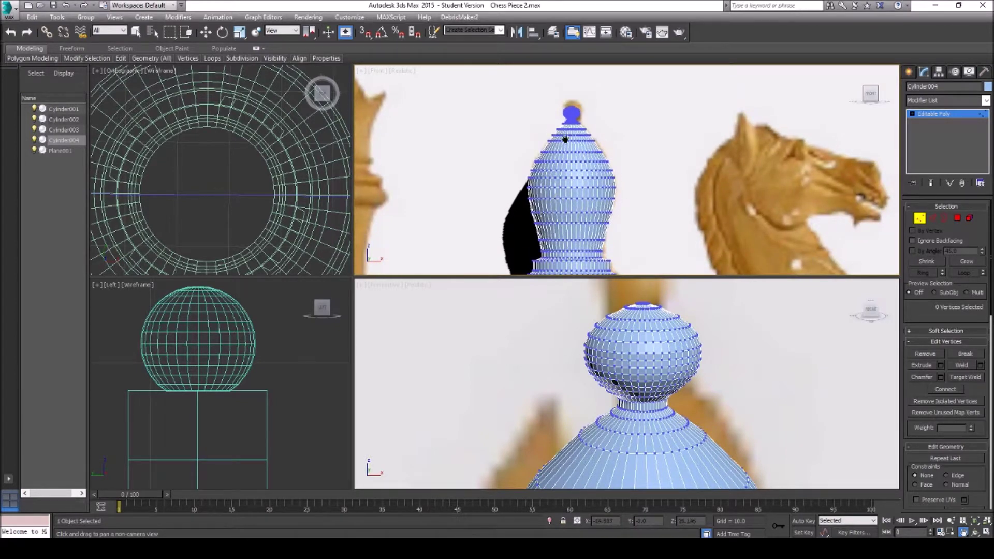
{"action": "left_click", "coordinate": [918, 219]}
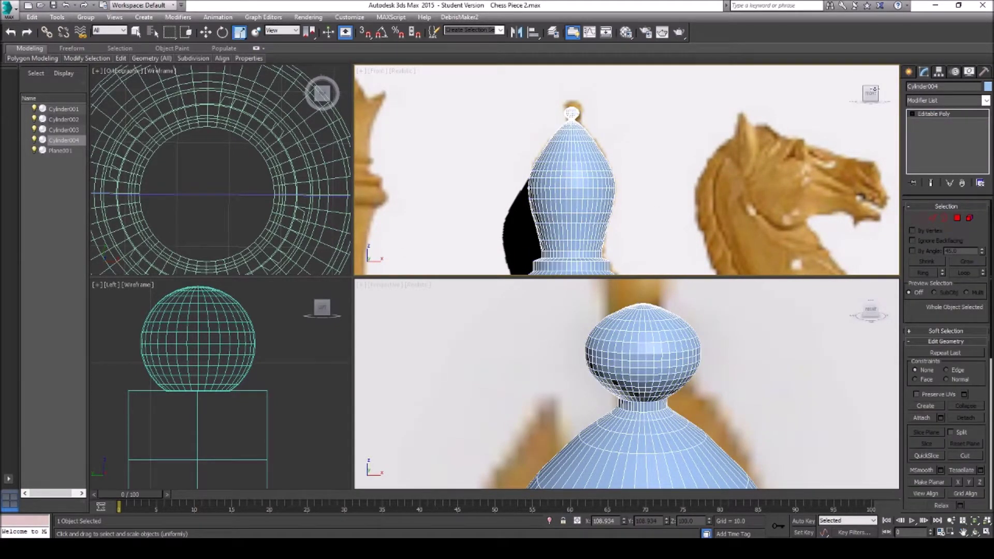
{"action": "left_click", "coordinate": [910, 72]}
{"action": "left_click", "coordinate": [928, 138]}
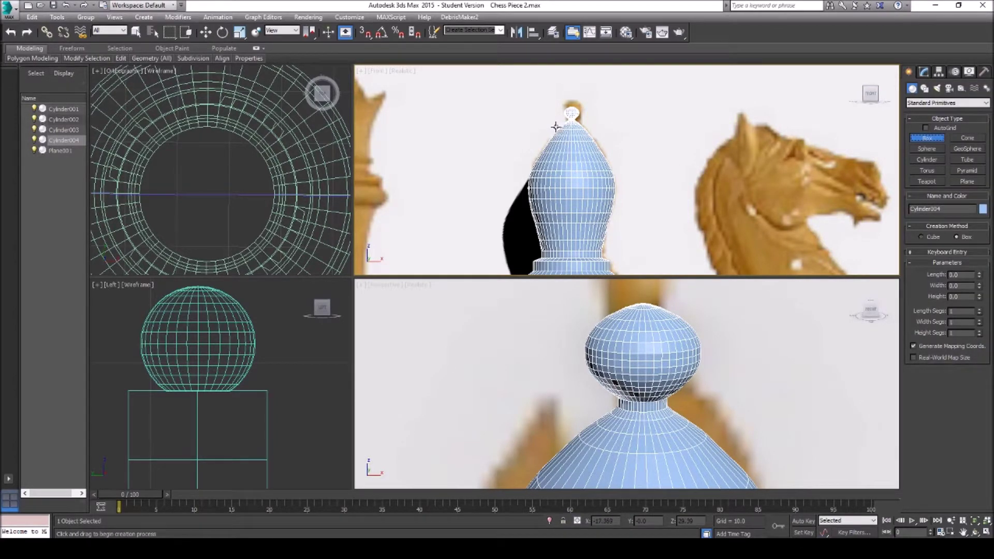
{"action": "left_click_drag", "start_coordinate": [554, 124], "coordinate": [563, 205]}
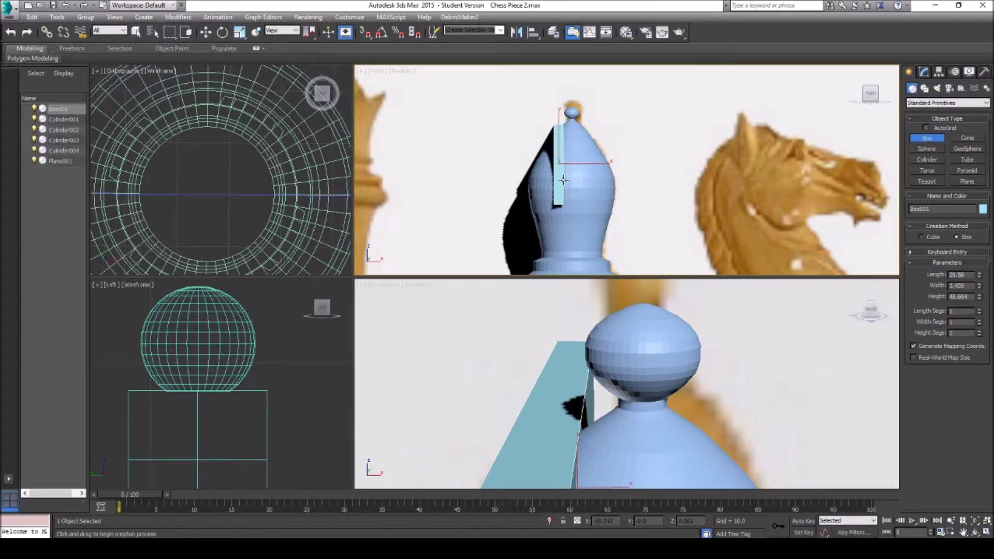
{"action": "key", "text": "r"}
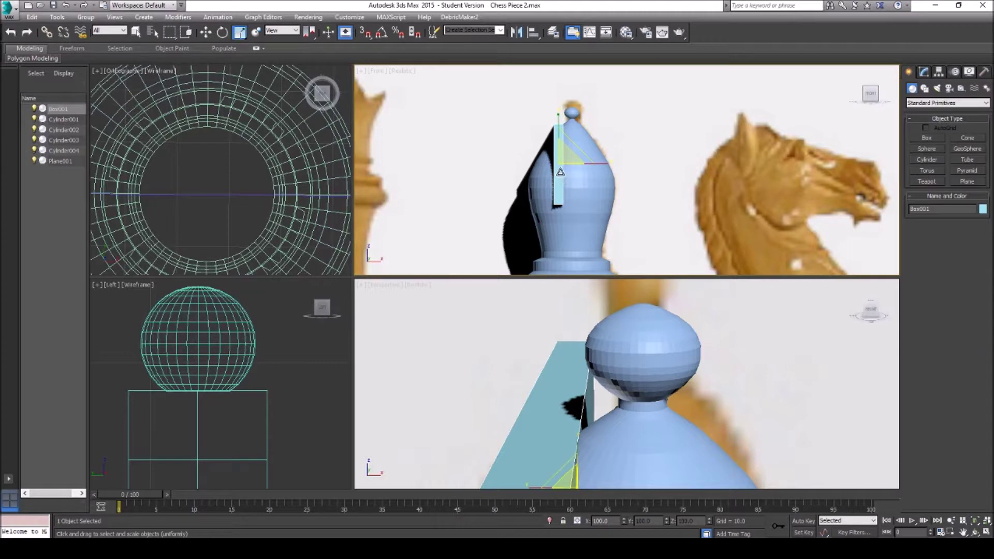
Convert the thin box at the bishop's head to an editable poly and start editing its vertices.
{"action": "right_click", "coordinate": [560, 173]}
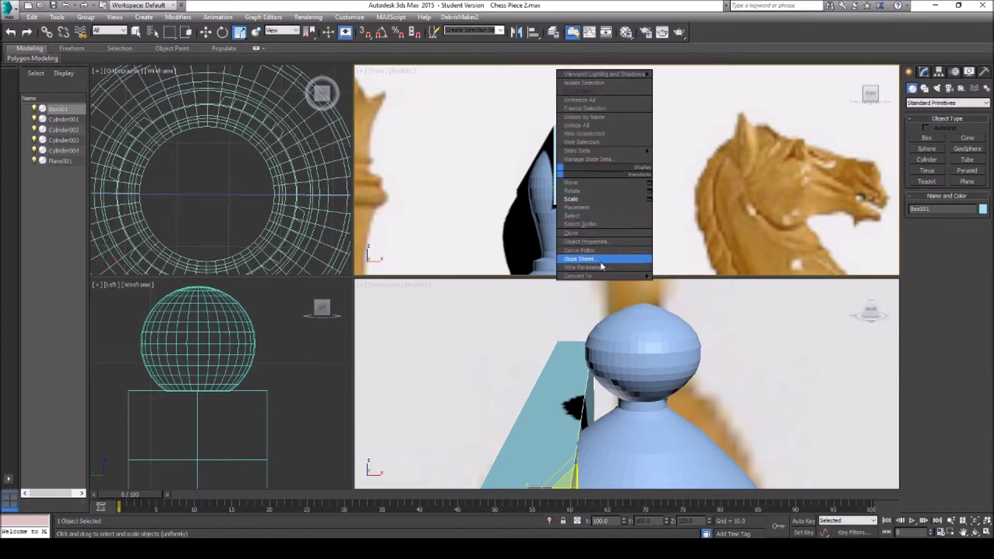
{"action": "mouse_move", "coordinate": [638, 277]}
{"action": "left_click", "coordinate": [689, 284]}
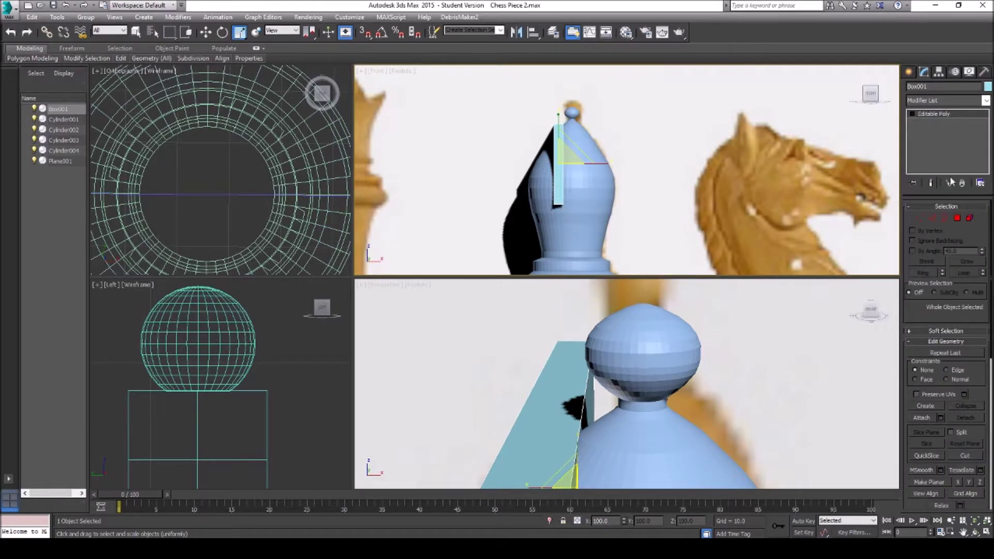
{"action": "left_click", "coordinate": [920, 218]}
Select the four vertices on the box's right-hand side and move them outward to widen the box.
{"action": "left_click_drag", "start_coordinate": [522, 107], "coordinate": [561, 228]}
{"action": "left_click", "coordinate": [976, 532]}
{"action": "left_click_drag", "start_coordinate": [637, 397], "coordinate": [775, 390]}
{"action": "left_click_drag", "start_coordinate": [641, 384], "coordinate": [583, 378]}
{"action": "right_click", "coordinate": [590, 150]}
{"action": "left_click_drag", "start_coordinate": [576, 115], "coordinate": [562, 213]}
{"action": "right_click", "coordinate": [592, 165]}
{"action": "left_click", "coordinate": [594, 175]}
{"action": "left_click_drag", "start_coordinate": [591, 165], "coordinate": [597, 165]}
Select the box's four top vertices and raise them slightly toward the base of the finial ball.
{"action": "left_click_drag", "start_coordinate": [532, 102], "coordinate": [582, 140]}
{"action": "left_click_drag", "start_coordinate": [562, 90], "coordinate": [562, 82]}
{"action": "scroll", "coordinate": [568, 123], "scroll_direction": "up", "scroll_amount": 8}
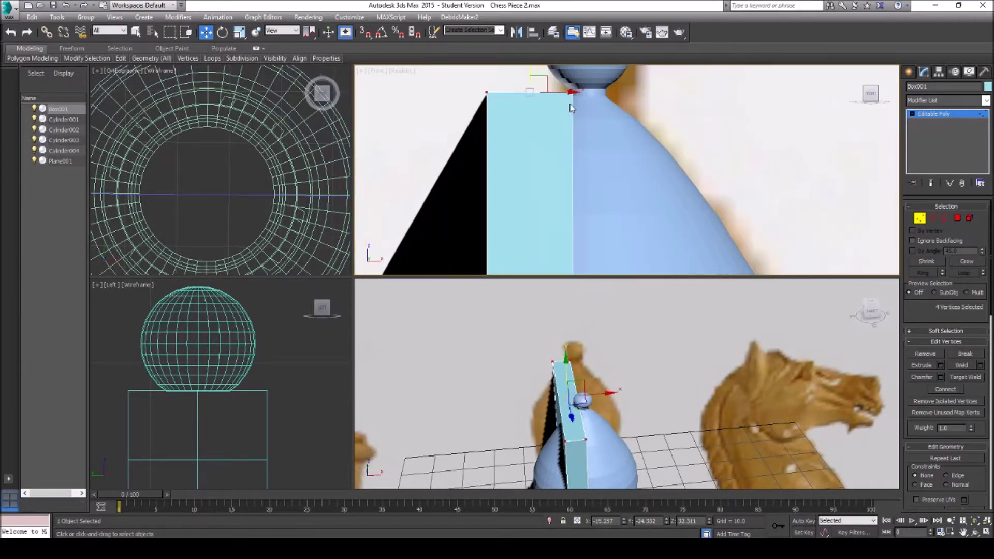
Select the vertices on the box's right-hand side and nudge them to the right, to about X -12.36.
{"action": "left_click", "coordinate": [962, 531]}
{"action": "left_click_drag", "start_coordinate": [554, 106], "coordinate": [534, 193]}
{"action": "left_click_drag", "start_coordinate": [559, 161], "coordinate": [530, 171]}
{"action": "scroll", "coordinate": [532, 165], "scroll_direction": "down", "scroll_amount": 5}
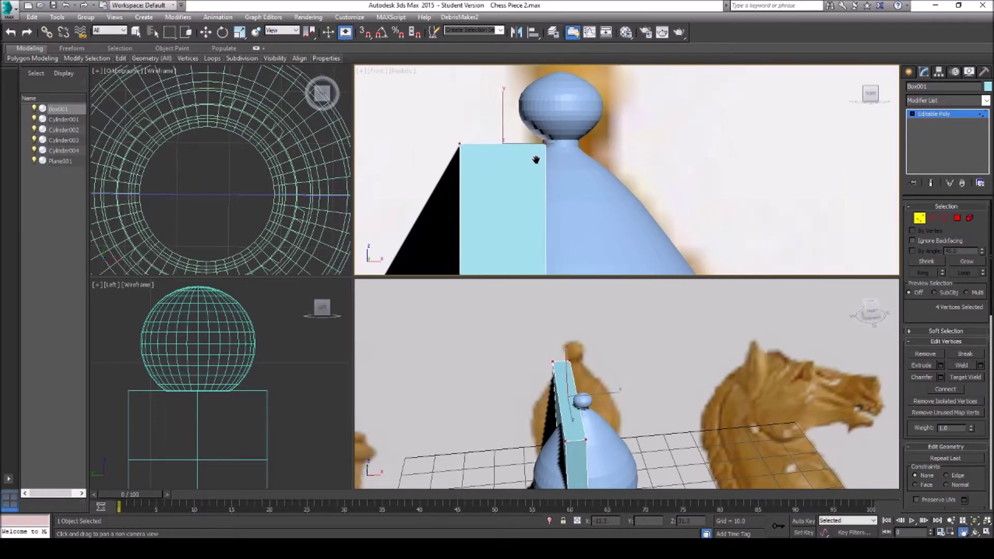
{"action": "left_click_drag", "start_coordinate": [558, 169], "coordinate": [556, 108]}
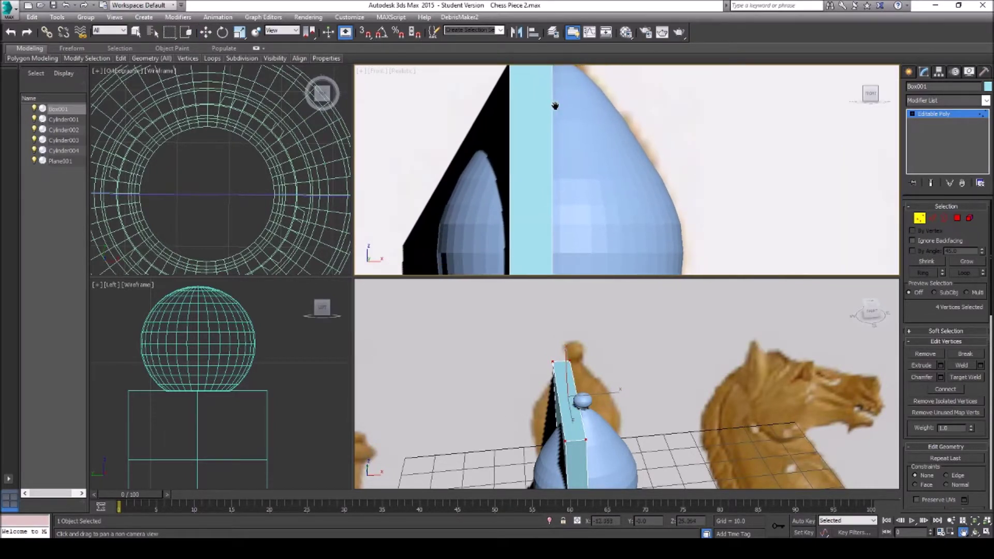
{"action": "scroll", "coordinate": [556, 108], "scroll_direction": "down", "scroll_amount": 2}
{"action": "scroll", "coordinate": [555, 108], "scroll_direction": "up", "scroll_amount": 1}
{"action": "key", "text": "w"}
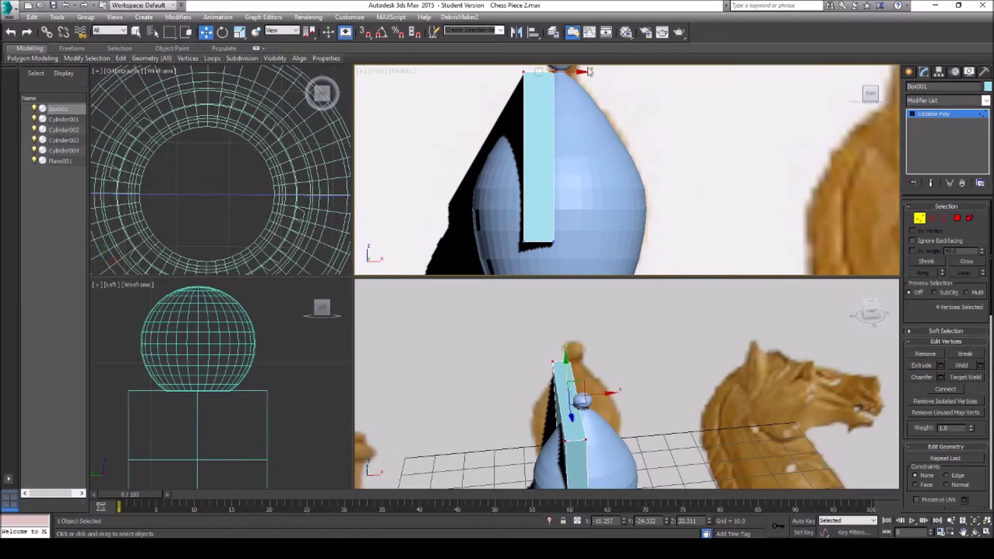
{"action": "left_click", "coordinate": [552, 245]}
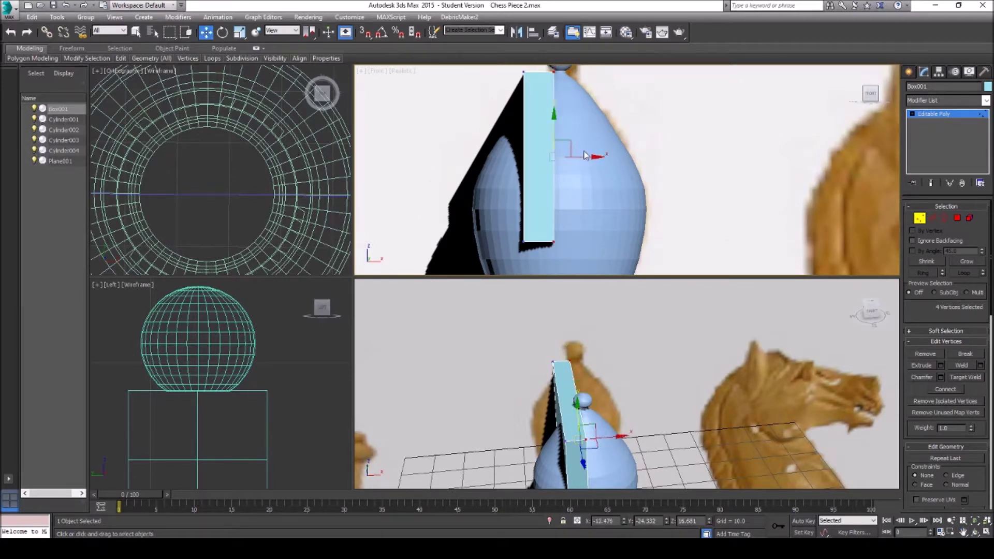
{"action": "left_click_drag", "start_coordinate": [584, 156], "coordinate": [584, 156]}
Shift the box's right-hand vertices back left to about X -12.73, near the edge of the bishop's neck.
{"action": "left_click", "coordinate": [963, 533]}
{"action": "left_click_drag", "start_coordinate": [526, 144], "coordinate": [515, 243]}
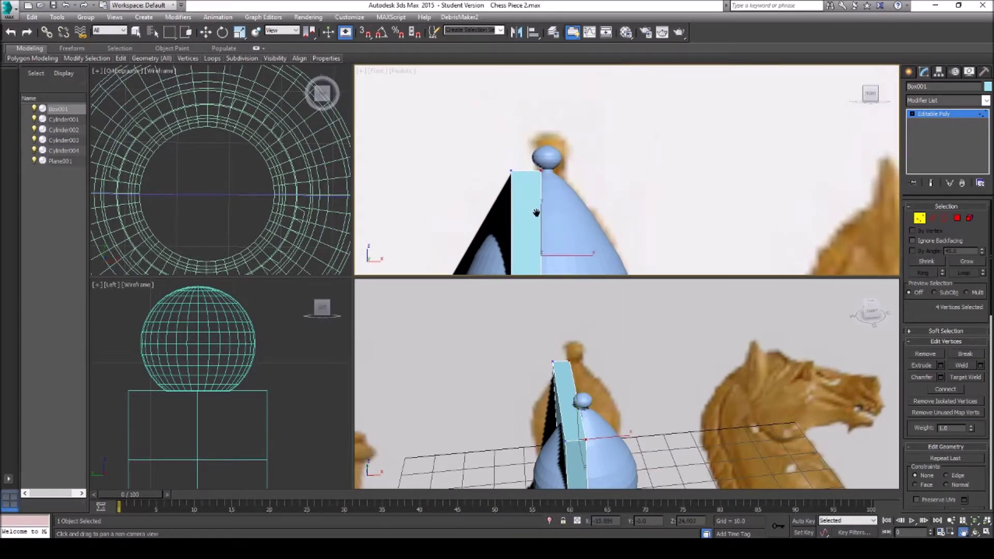
{"action": "scroll", "coordinate": [521, 209], "scroll_direction": "up", "scroll_amount": 5}
{"action": "left_click_drag", "start_coordinate": [492, 186], "coordinate": [438, 150]}
{"action": "key", "text": "w"}
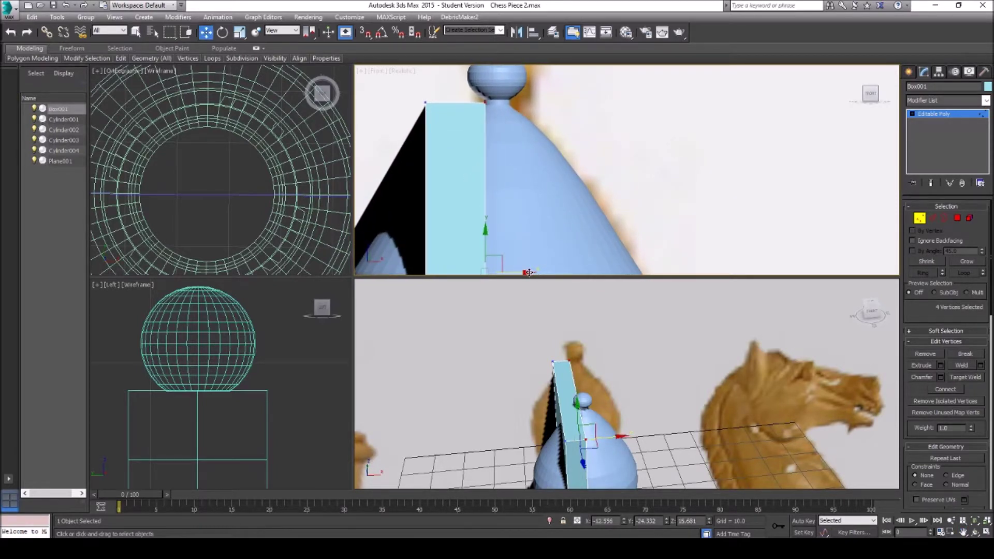
{"action": "left_click_drag", "start_coordinate": [528, 273], "coordinate": [527, 273]}
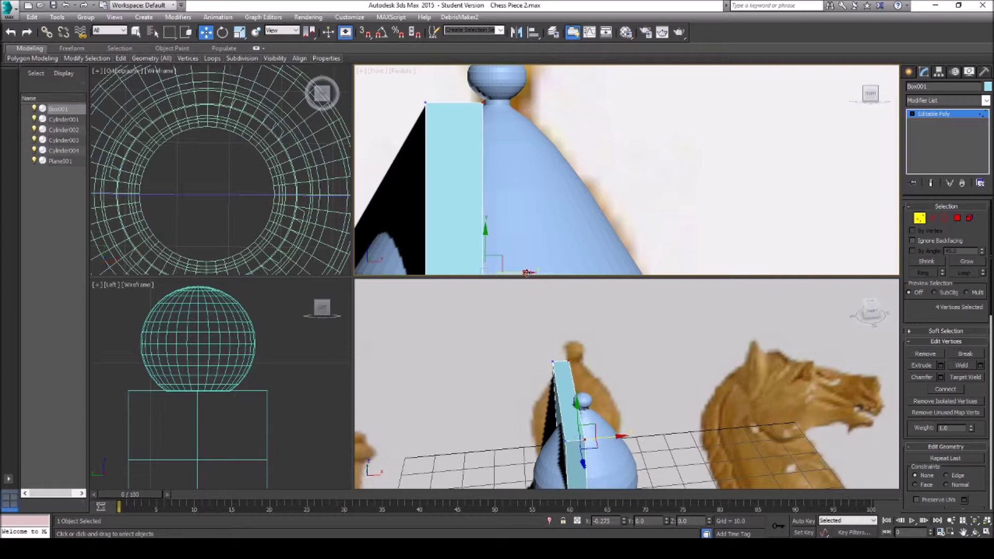
{"action": "left_click_drag", "start_coordinate": [528, 272], "coordinate": [526, 273]}
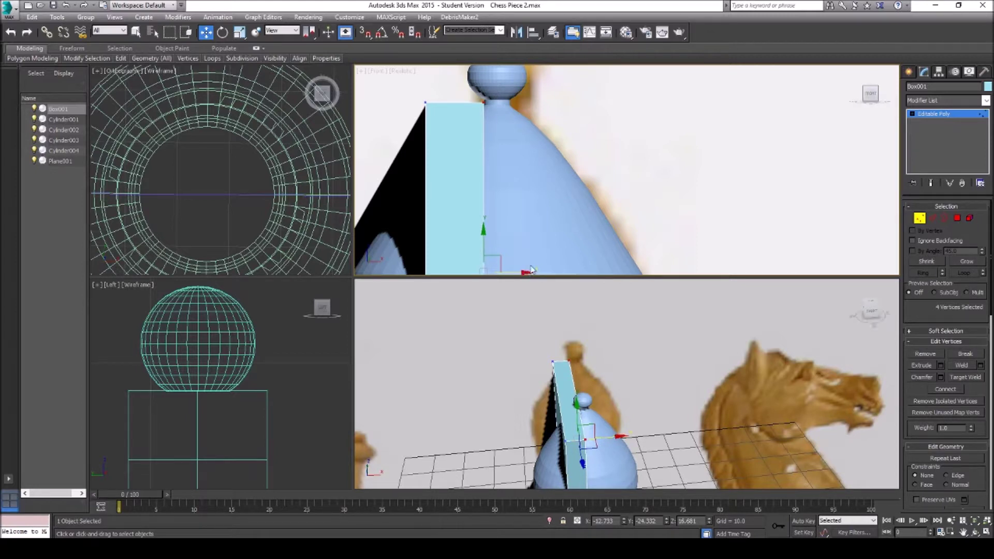
Fine-tune the box's right-hand vertices to about X -12.68 and check the alignment against the bishop's neck.
{"action": "scroll", "coordinate": [471, 151], "scroll_direction": "up", "scroll_amount": 2}
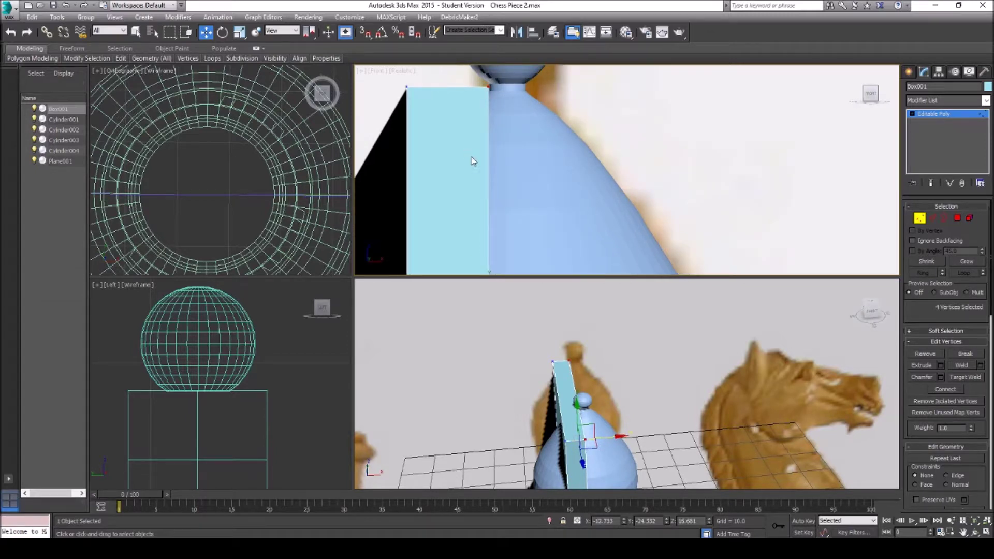
{"action": "left_click", "coordinate": [963, 532]}
{"action": "left_click_drag", "start_coordinate": [614, 240], "coordinate": [462, 135]}
{"action": "scroll", "coordinate": [461, 140], "scroll_direction": "up", "scroll_amount": 5}
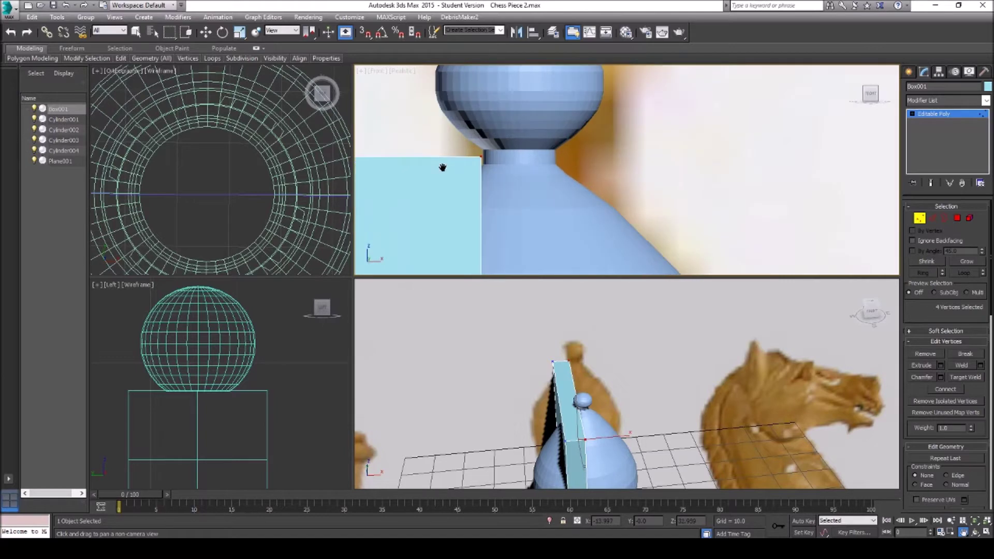
{"action": "scroll", "coordinate": [482, 206], "scroll_direction": "up", "scroll_amount": 5}
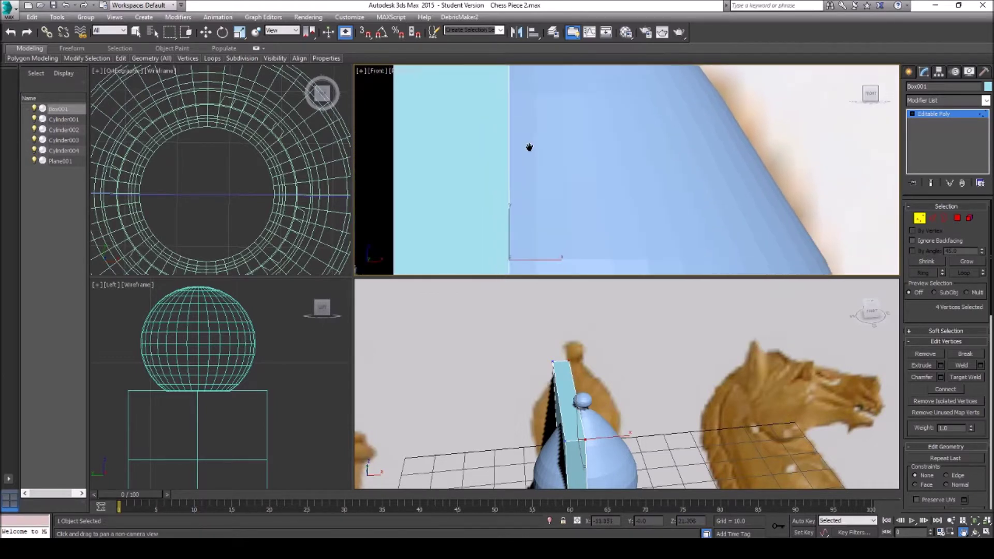
{"action": "key", "text": "w"}
{"action": "left_click_drag", "start_coordinate": [555, 242], "coordinate": [559, 241]}
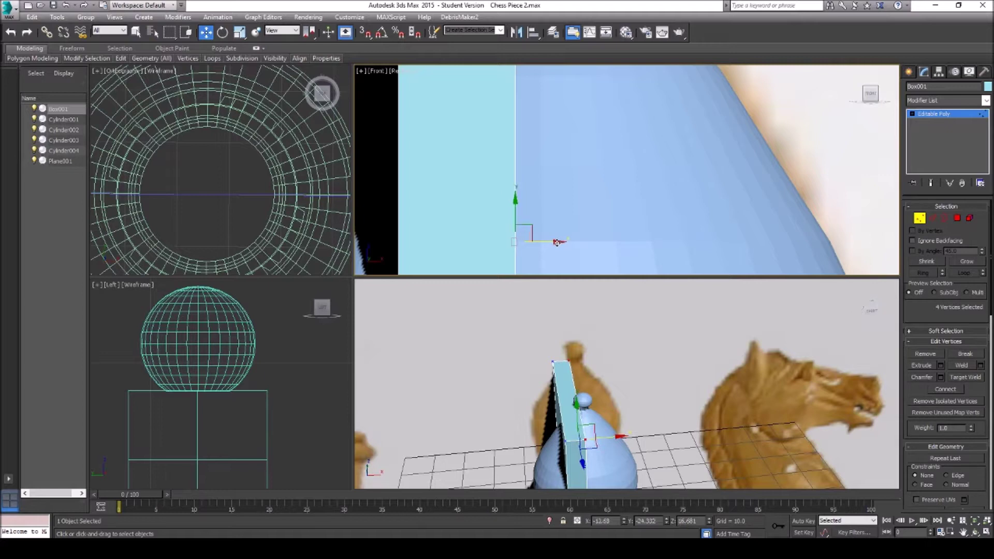
{"action": "left_click", "coordinate": [963, 533]}
{"action": "left_click_drag", "start_coordinate": [516, 106], "coordinate": [519, 350]}
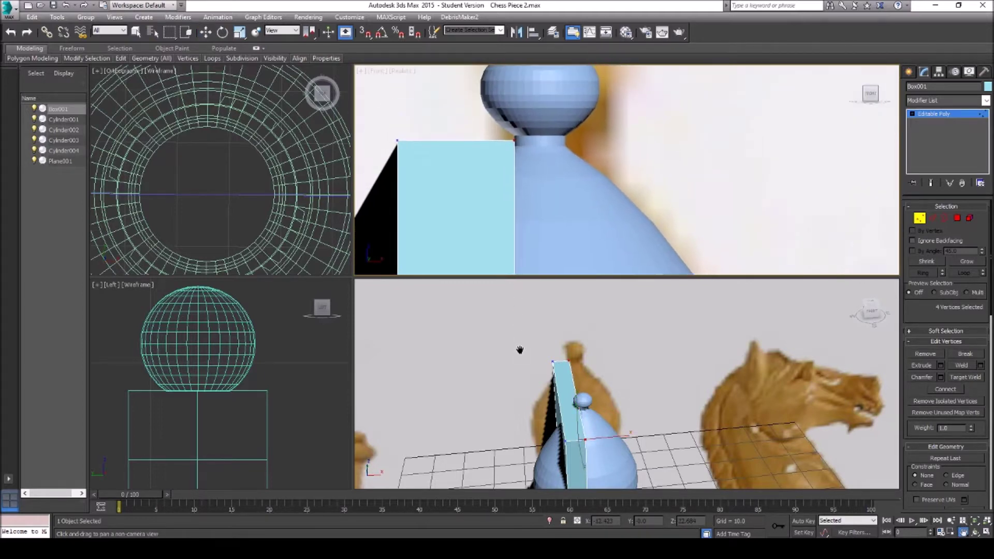
{"action": "scroll", "coordinate": [492, 190], "scroll_direction": "up", "scroll_amount": 3}
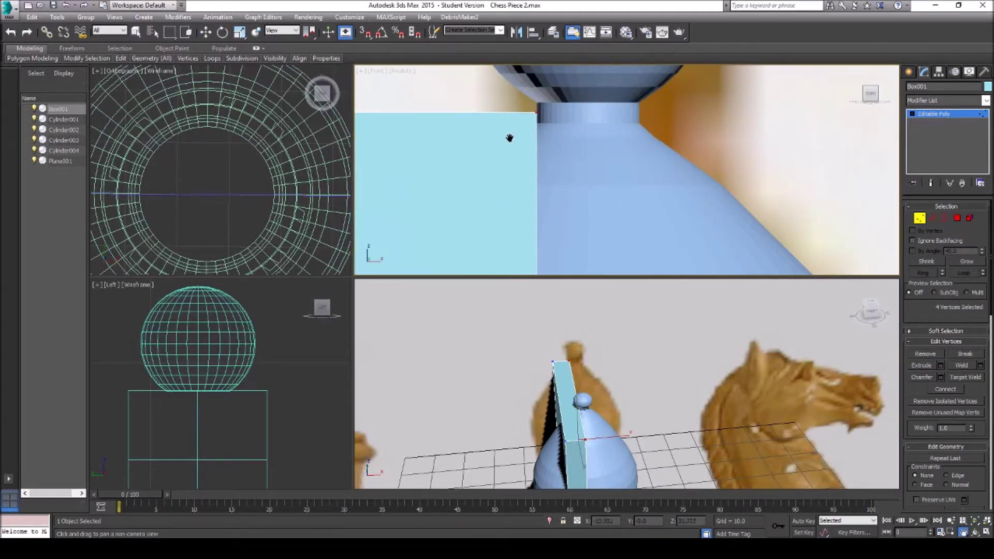
{"action": "scroll", "coordinate": [510, 138], "scroll_direction": "up", "scroll_amount": 4}
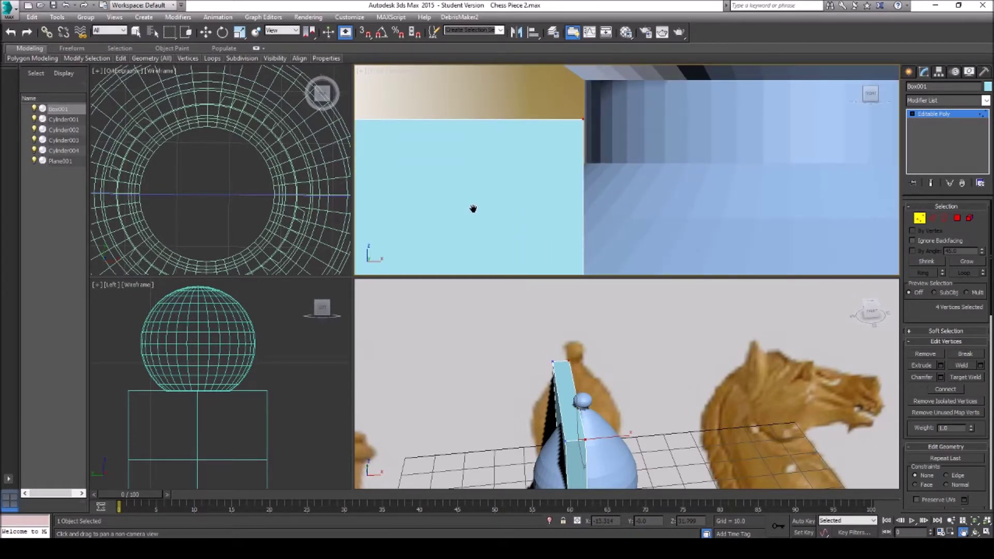
{"action": "scroll", "coordinate": [531, 202], "scroll_direction": "down", "scroll_amount": 5}
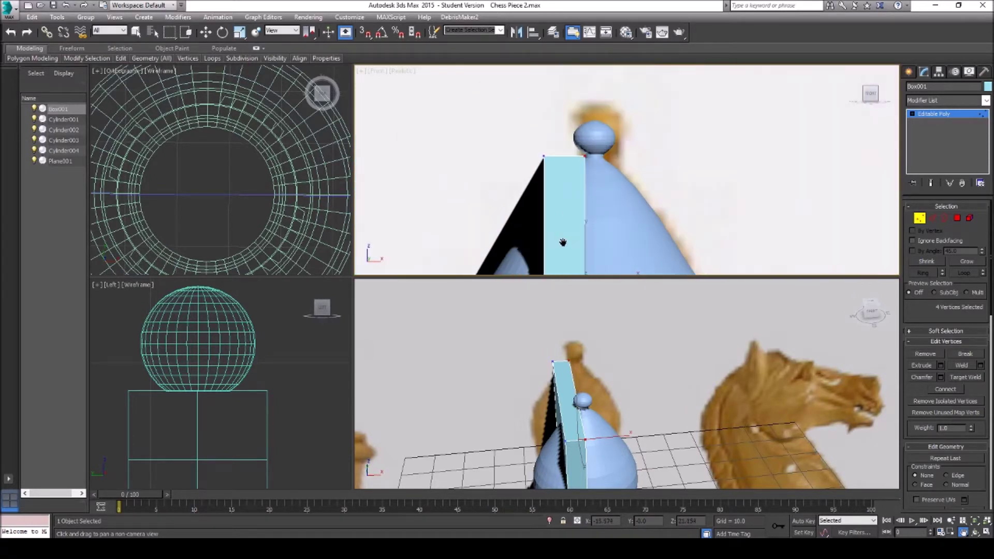
Select the box's four bottom vertices and raise them slightly to shorten the box within the bishop's head.
{"action": "left_click_drag", "start_coordinate": [563, 242], "coordinate": [580, 112]}
{"action": "left_click_drag", "start_coordinate": [577, 224], "coordinate": [583, 151]}
{"action": "key", "text": "w"}
{"action": "left_click", "coordinate": [975, 532]}
{"action": "left_click", "coordinate": [603, 399]}
{"action": "left_click_drag", "start_coordinate": [623, 406], "coordinate": [570, 400]}
{"action": "key", "text": "w"}
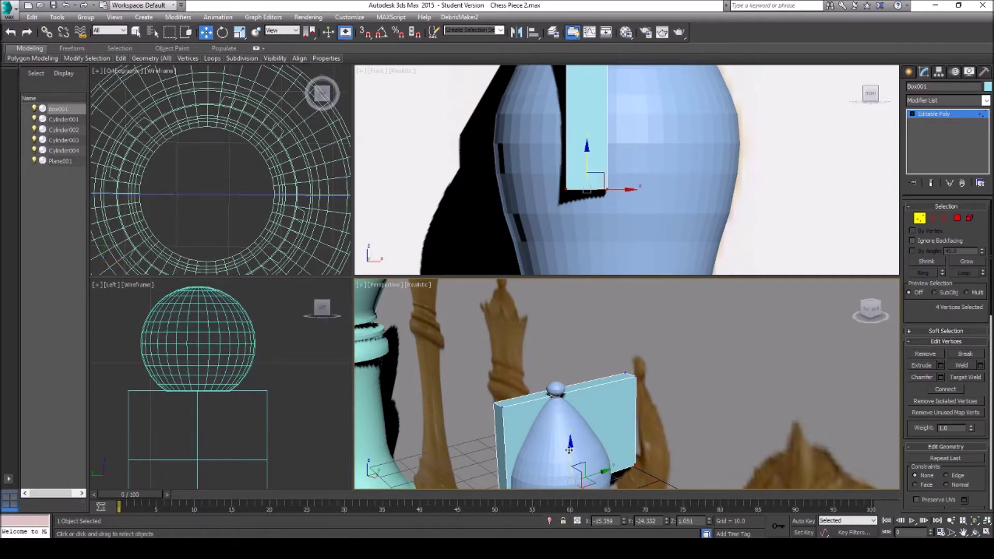
{"action": "left_click_drag", "start_coordinate": [570, 450], "coordinate": [578, 441]}
{"action": "left_click", "coordinate": [964, 533]}
{"action": "left_click_drag", "start_coordinate": [658, 435], "coordinate": [595, 336]}
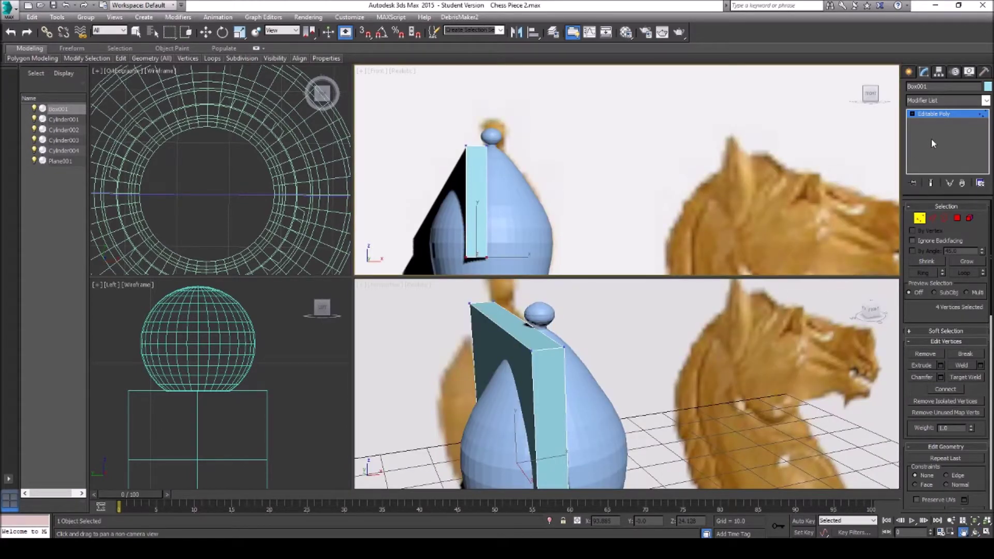
Leave vertex editing and start a Boolean compound object with the box as operand A.
{"action": "left_click", "coordinate": [909, 71]}
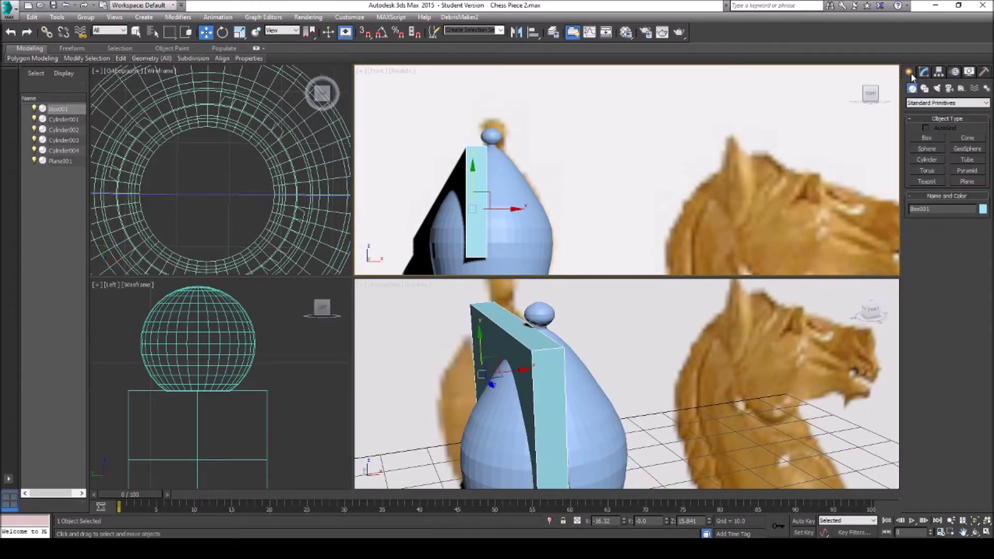
{"action": "left_click", "coordinate": [935, 103]}
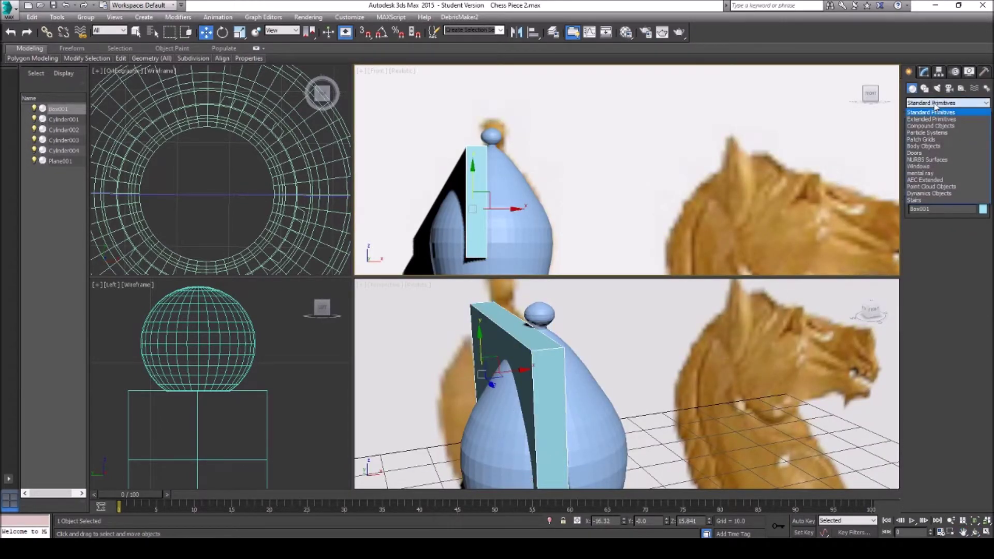
{"action": "left_click", "coordinate": [919, 126]}
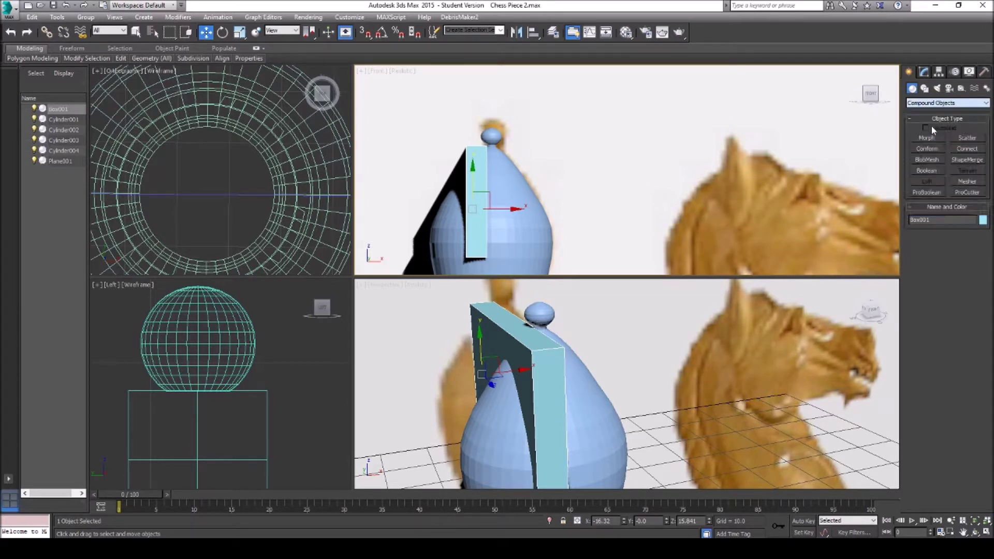
{"action": "left_click", "coordinate": [925, 171]}
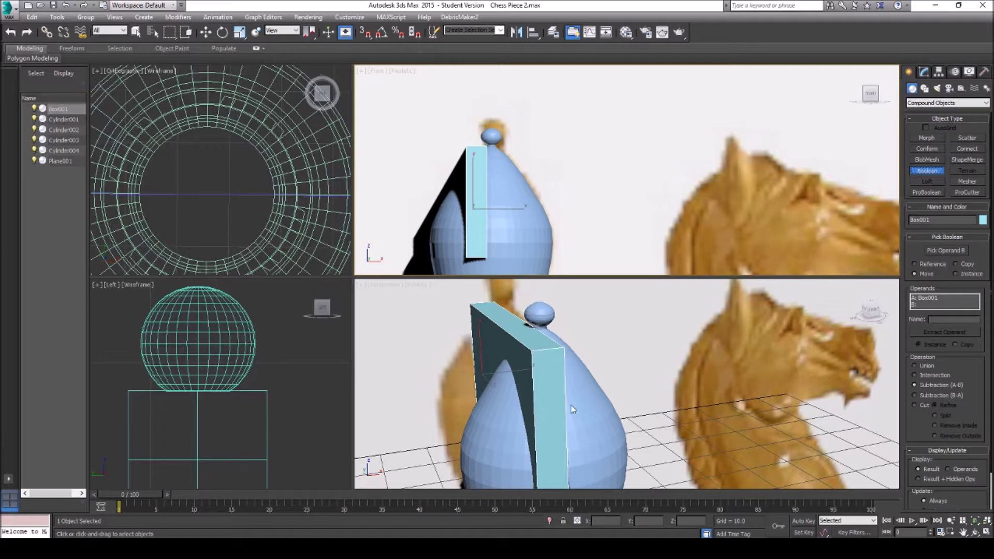
Try a Subtraction (A-B) with the bishop body as operand B, and undo it.
{"action": "left_click", "coordinate": [948, 251]}
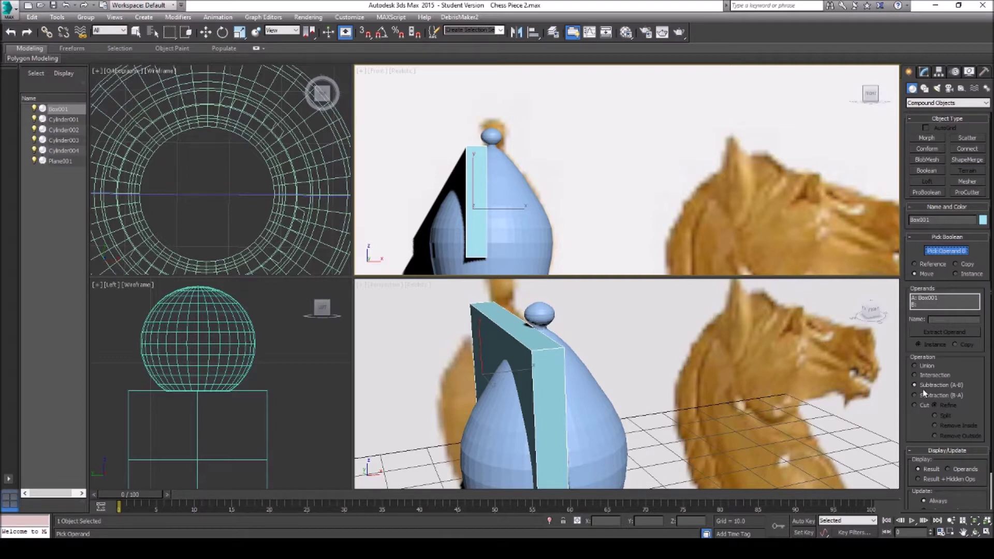
{"action": "left_click", "coordinate": [607, 428]}
{"action": "left_click", "coordinate": [66, 5]}
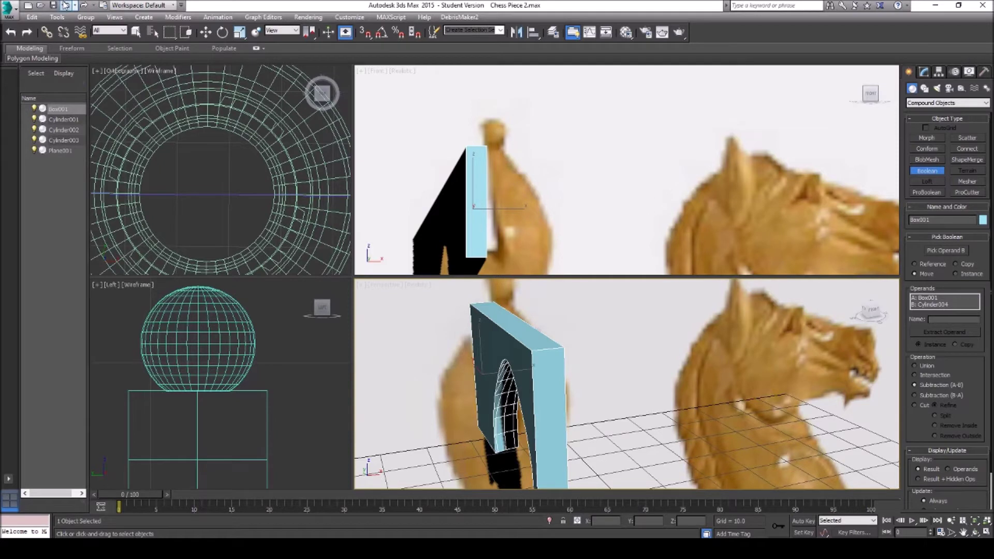
Cut the slot in the bishop's head using Subtraction (B-A) with the bishop body as operand B.
{"action": "left_click", "coordinate": [914, 396]}
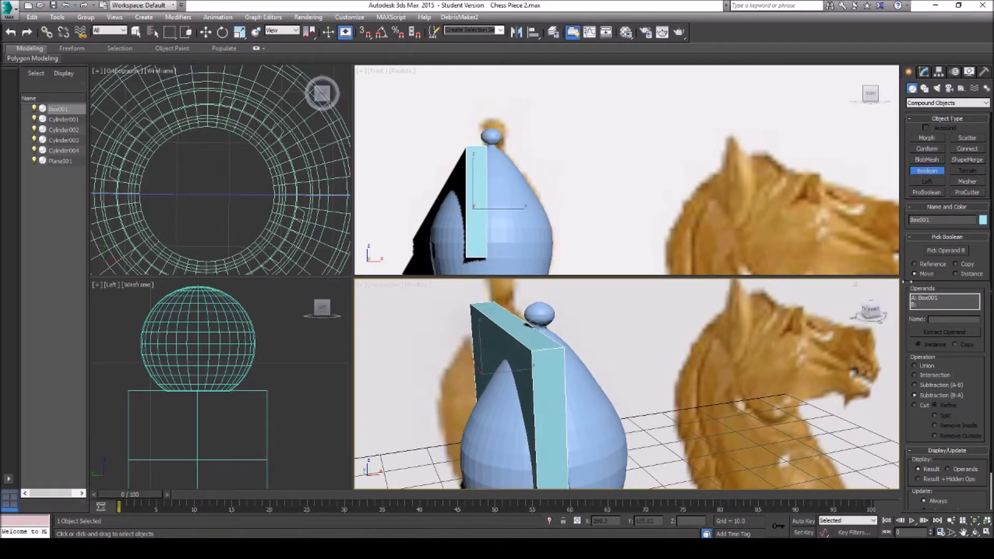
{"action": "left_click", "coordinate": [946, 251]}
{"action": "left_click", "coordinate": [603, 420]}
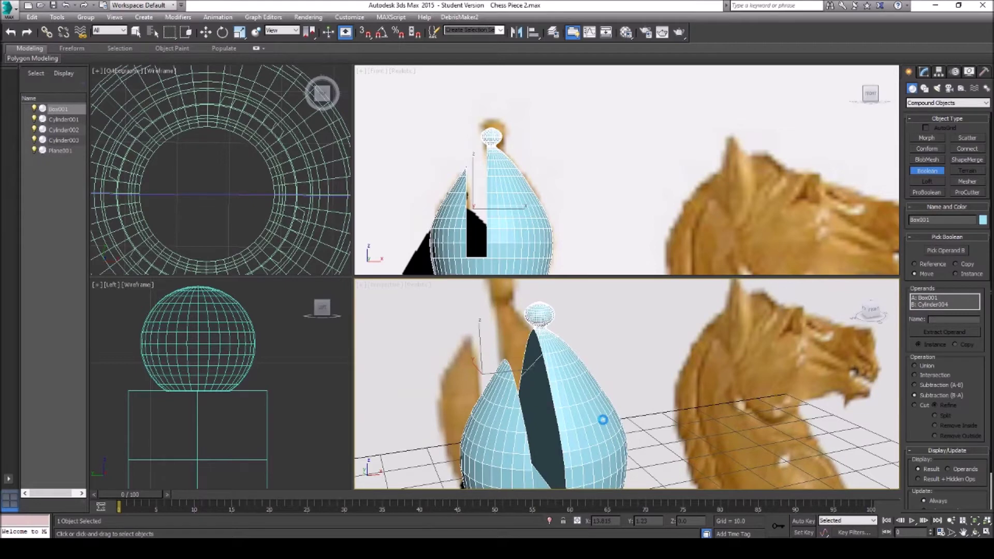
{"action": "middle_click_drag", "start_coordinate": [611, 405], "coordinate": [582, 344]}
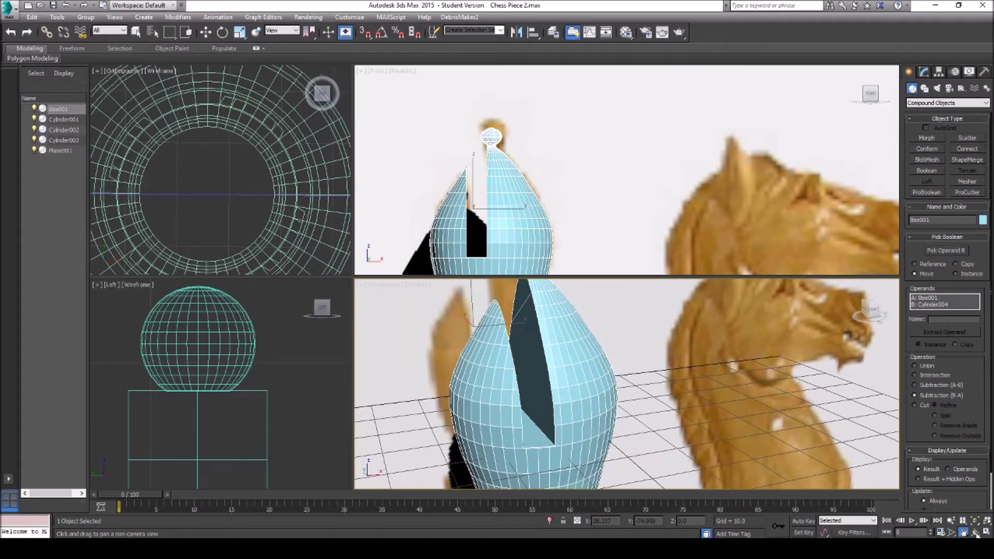
{"action": "scroll", "coordinate": [617, 350], "scroll_direction": "down", "scroll_amount": 10}
{"action": "right_click", "coordinate": [617, 351]}
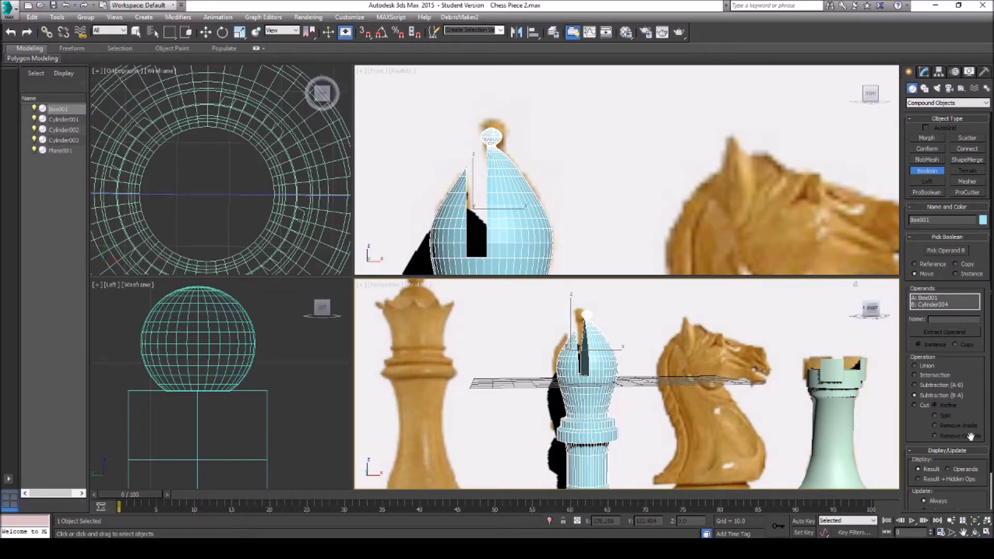
Convert the slotted bishop to an editable poly.
{"action": "left_click", "coordinate": [964, 533]}
{"action": "left_click_drag", "start_coordinate": [634, 446], "coordinate": [621, 359]}
{"action": "scroll", "coordinate": [621, 359], "scroll_direction": "down", "scroll_amount": 7}
{"action": "key", "text": "w"}
{"action": "right_click", "coordinate": [583, 377]}
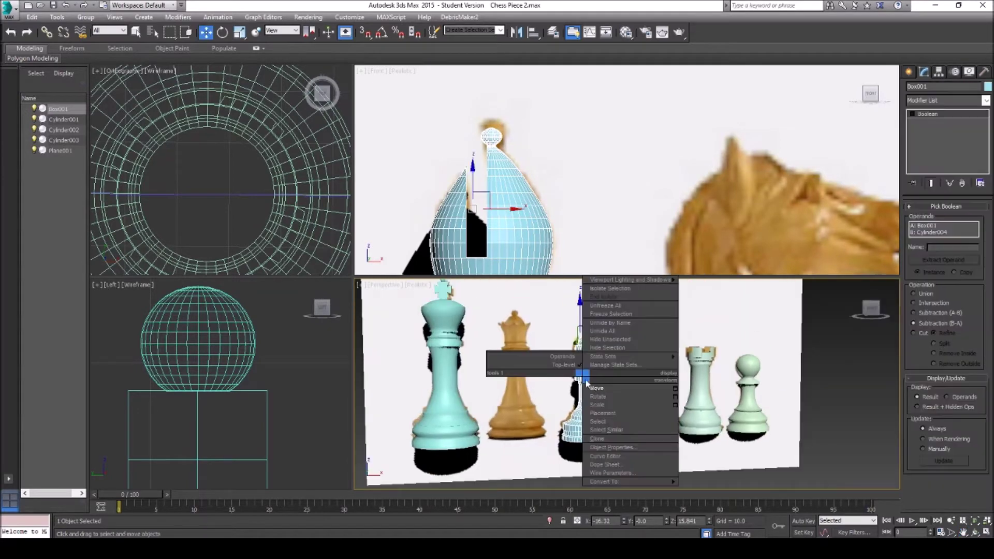
{"action": "mouse_move", "coordinate": [680, 481]}
{"action": "left_click", "coordinate": [724, 491]}
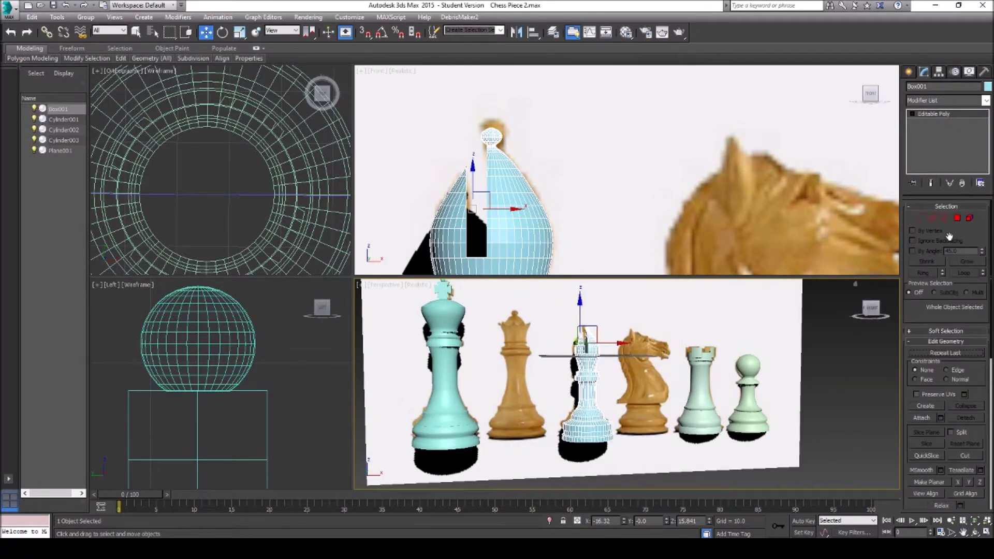
Auto-smooth all polygons of the slotted bishop with a 45-degree threshold, leave polygon editing and deselect the piece.
{"action": "left_click", "coordinate": [956, 220]}
{"action": "left_click_drag", "start_coordinate": [660, 306], "coordinate": [548, 486]}
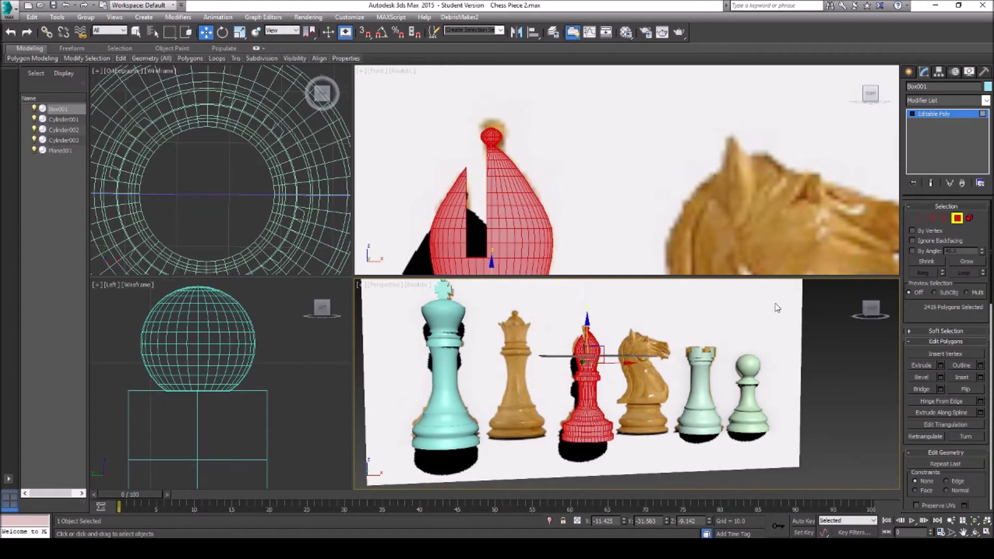
{"action": "scroll", "coordinate": [952, 353], "scroll_direction": "down", "scroll_amount": 5}
{"action": "scroll", "coordinate": [951, 441], "scroll_direction": "down", "scroll_amount": 4}
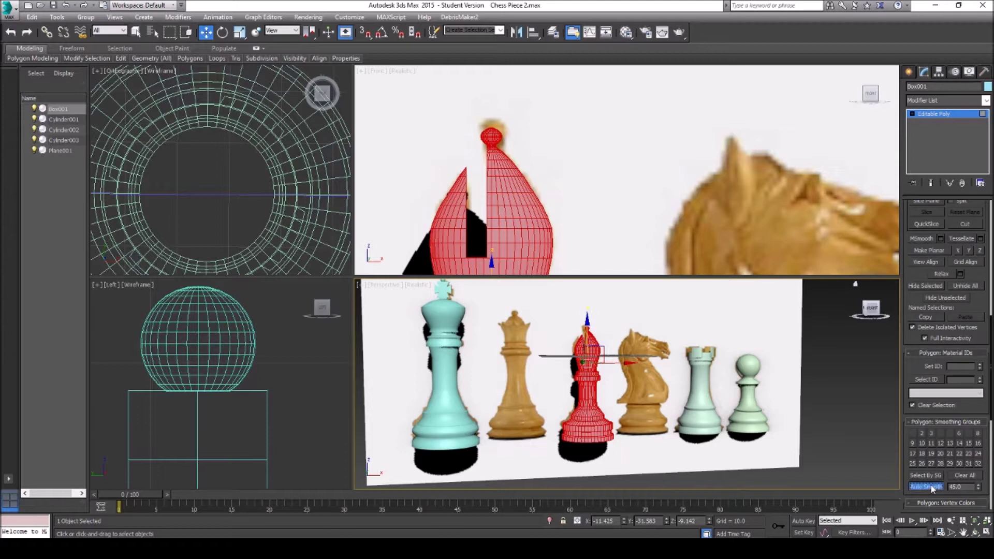
{"action": "left_click", "coordinate": [930, 484]}
{"action": "left_click", "coordinate": [931, 484]}
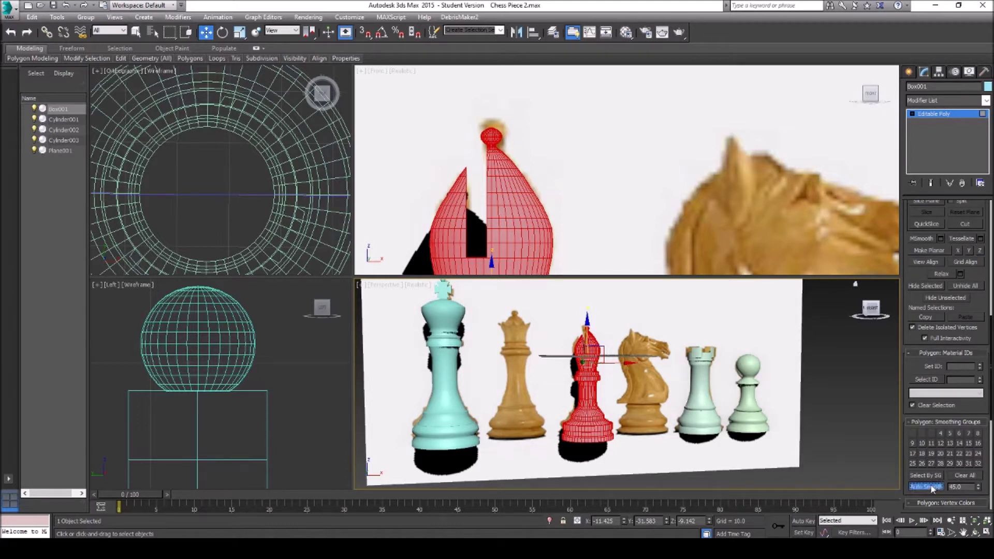
{"action": "left_click", "coordinate": [796, 393]}
{"action": "left_click", "coordinate": [909, 72]}
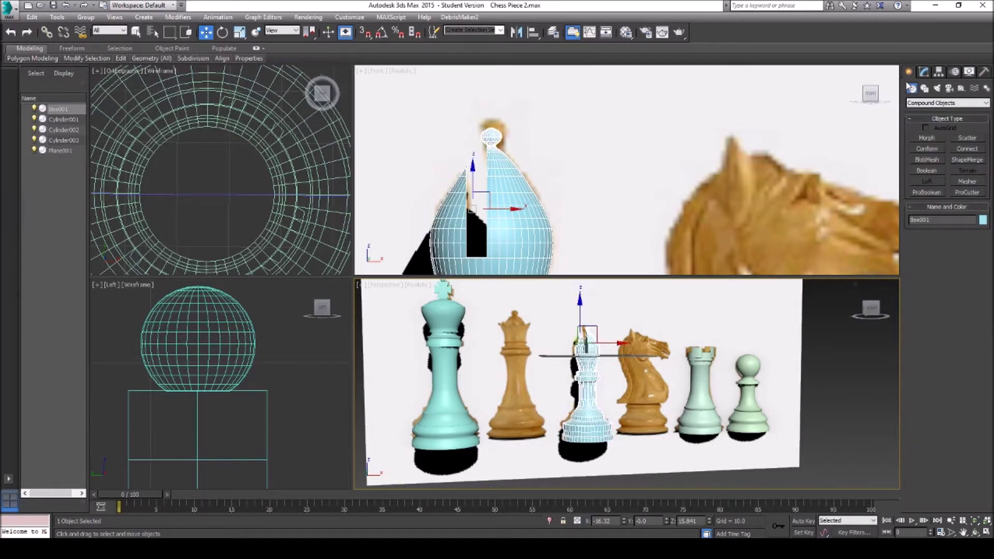
{"action": "left_click", "coordinate": [862, 365]}
Examine the smoothed bishop's lower body and base up close against the reference image.
{"action": "scroll", "coordinate": [770, 358], "scroll_direction": "up", "scroll_amount": 3}
{"action": "middle_click_drag", "start_coordinate": [354, 422], "coordinate": [450, 423]}
{"action": "scroll", "coordinate": [445, 421], "scroll_direction": "up", "scroll_amount": 3}
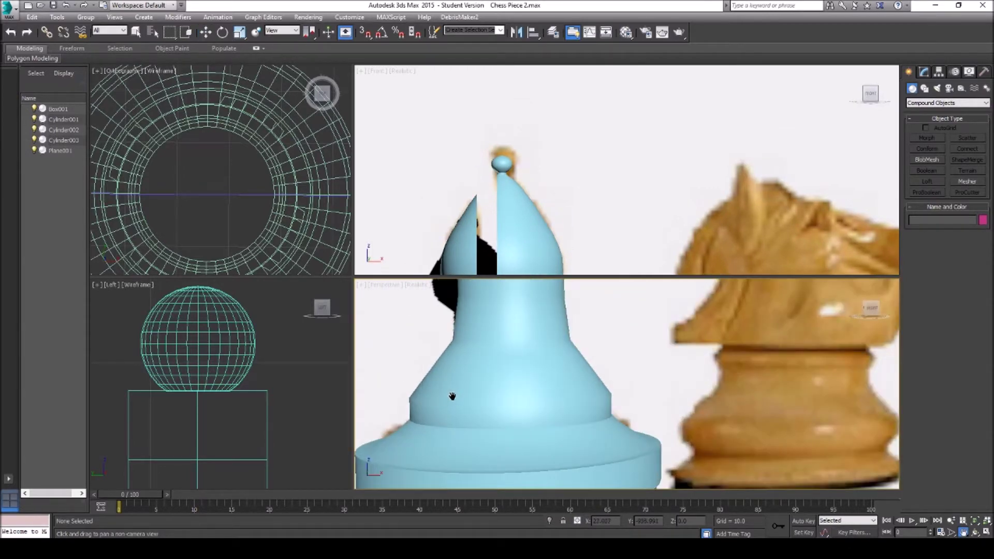
{"action": "scroll", "coordinate": [451, 393], "scroll_direction": "up", "scroll_amount": 2}
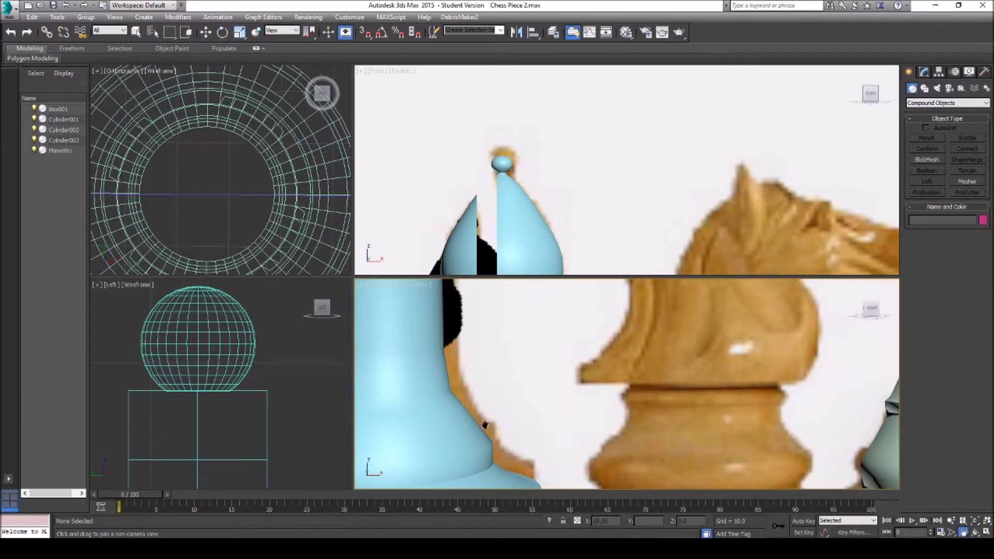
{"action": "left_click_drag", "start_coordinate": [464, 445], "coordinate": [650, 350]}
{"action": "scroll", "coordinate": [654, 375], "scroll_direction": "down", "scroll_amount": 3}
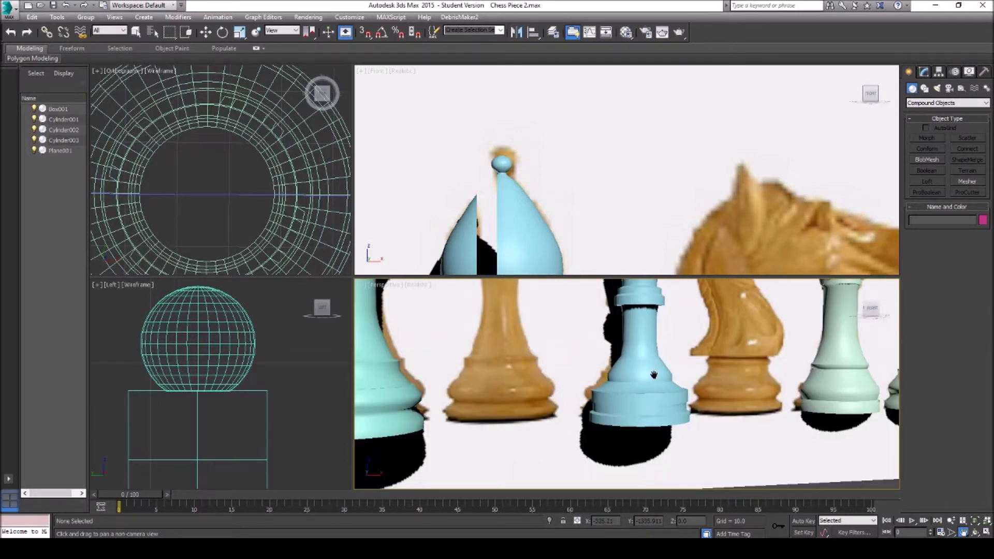
{"action": "scroll", "coordinate": [654, 375], "scroll_direction": "up", "scroll_amount": 3}
{"action": "left_click_drag", "start_coordinate": [723, 402], "coordinate": [564, 410]}
Start a Slice Plane on the bishop in edge mode and rotate the plane so it lies horizontally across the body.
{"action": "key", "text": "w"}
{"action": "left_click", "coordinate": [612, 402]}
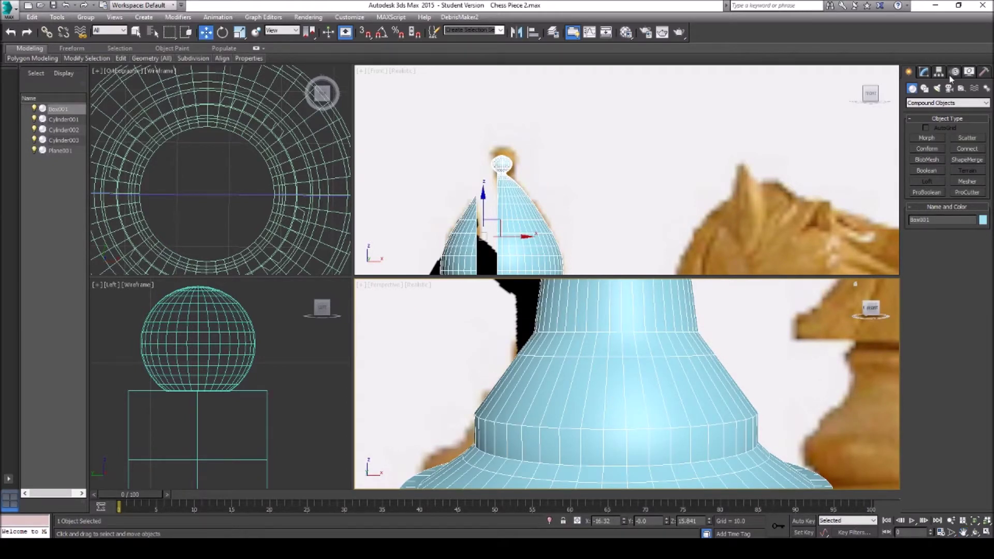
{"action": "left_click", "coordinate": [924, 72]}
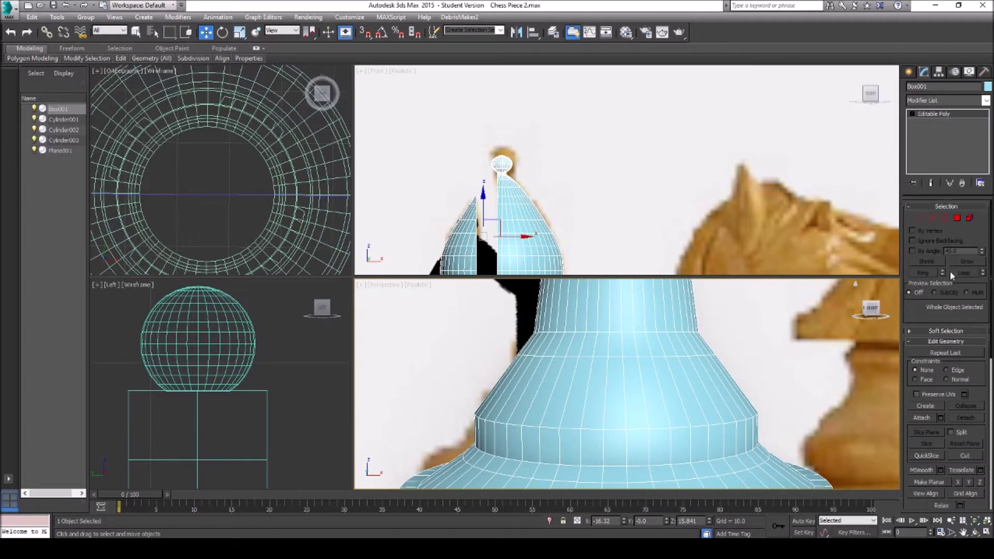
{"action": "scroll", "coordinate": [950, 272], "scroll_direction": "down", "scroll_amount": 2}
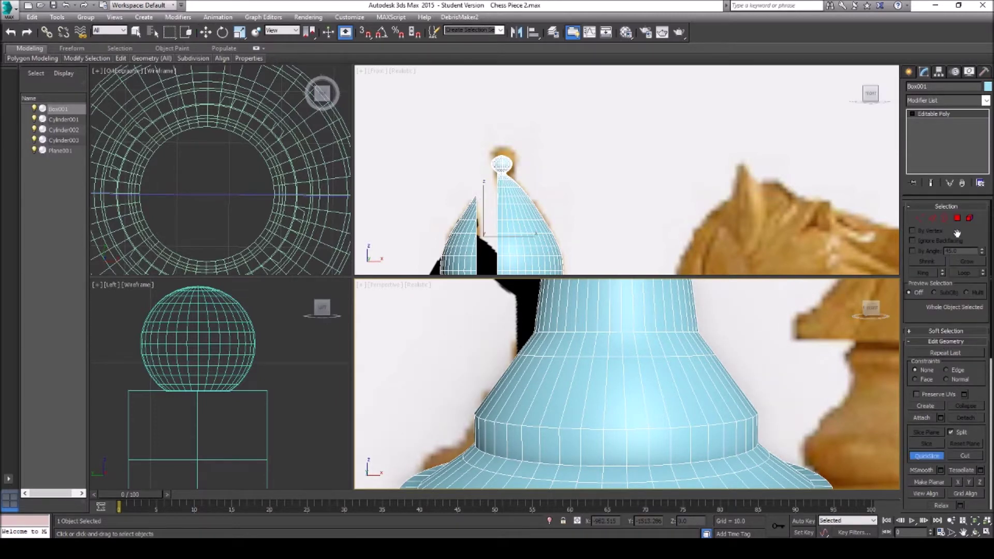
{"action": "left_click", "coordinate": [933, 219]}
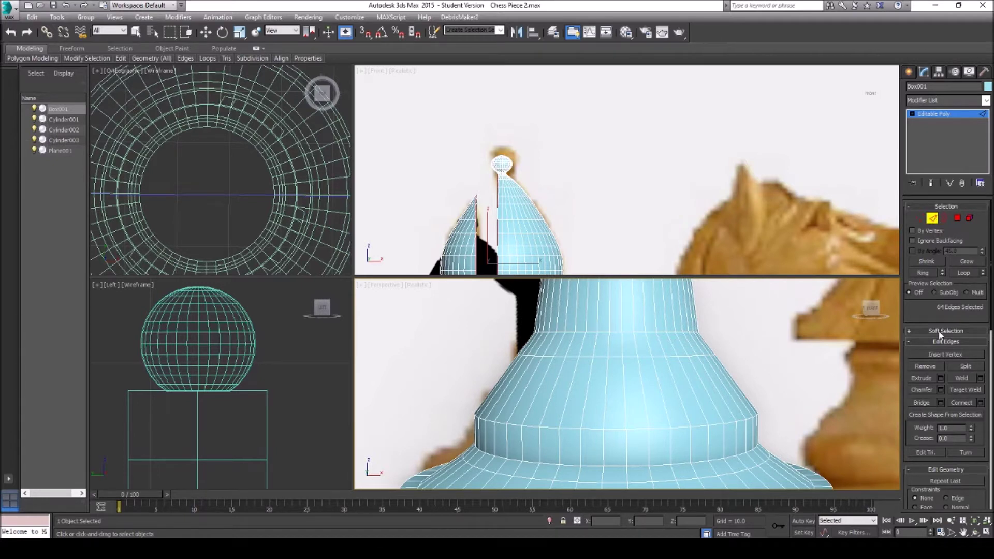
{"action": "scroll", "coordinate": [938, 334], "scroll_direction": "down", "scroll_amount": 2}
{"action": "scroll", "coordinate": [945, 334], "scroll_direction": "down", "scroll_amount": 4}
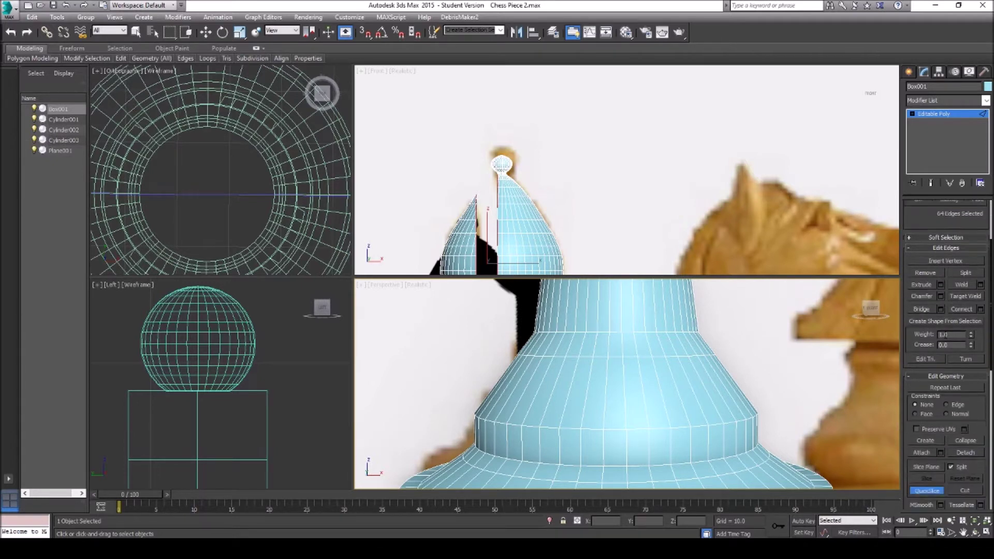
{"action": "left_click", "coordinate": [927, 467]}
{"action": "scroll", "coordinate": [704, 402], "scroll_direction": "down", "scroll_amount": 5}
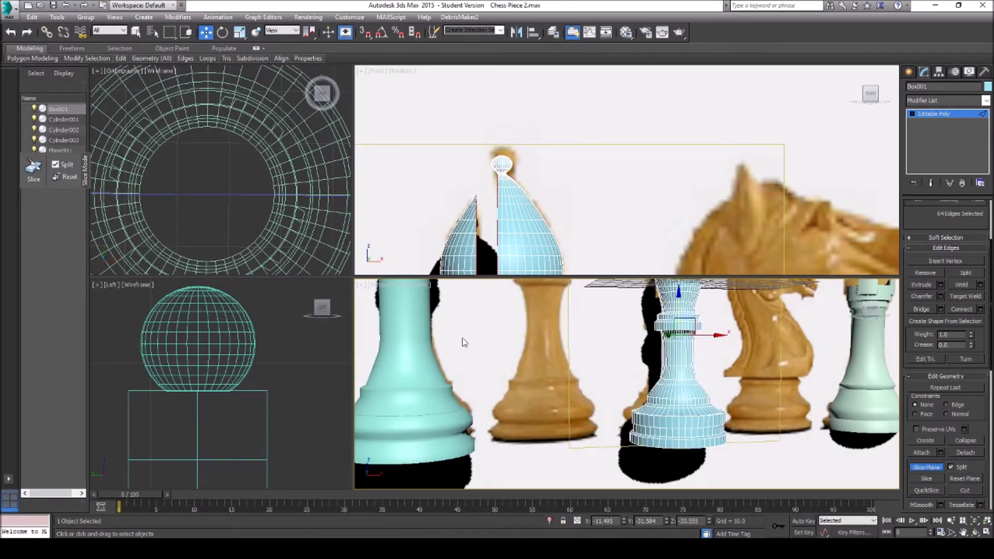
{"action": "right_click", "coordinate": [733, 338]}
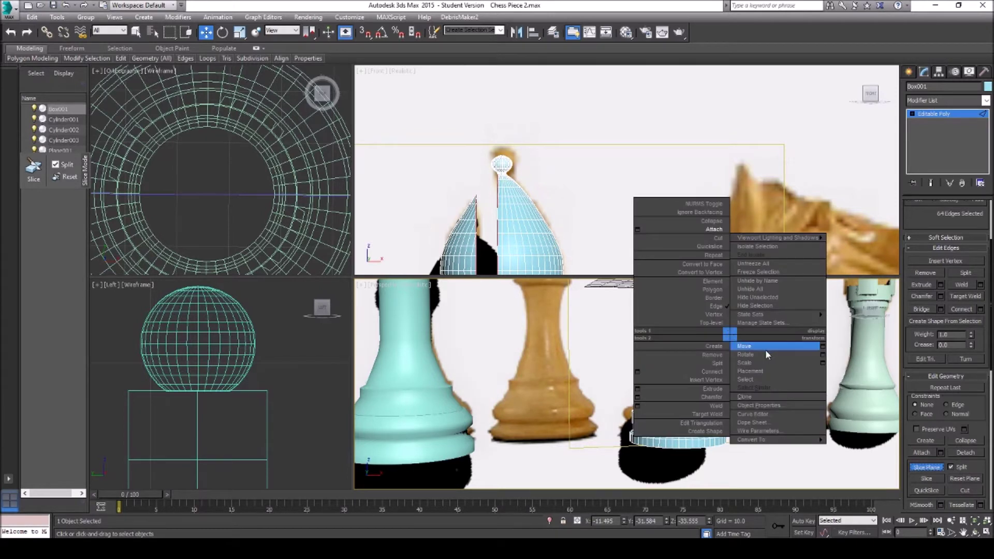
{"action": "left_click", "coordinate": [746, 351]}
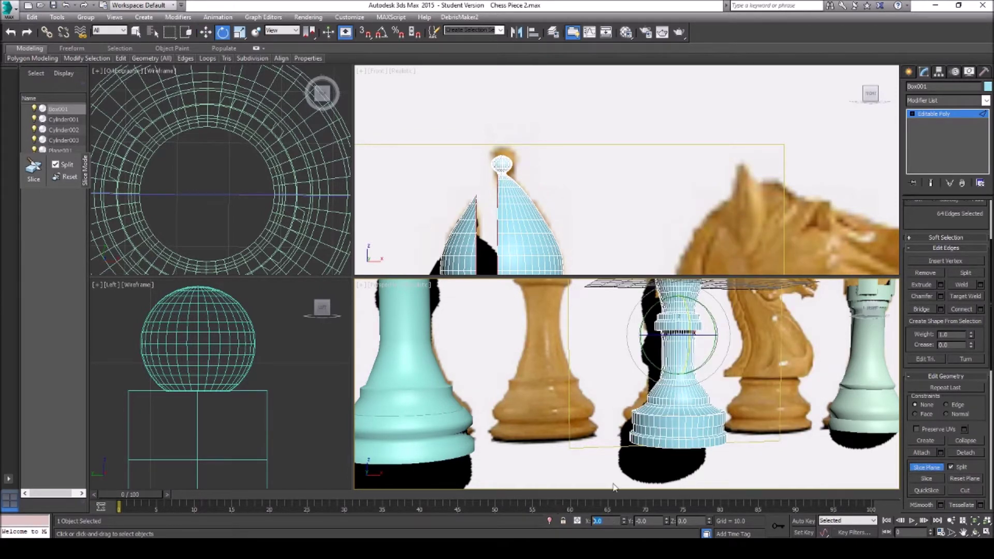
{"action": "key", "text": "Return"}
Lower the slice plane to just above the bishop's base ledge, Z about -72.8, slice the mesh there and raise the plane clear.
{"action": "right_click", "coordinate": [695, 344]}
{"action": "left_click", "coordinate": [720, 351]}
{"action": "left_click_drag", "start_coordinate": [676, 308], "coordinate": [677, 359]}
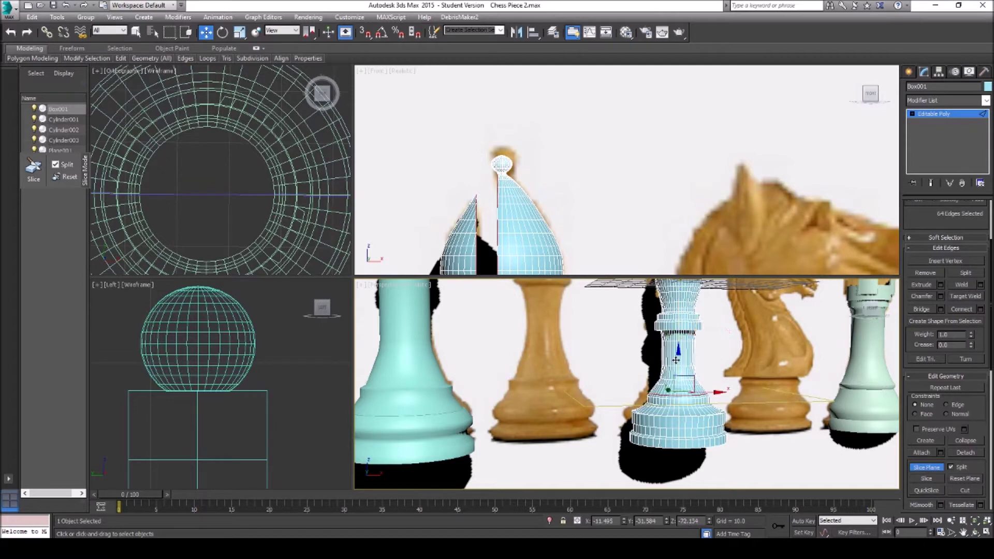
{"action": "scroll", "coordinate": [667, 409], "scroll_direction": "up", "scroll_amount": 5}
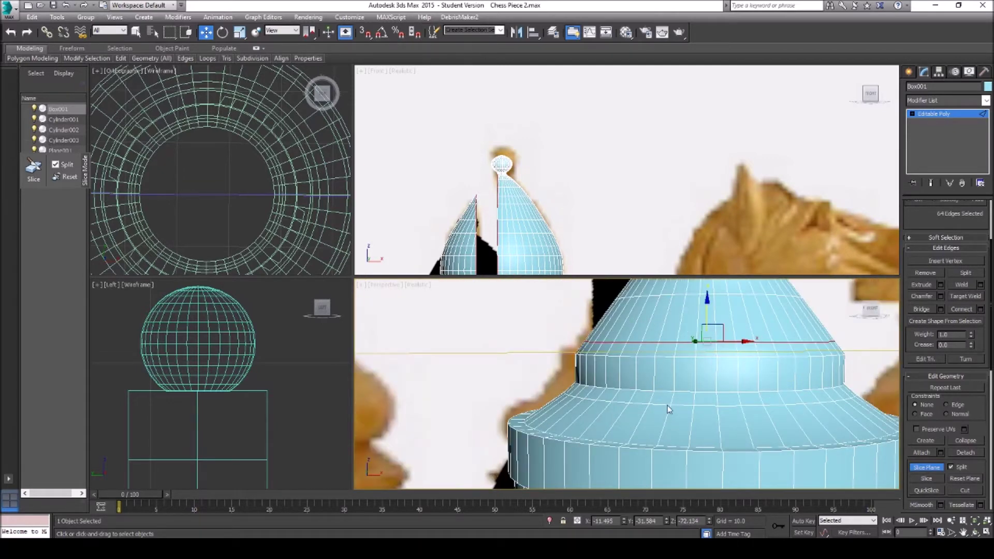
{"action": "left_click_drag", "start_coordinate": [707, 308], "coordinate": [711, 312]}
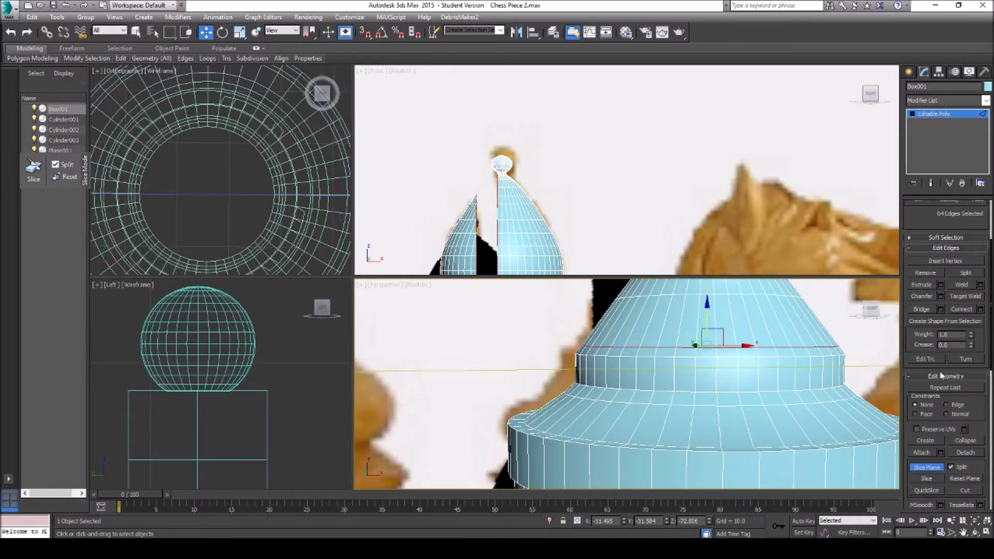
{"action": "left_click", "coordinate": [935, 481]}
{"action": "left_click_drag", "start_coordinate": [708, 305], "coordinate": [708, 284]}
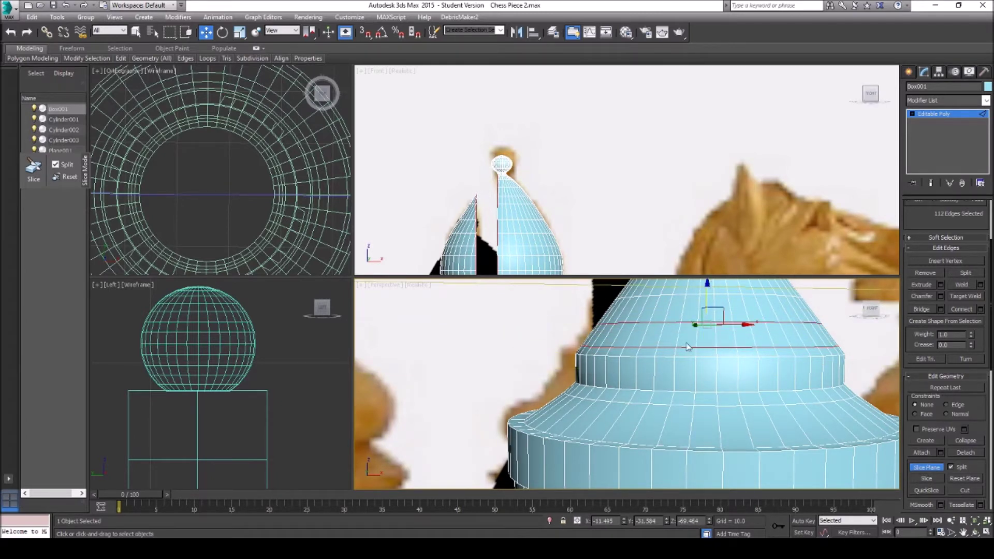
Select the newly sliced vertex ring above the bishop's base ledge and lower it onto the ledge's upper edge, to Z about -74.
{"action": "left_click", "coordinate": [919, 119]}
{"action": "key", "text": "1"}
{"action": "key", "text": "r"}
{"action": "scroll", "coordinate": [754, 333], "scroll_direction": "down", "scroll_amount": 2}
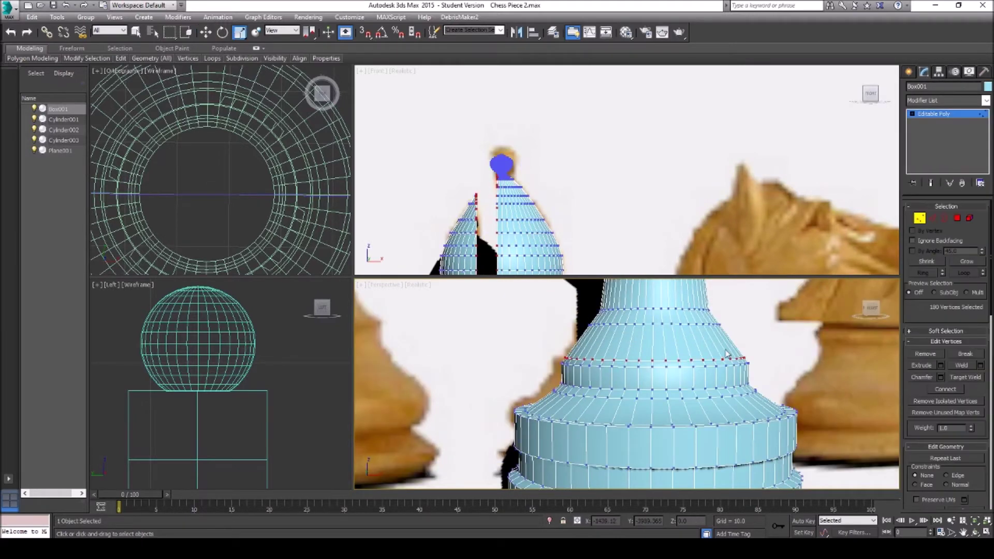
{"action": "left_click", "coordinate": [695, 358]}
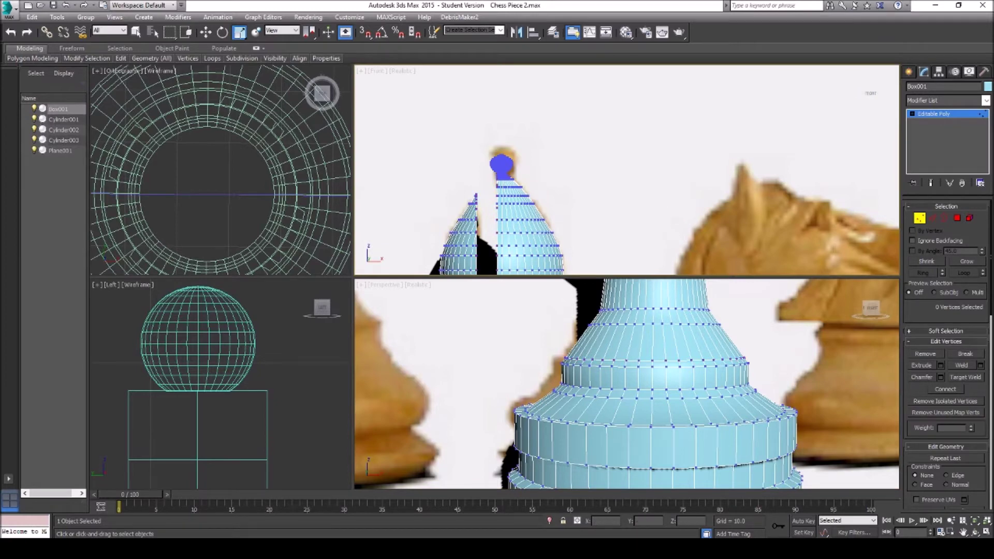
{"action": "left_click", "coordinate": [963, 533]}
{"action": "left_click_drag", "start_coordinate": [606, 259], "coordinate": [617, 115]}
{"action": "scroll", "coordinate": [581, 206], "scroll_direction": "up", "scroll_amount": 3}
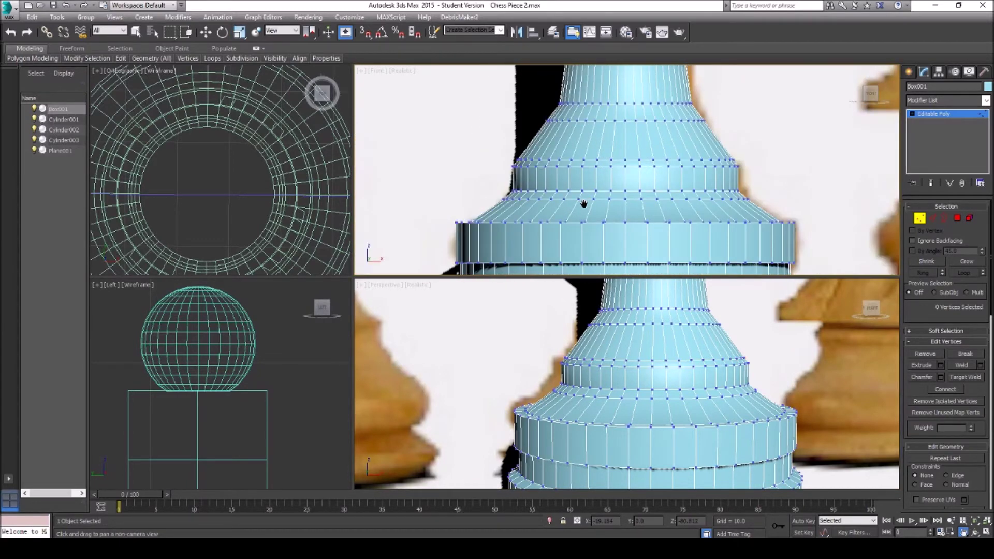
{"action": "scroll", "coordinate": [544, 237], "scroll_direction": "down", "scroll_amount": 2}
{"action": "right_click", "coordinate": [492, 204]}
{"action": "left_click_drag", "start_coordinate": [434, 201], "coordinate": [776, 227]}
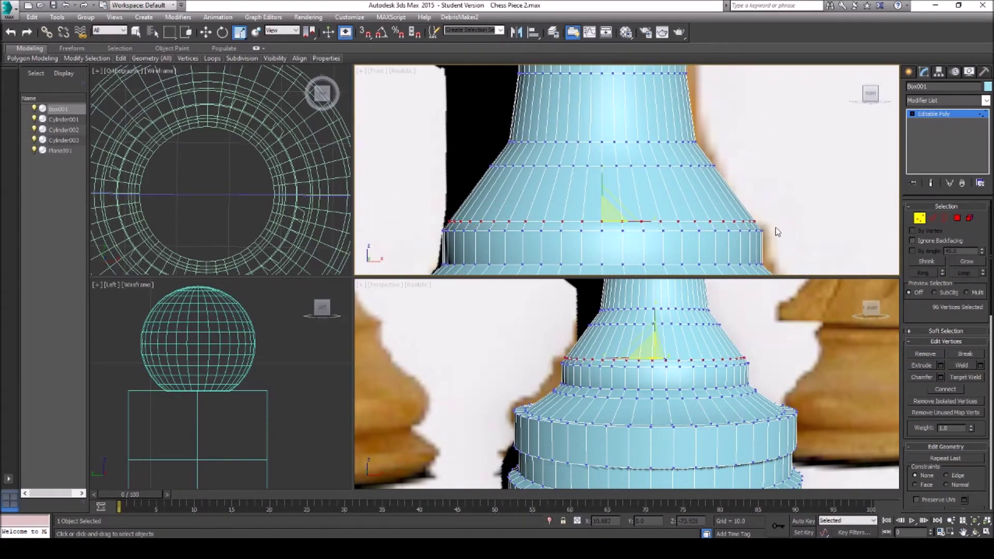
{"action": "right_click", "coordinate": [662, 338]}
{"action": "left_click", "coordinate": [676, 346]}
{"action": "left_click", "coordinate": [603, 190]}
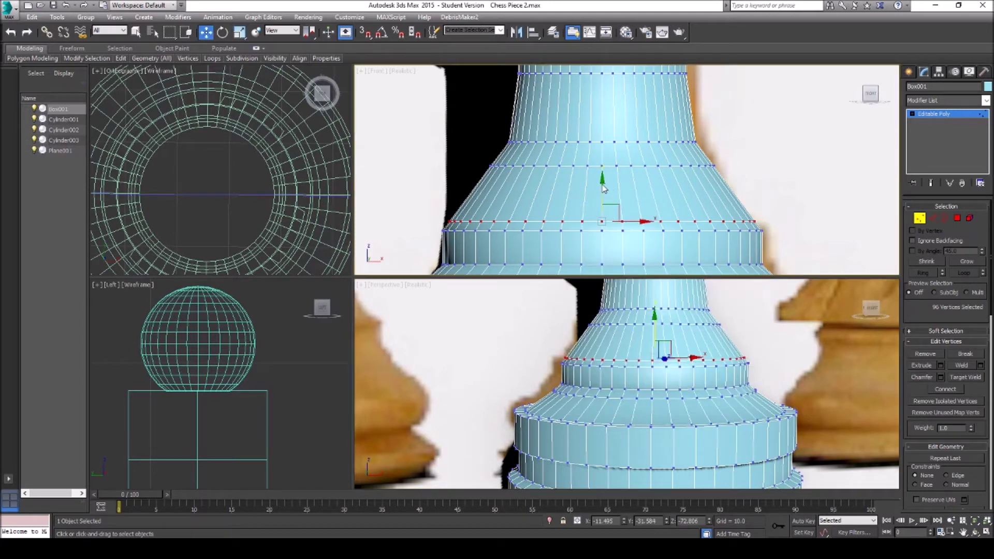
{"action": "left_click_drag", "start_coordinate": [603, 178], "coordinate": [603, 188]}
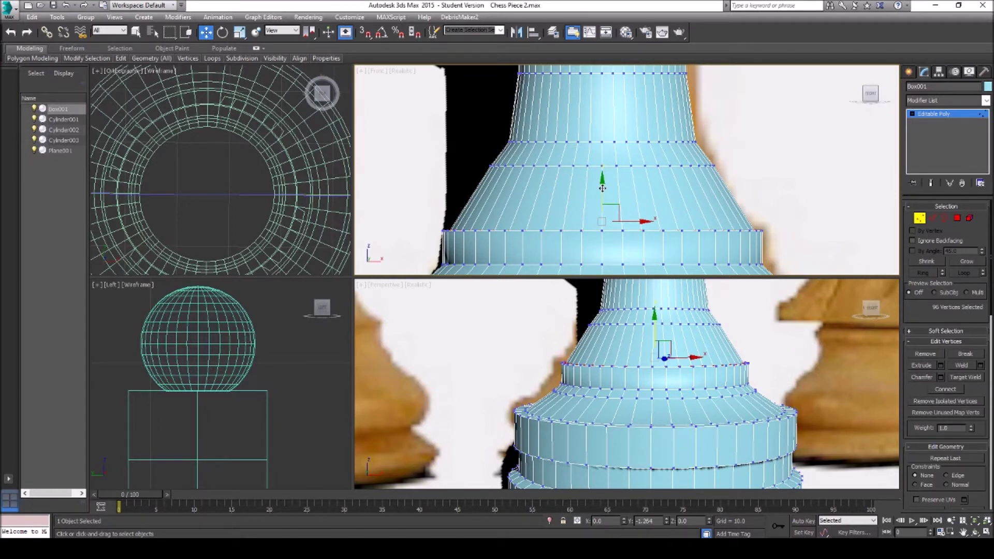
{"action": "scroll", "coordinate": [586, 216], "scroll_direction": "up", "scroll_amount": 3}
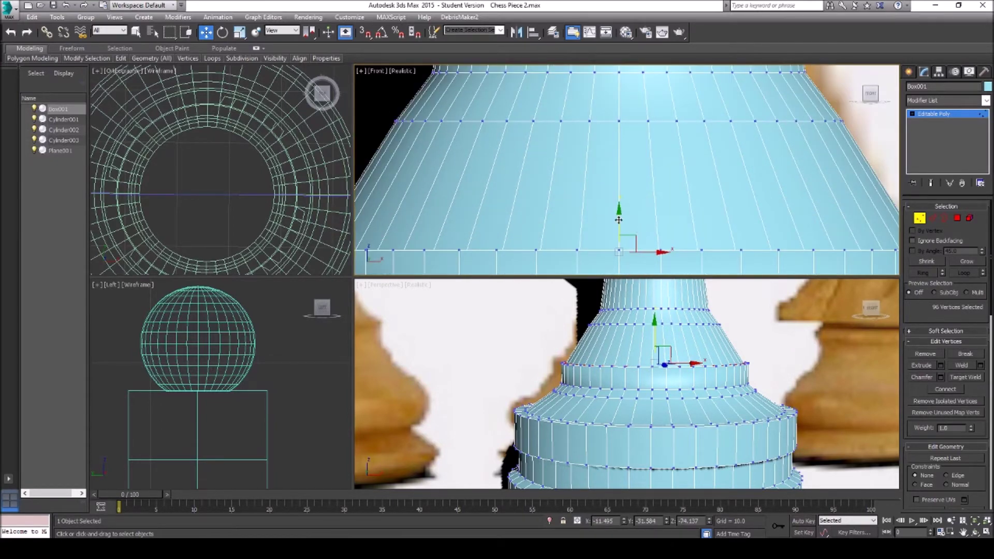
{"action": "left_click_drag", "start_coordinate": [619, 219], "coordinate": [619, 218]}
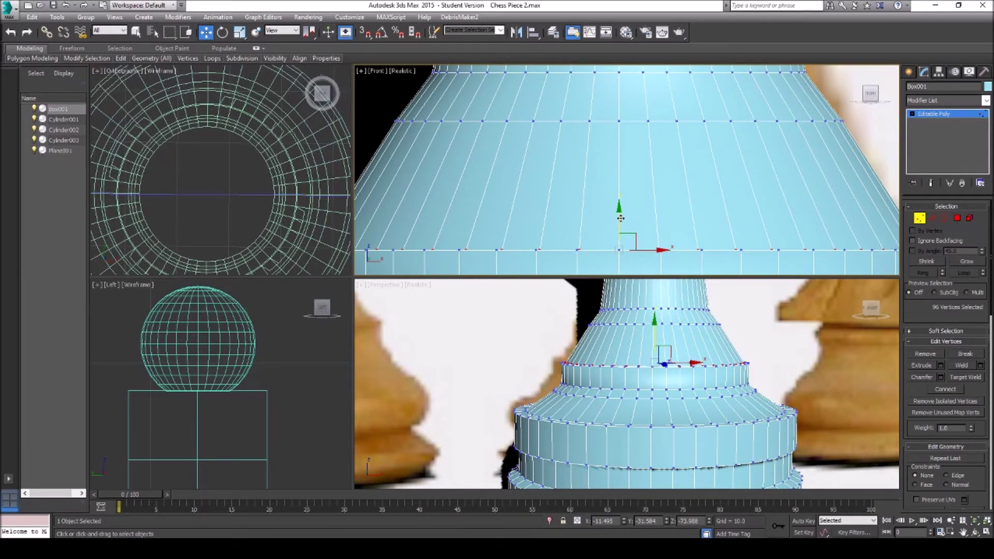
Scale the lowered vertex ring horizontally inward to form a flat step on top of the bishop's base ledge.
{"action": "left_click", "coordinate": [932, 218]}
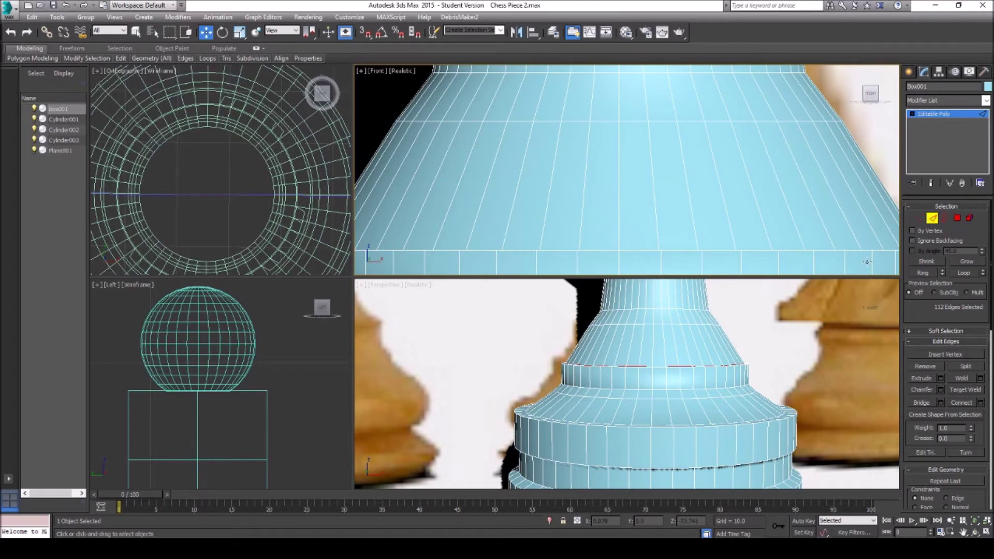
{"action": "left_click", "coordinate": [975, 534]}
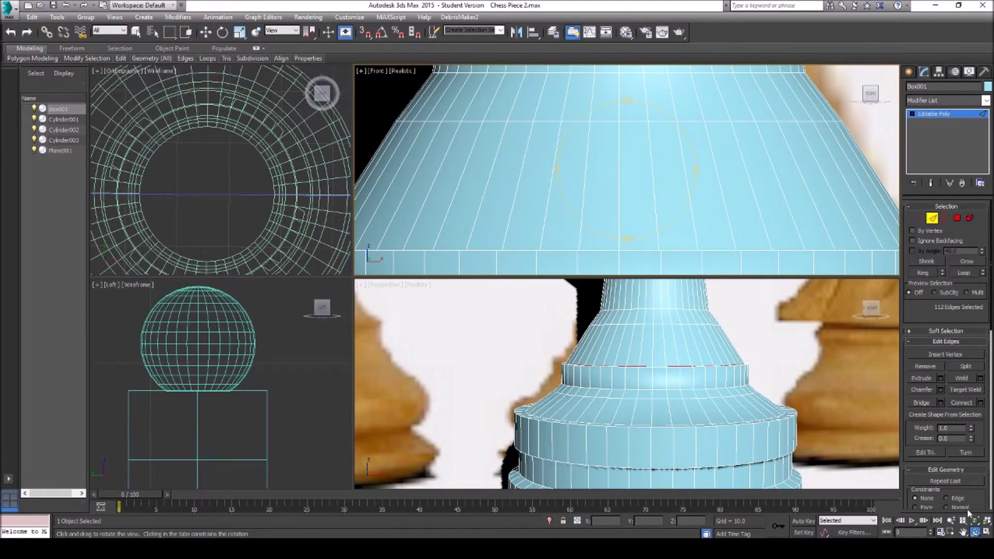
{"action": "left_click", "coordinate": [692, 349]}
{"action": "mouse_move", "coordinate": [670, 370]}
{"action": "left_mouse_down"}
{"action": "mouse_move", "coordinate": [656, 372]}
{"action": "mouse_move", "coordinate": [686, 382]}
{"action": "mouse_move", "coordinate": [677, 393]}
{"action": "mouse_move", "coordinate": [591, 372]}
{"action": "mouse_move", "coordinate": [682, 366]}
{"action": "mouse_move", "coordinate": [664, 365]}
{"action": "left_mouse_up"}
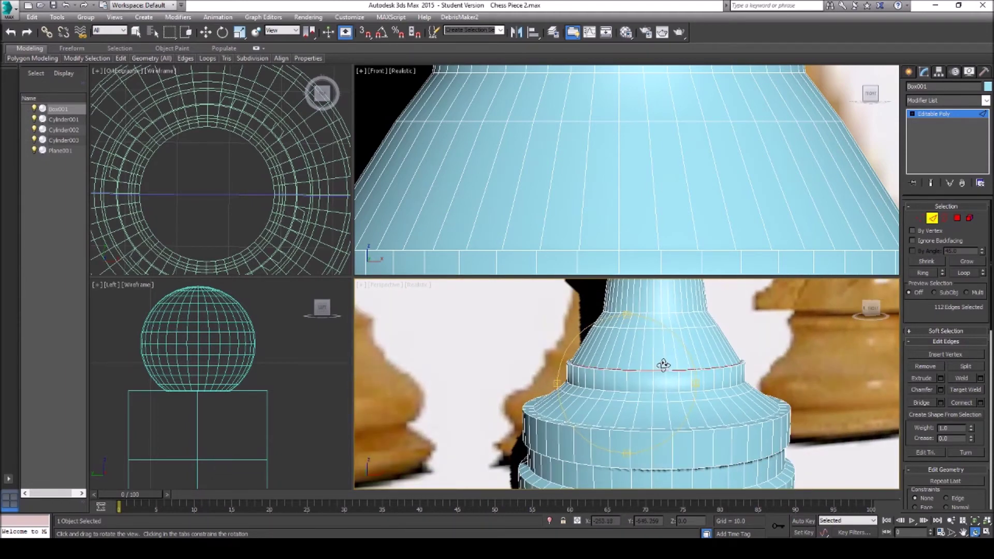
{"action": "right_click", "coordinate": [655, 384]}
{"action": "right_click", "coordinate": [662, 370]}
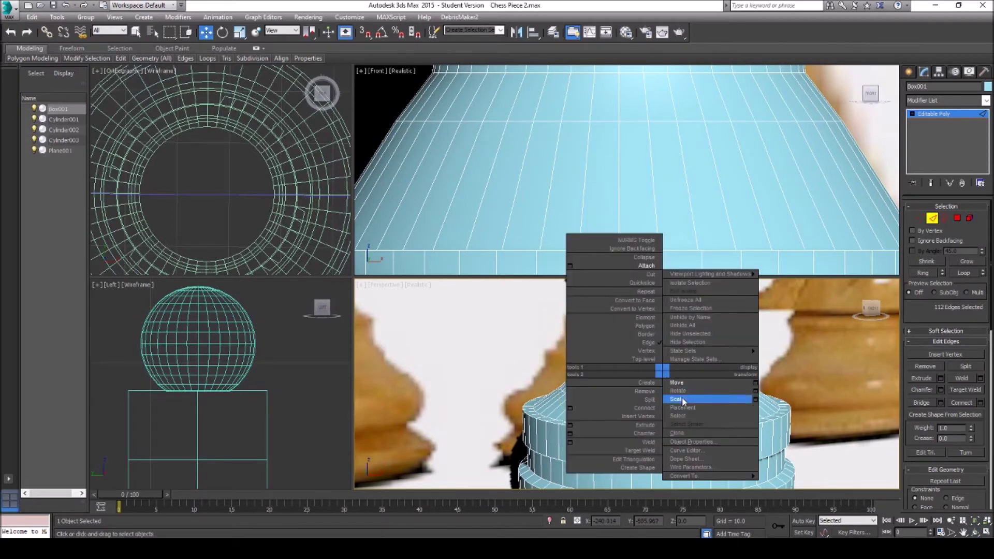
{"action": "left_click", "coordinate": [681, 399]}
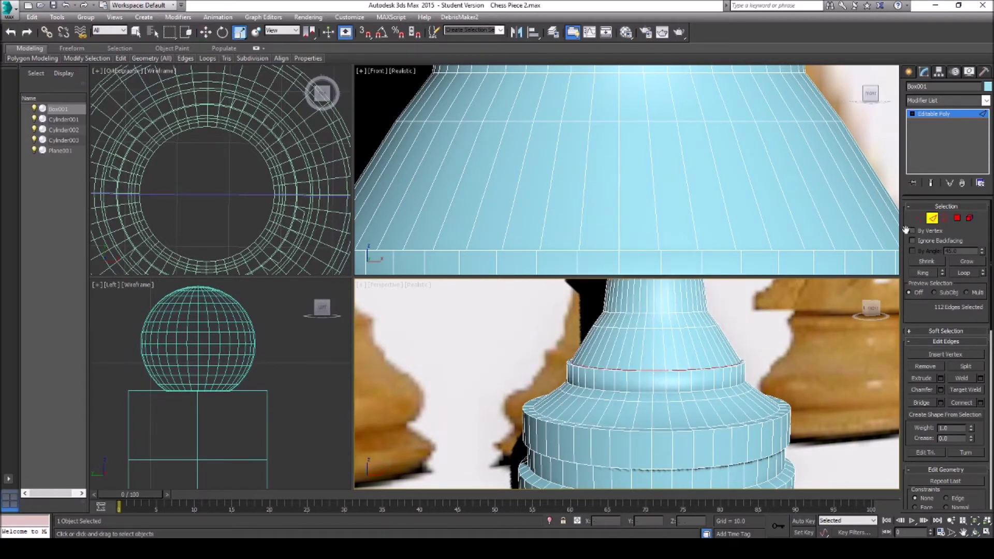
{"action": "left_click", "coordinate": [919, 219]}
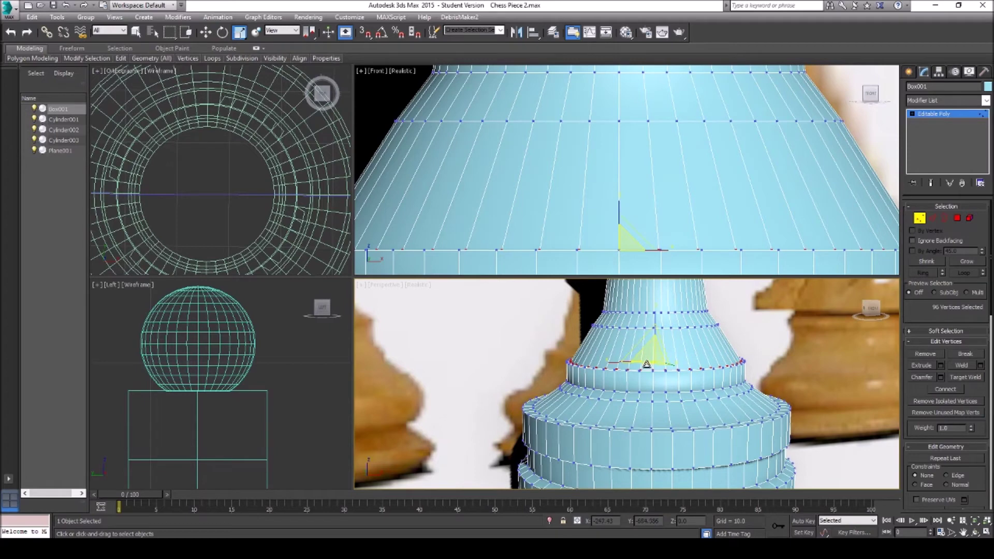
{"action": "left_click_drag", "start_coordinate": [646, 369], "coordinate": [648, 367]}
{"action": "scroll", "coordinate": [451, 185], "scroll_direction": "down", "scroll_amount": 3}
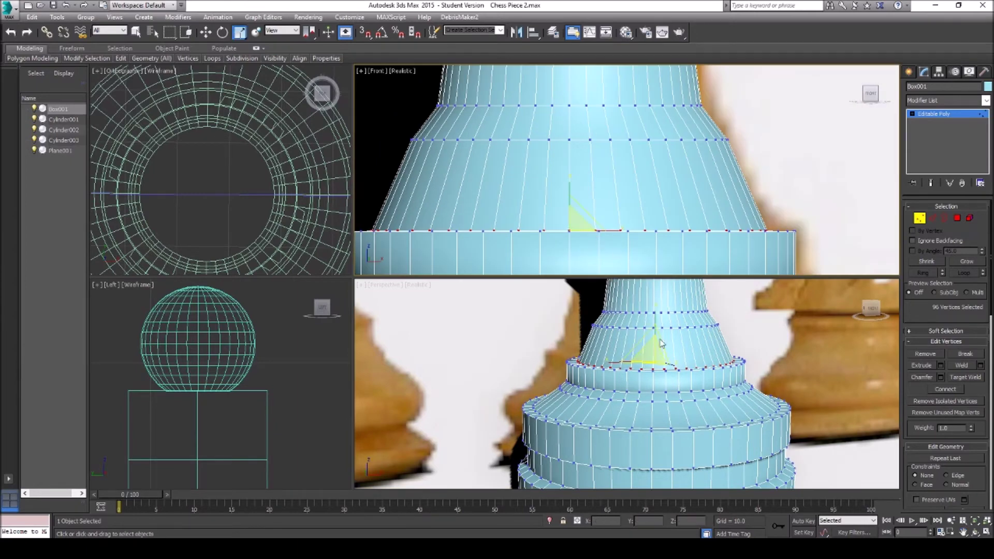
{"action": "scroll", "coordinate": [670, 362], "scroll_direction": "up", "scroll_amount": 5}
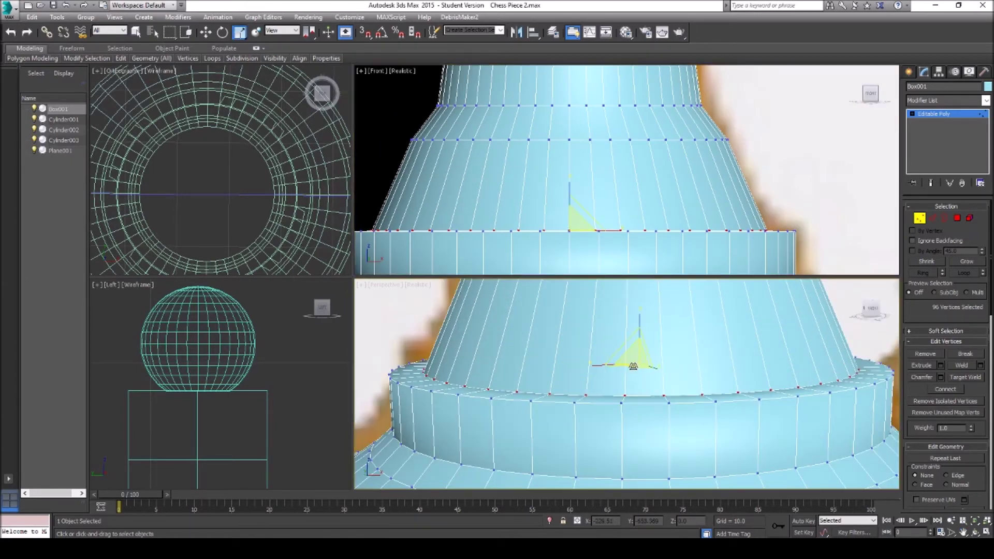
Scale the selected vertex ring horizontally outward almost to the rim of the bishop's base ledge, leaving only a narrow step.
{"action": "left_click_drag", "start_coordinate": [632, 367], "coordinate": [632, 368]}
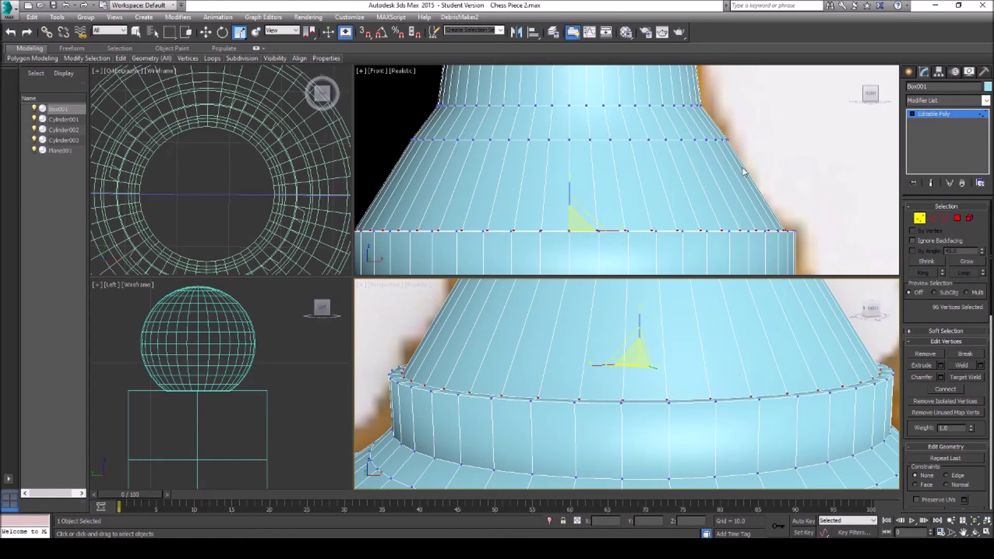
Select the vertex ring on the slope just below the bishop's stem and scale it slightly inward horizontally to refine the base profile.
{"action": "middle_click_drag", "start_coordinate": [668, 373], "coordinate": [660, 382]}
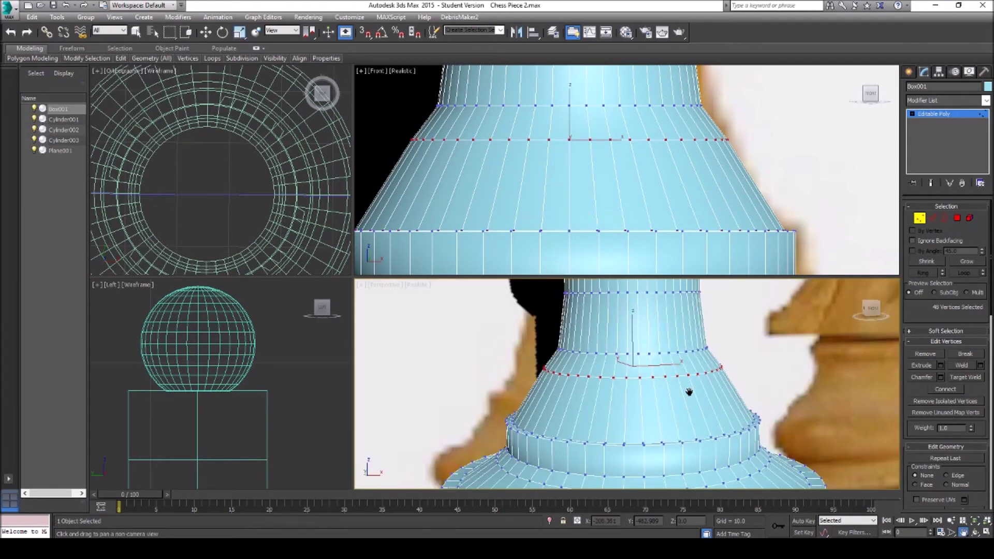
{"action": "scroll", "coordinate": [690, 392], "scroll_direction": "down", "scroll_amount": 6}
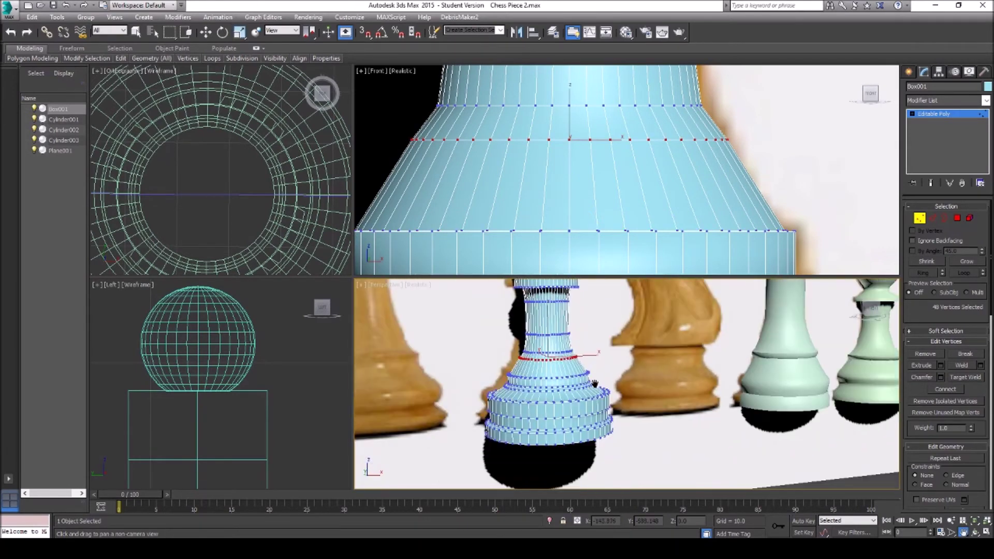
{"action": "scroll", "coordinate": [521, 379], "scroll_direction": "up", "scroll_amount": 8}
{"action": "scroll", "coordinate": [517, 123], "scroll_direction": "up", "scroll_amount": 5}
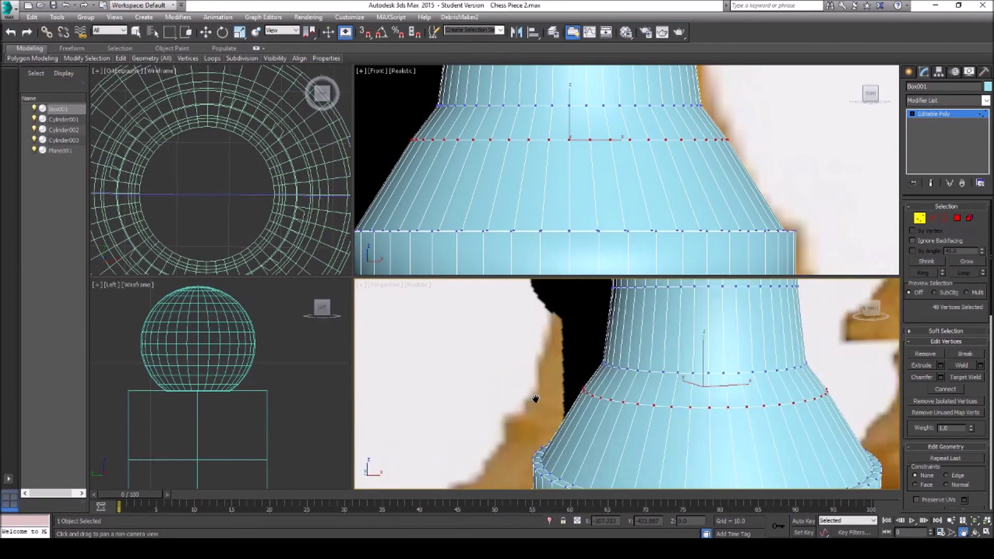
{"action": "left_click_drag", "start_coordinate": [611, 199], "coordinate": [541, 211]}
{"action": "middle_click_drag", "start_coordinate": [489, 221], "coordinate": [516, 189]}
{"action": "scroll", "coordinate": [559, 176], "scroll_direction": "up", "scroll_amount": 2}
{"action": "middle_click_drag", "start_coordinate": [611, 170], "coordinate": [573, 185]}
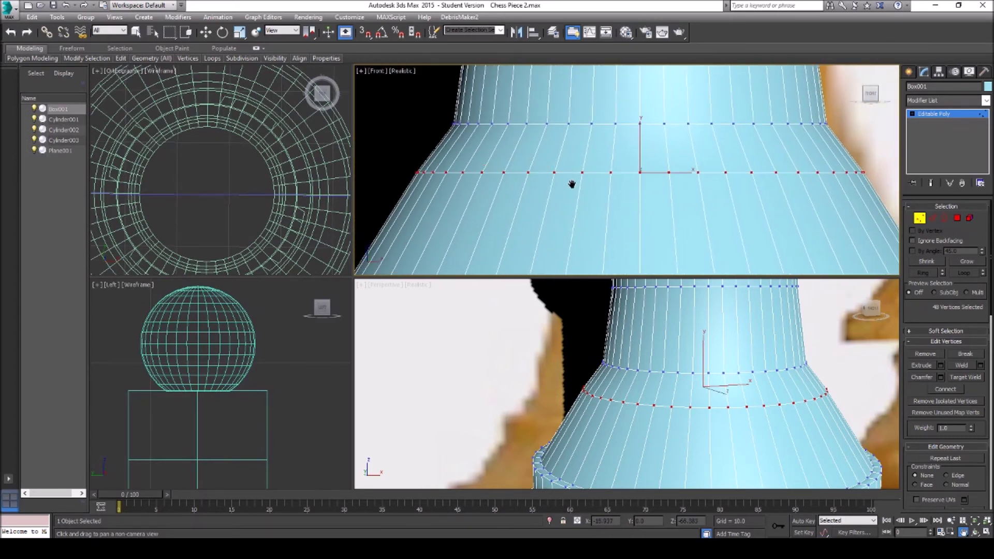
{"action": "scroll", "coordinate": [251, 178], "scroll_direction": "down", "scroll_amount": 5}
{"action": "left_click_drag", "start_coordinate": [163, 191], "coordinate": [136, 236]}
{"action": "scroll", "coordinate": [252, 188], "scroll_direction": "up", "scroll_amount": 5}
{"action": "scroll", "coordinate": [266, 188], "scroll_direction": "up", "scroll_amount": 4}
{"action": "middle_click_drag", "start_coordinate": [136, 235], "coordinate": [127, 257]}
{"action": "scroll", "coordinate": [178, 213], "scroll_direction": "up", "scroll_amount": 7}
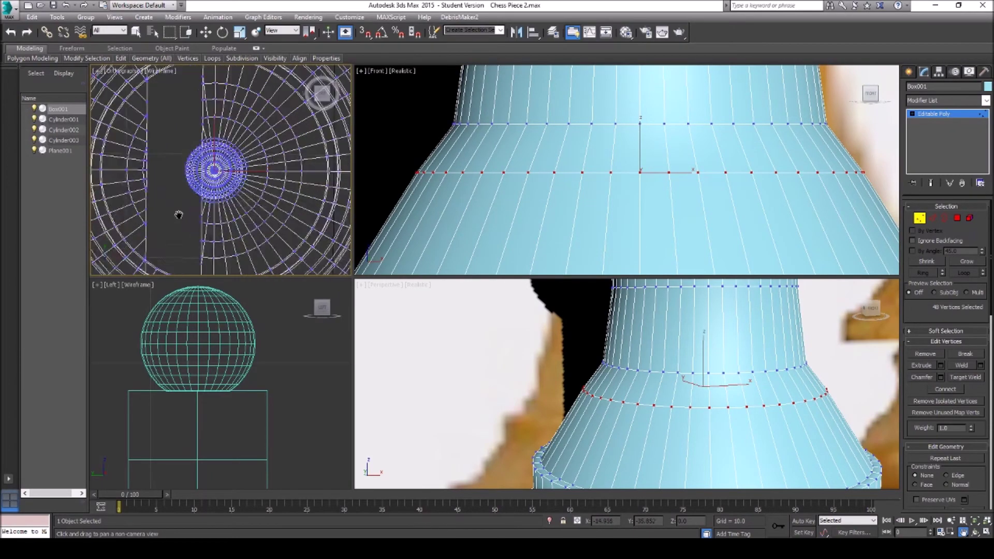
{"action": "middle_click_drag", "start_coordinate": [239, 137], "coordinate": [204, 172]}
{"action": "scroll", "coordinate": [204, 176], "scroll_direction": "up", "scroll_amount": 8}
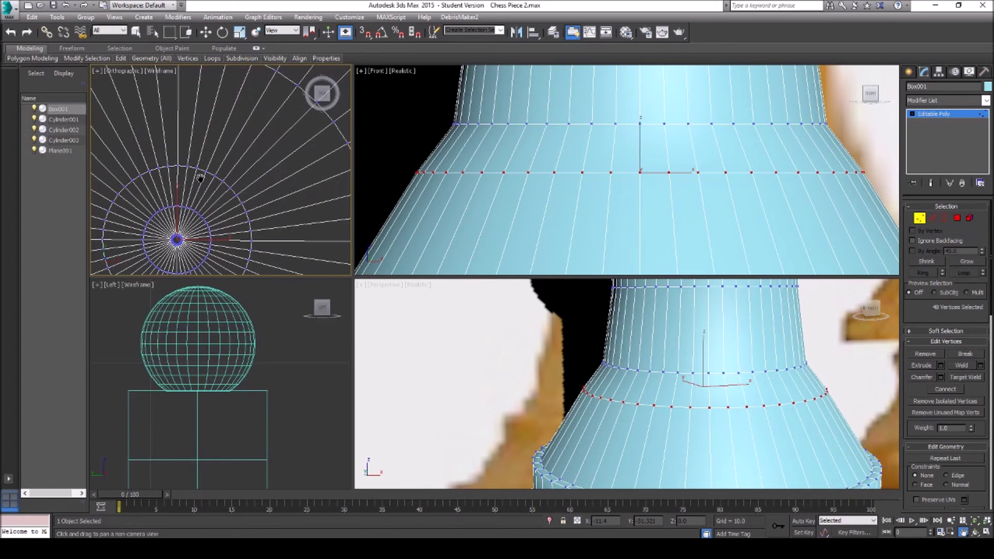
{"action": "key", "text": "r"}
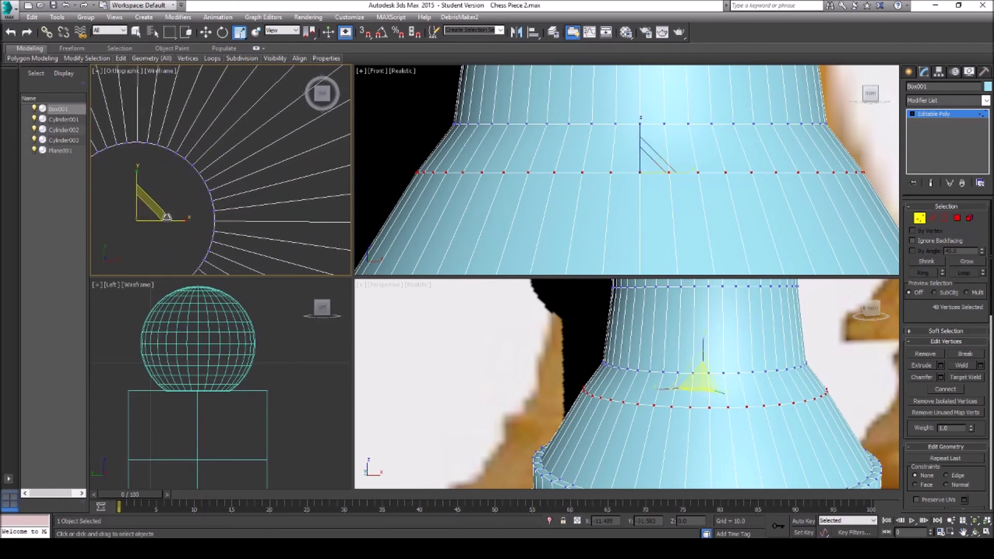
{"action": "left_click_drag", "start_coordinate": [161, 208], "coordinate": [162, 213]}
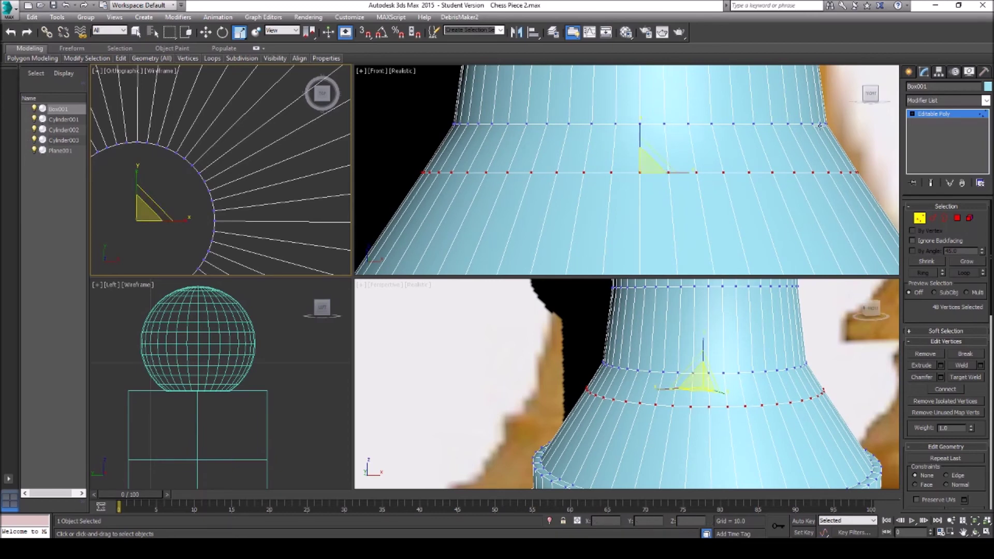
Select all of the bishop's polygons, apply Auto Smooth with a 45.0 threshold and clear the polygon selection.
{"action": "scroll", "coordinate": [668, 174], "scroll_direction": "down", "scroll_amount": 5}
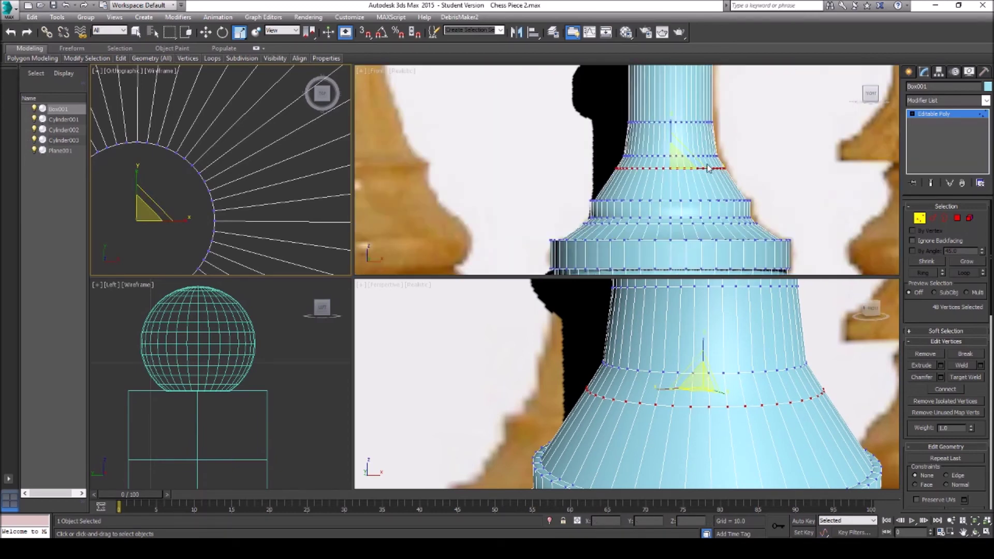
{"action": "left_click", "coordinate": [963, 534]}
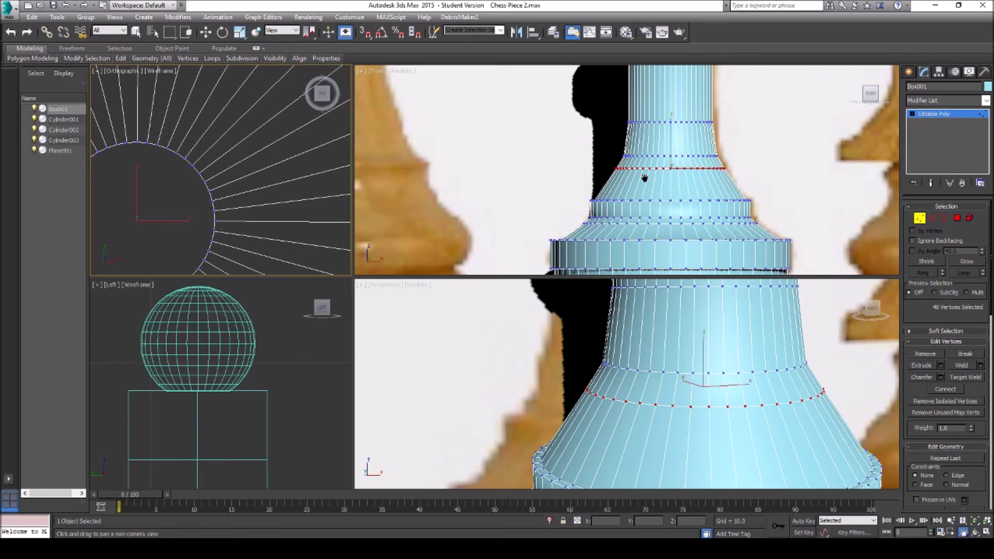
{"action": "left_click", "coordinate": [957, 219]}
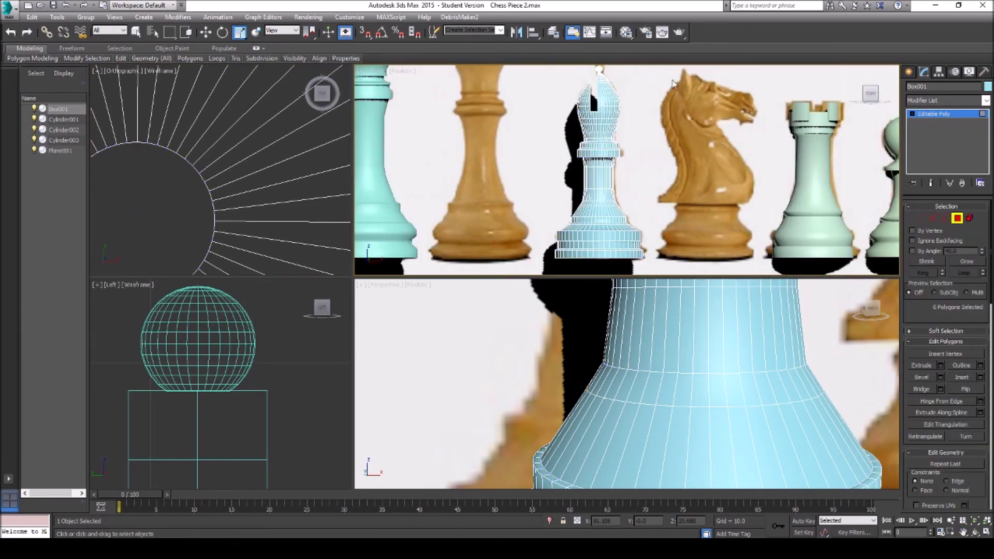
{"action": "left_click_drag", "start_coordinate": [685, 270], "coordinate": [482, 63]}
{"action": "scroll", "coordinate": [961, 346], "scroll_direction": "down", "scroll_amount": 10}
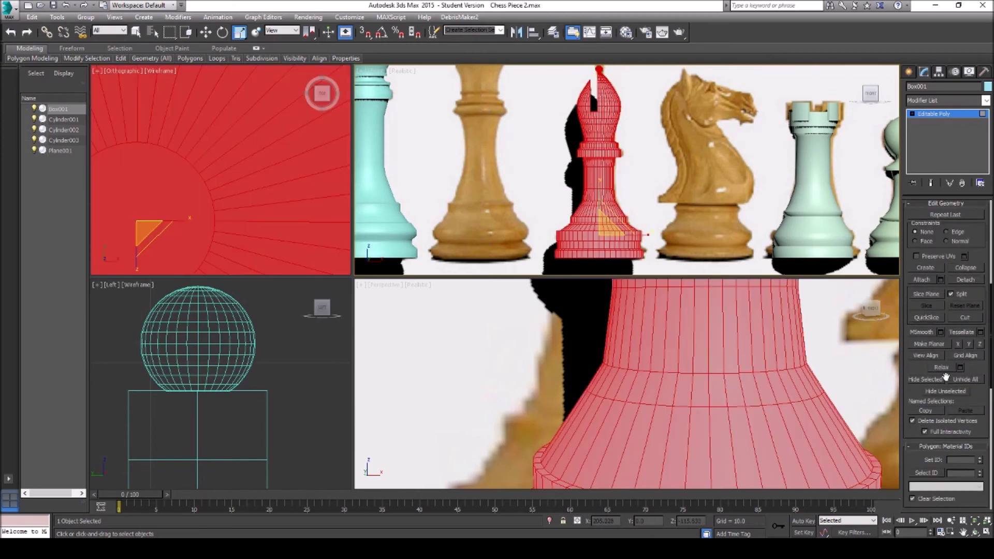
{"action": "scroll", "coordinate": [949, 396], "scroll_direction": "down", "scroll_amount": 3}
{"action": "left_click", "coordinate": [924, 471]}
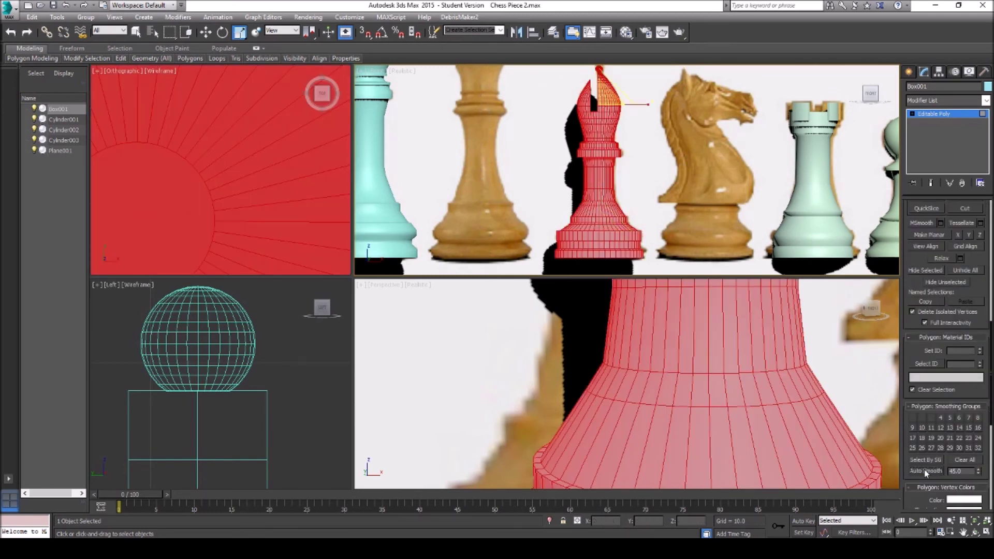
{"action": "left_click", "coordinate": [861, 403]}
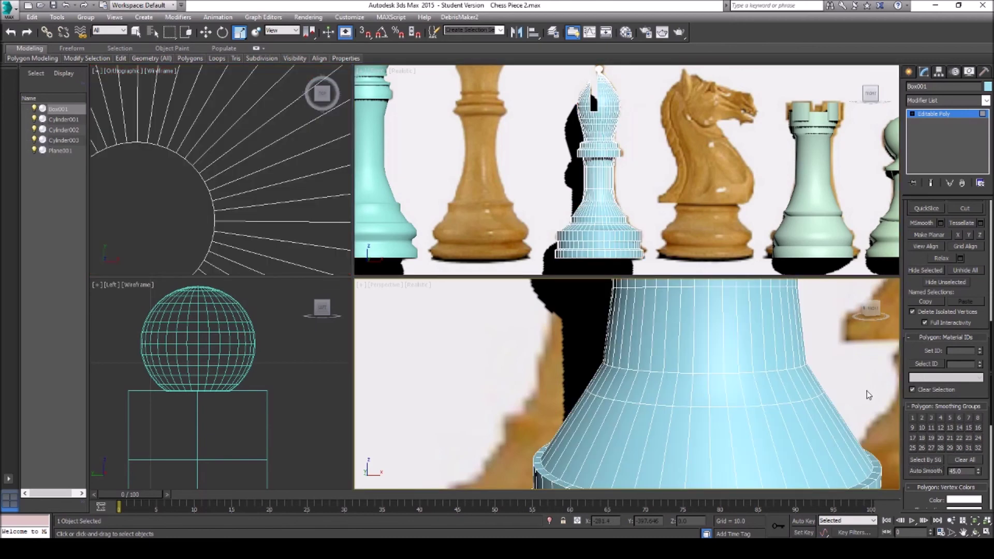
Leave the bishop's mesh editing, deselect it and examine the finished pieces against the reference image in the perspective view.
{"action": "scroll", "coordinate": [875, 440], "scroll_direction": "down", "scroll_amount": 4}
{"action": "left_click", "coordinate": [964, 534]}
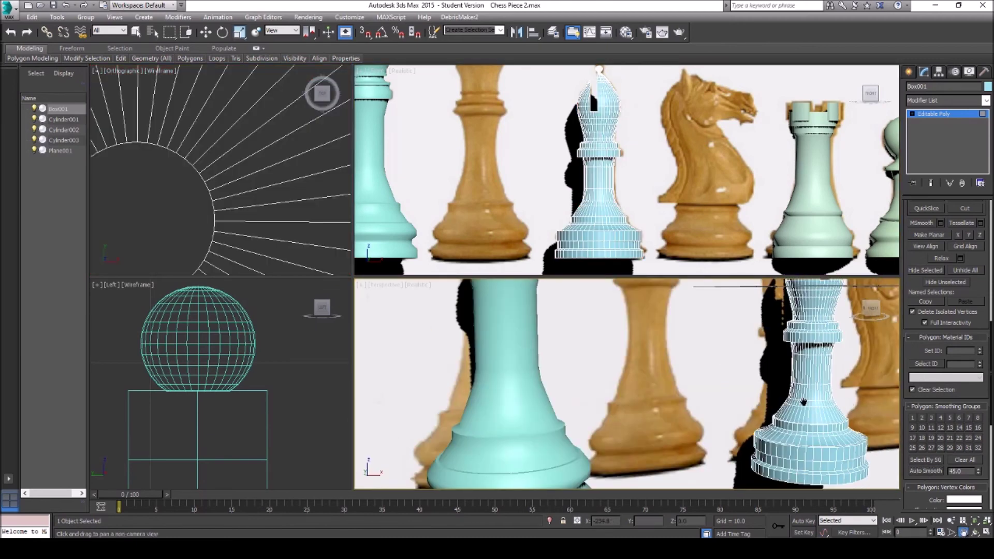
{"action": "scroll", "coordinate": [709, 362], "scroll_direction": "down", "scroll_amount": 6}
{"action": "right_click", "coordinate": [709, 361]}
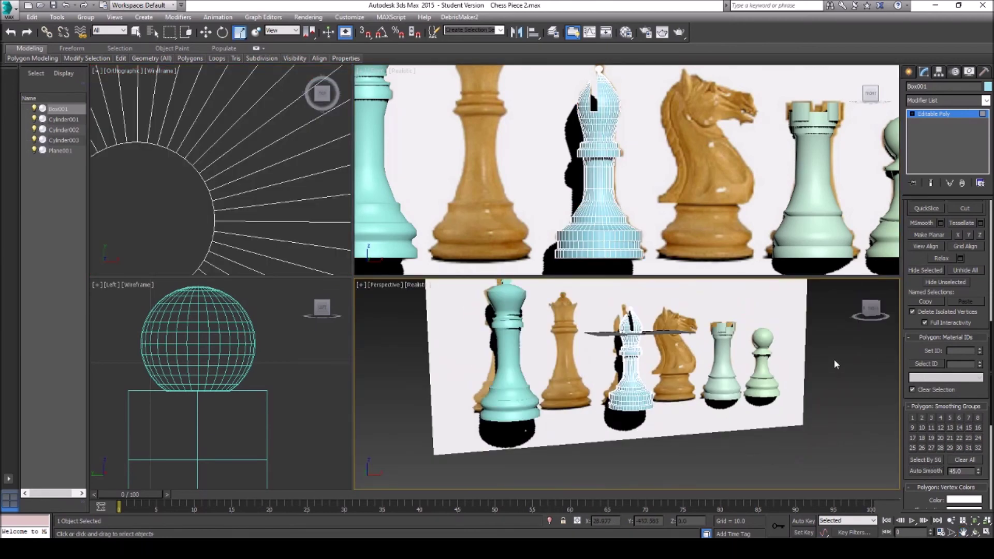
{"action": "left_click", "coordinate": [910, 72]}
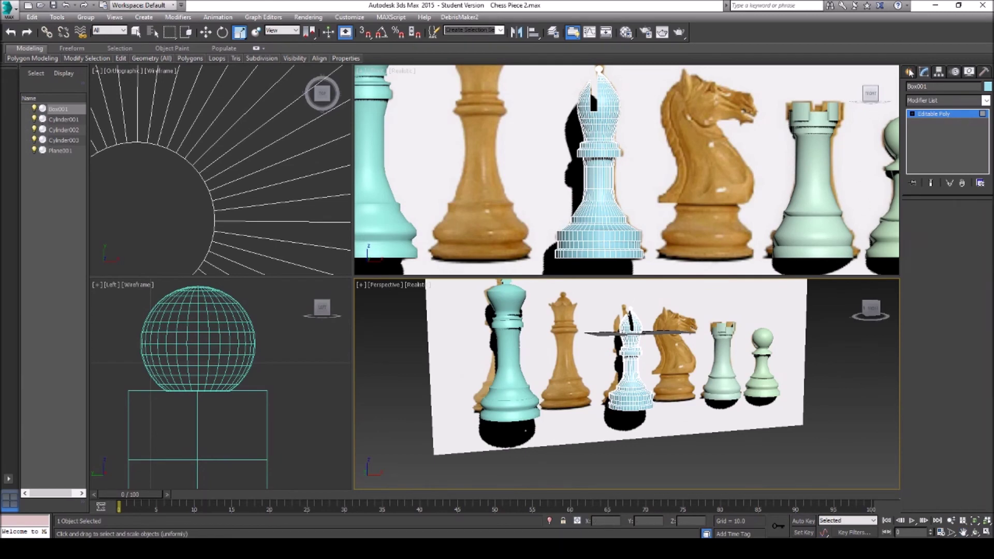
{"action": "left_click", "coordinate": [850, 350]}
{"action": "scroll", "coordinate": [668, 350], "scroll_direction": "up", "scroll_amount": 3}
{"action": "left_click", "coordinate": [974, 533]}
{"action": "left_click_drag", "start_coordinate": [679, 377], "coordinate": [659, 359]}
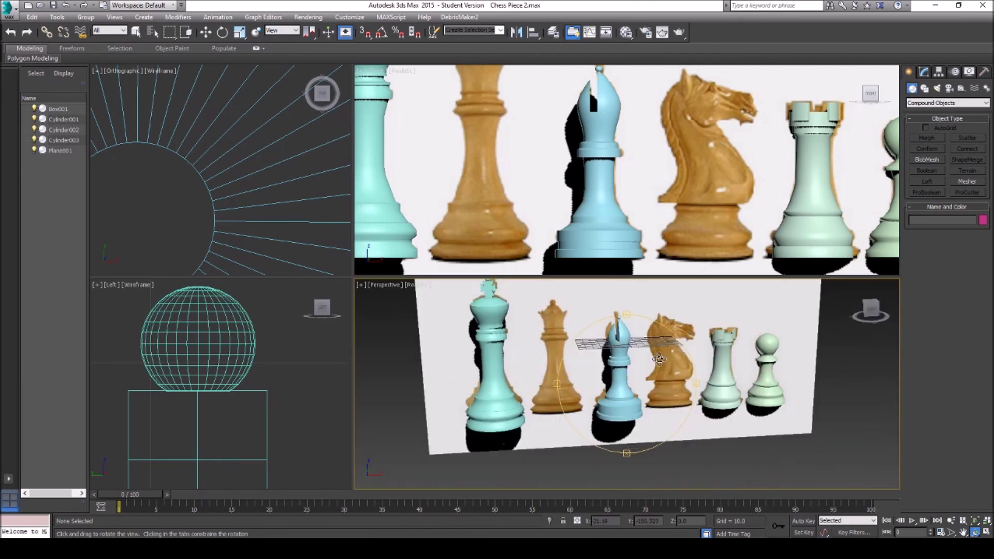